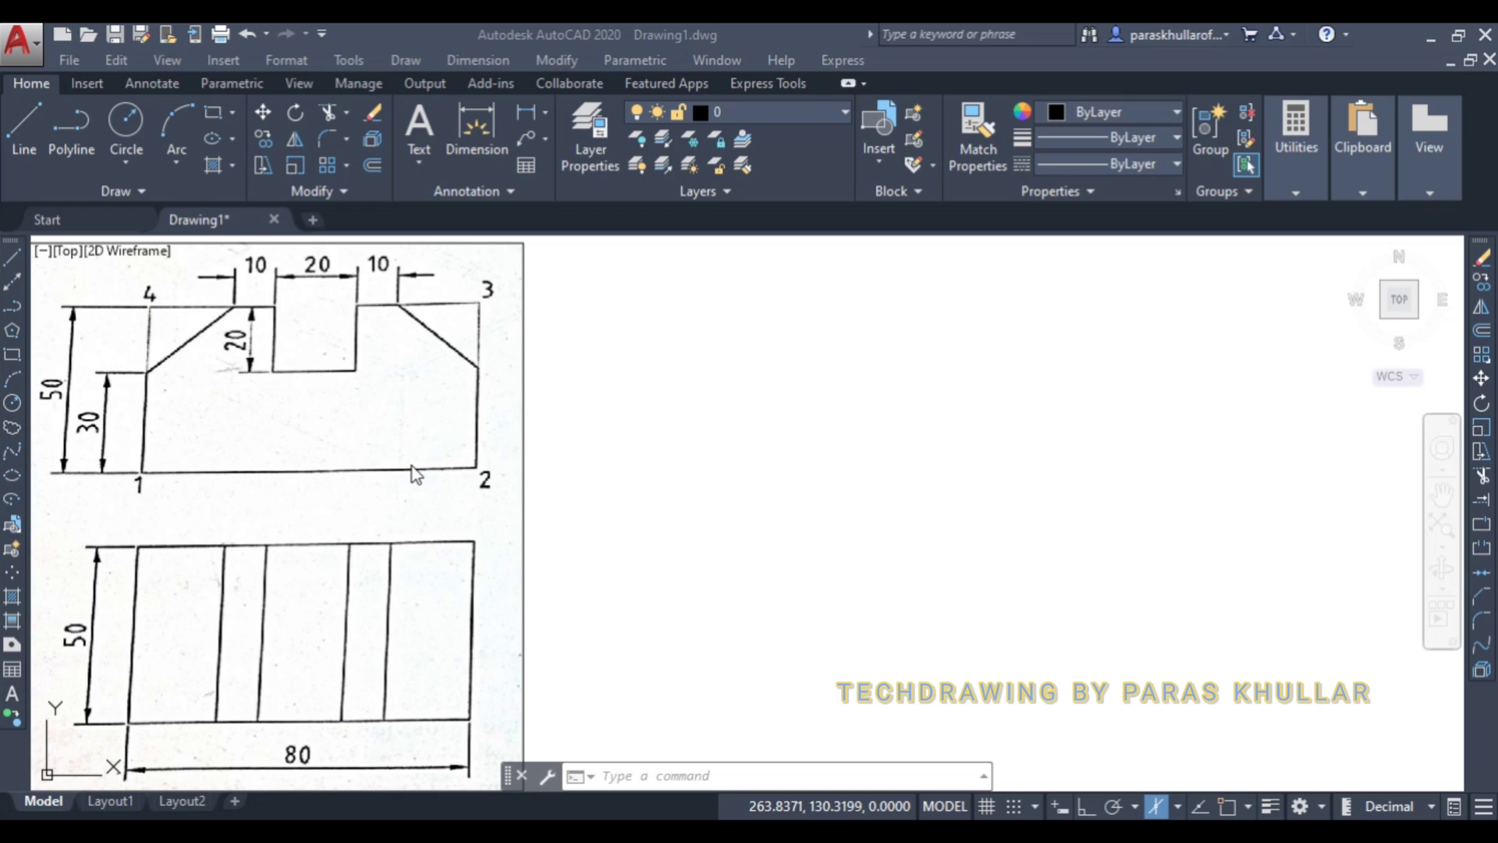
- Set isometric drafting to the right isoplane, with ortho mode and object snap turned on
click(708, 780)
text(ISOd)
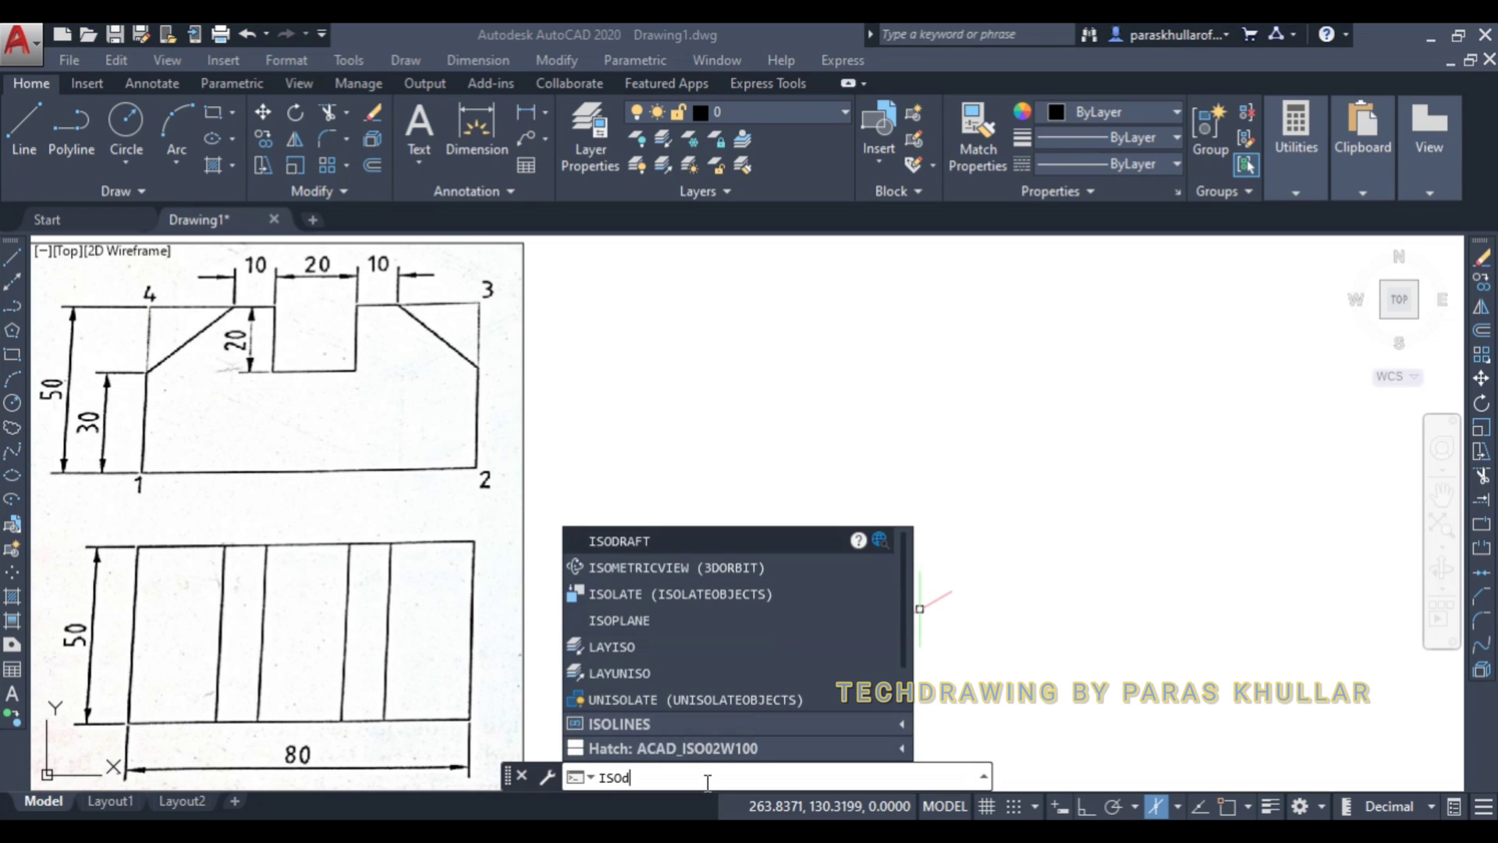
text(raft)
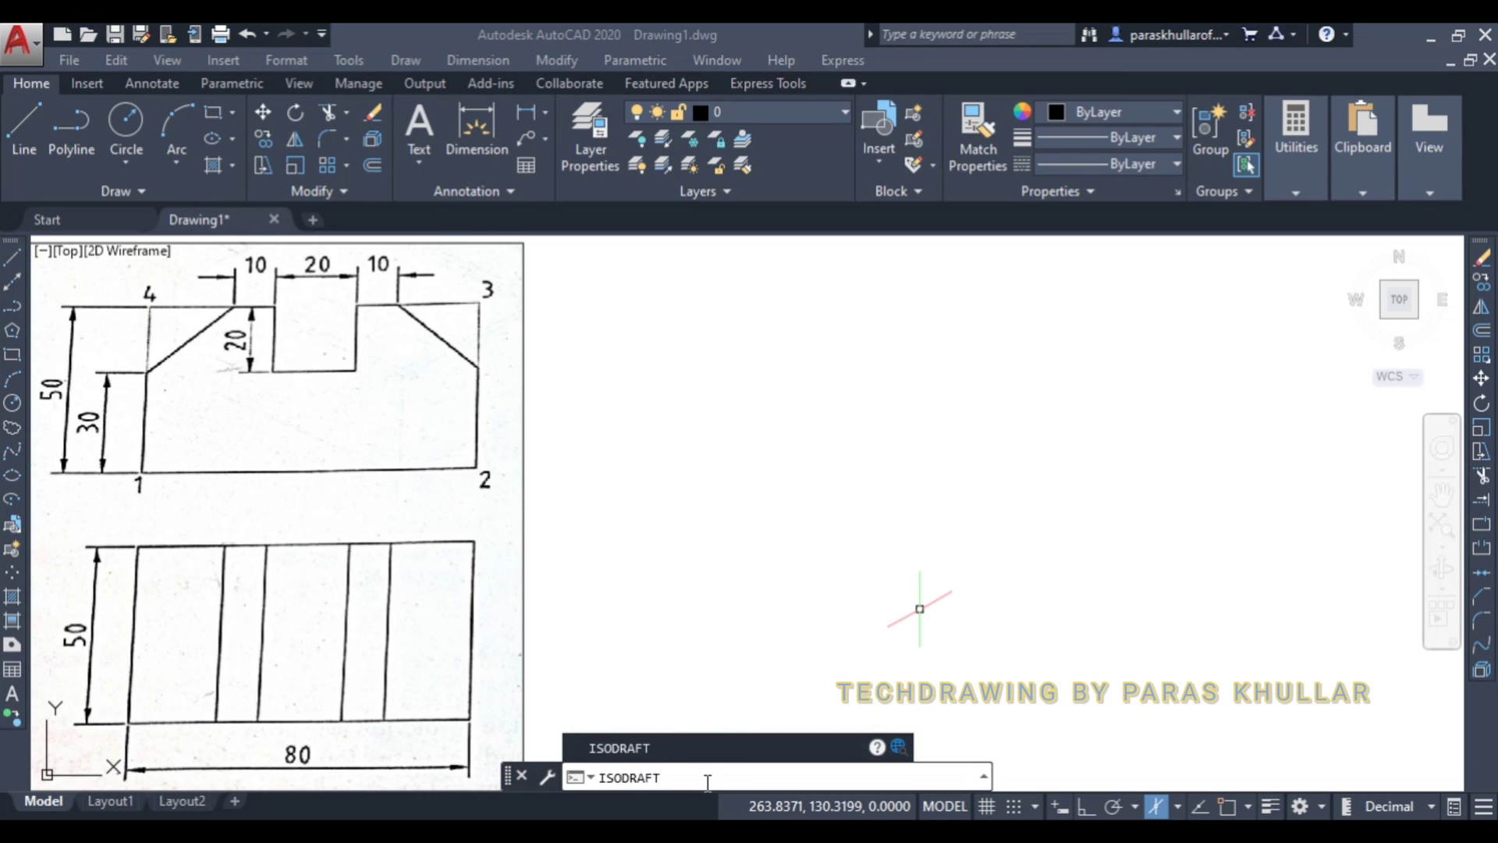
key(Return)
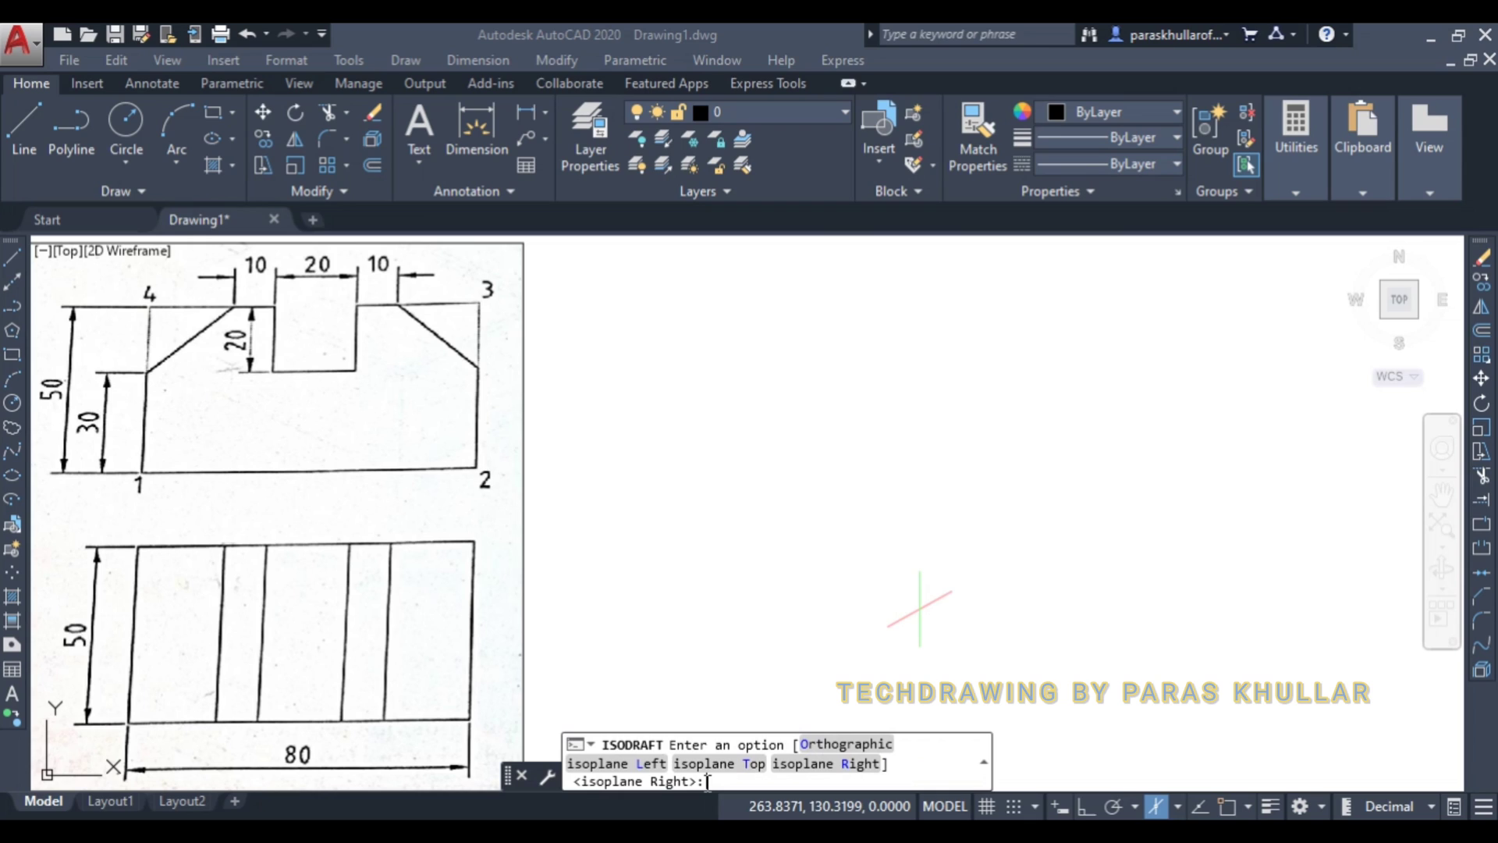
click(807, 770)
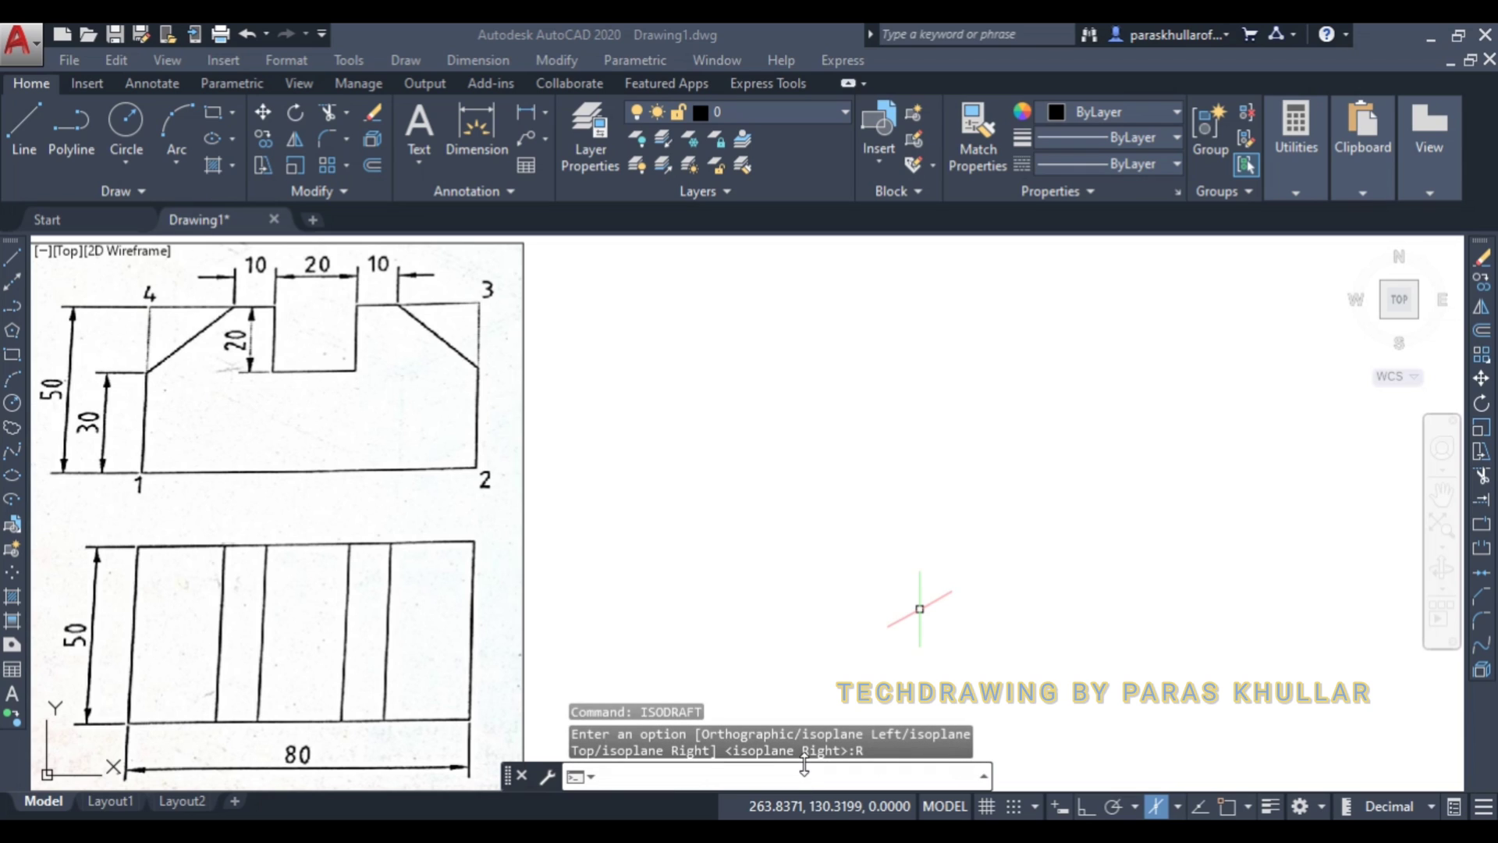
click(1084, 807)
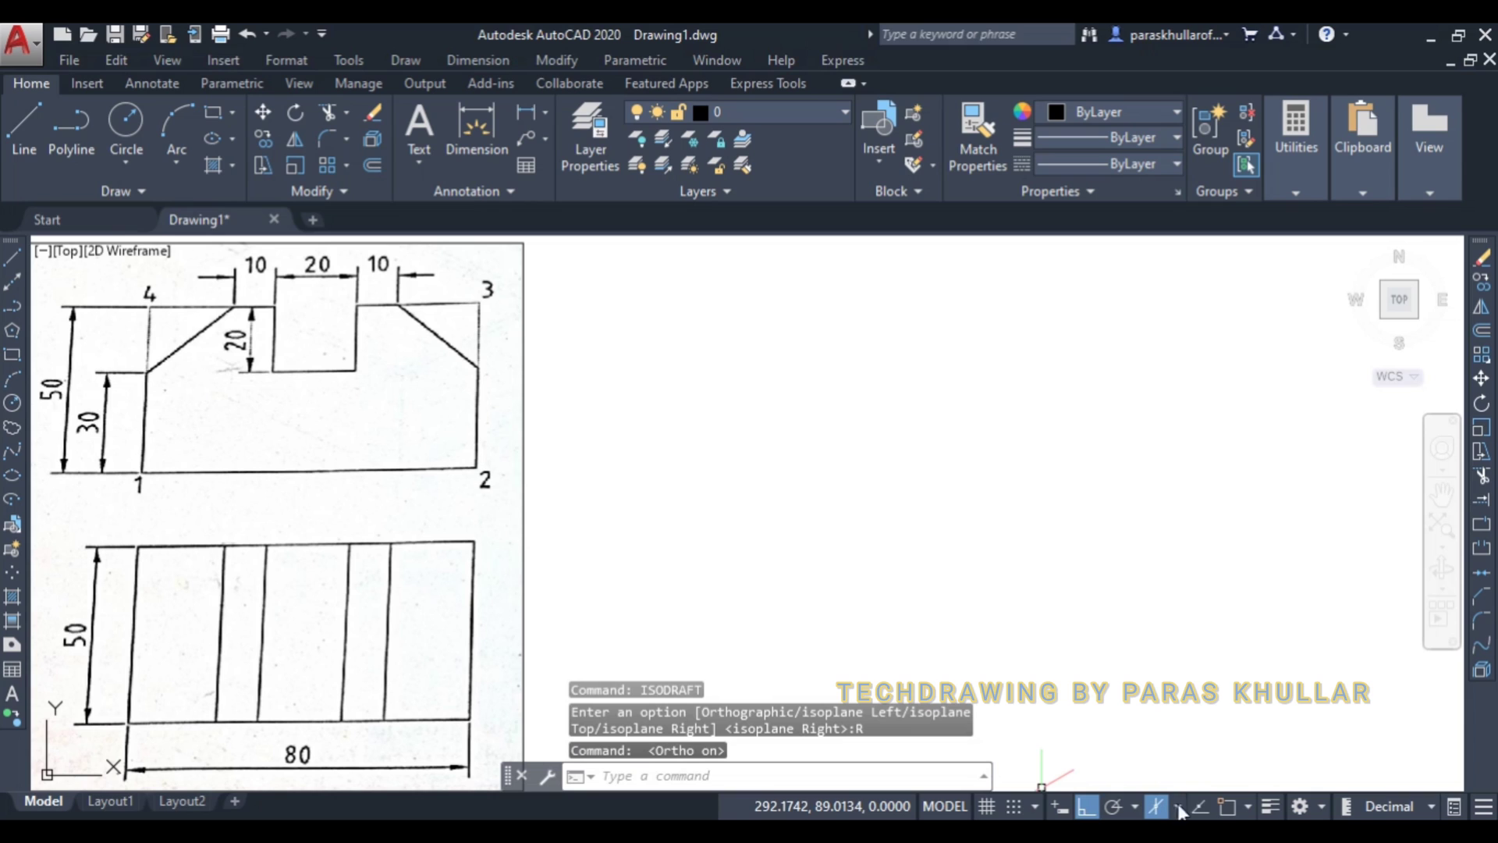
click(1230, 807)
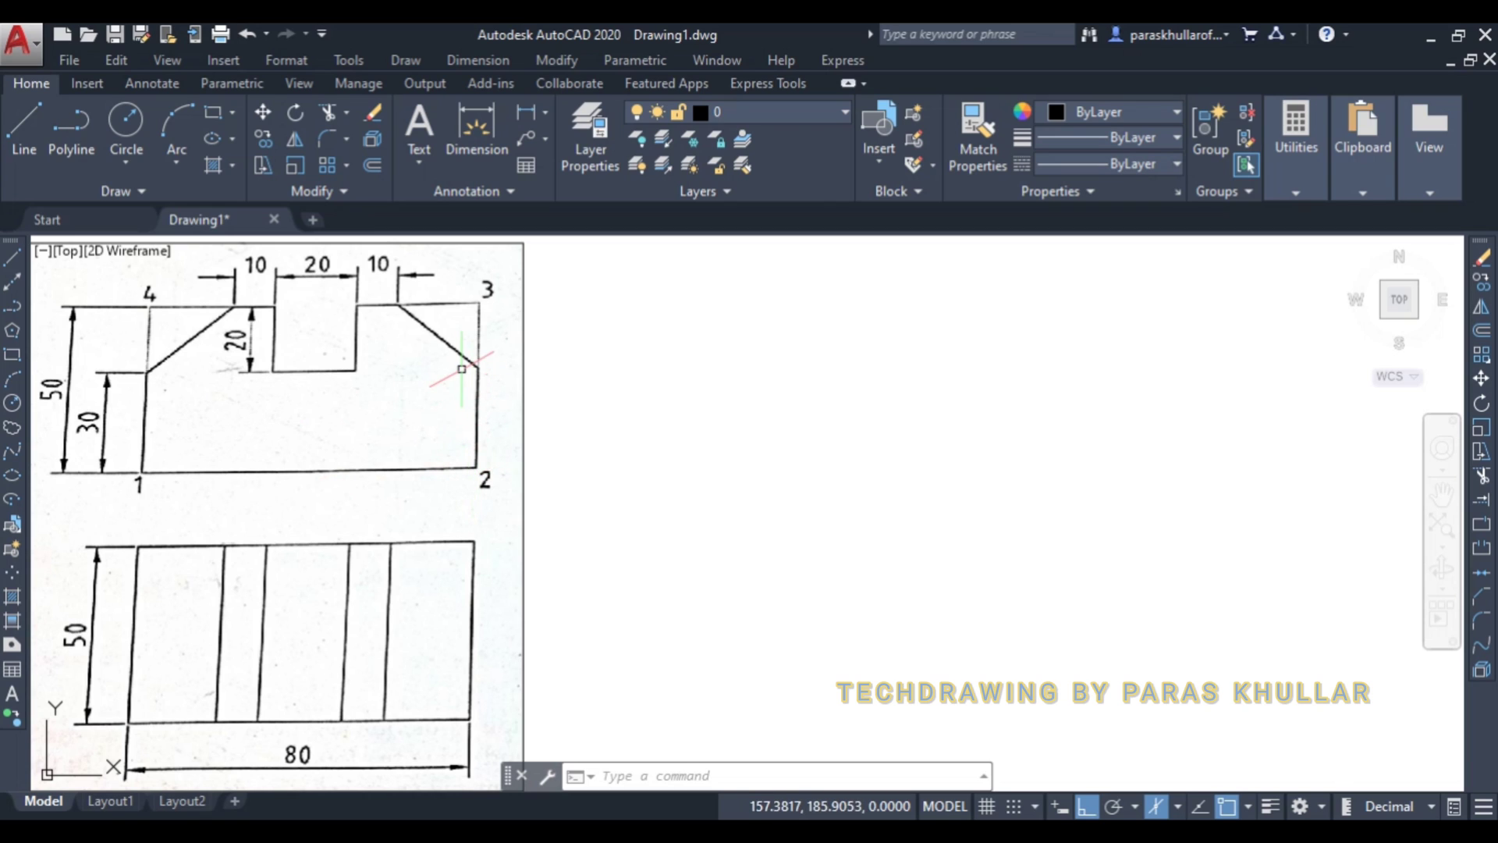
- Draw connected lines beside the reference image: 30 units down, 80 units up-right along the isometric axis, and 30 units up
click(31, 132)
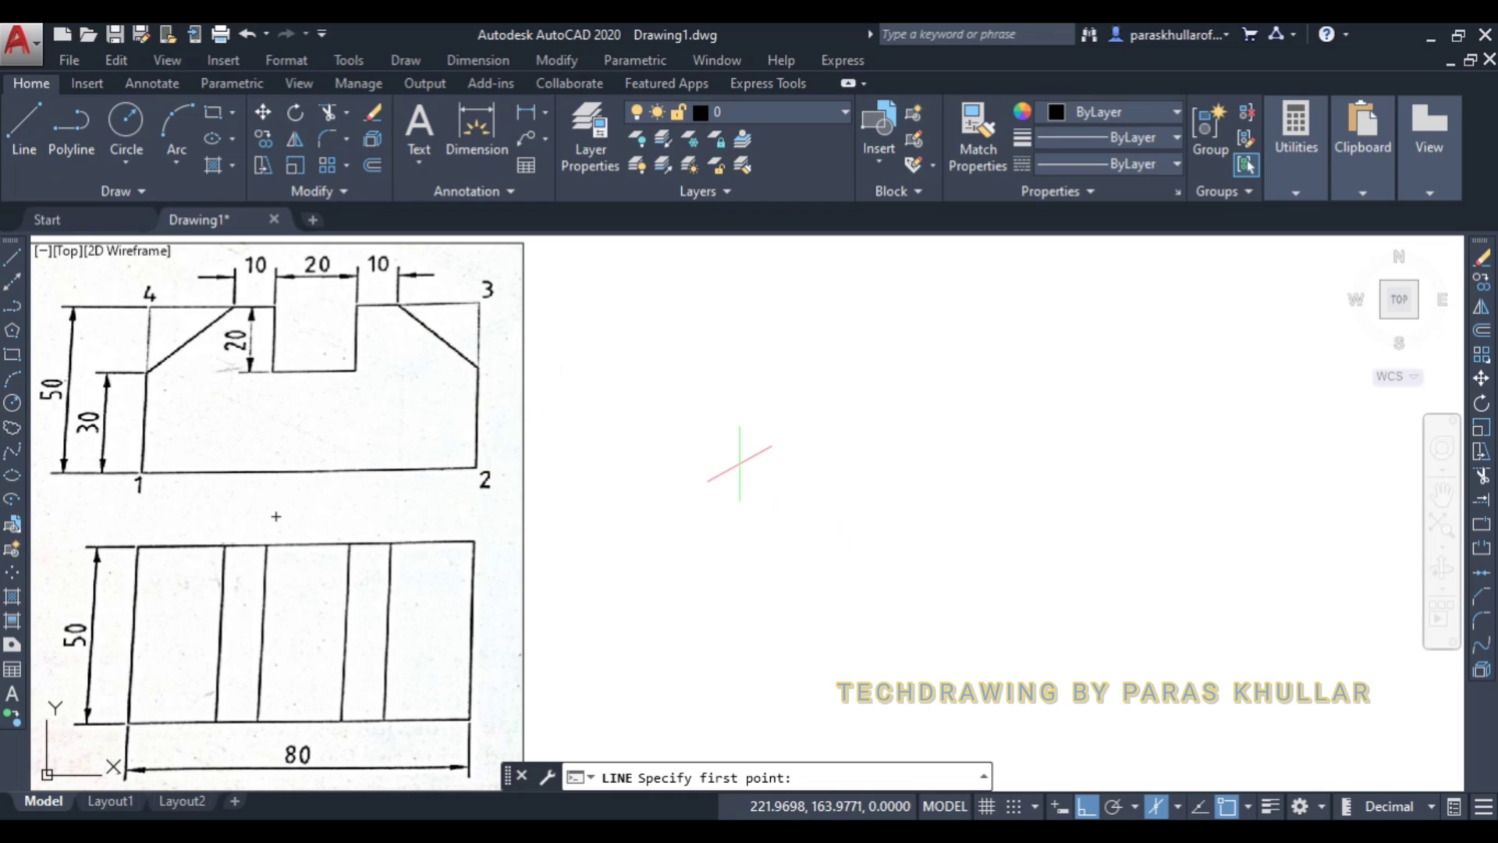
click(740, 463)
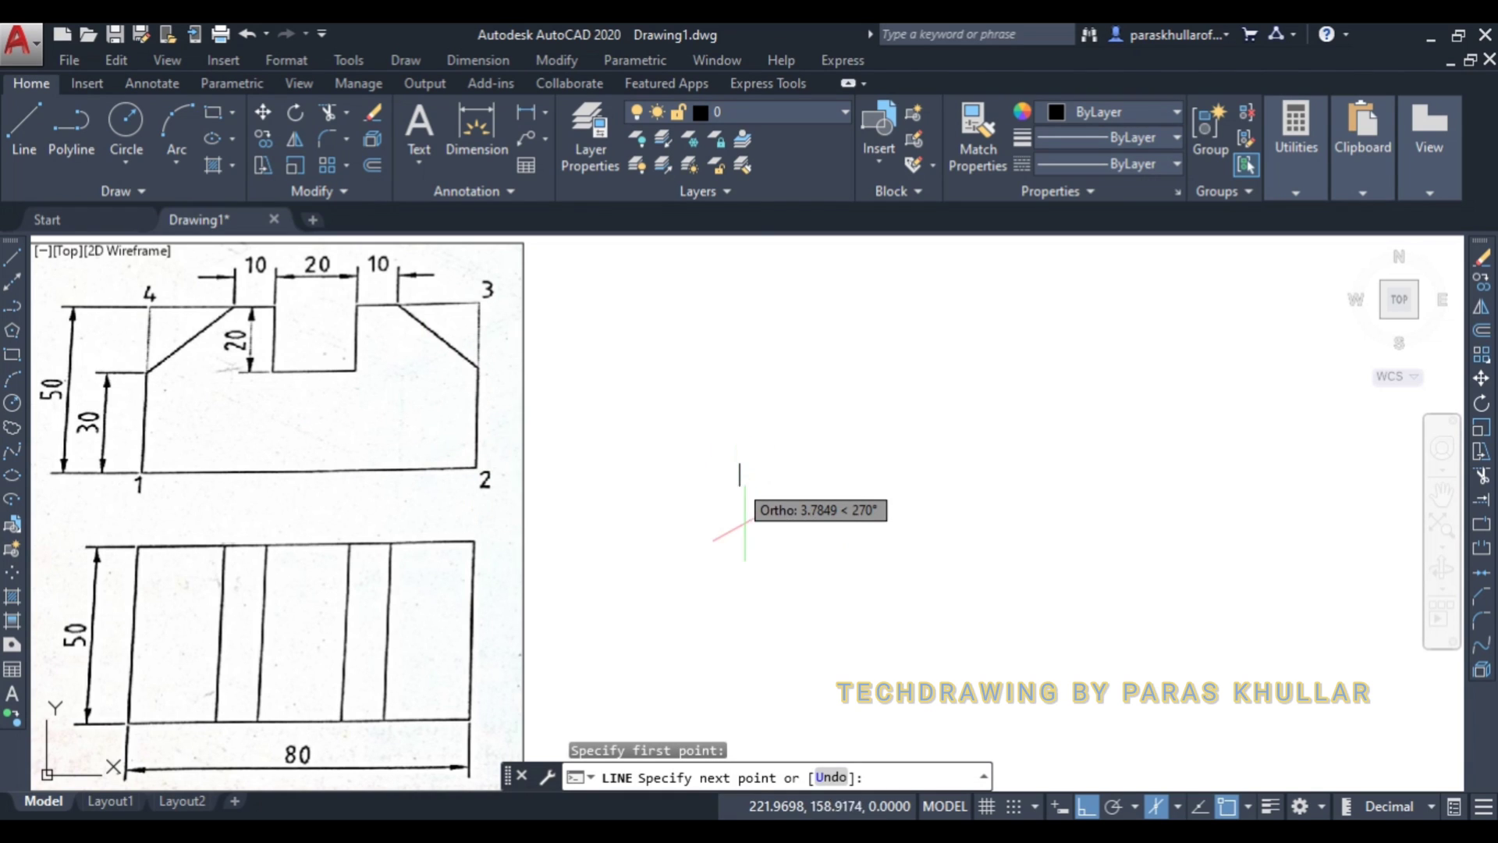
text(30)
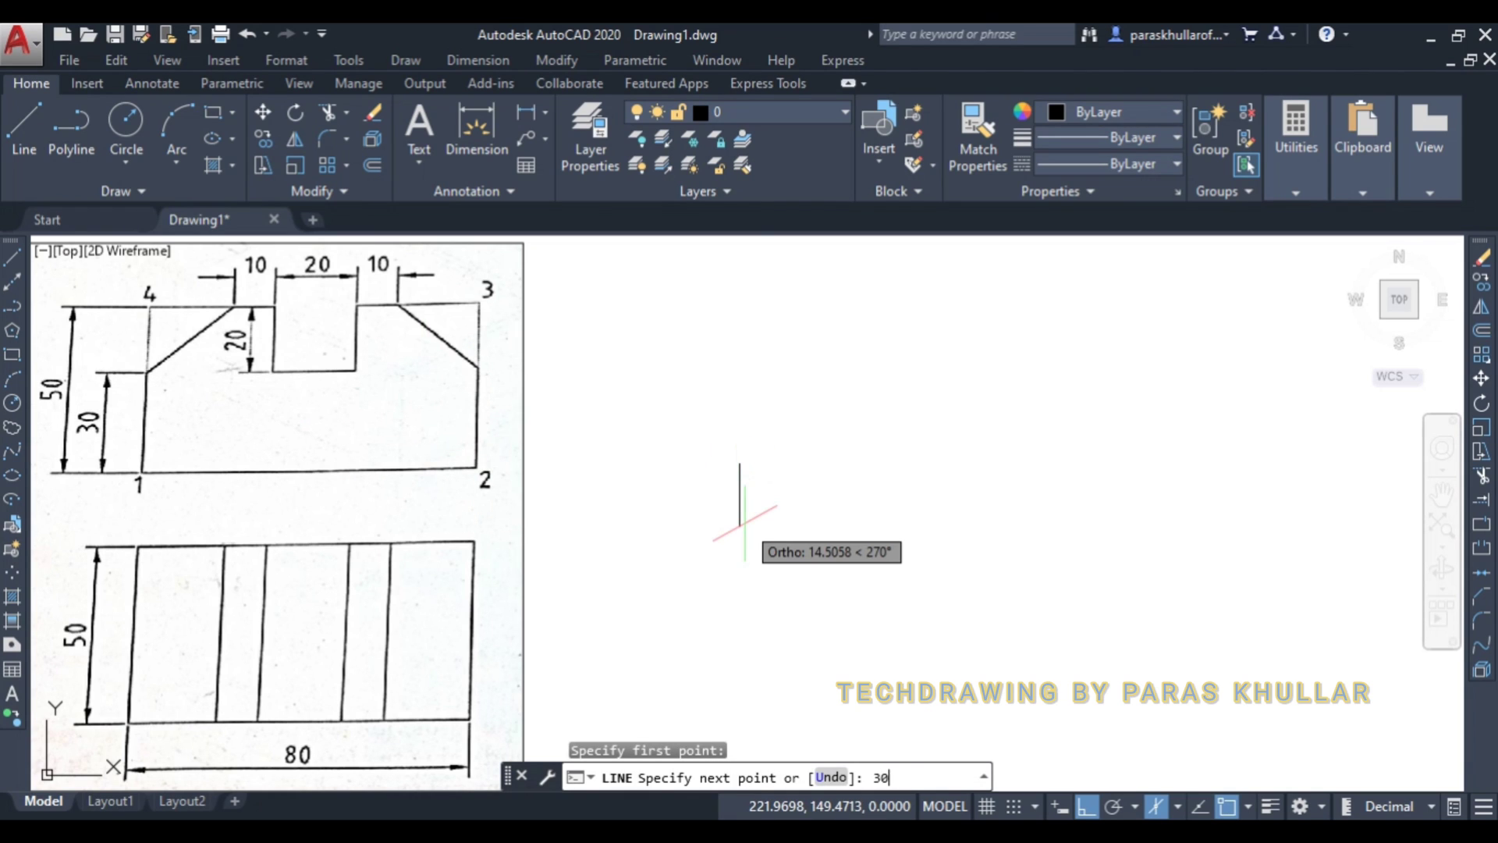
key(Return)
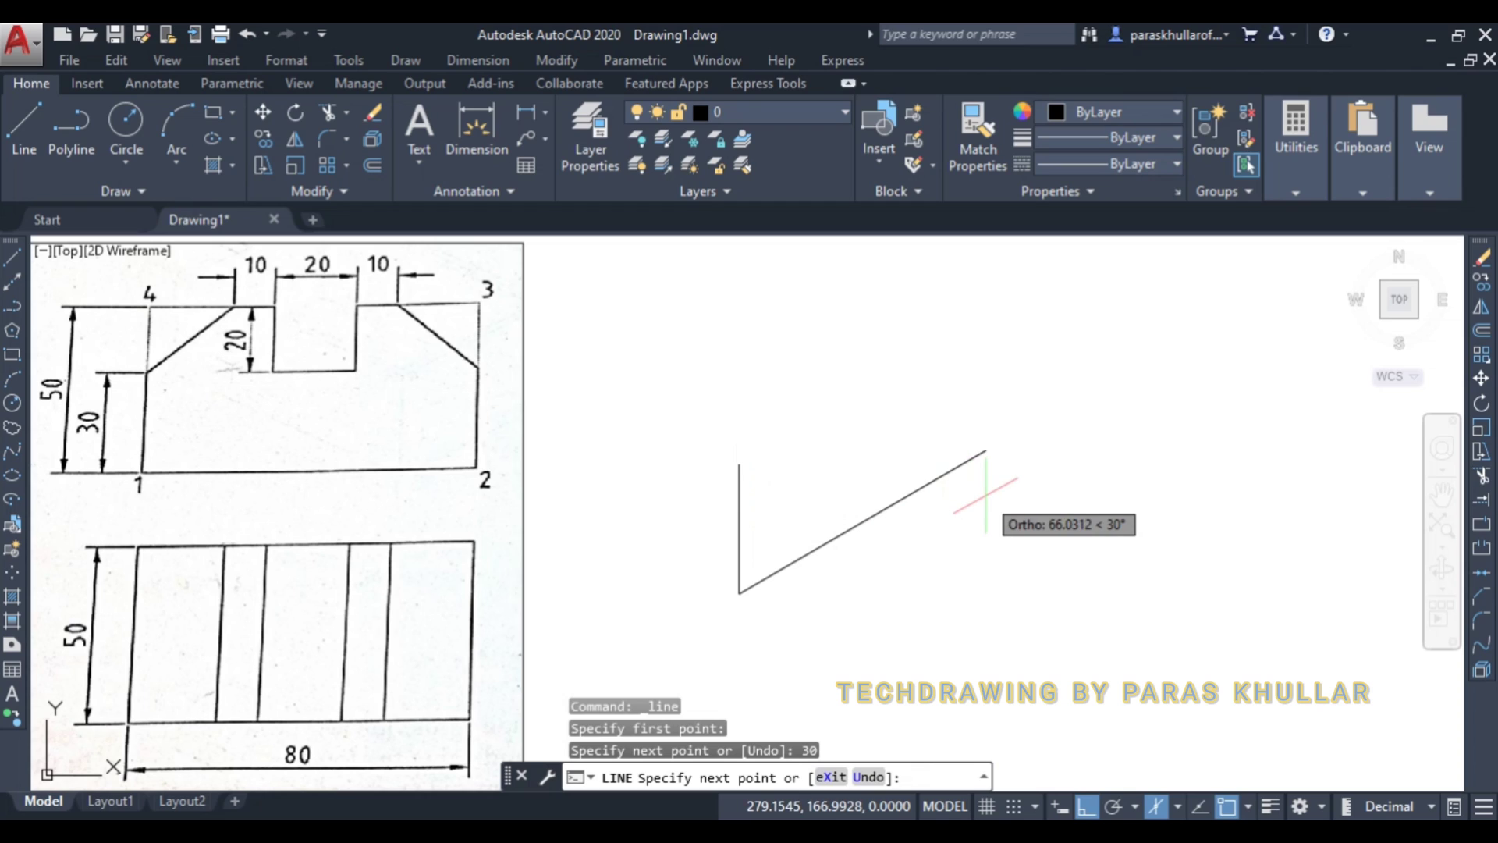
text(80)
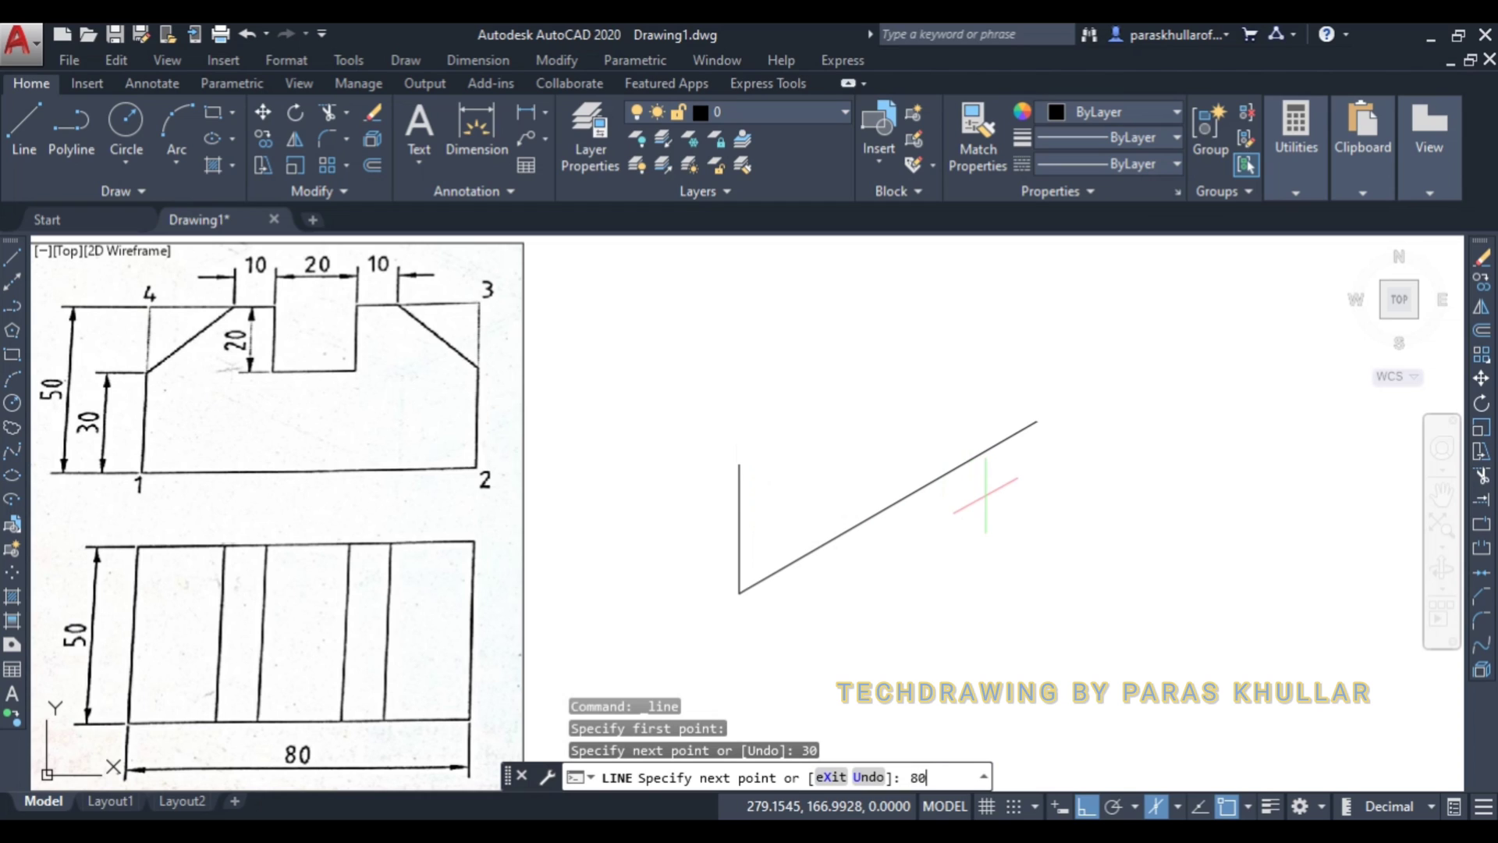
key(Return)
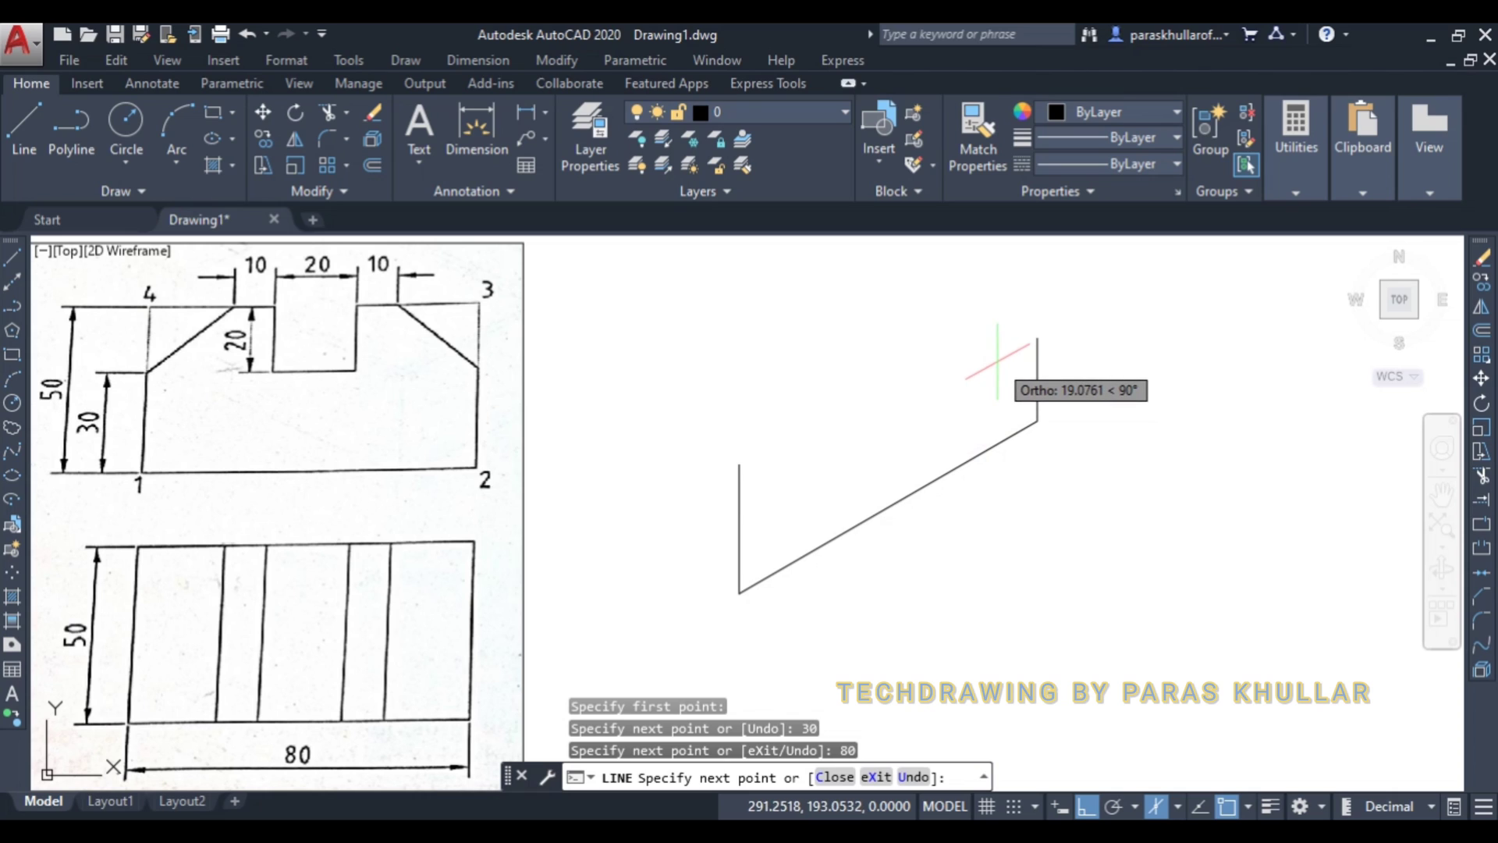
text(30)
key(Return)
right_click(1162, 352)
click(1204, 365)
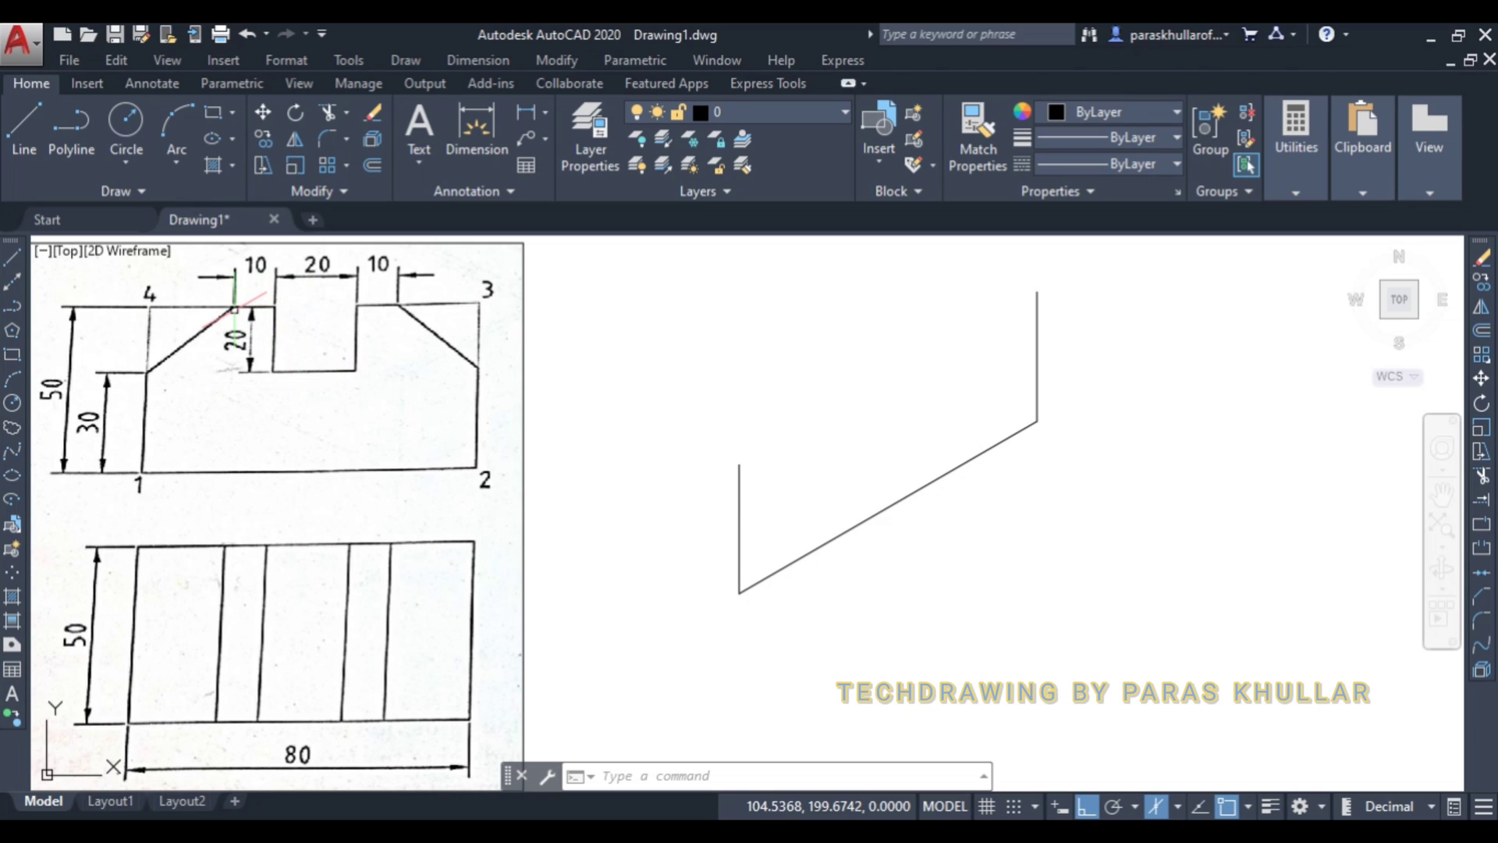
- Draw a 50-unit vertical line upward from the midpoint of the 80-unit base edge
click(26, 117)
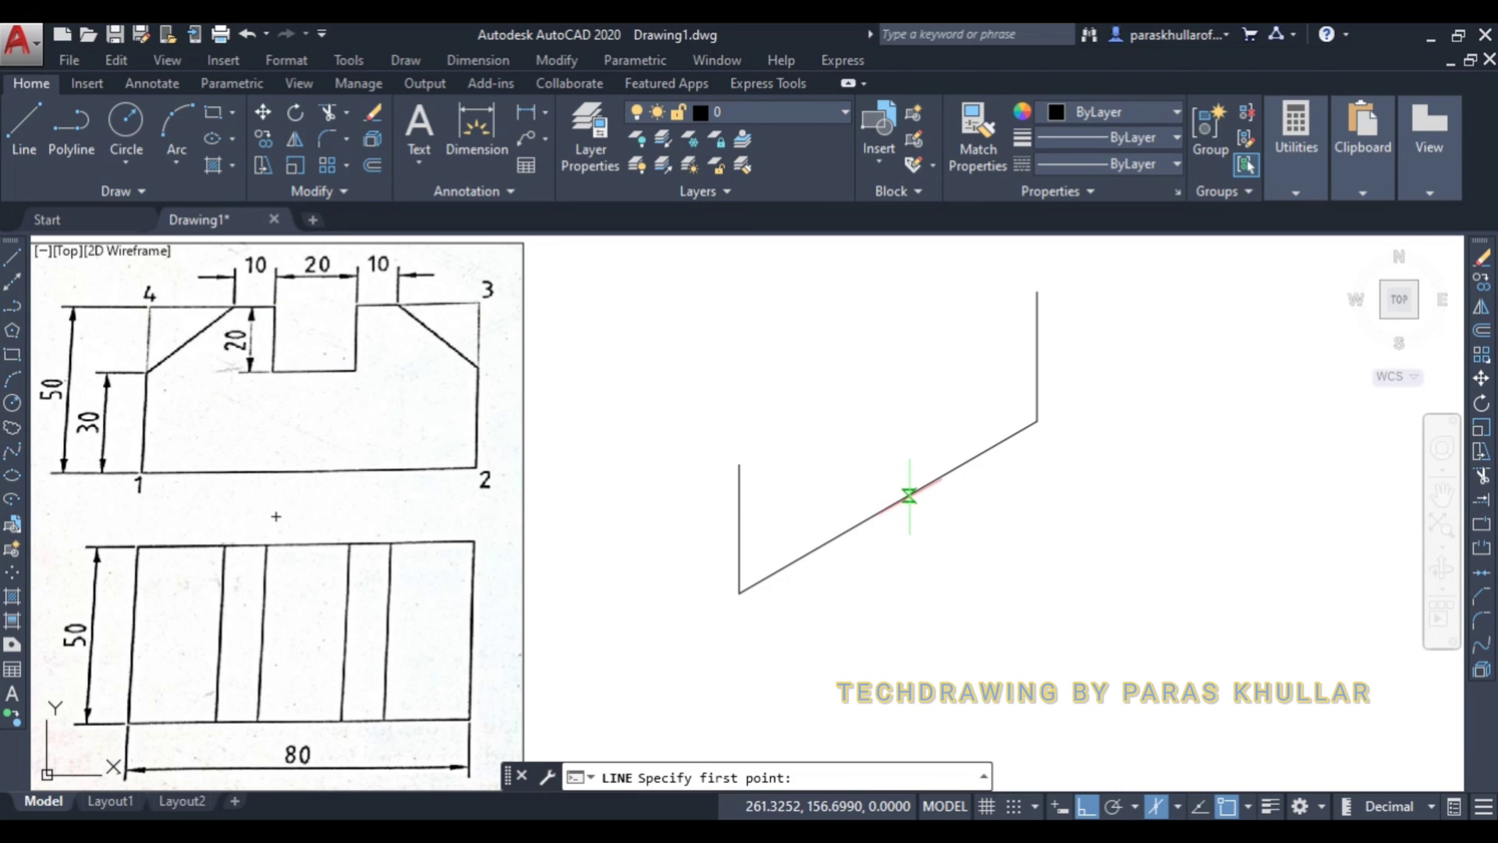
click(889, 507)
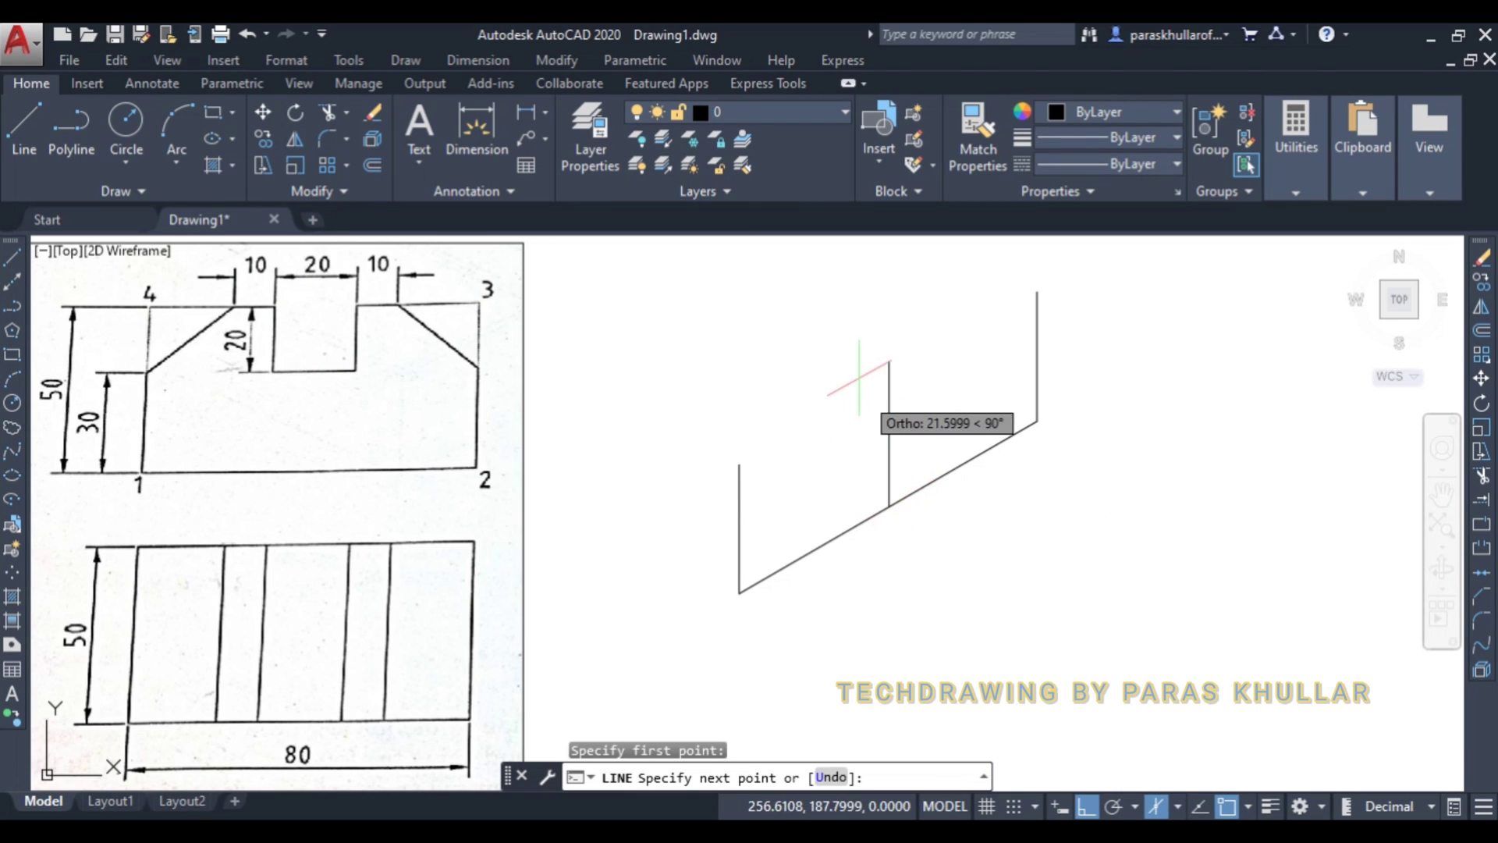
text(1)
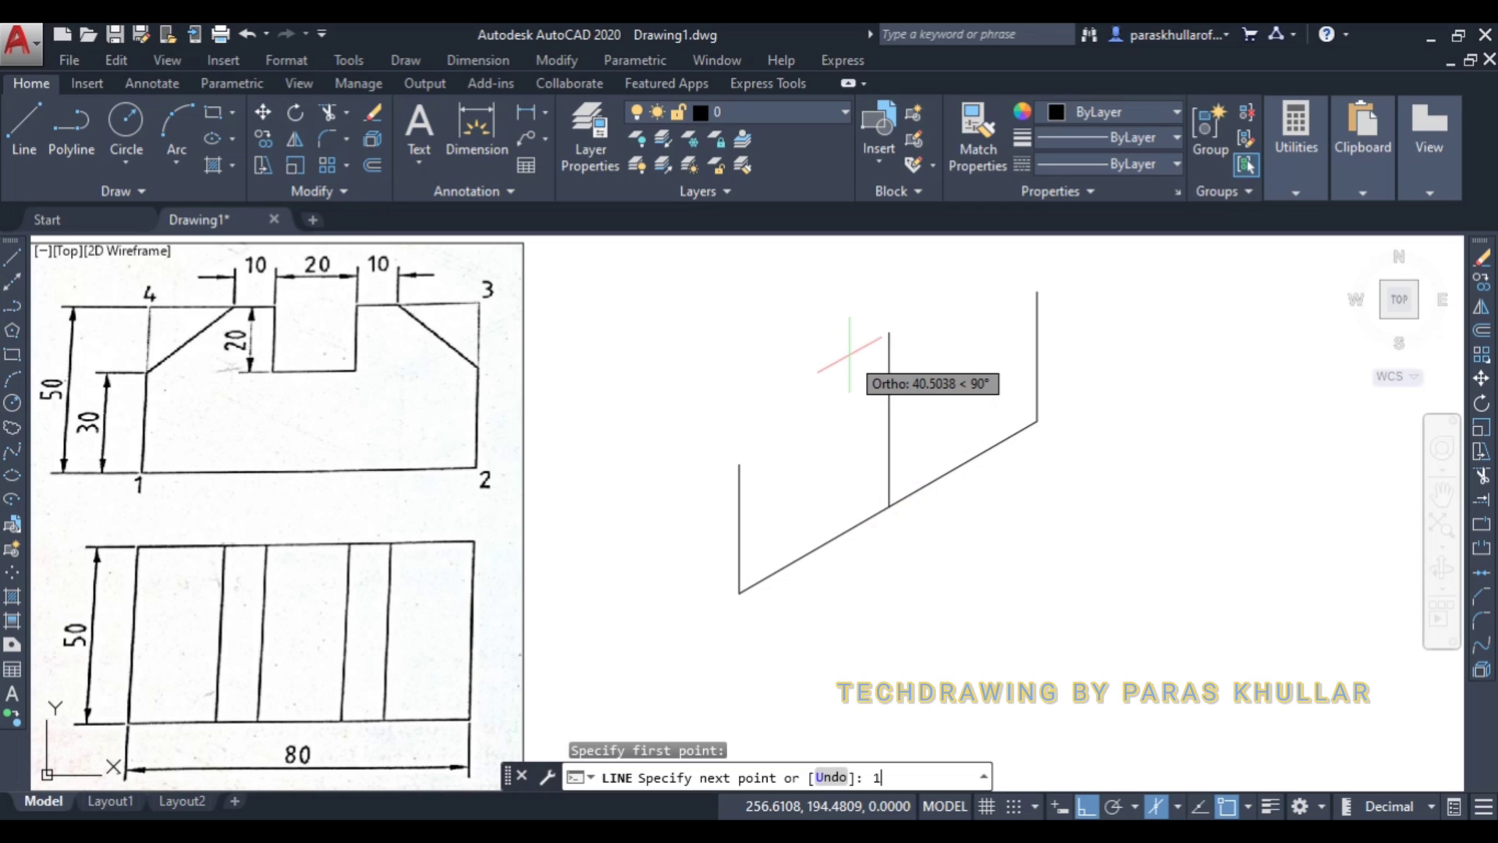
key(BackSpace)
text(50)
key(Return)
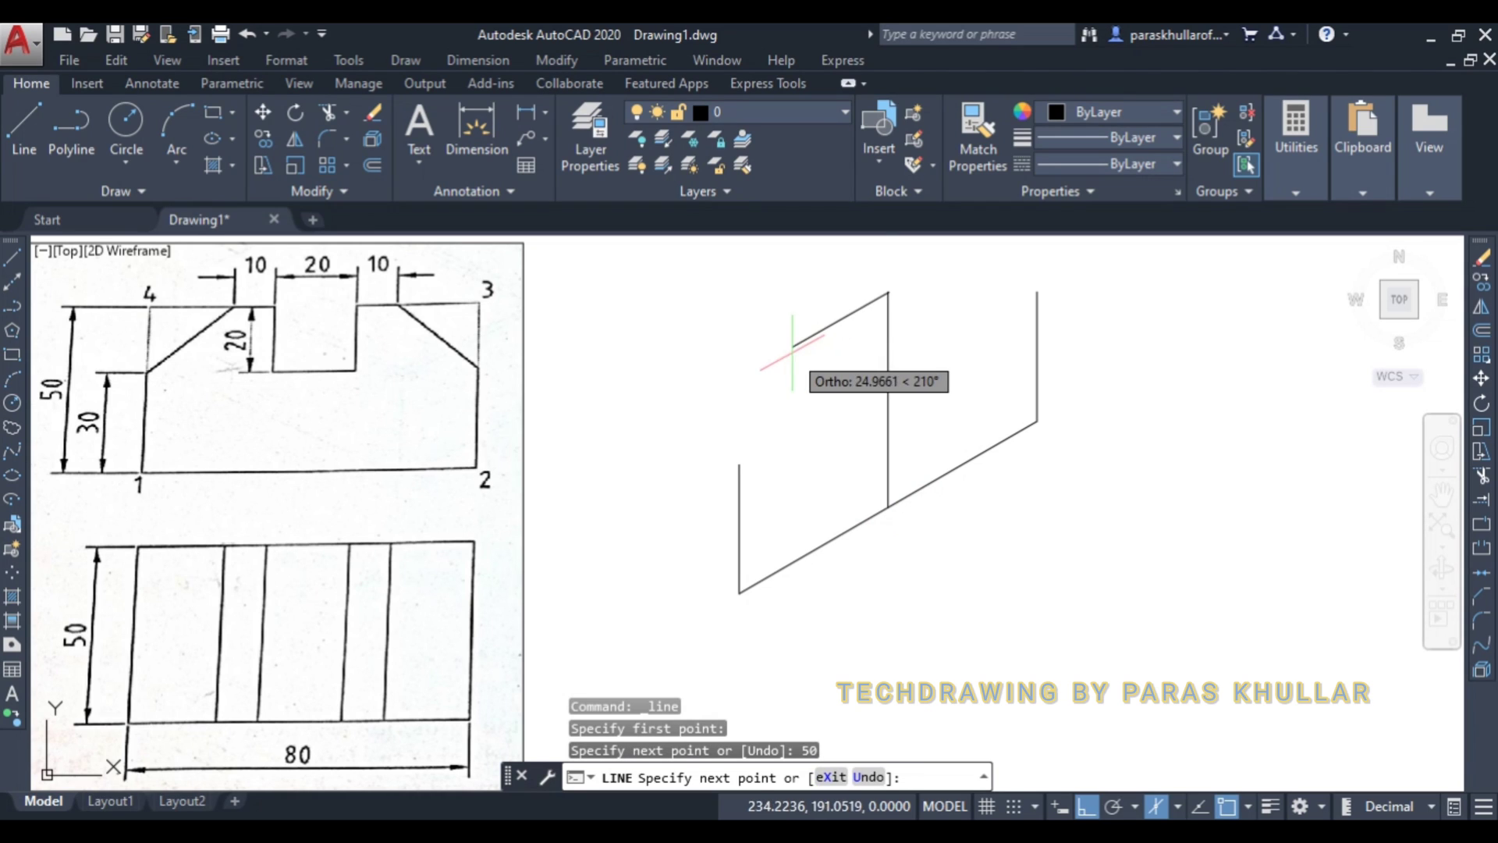
- Continue from the centre line's top end with two consecutive 10-unit segments running down-left along the isometric axis
text(10)
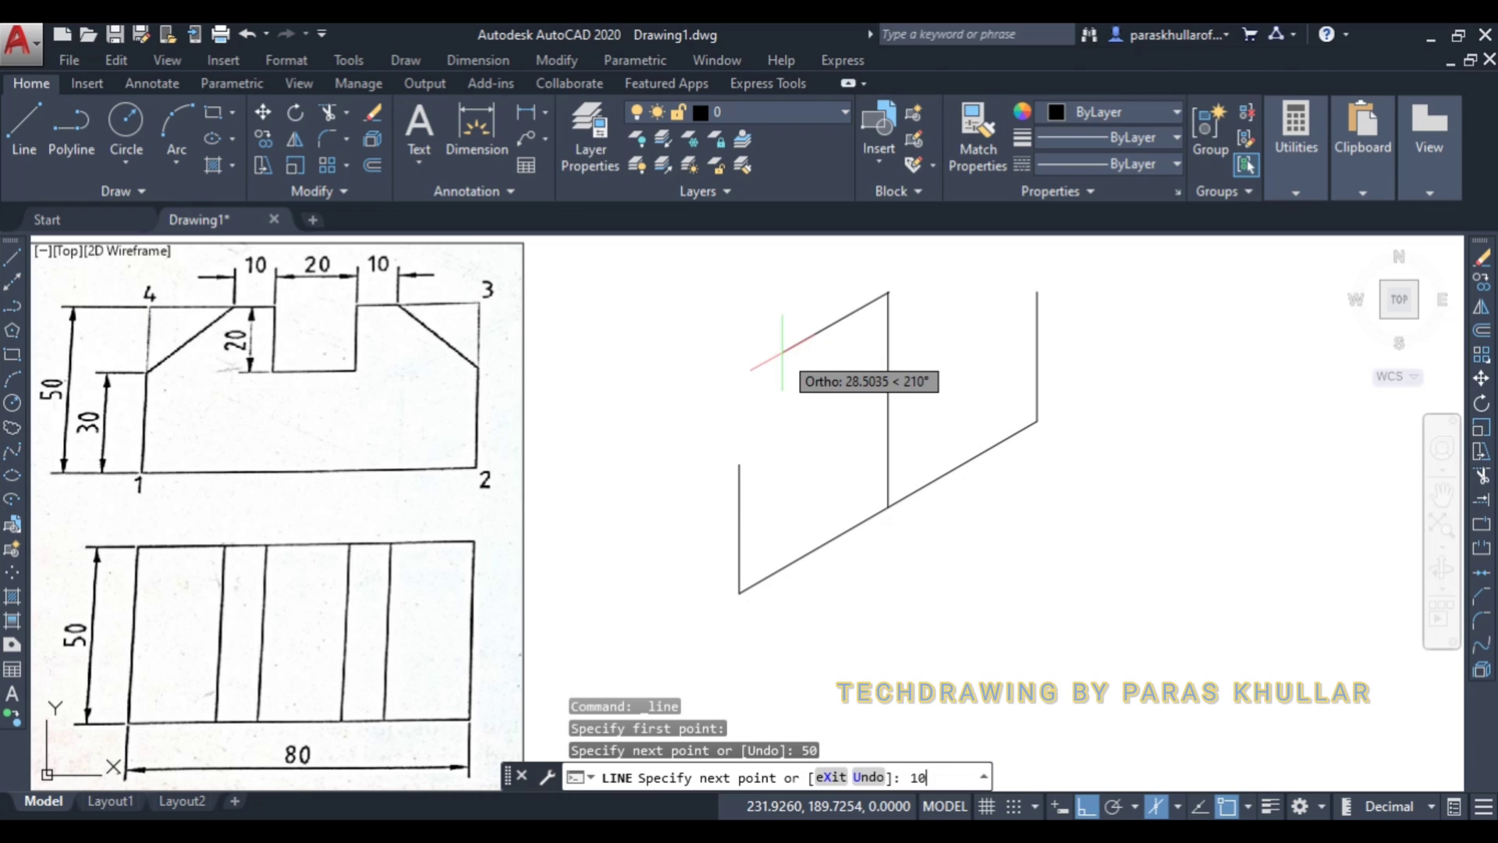
key(Return)
text(1)
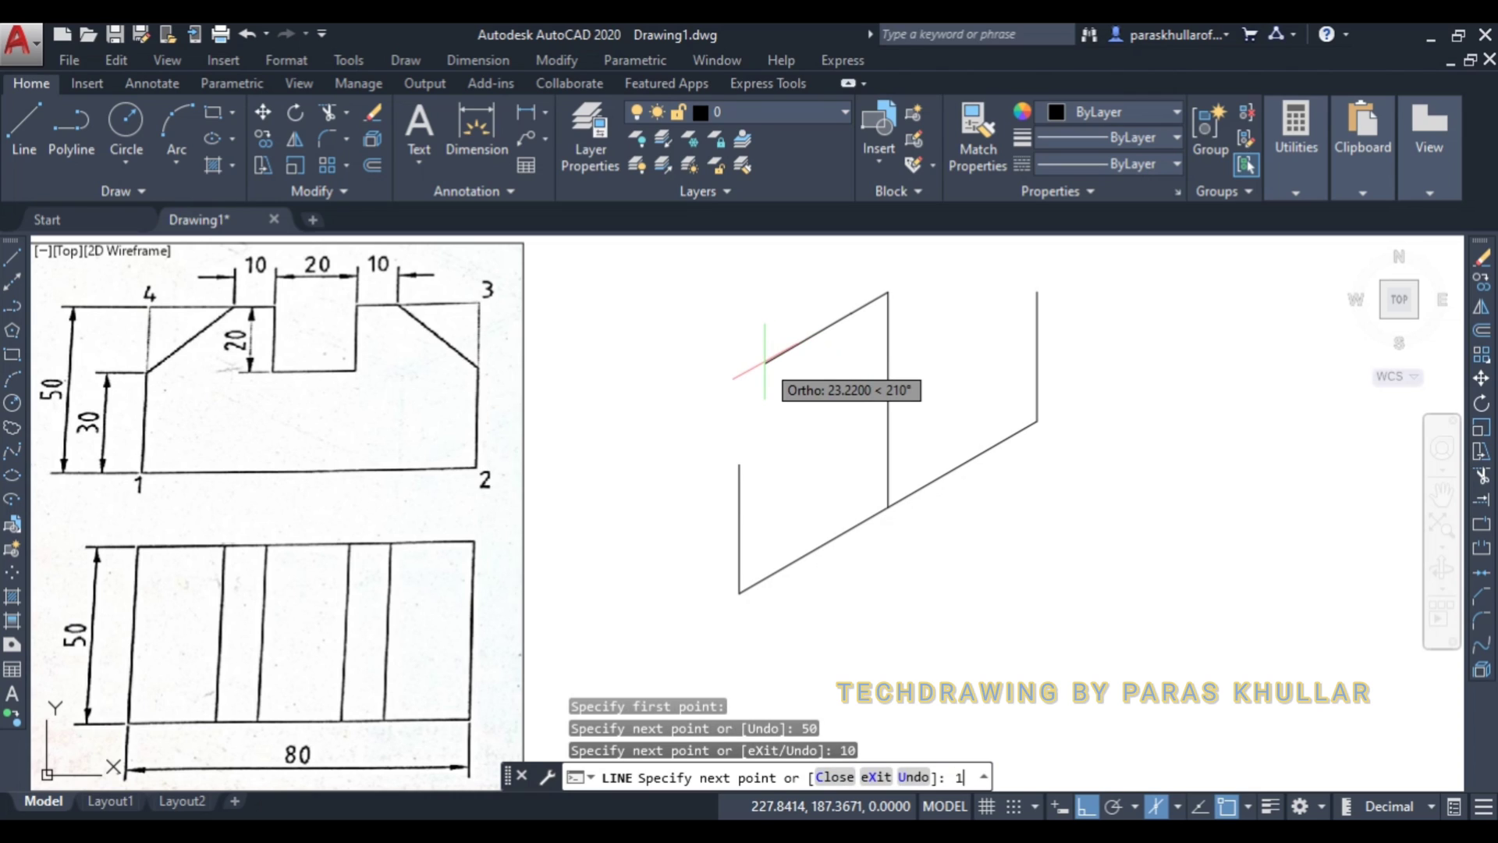
text(0)
key(Return)
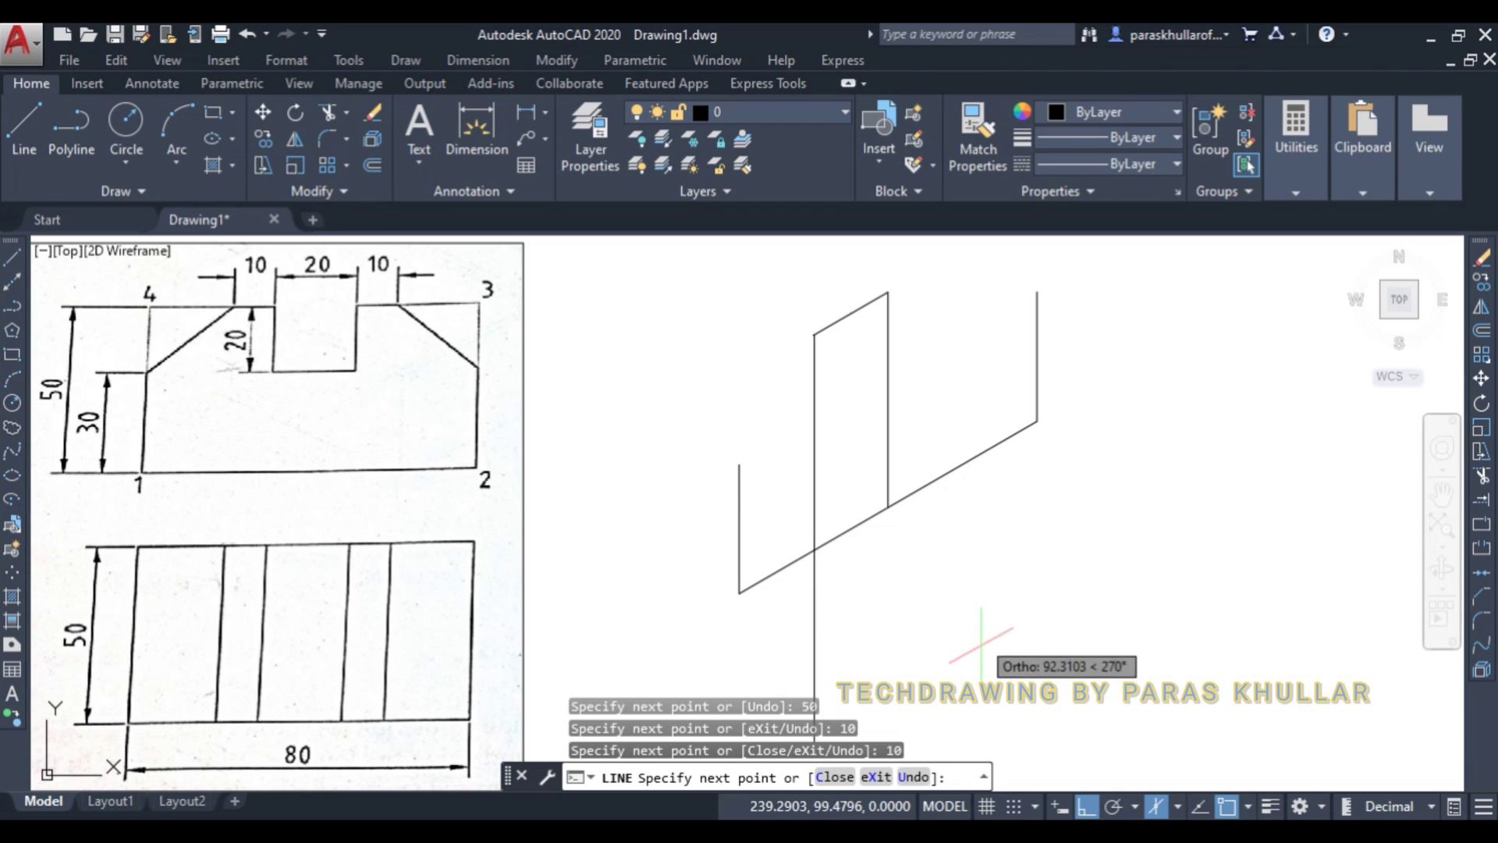
- Turn ortho off and finish the line chain with a sloped edge to the top end of the left vertical edge
click(1087, 805)
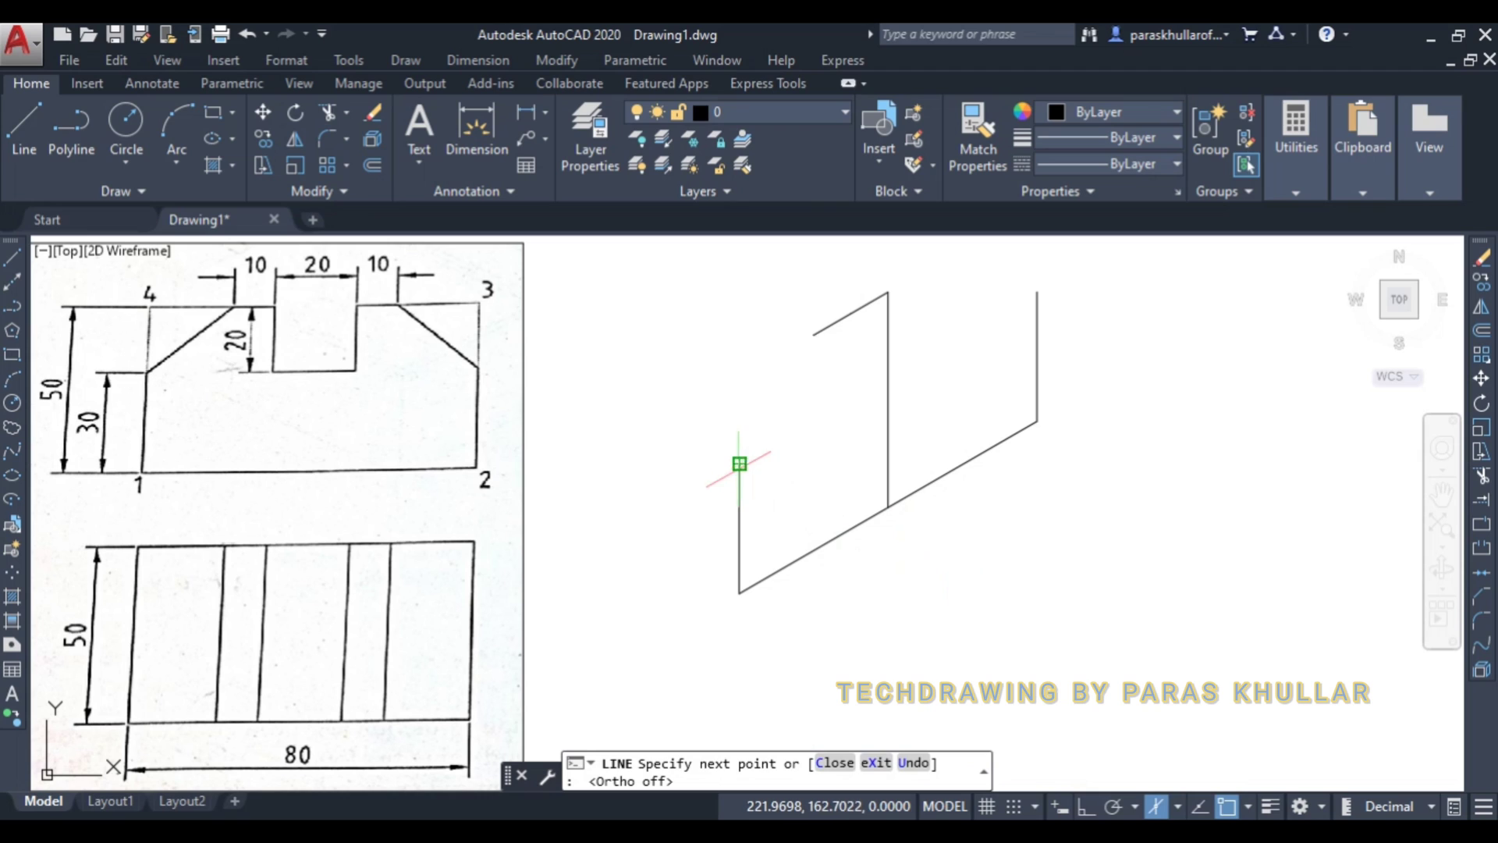
click(739, 463)
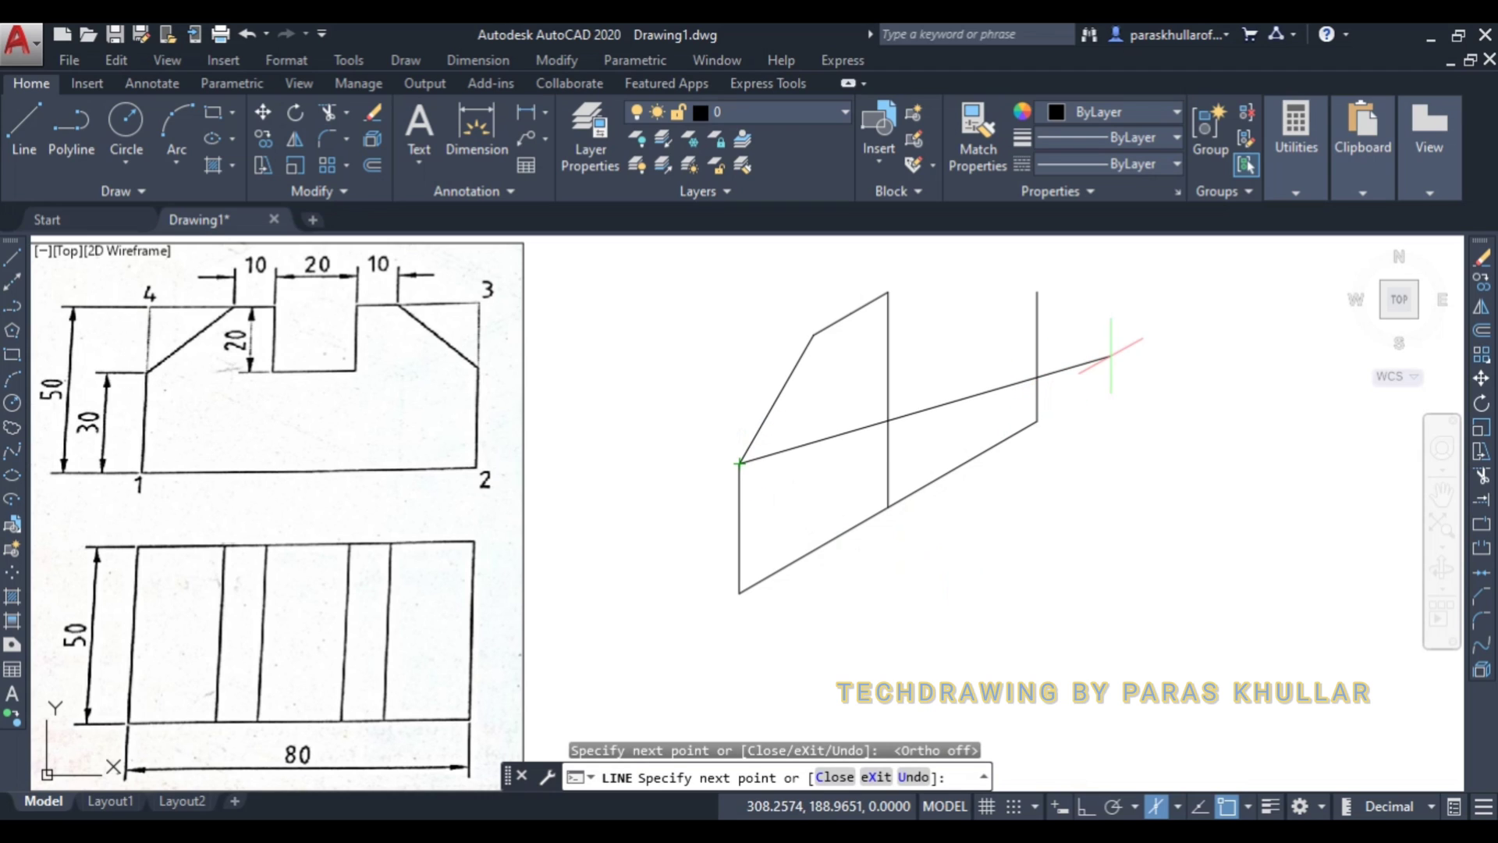
right_click(1113, 356)
click(1150, 376)
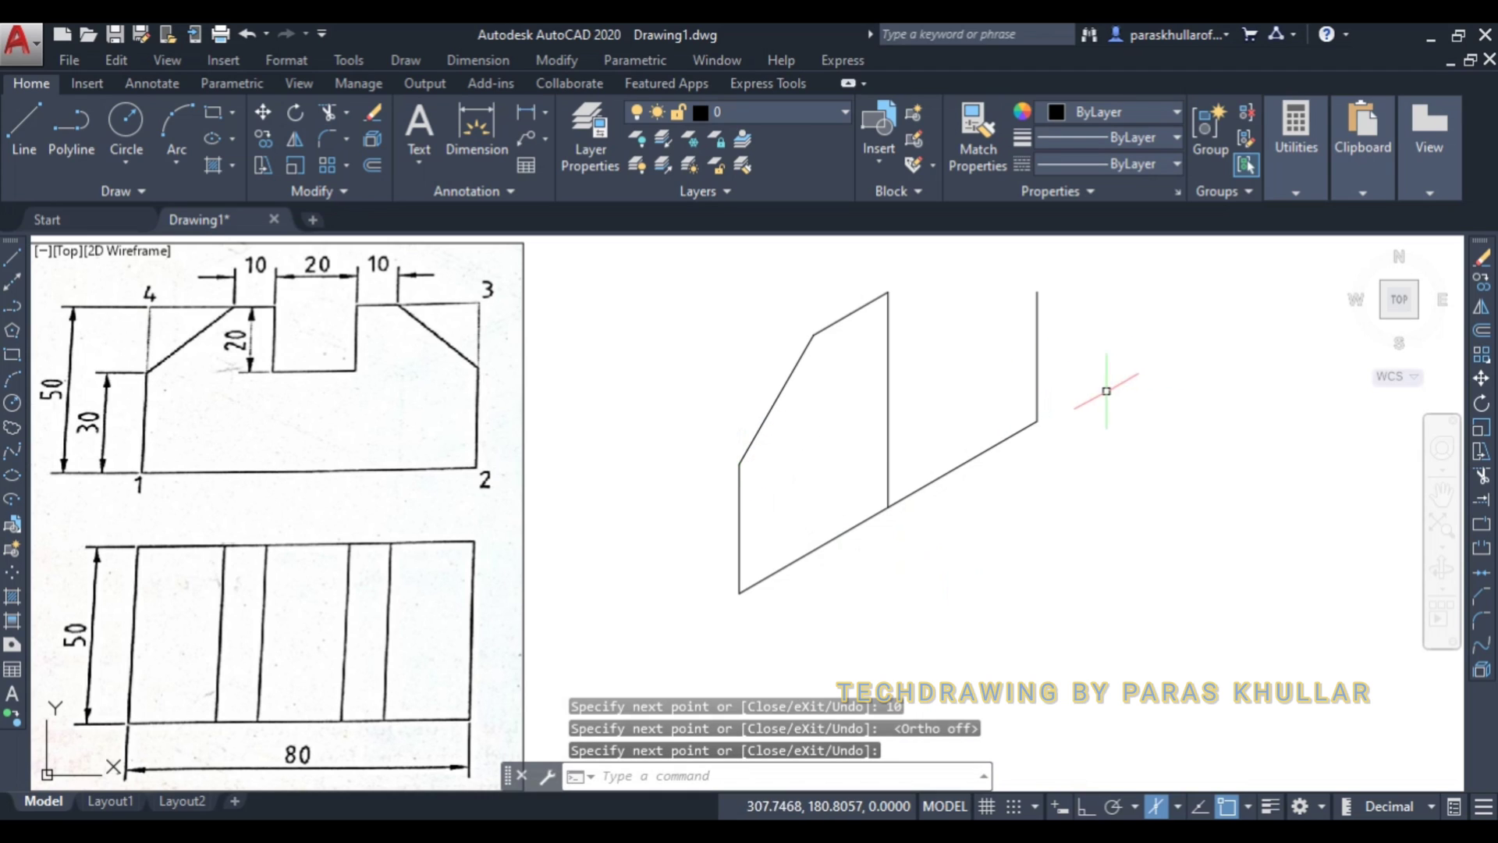
- With ortho on, draw two consecutive 10-unit segments up-right along the isometric axis from the top end of the centre line
click(6, 121)
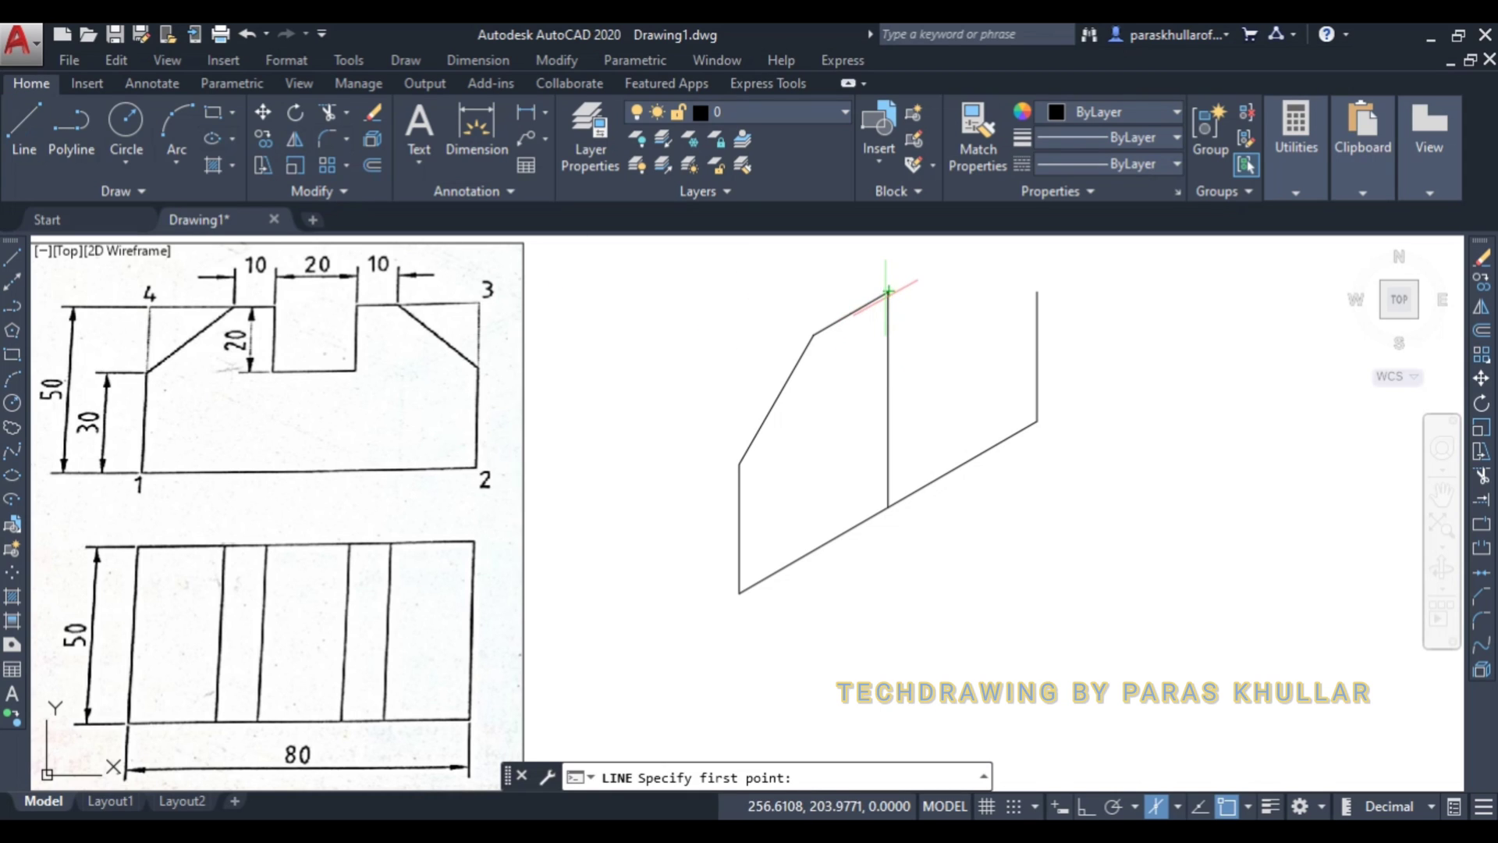
click(888, 291)
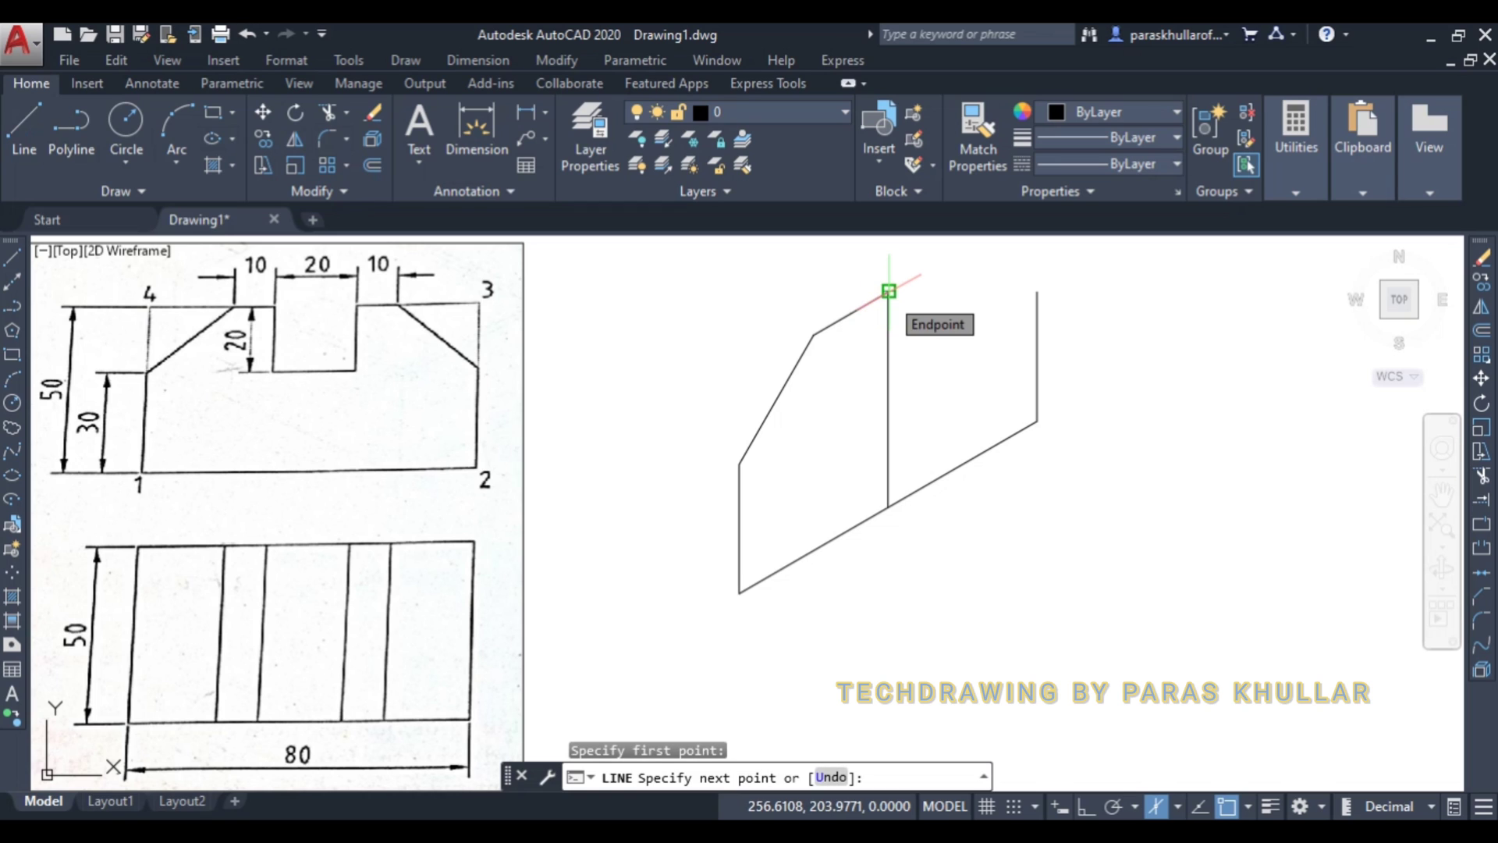
key(F8)
middle_drag(916, 329, 921, 393)
text(10)
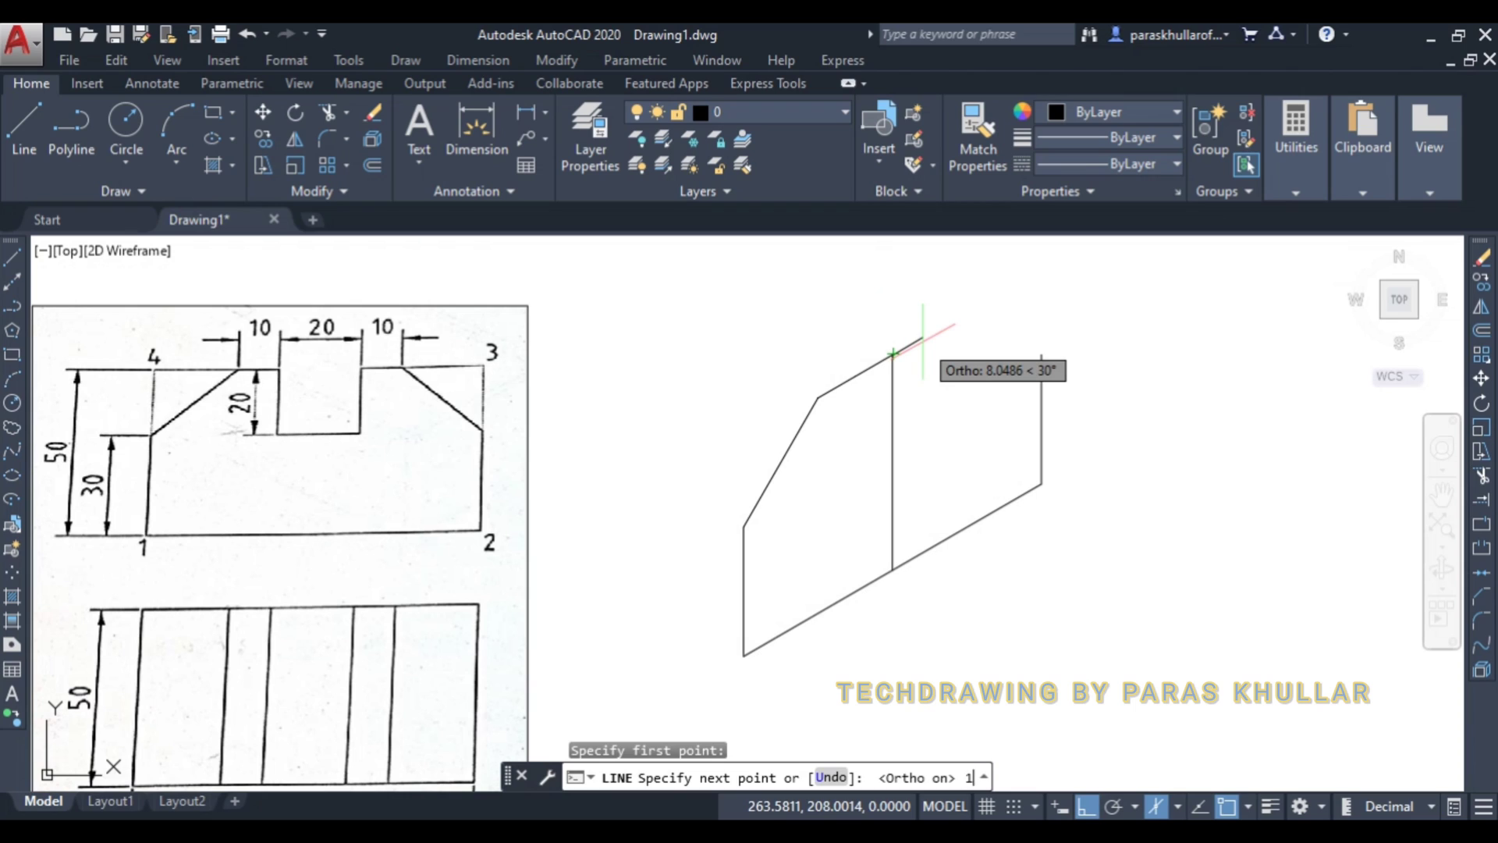
key(Return)
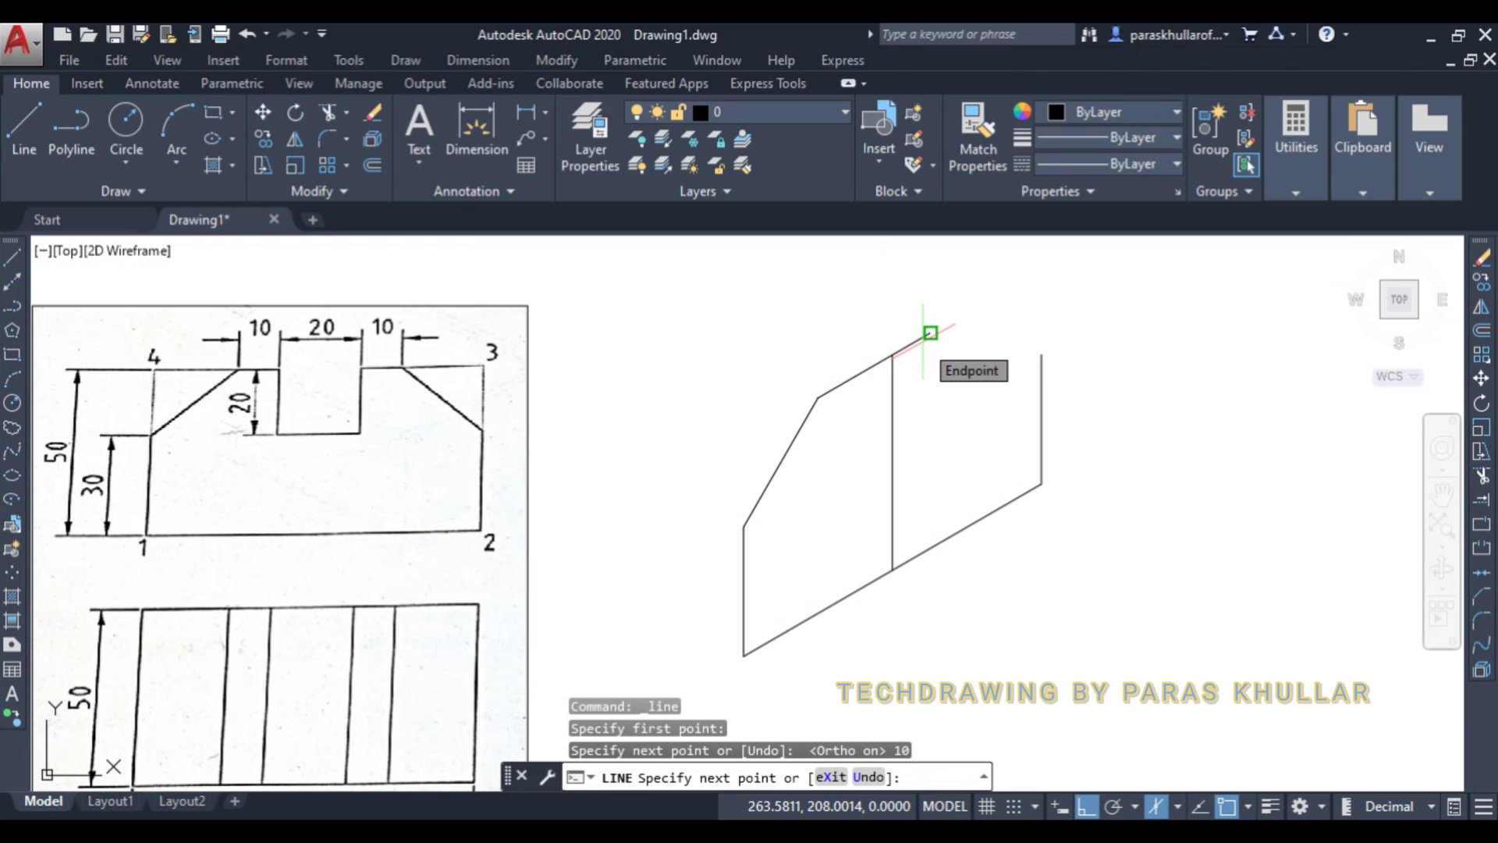
text(1)
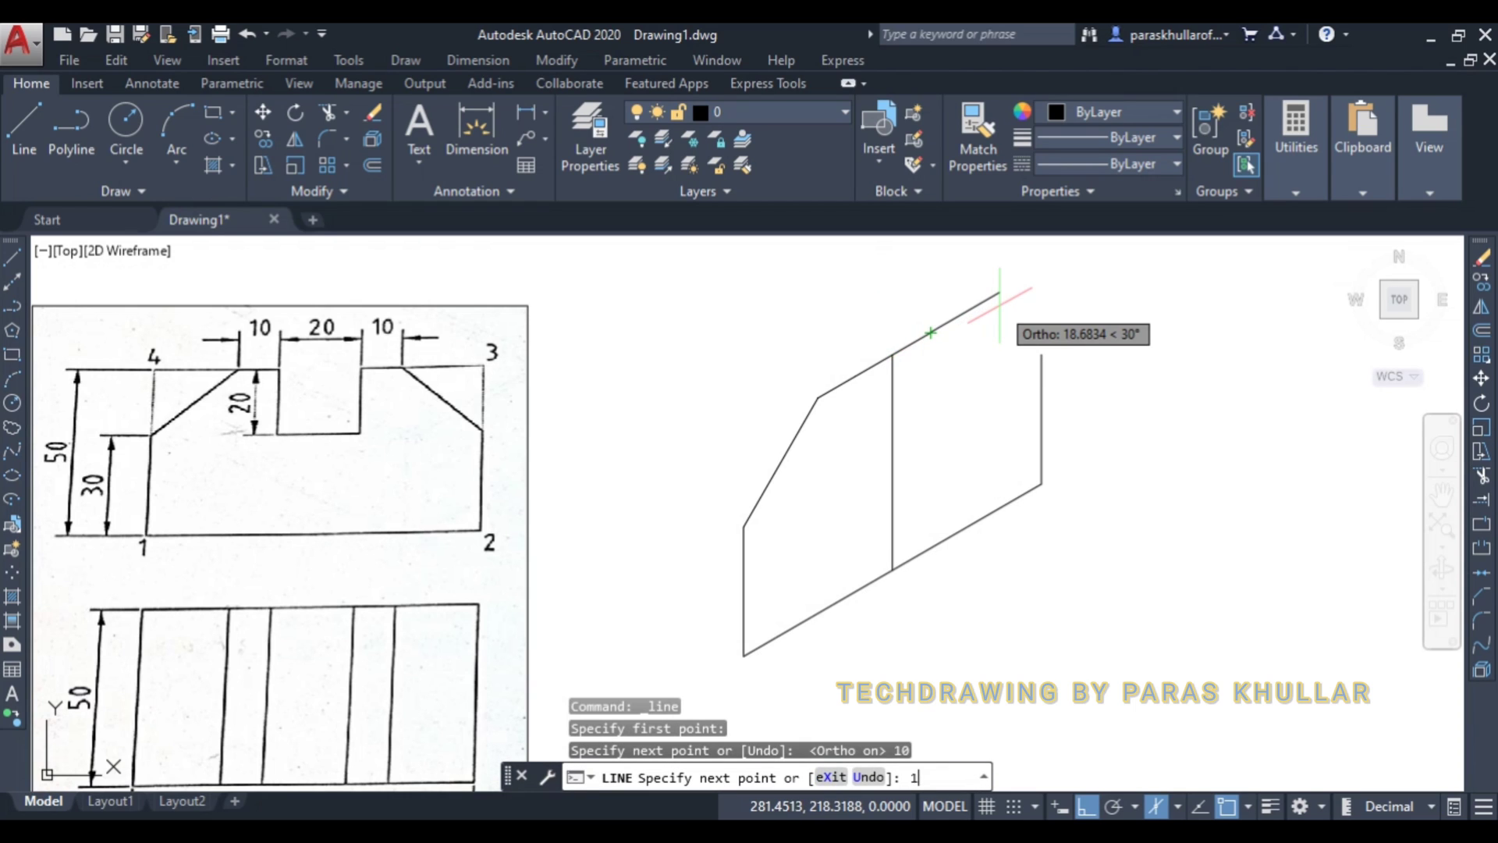
text(0)
key(Return)
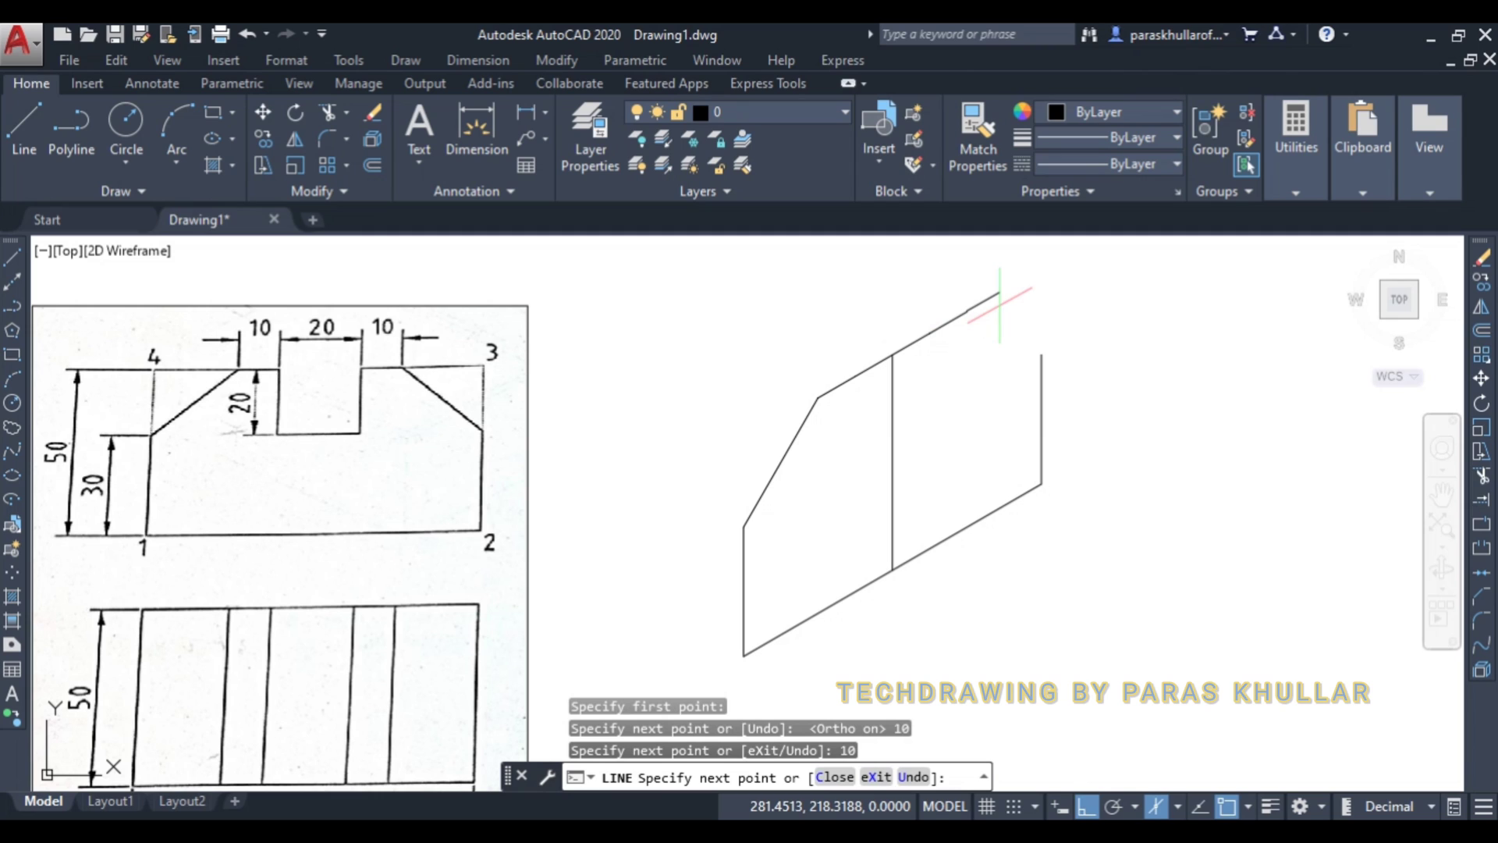
- Turn ortho off and finish the line chain with a sloped edge to the top end of the right vertical edge
key(F8)
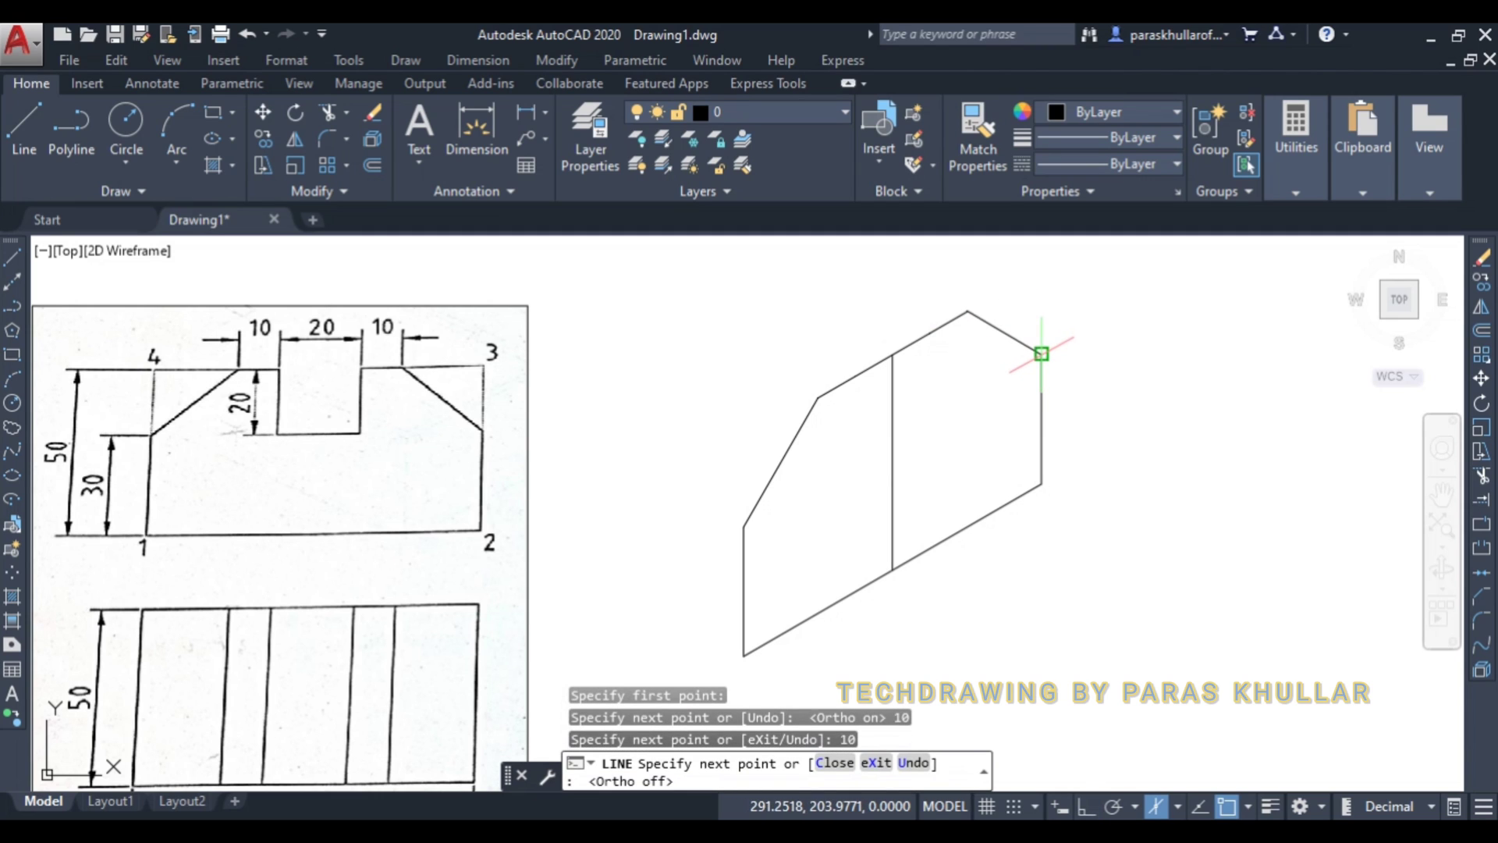
right_click(1168, 310)
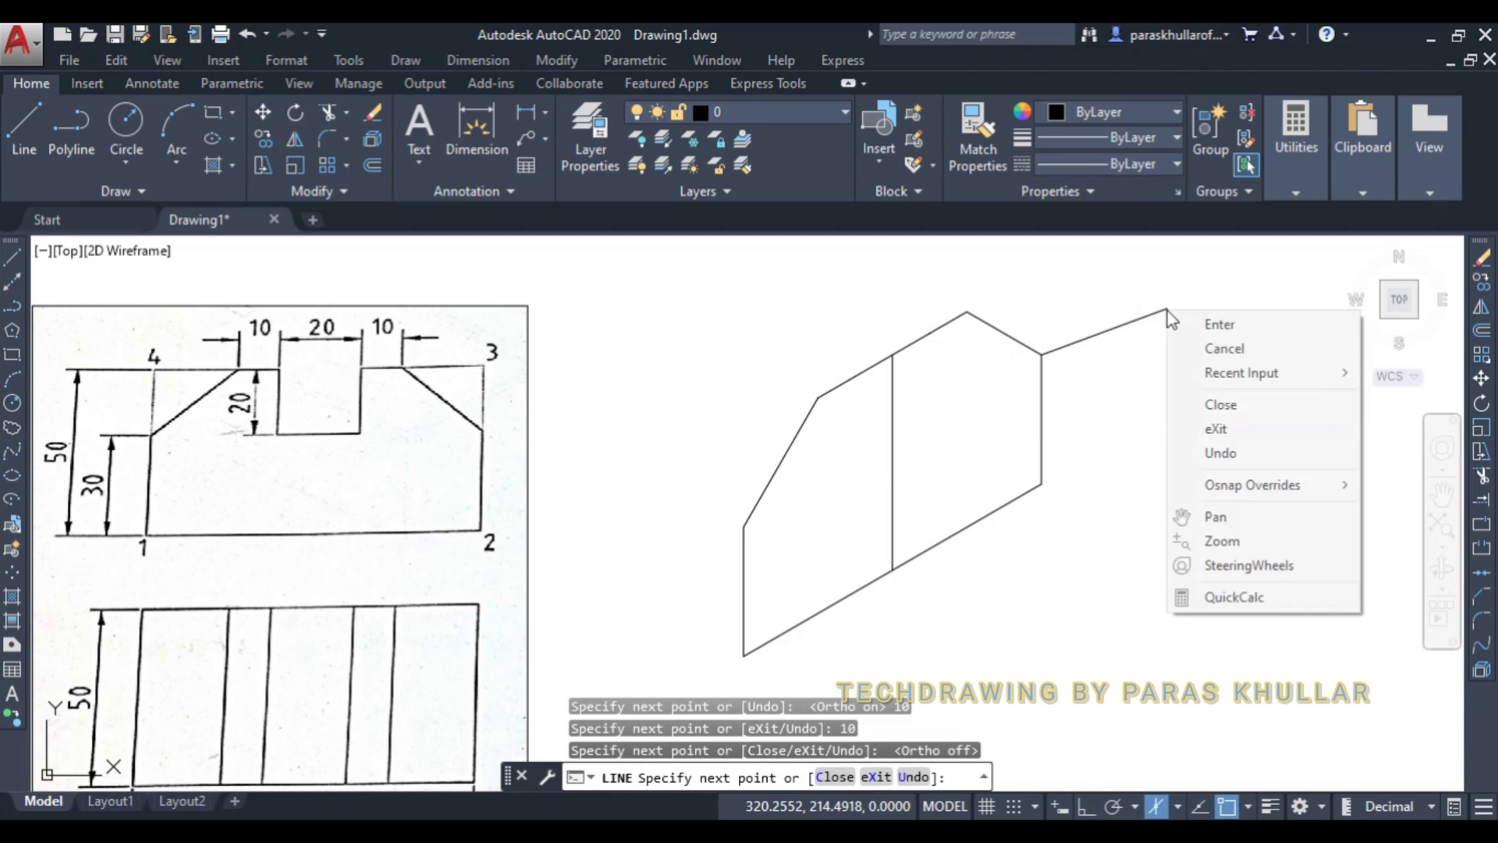
click(1201, 325)
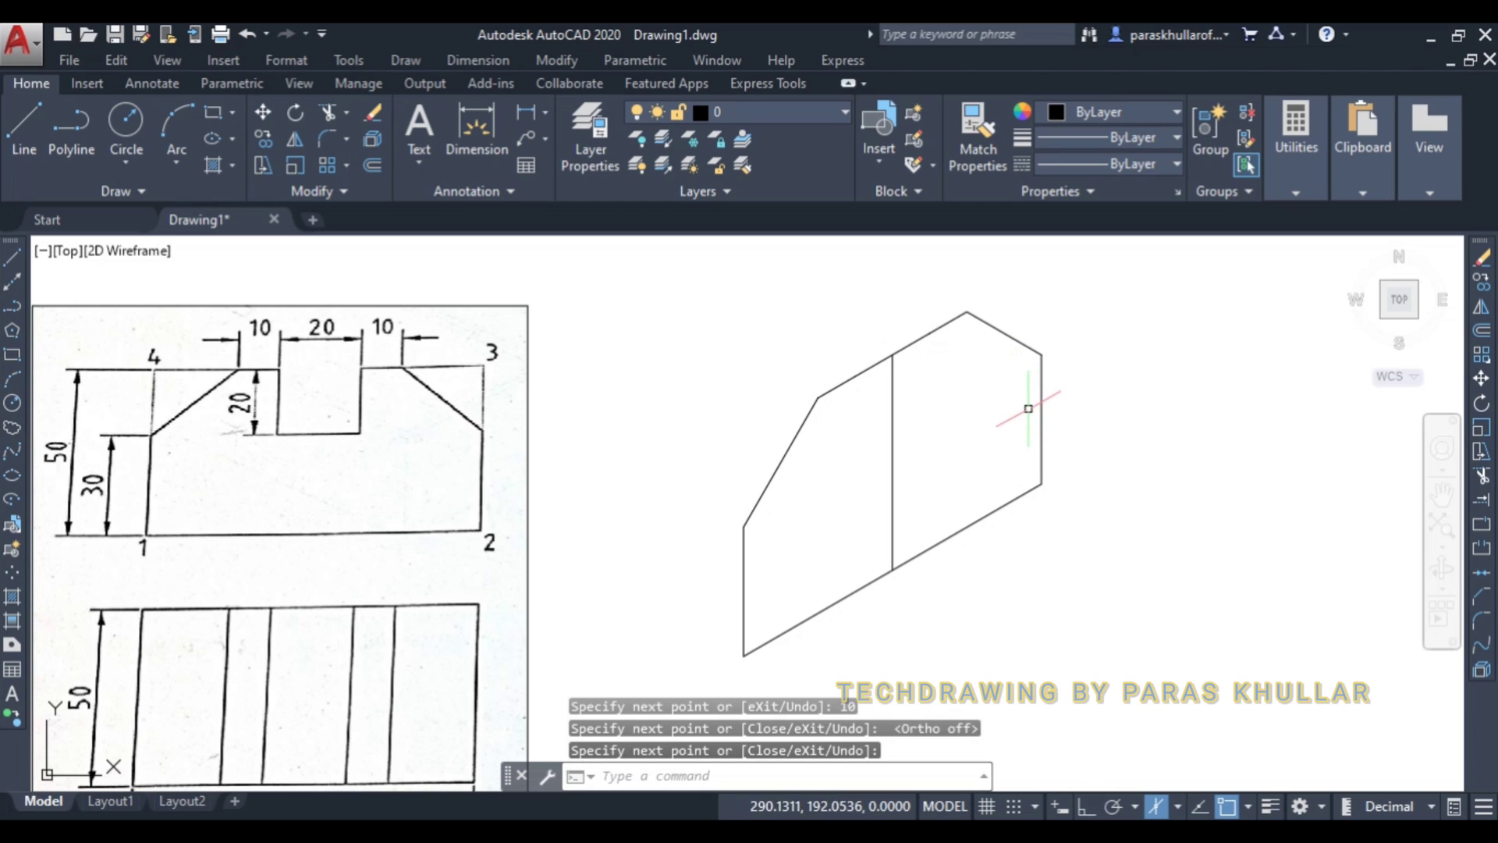
- Delete the vertical centre line inside the front face outline
click(931, 442)
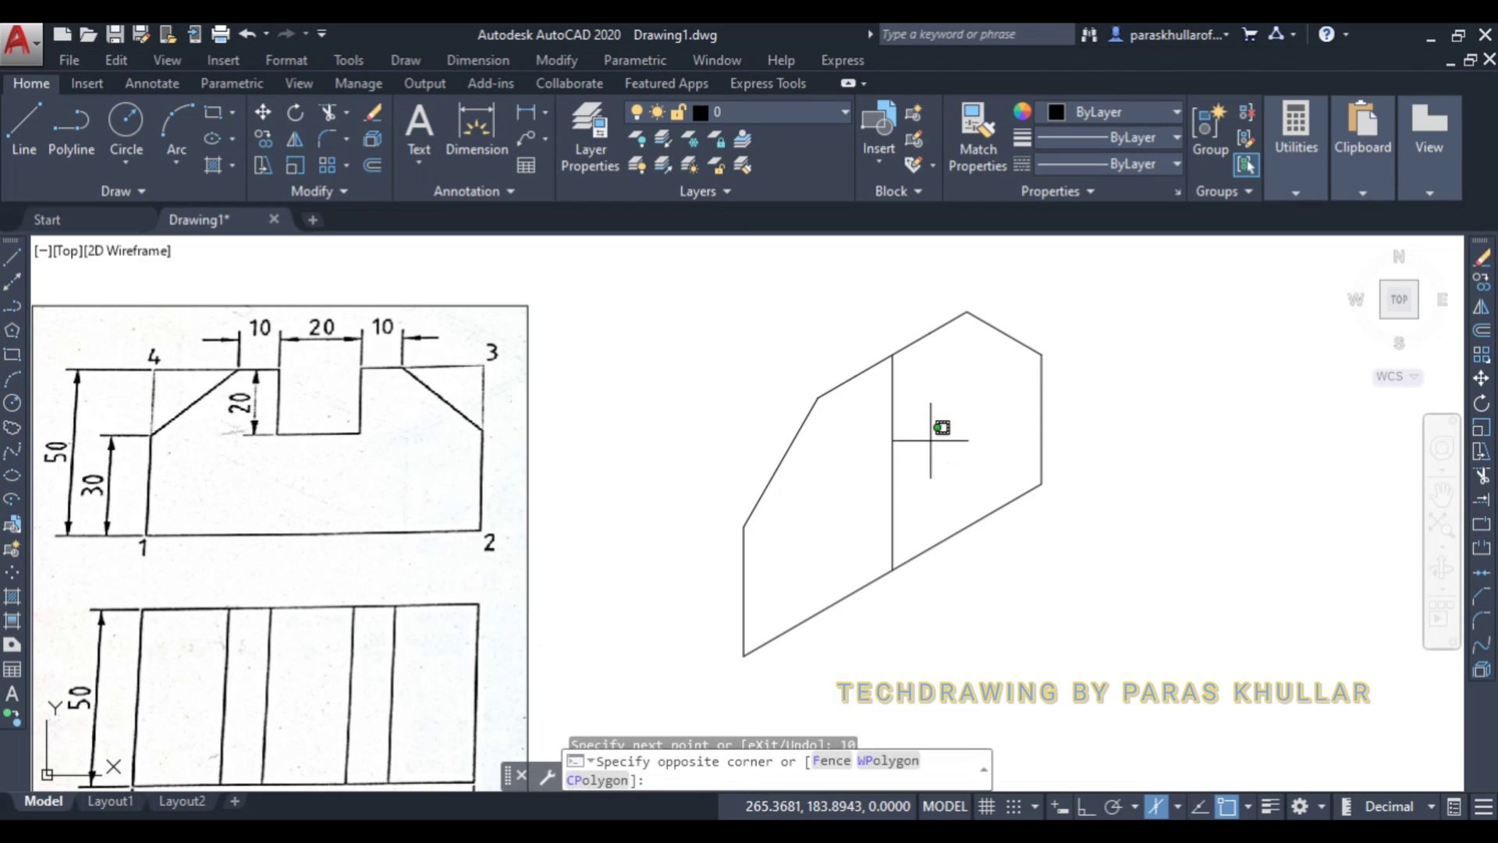
click(883, 451)
key(Delete)
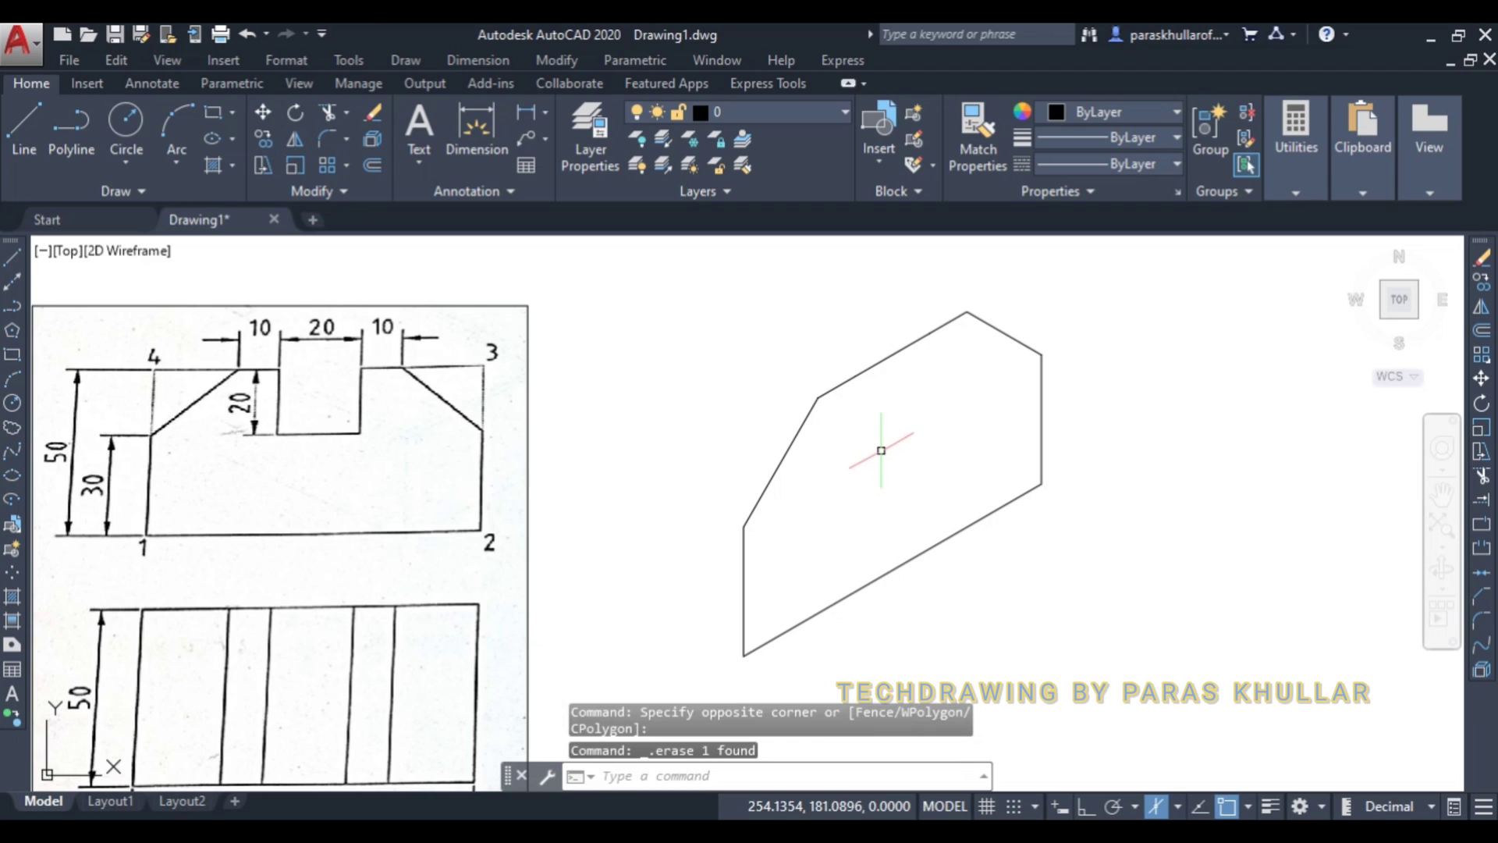
- Delete the upper edge's middle segment and, with ortho on, draw the slot there: 20 down, 20 up-right along the isometric axis, 20 up
click(891, 356)
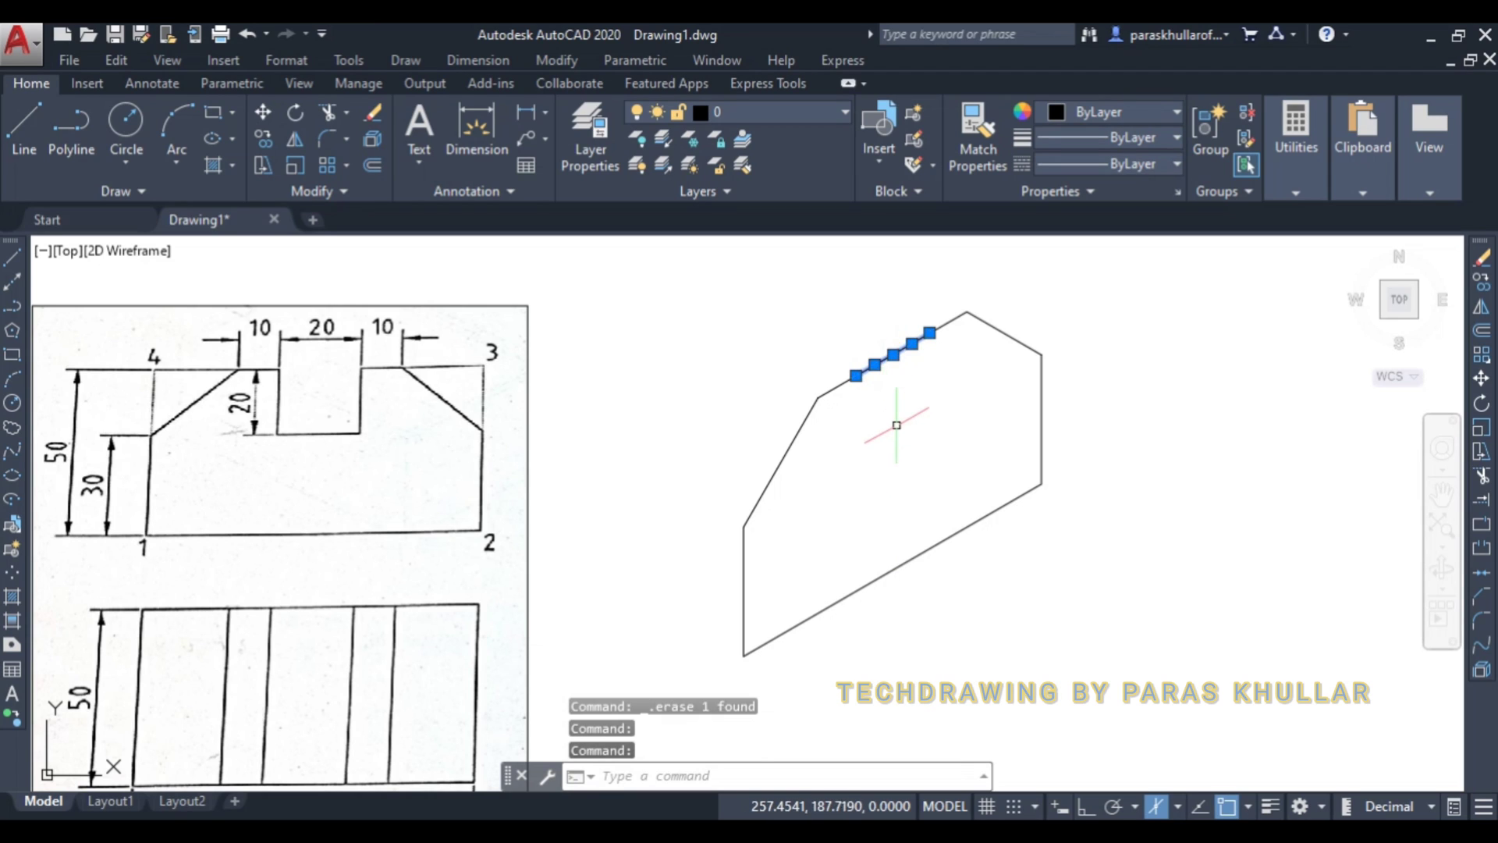
key(Delete)
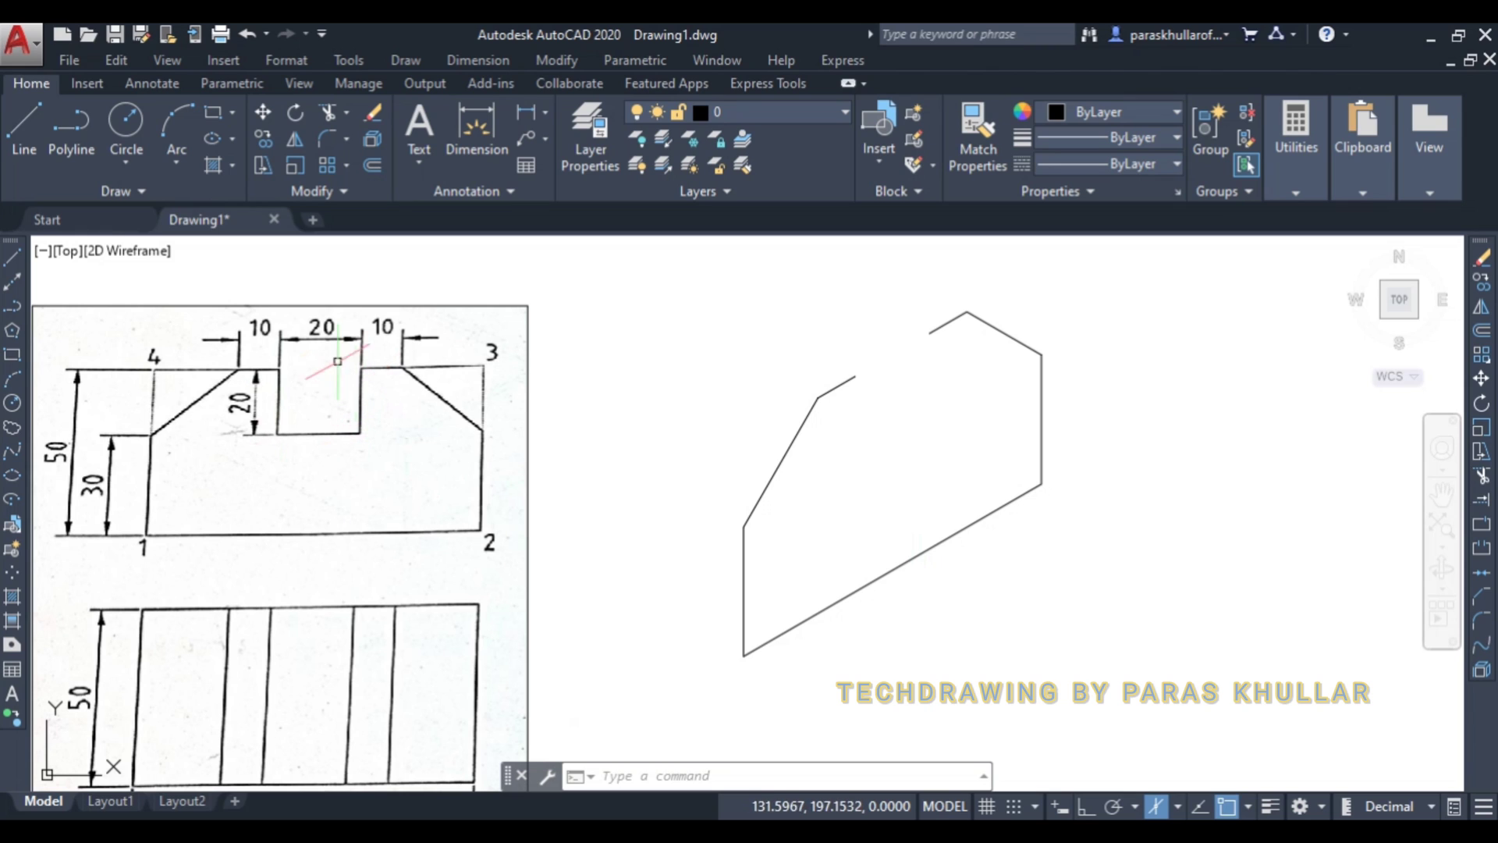
click(25, 114)
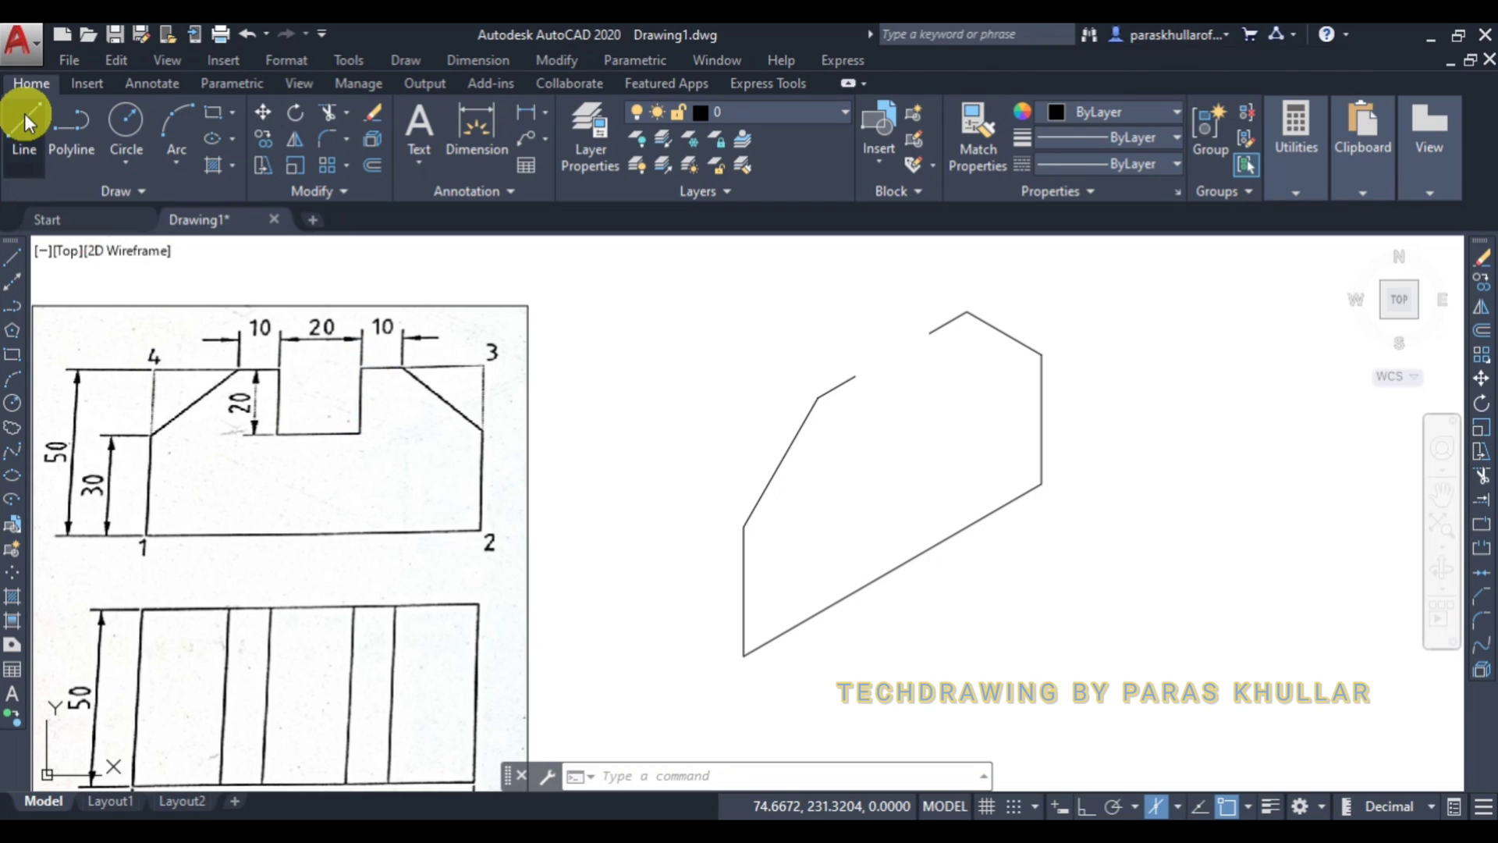
click(848, 377)
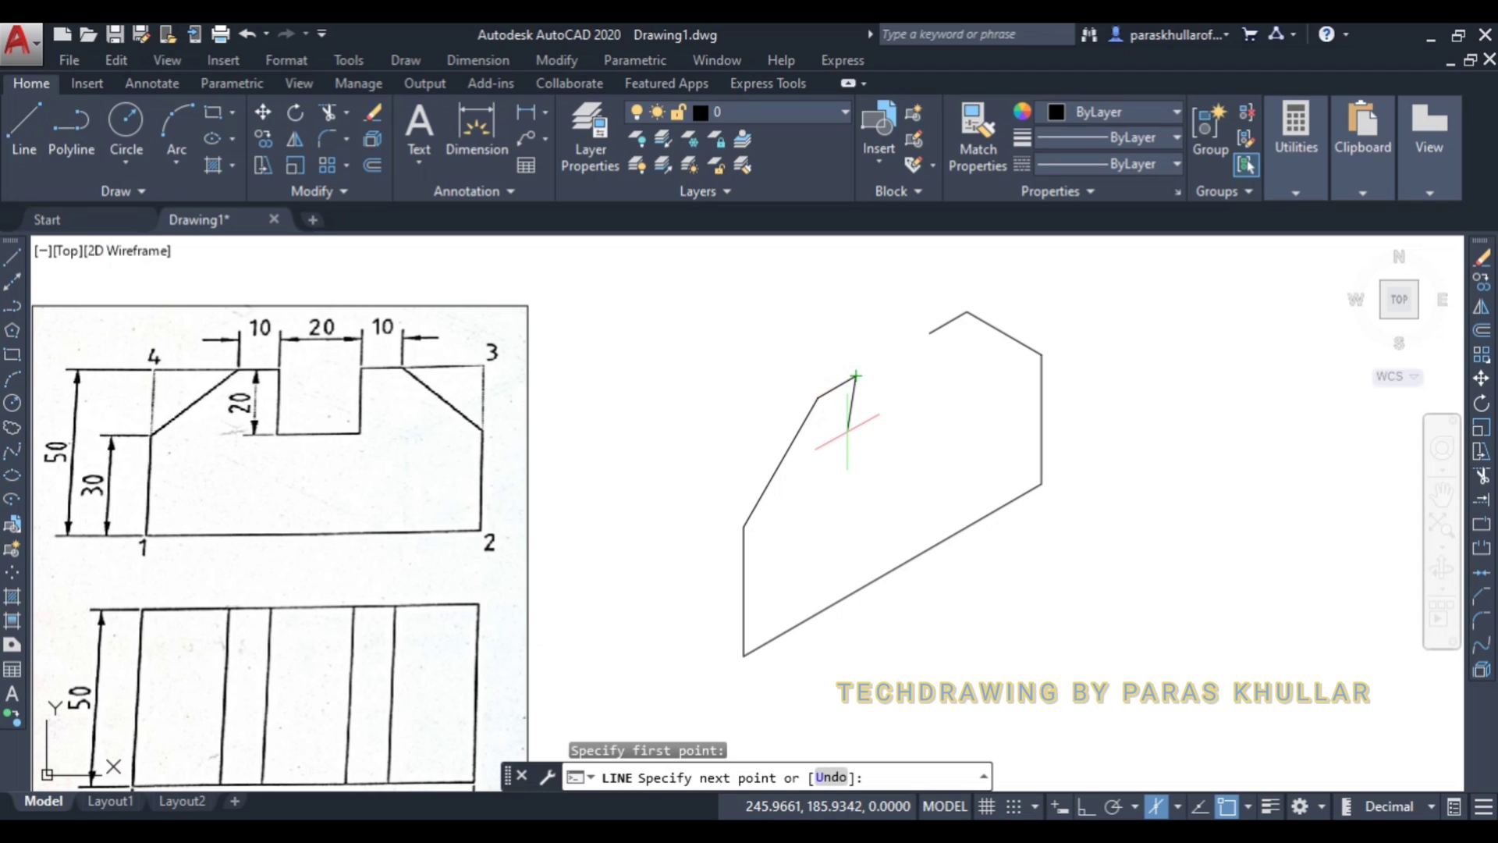
key(F8)
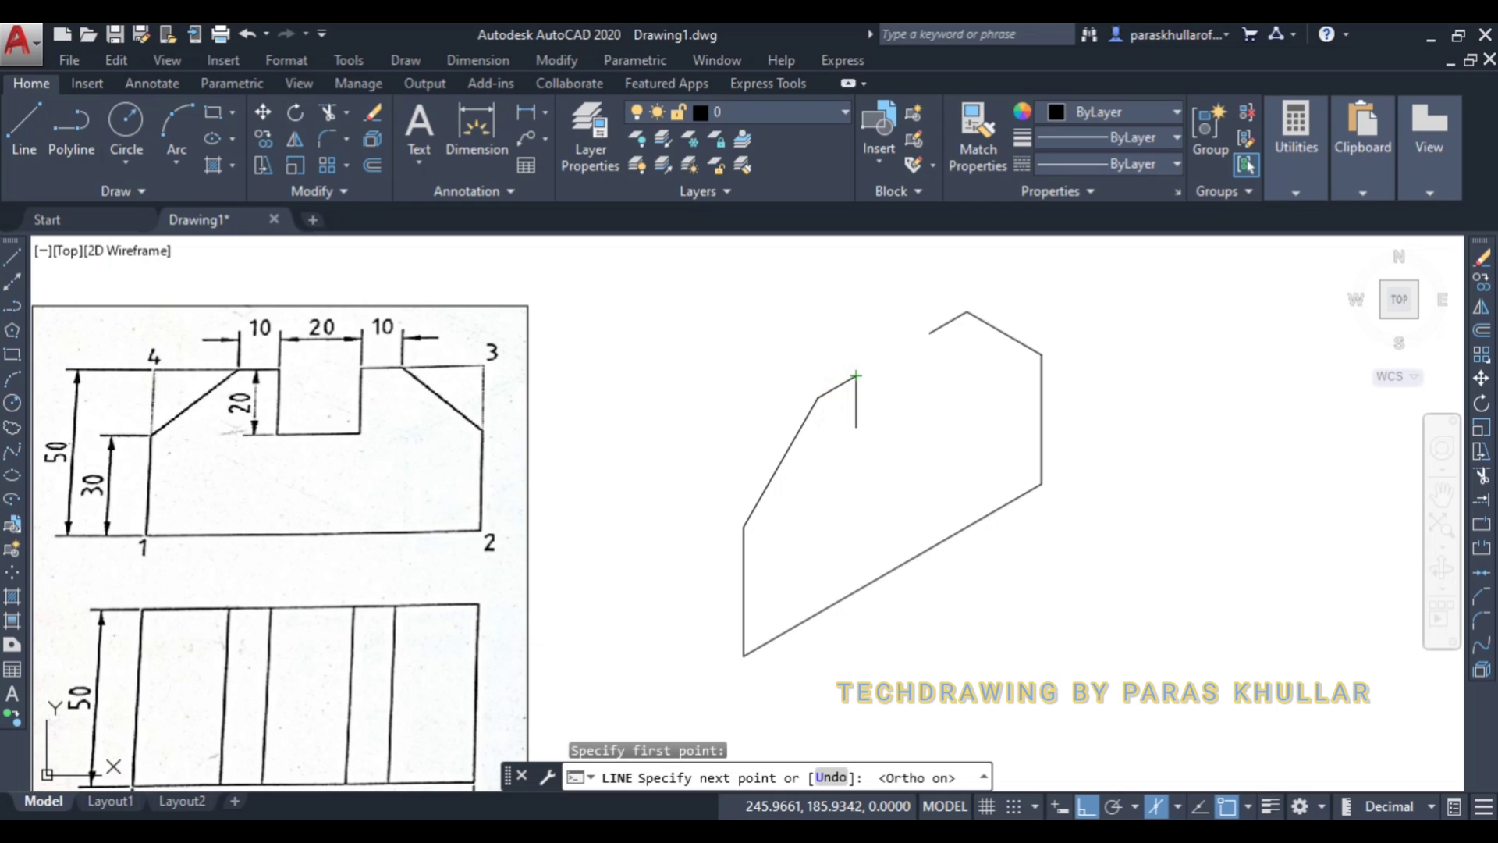
text(20)
key(Return)
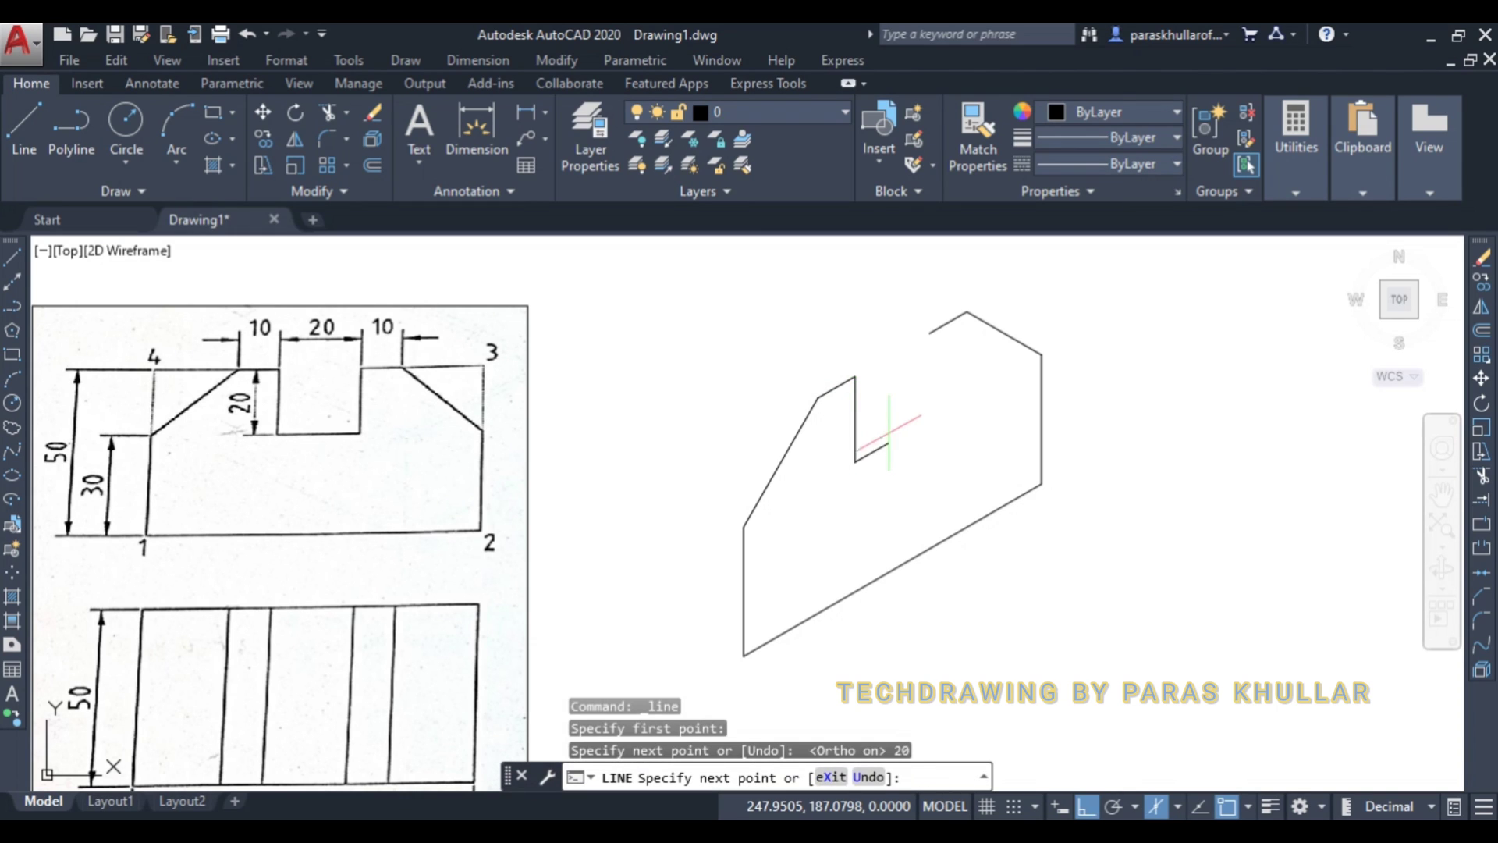
text(20)
key(Return)
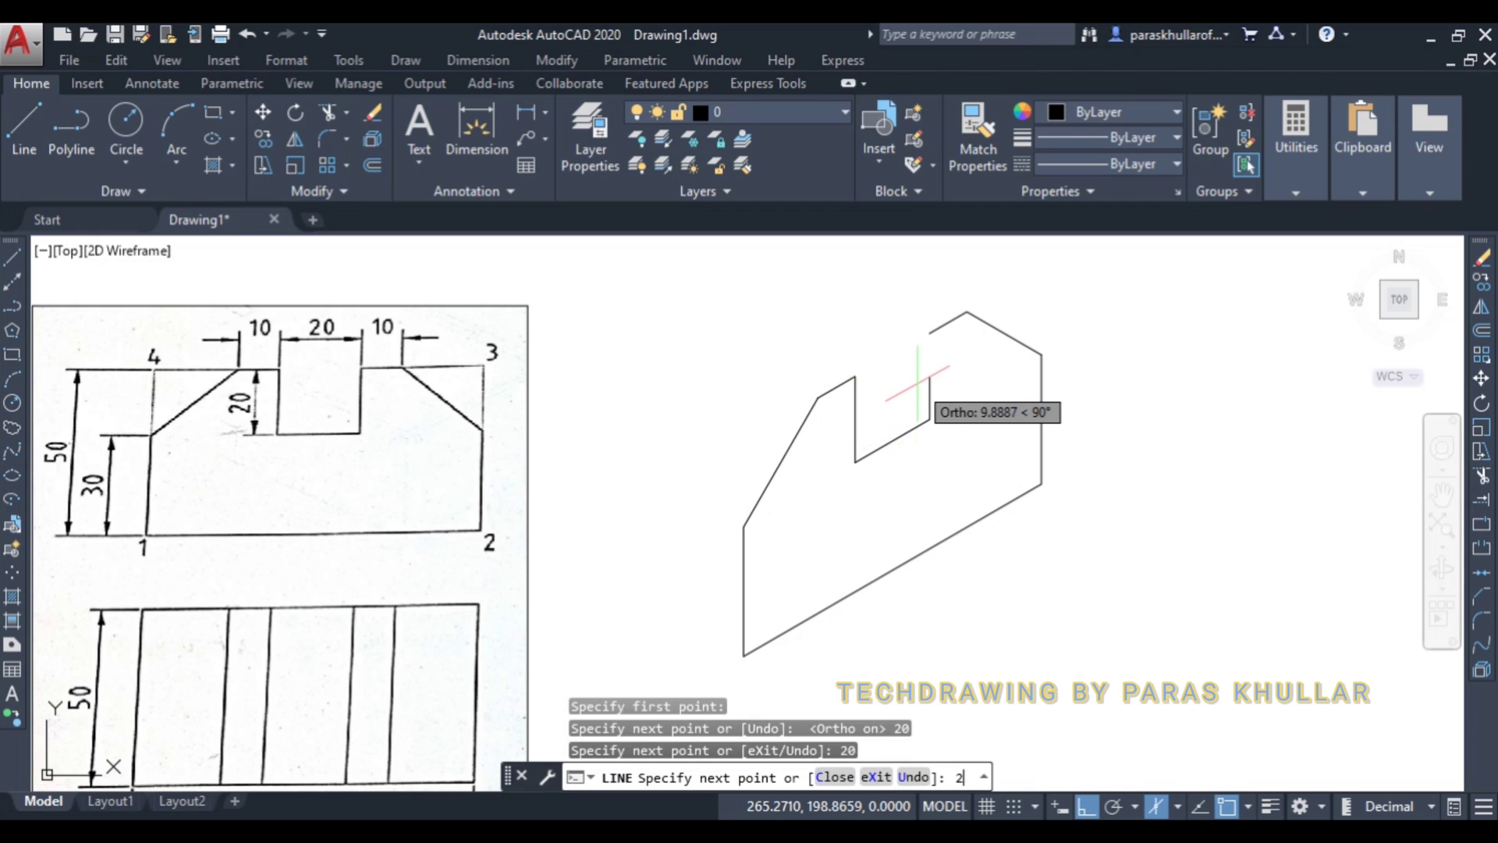
key(Return)
right_click(1090, 335)
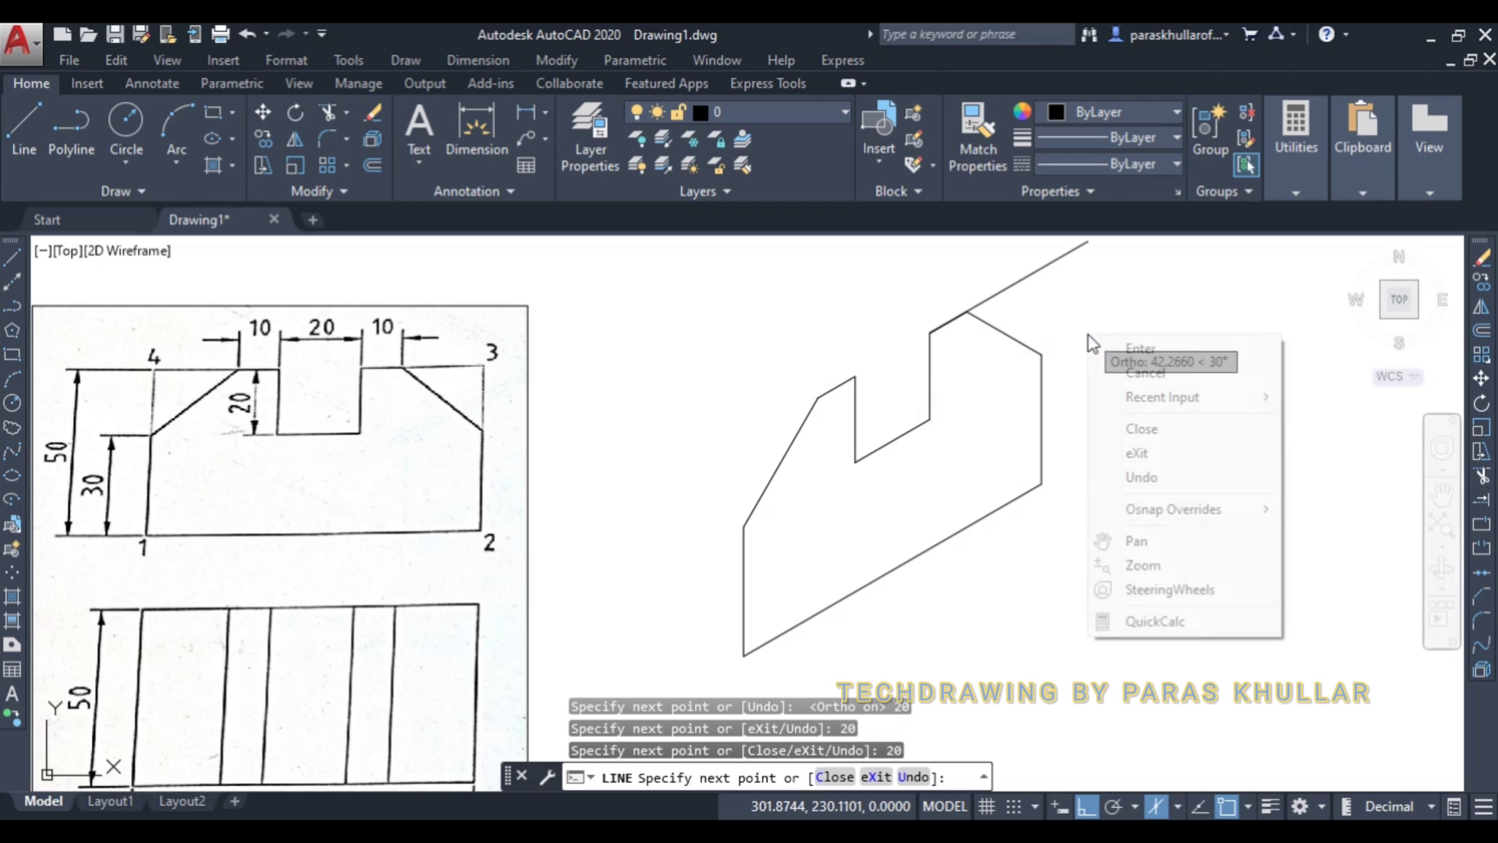
click(1121, 351)
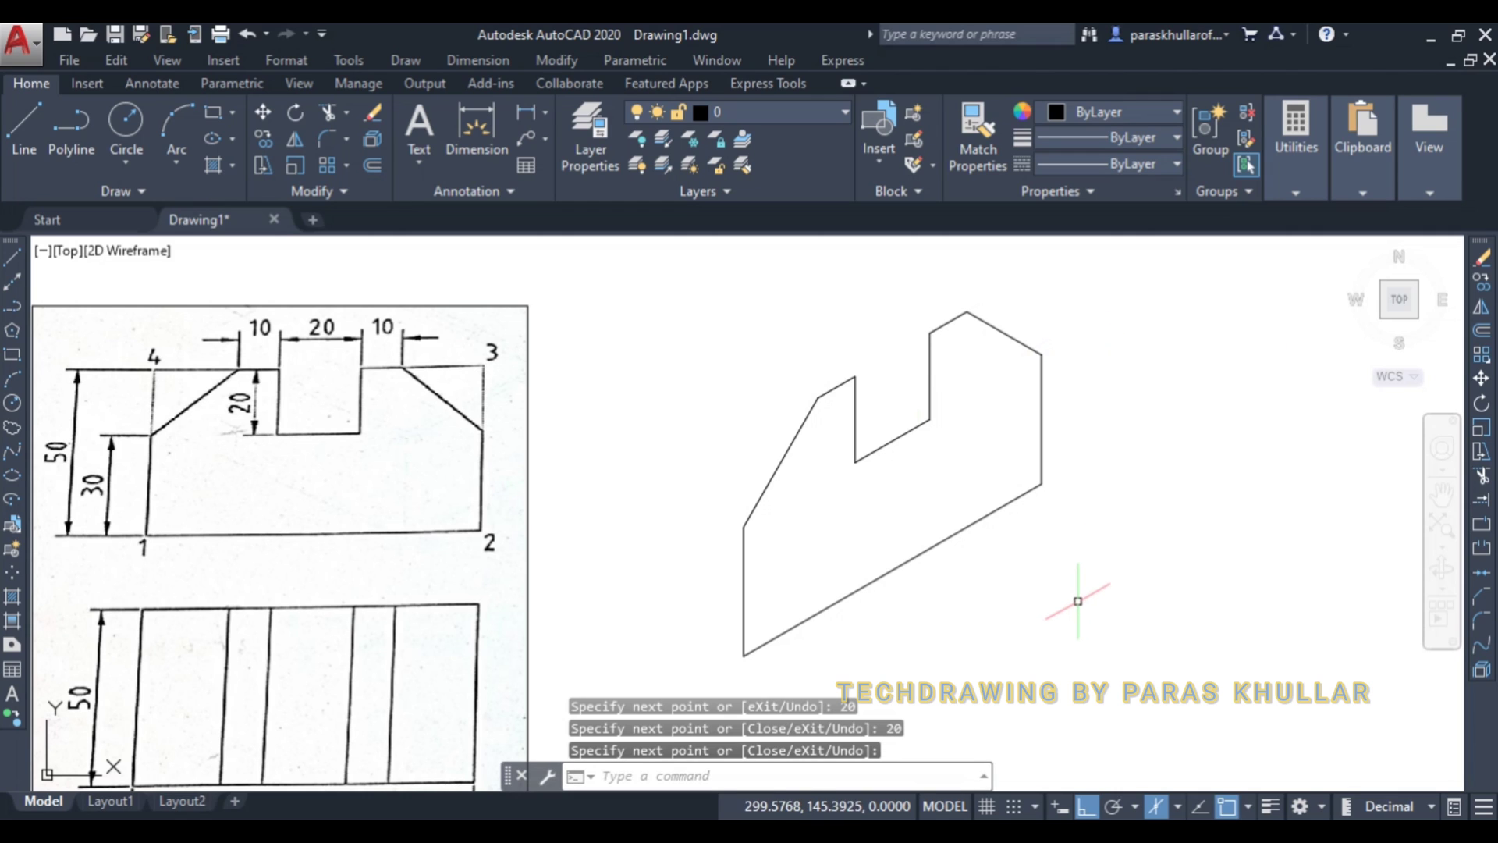
- Select the whole slotted front face outline and move it down-right to free space for the block's depth
mouse_move(1090, 622)
middle_down()
mouse_move(1087, 606)
mouse_move(1123, 614)
middle_up()
click(1176, 636)
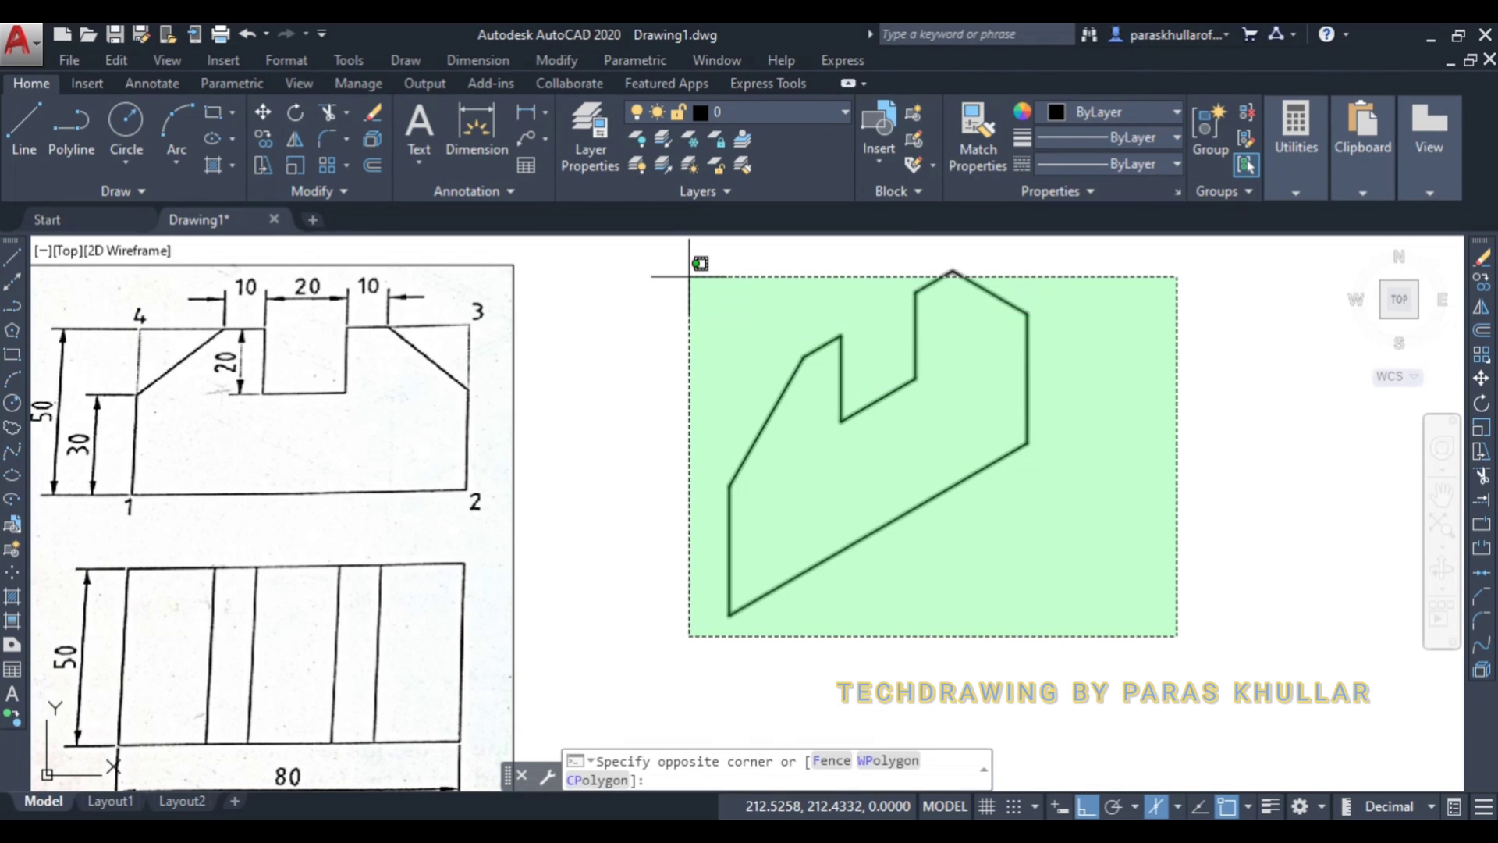
click(691, 265)
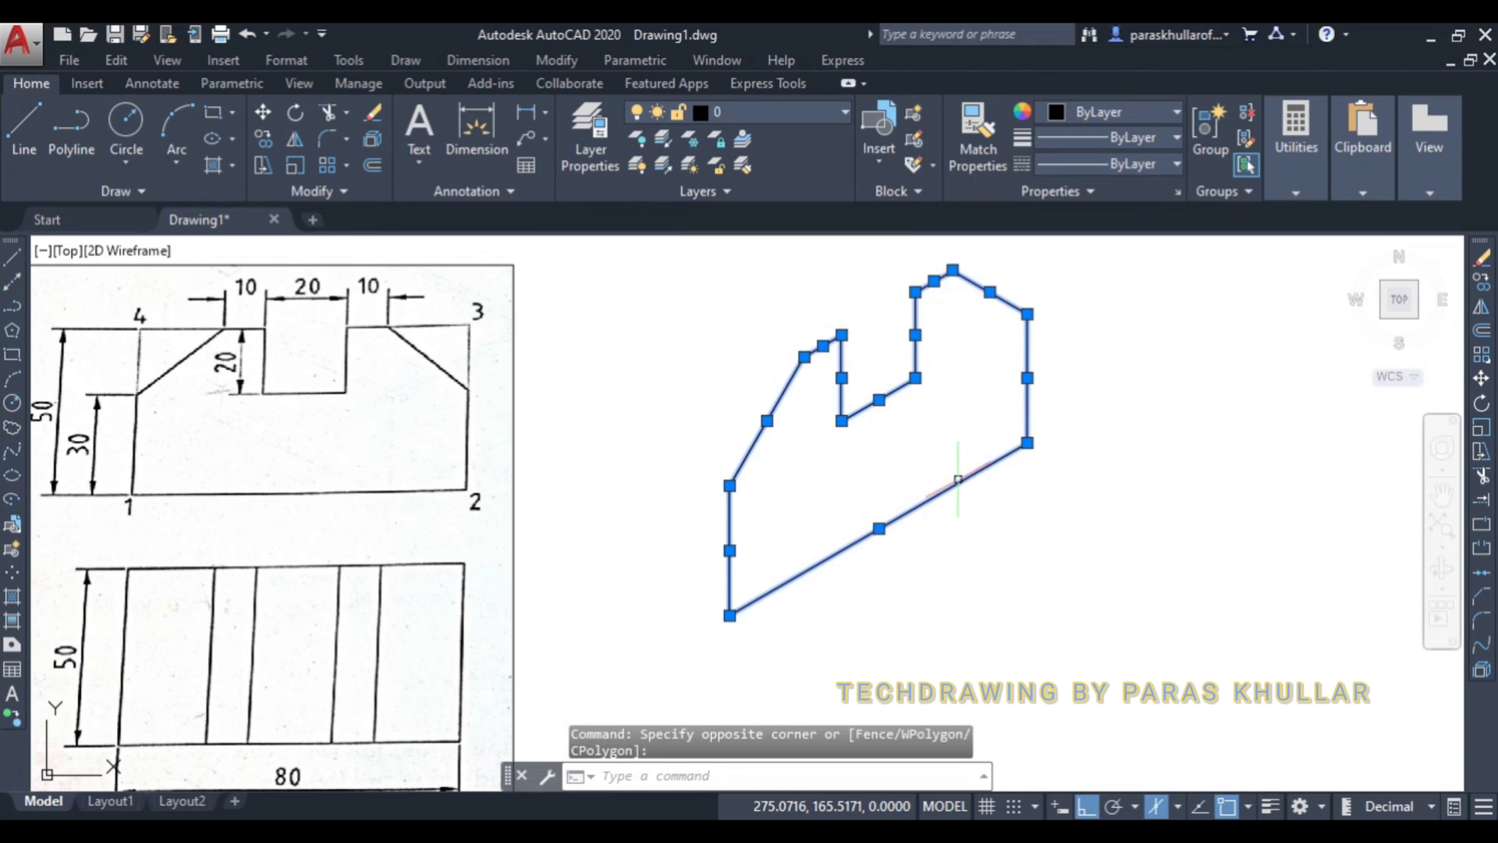
drag(958, 479, 1172, 605)
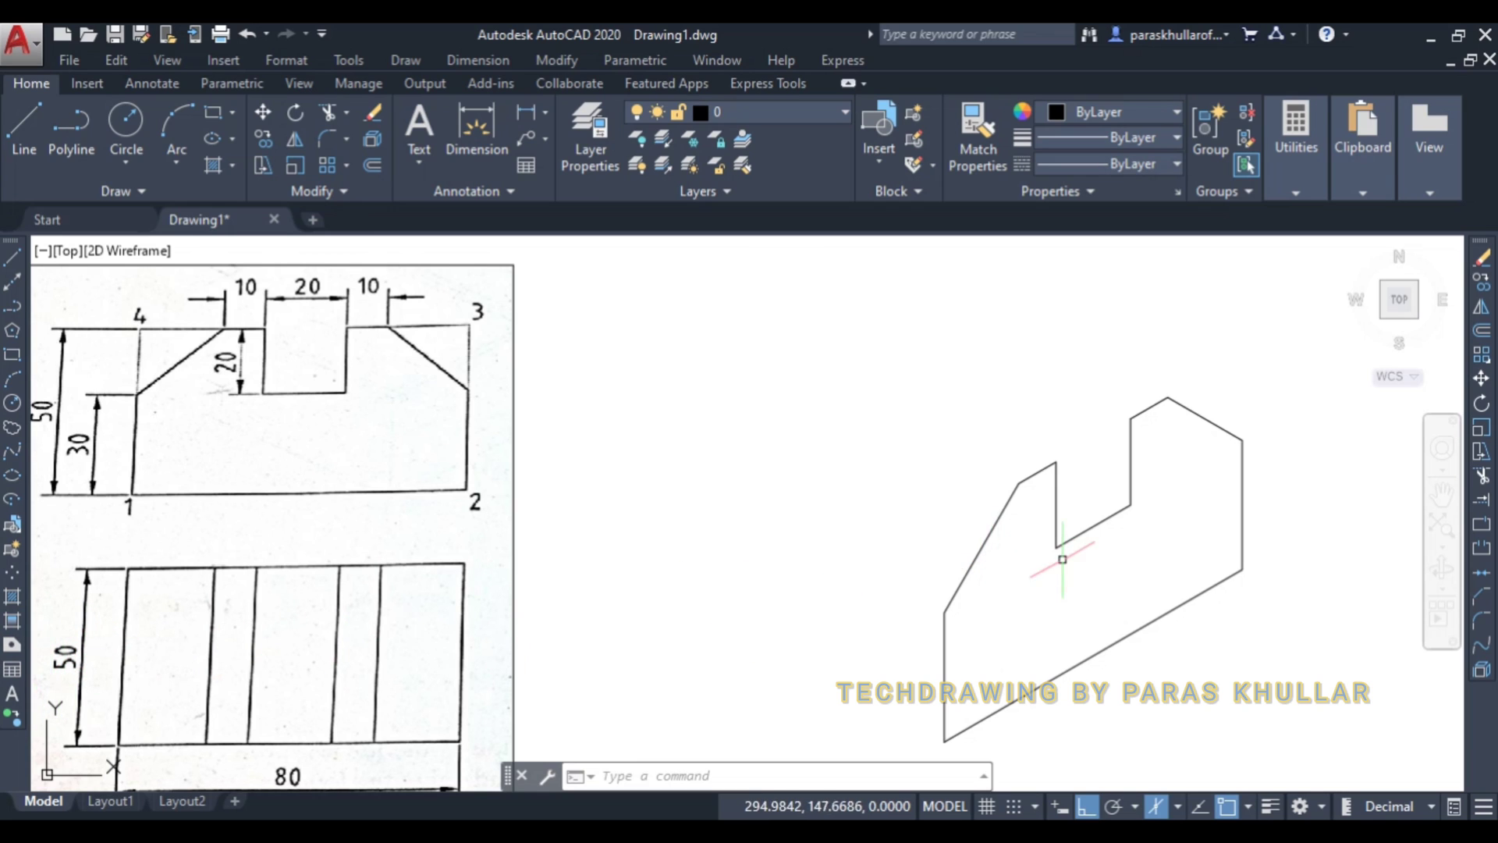
- On the left isoplane, draw a 50-unit depth line up-left from the front face's lowest corner
click(22, 125)
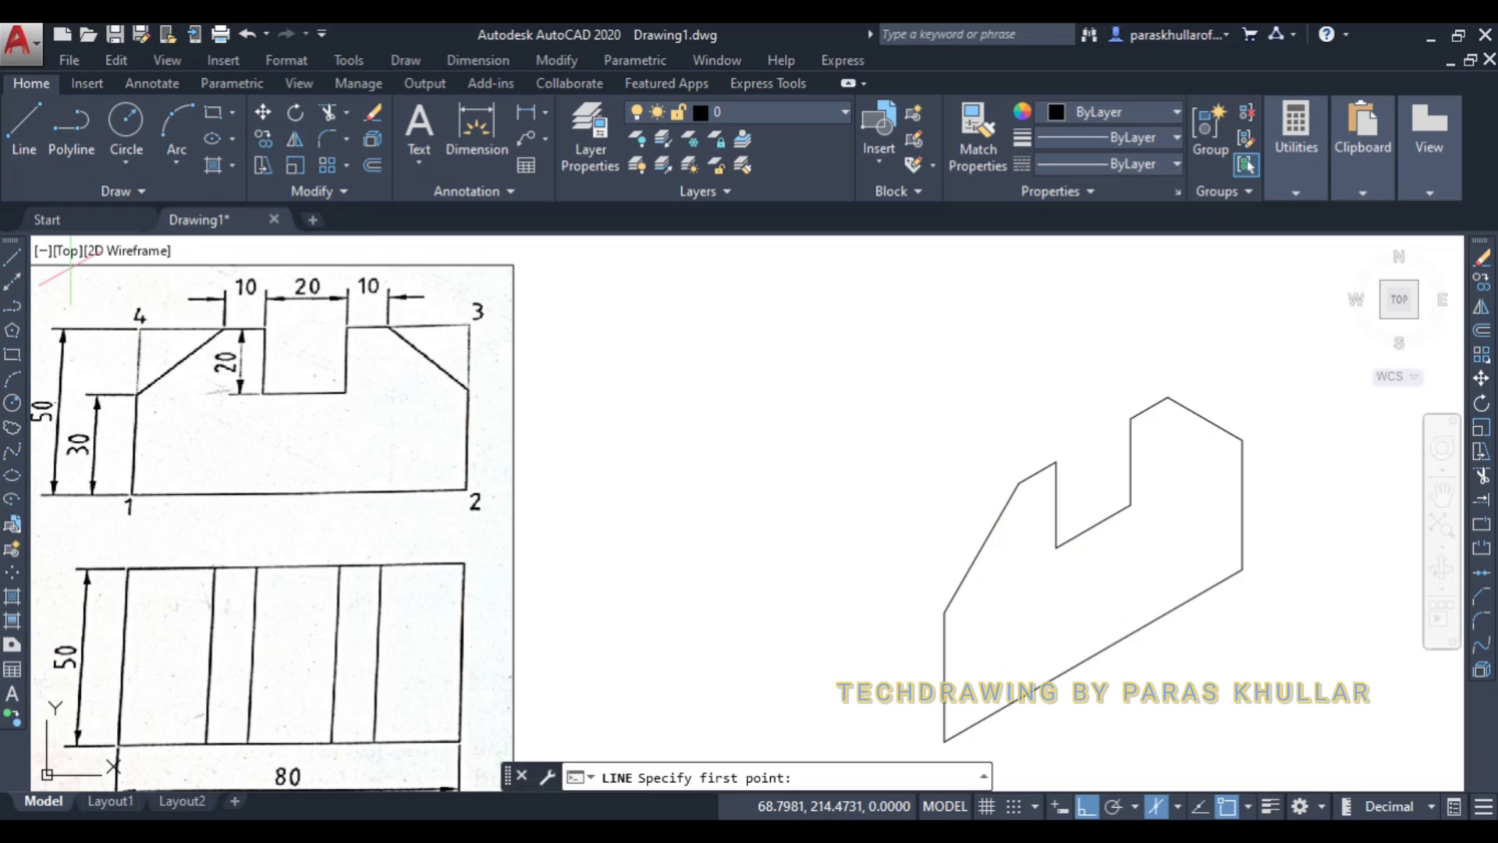
click(943, 742)
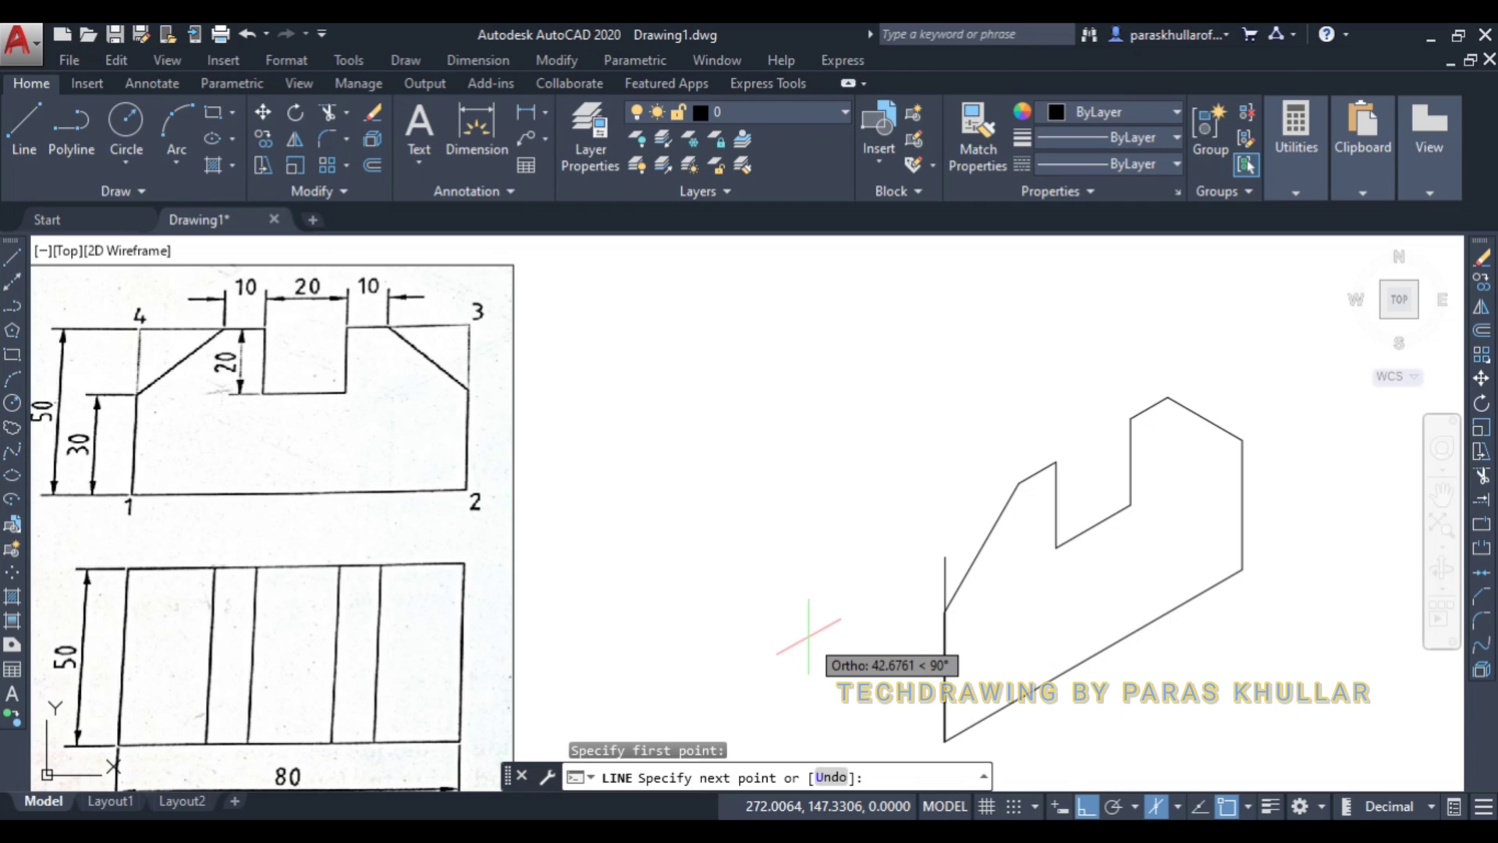
key(F5)
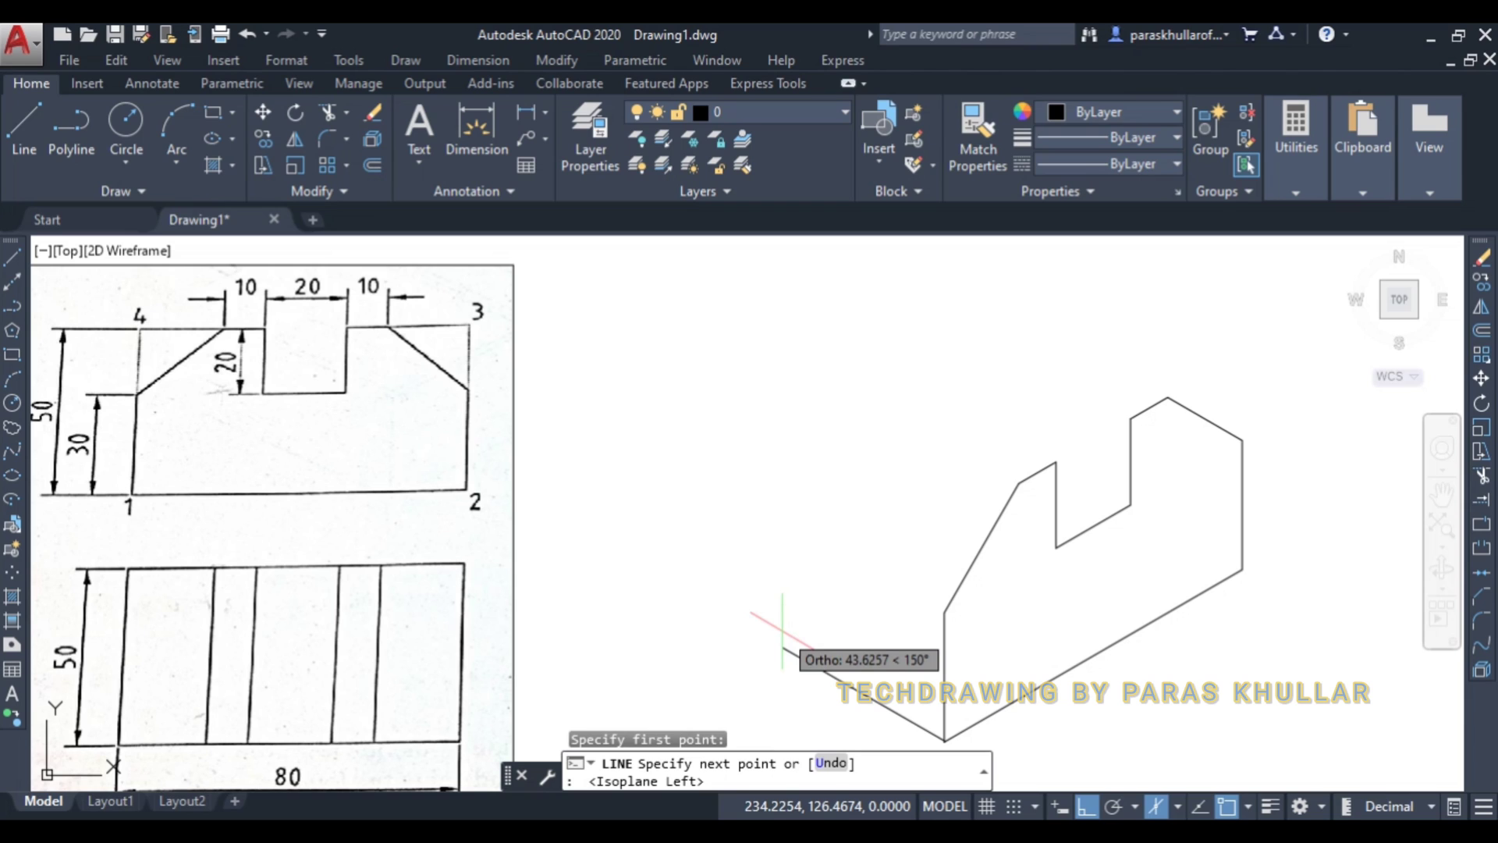
text(50)
key(Return)
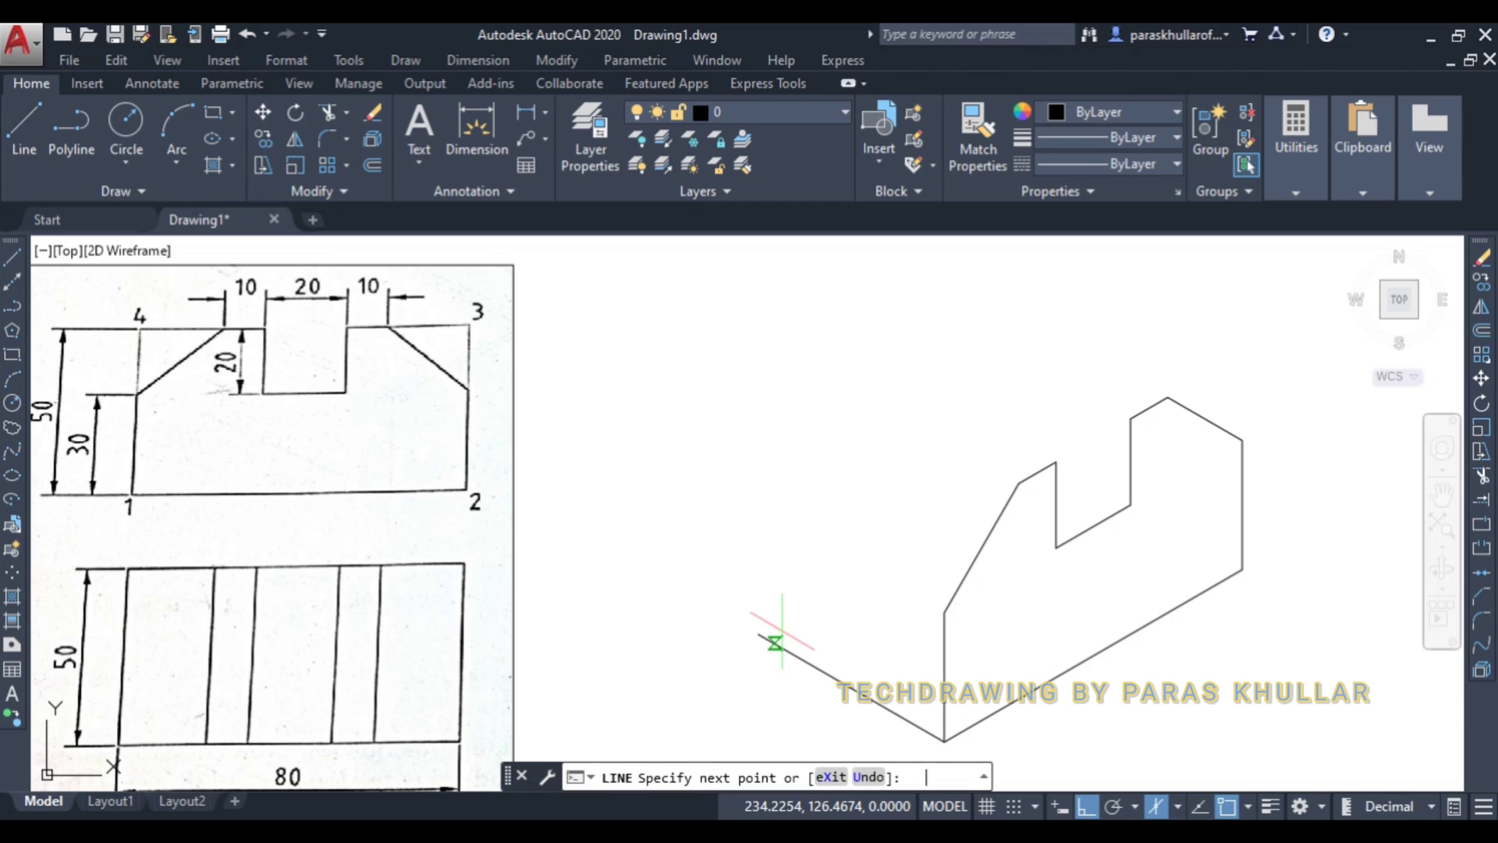
right_click(796, 508)
click(819, 519)
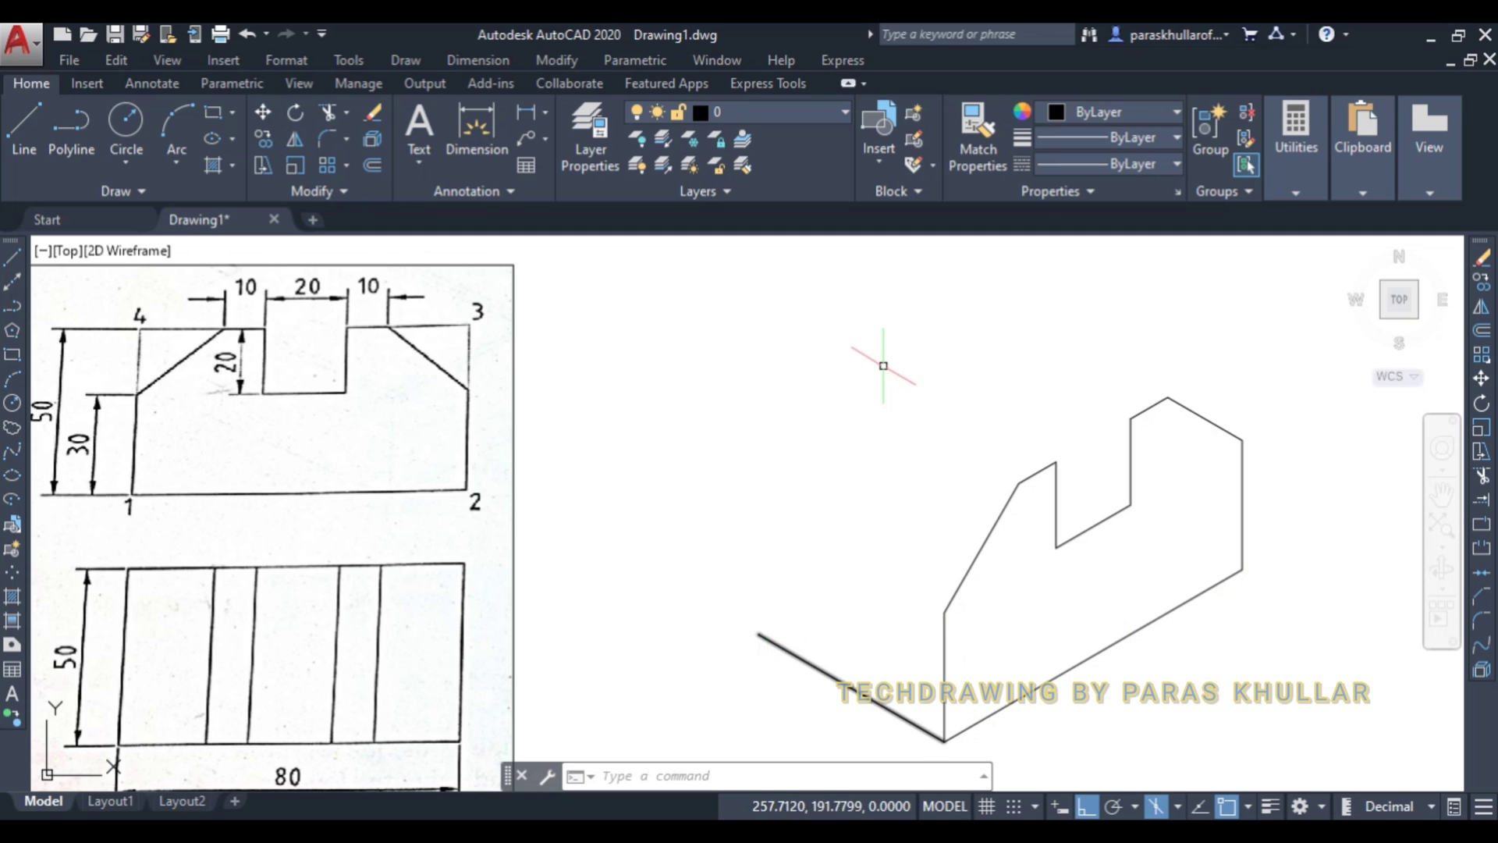
- Copy the complete front face outline from its lowest corner to the far end of the depth line
middle_drag(892, 376, 888, 351)
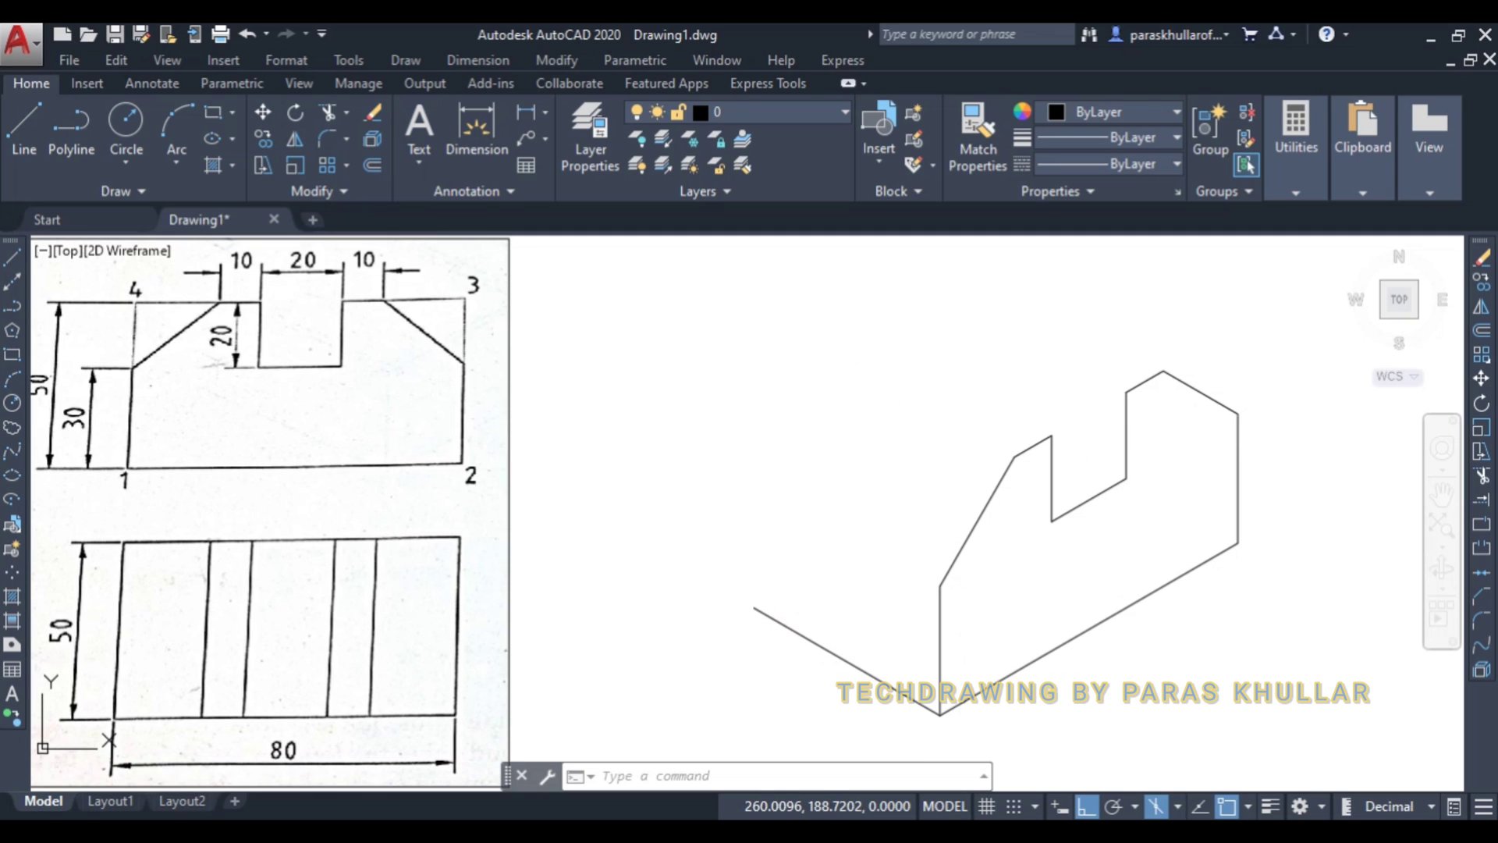
click(879, 330)
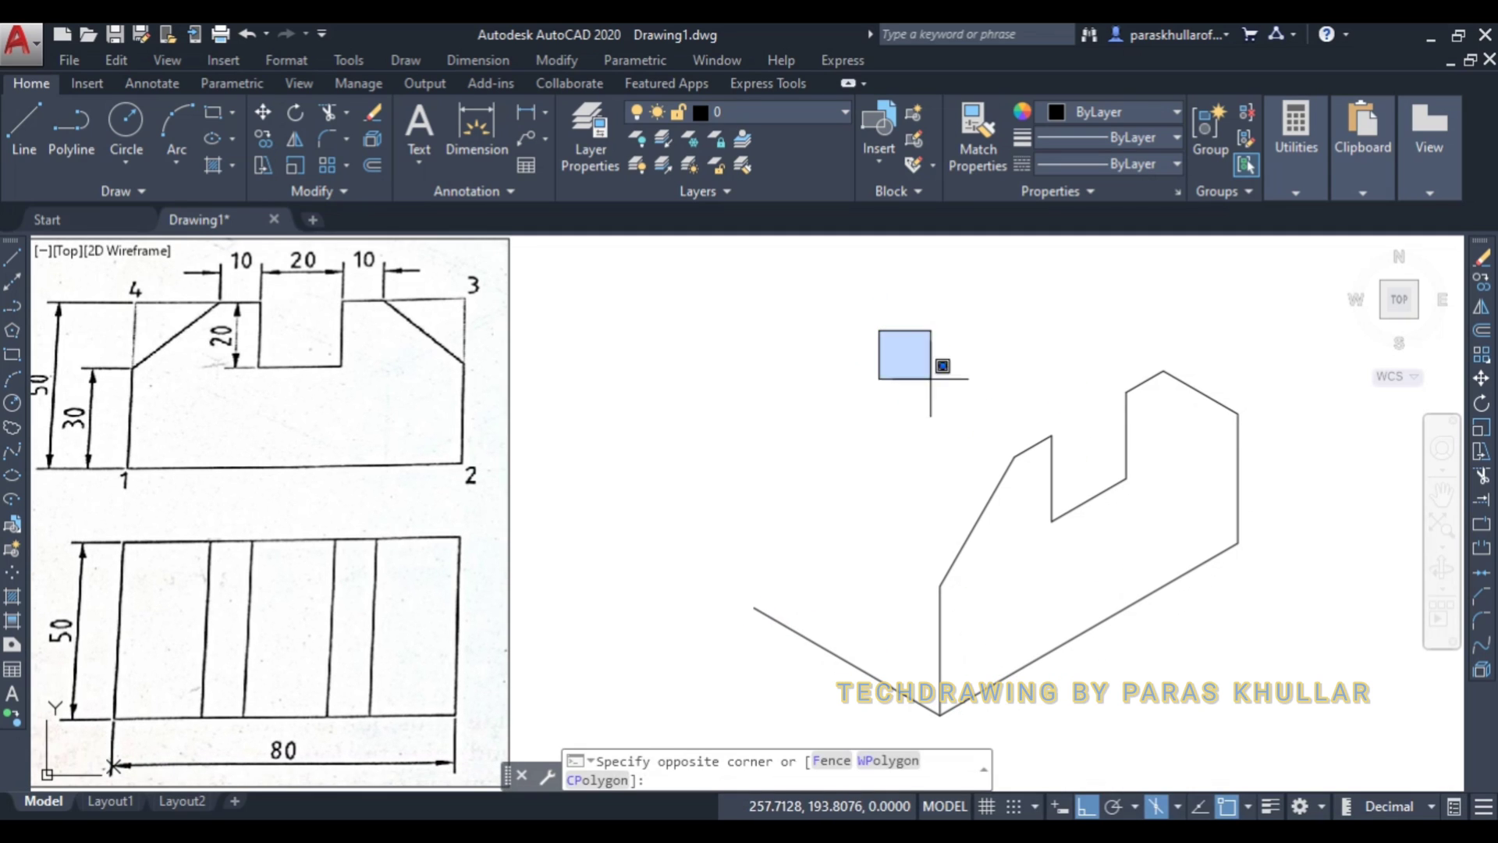
click(1324, 715)
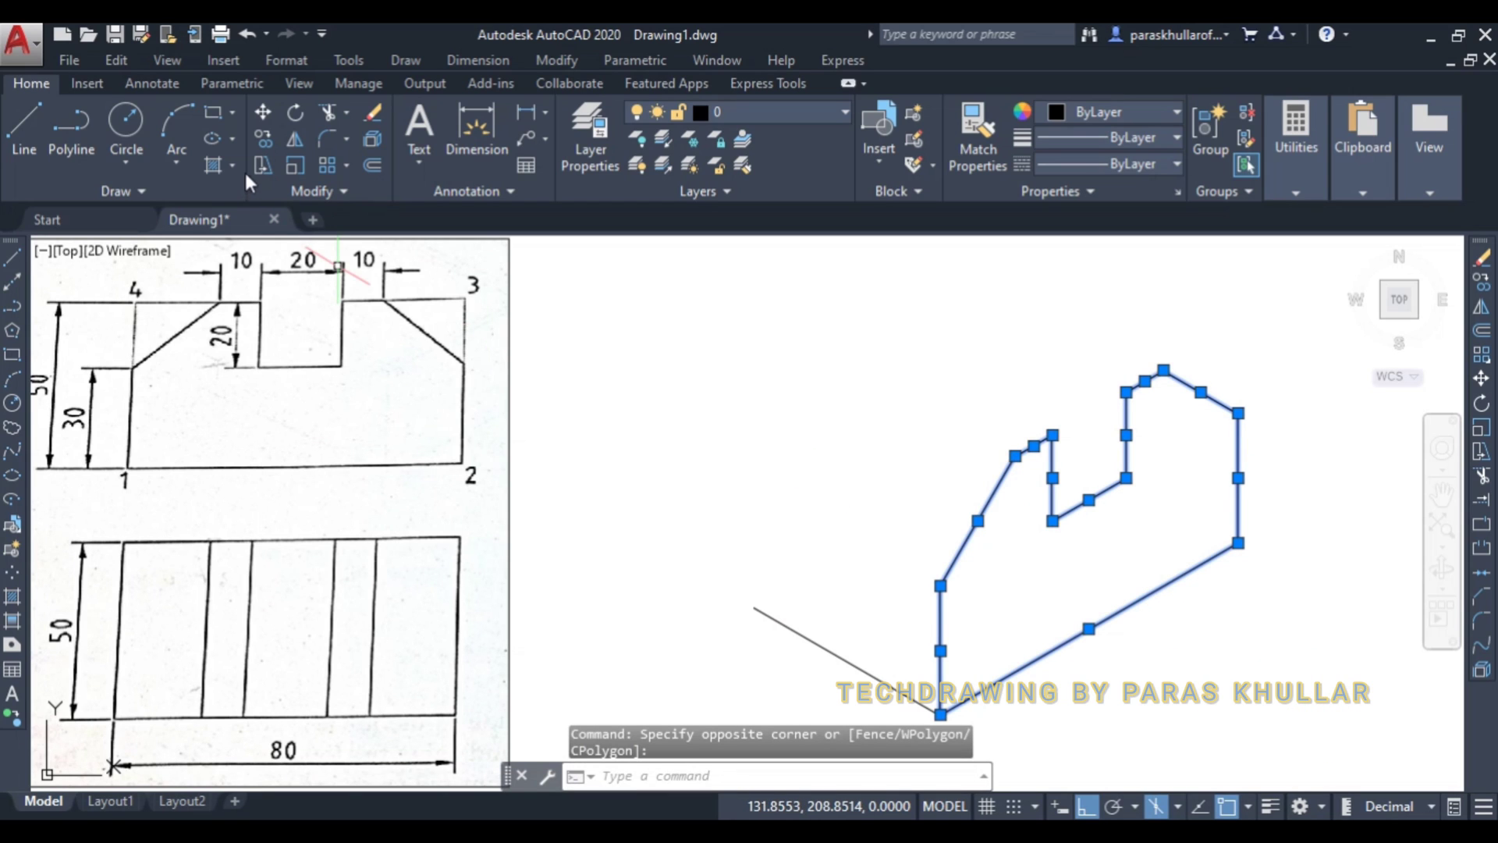
click(259, 142)
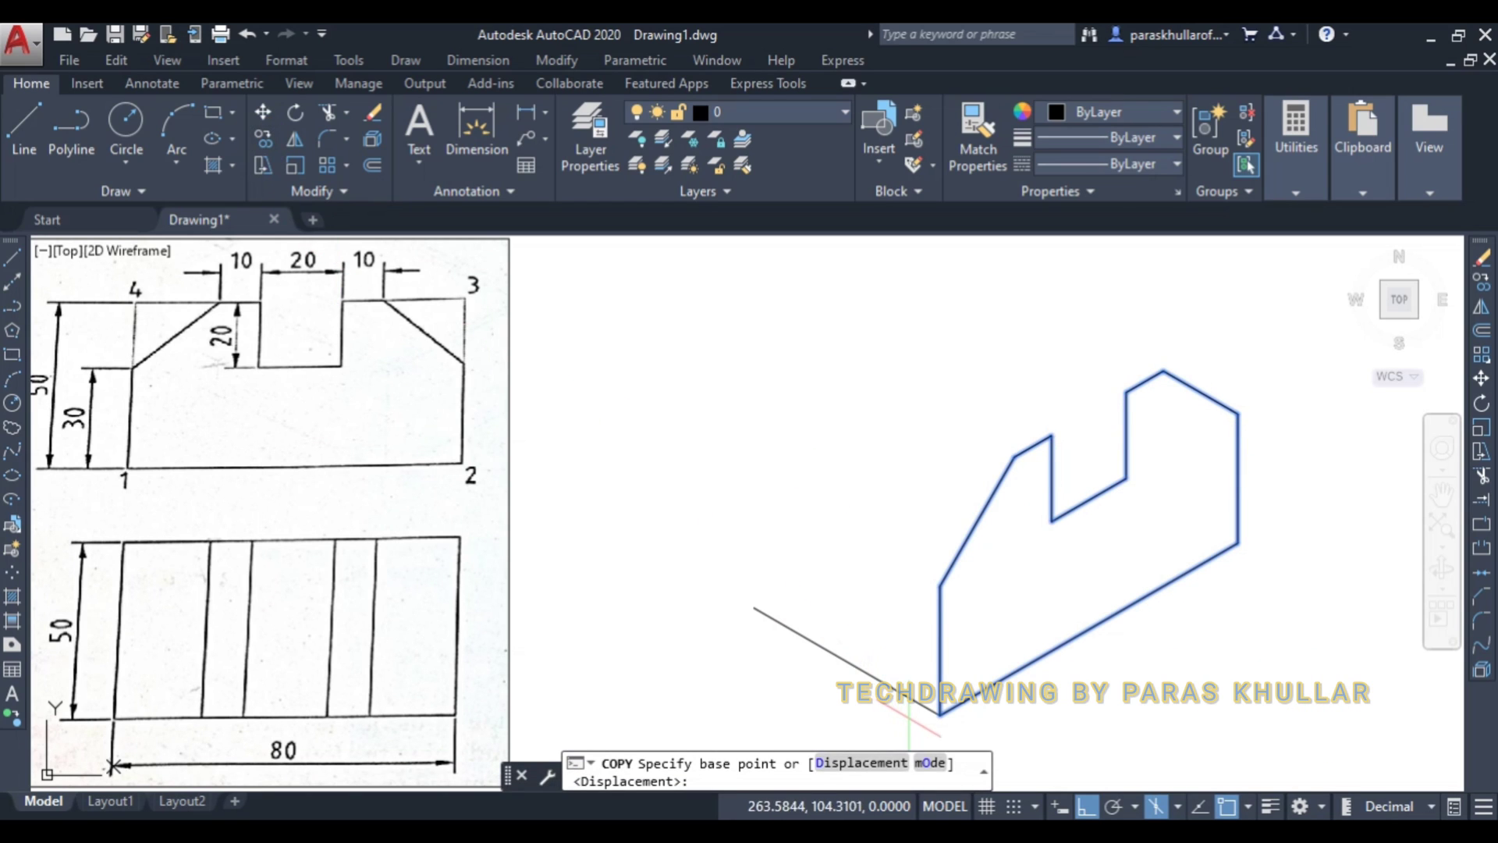
click(940, 715)
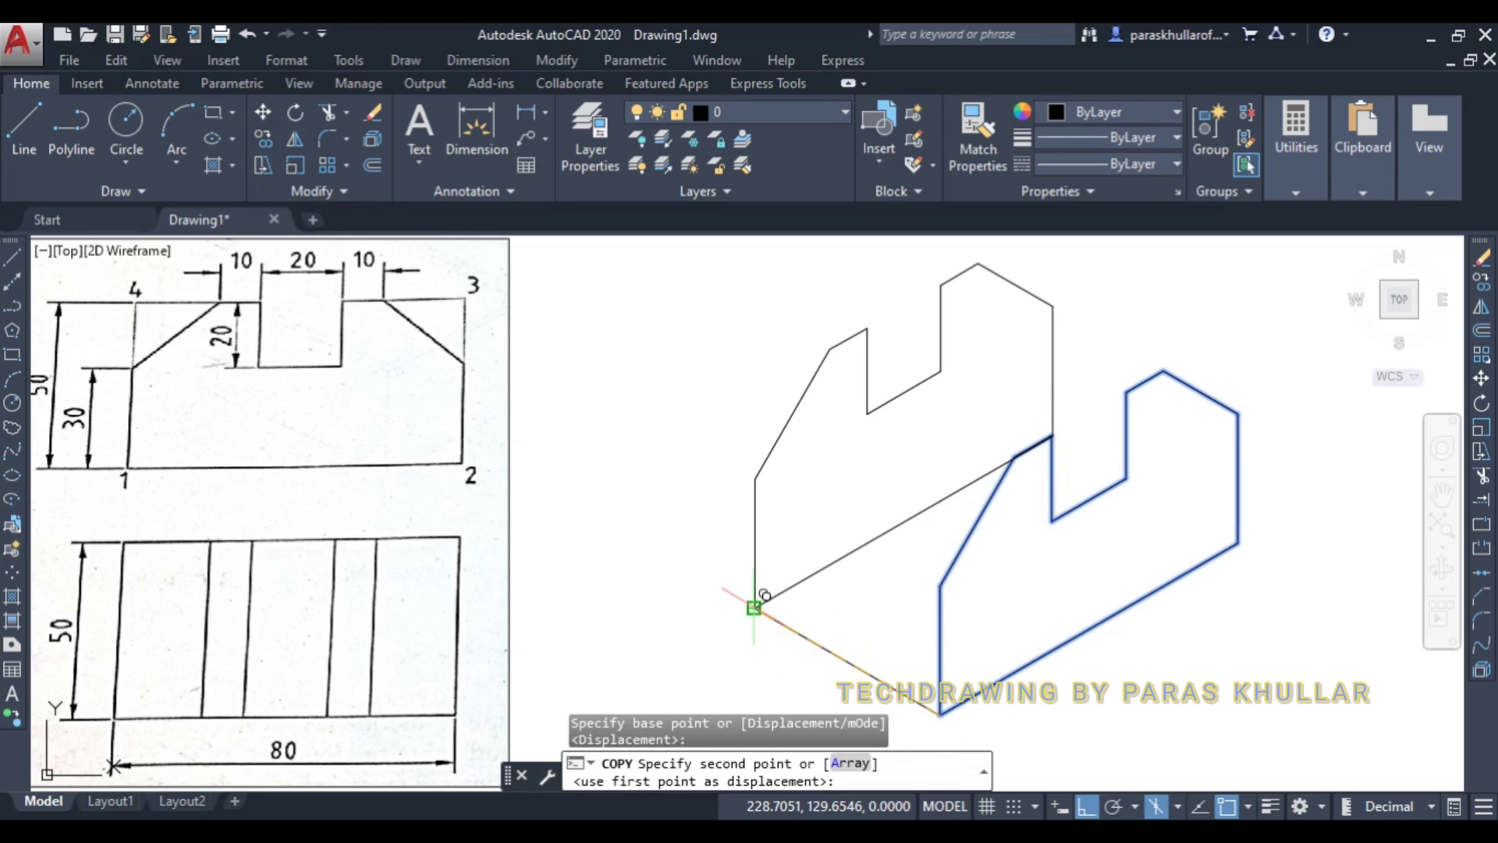
click(754, 607)
right_click(586, 507)
click(623, 499)
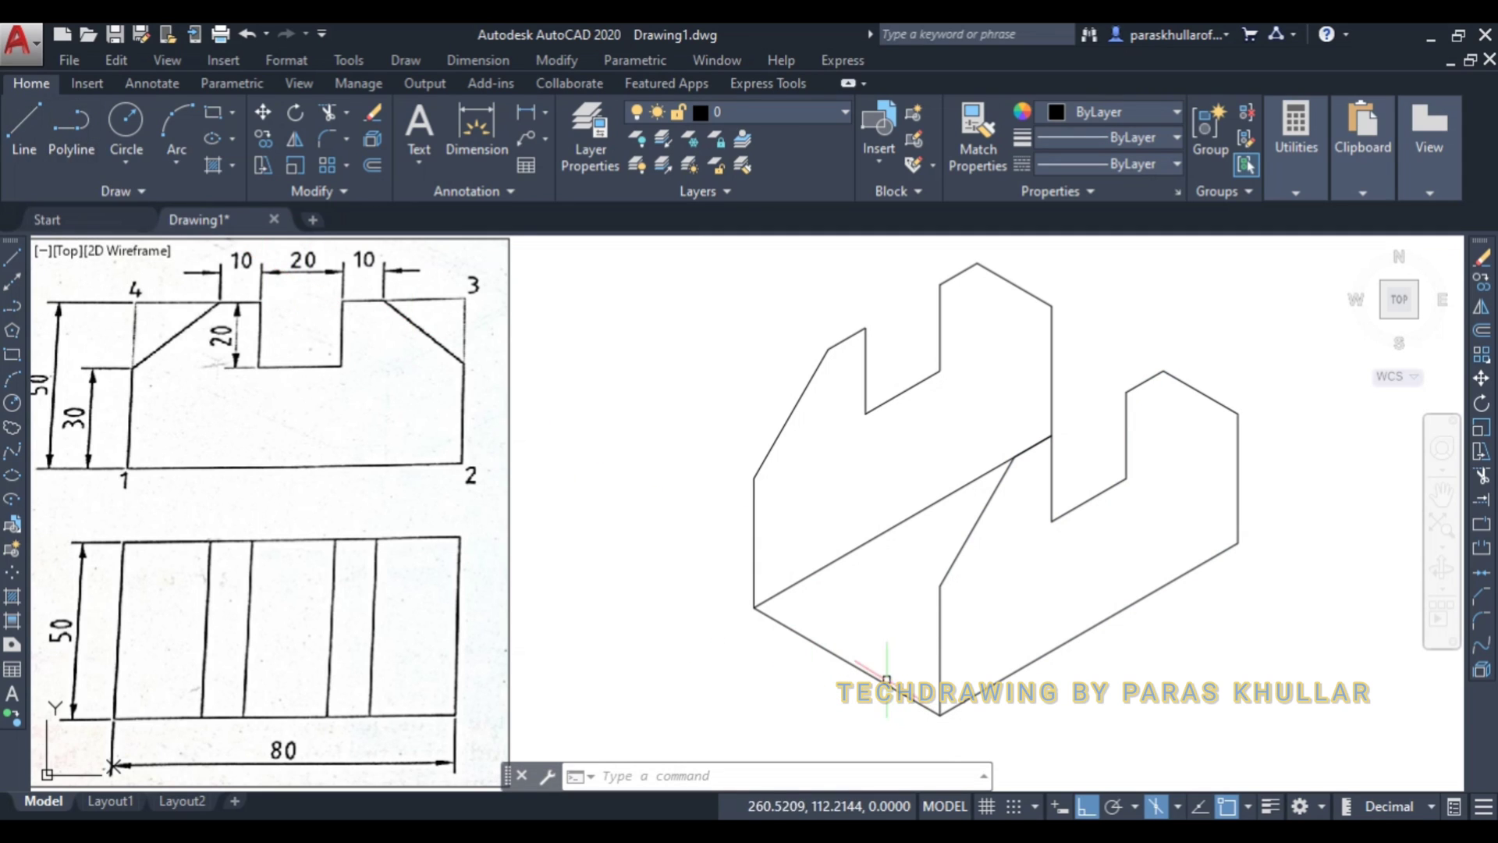
- With ortho off, copy the depth line from its front end to both ends of the left sloped edge and the slot's upper-left corner
click(868, 671)
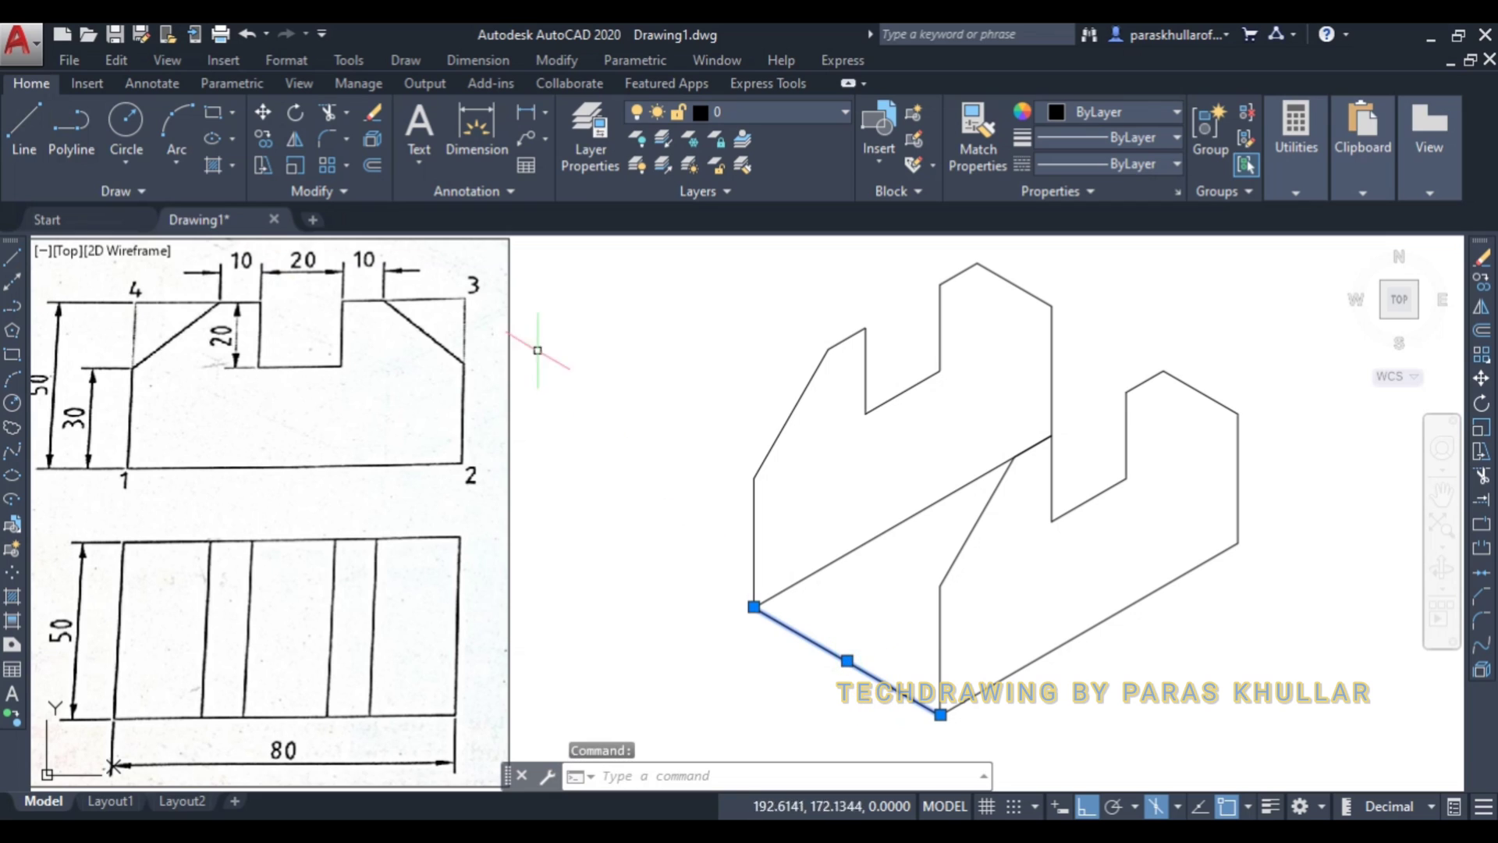
click(262, 140)
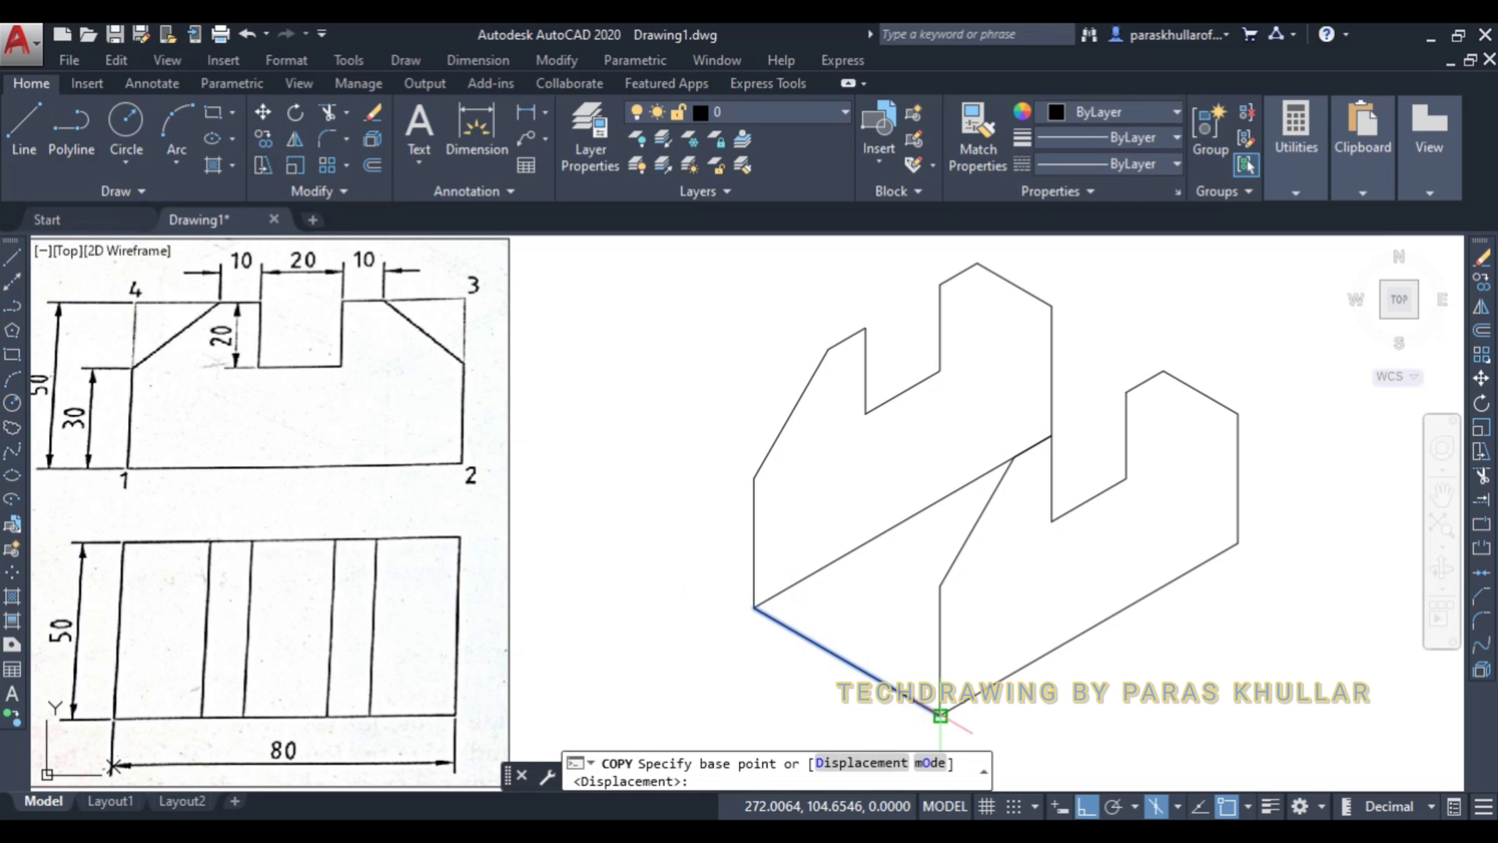
click(940, 715)
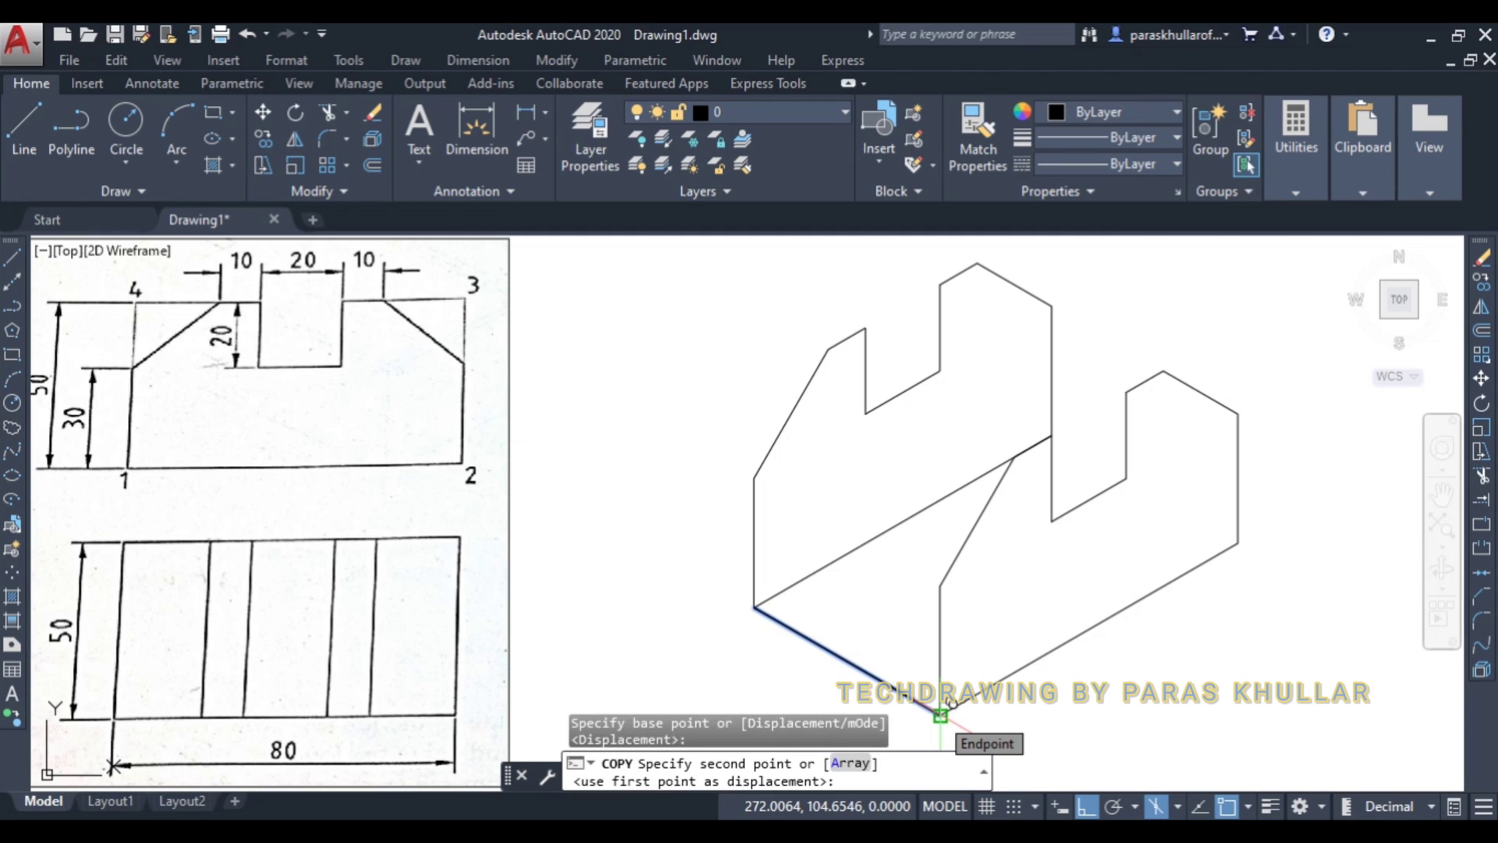
key(F8)
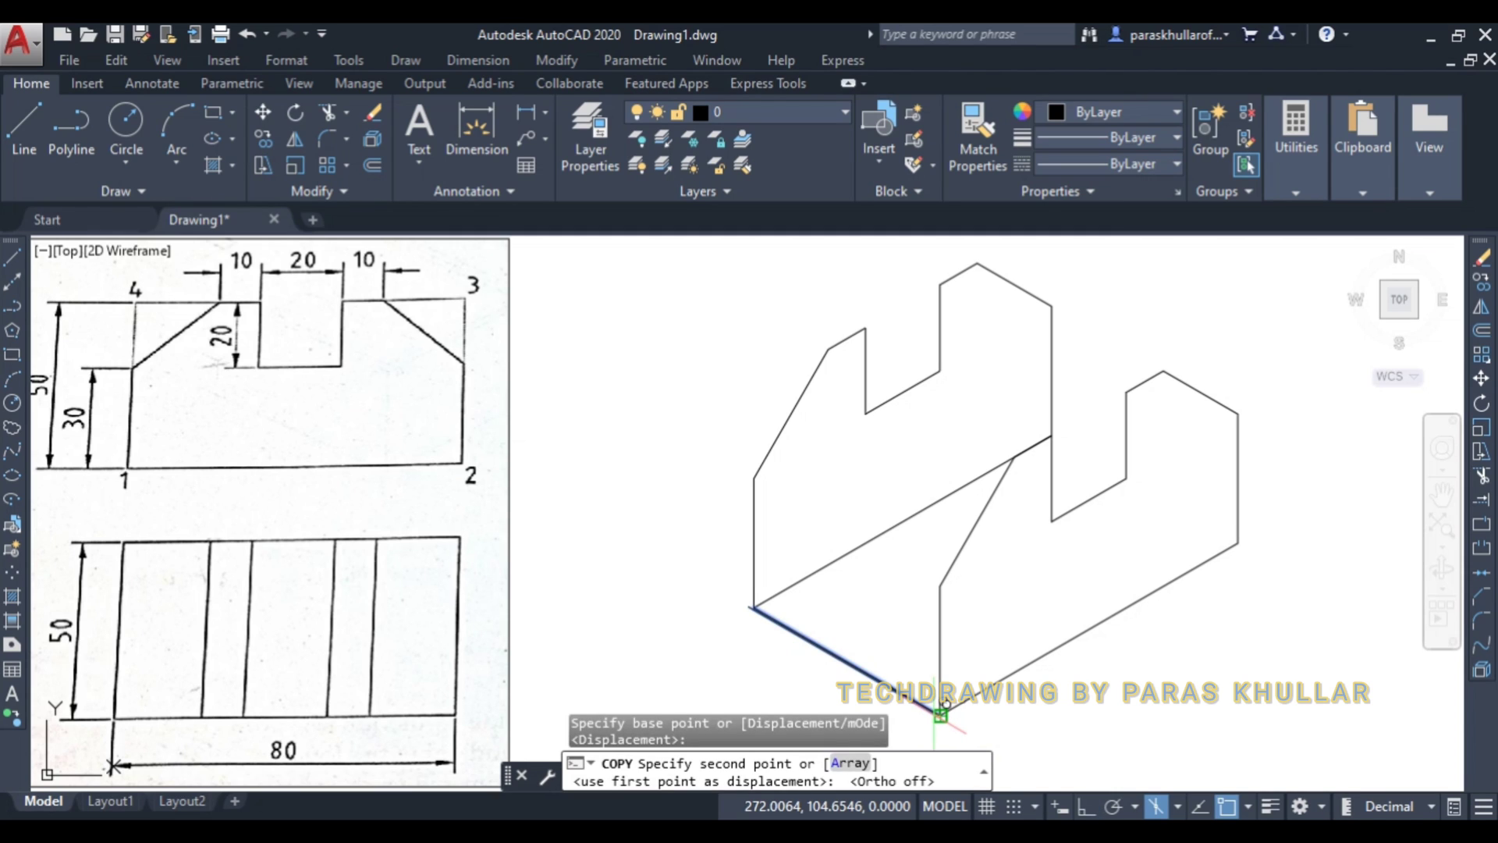
click(940, 585)
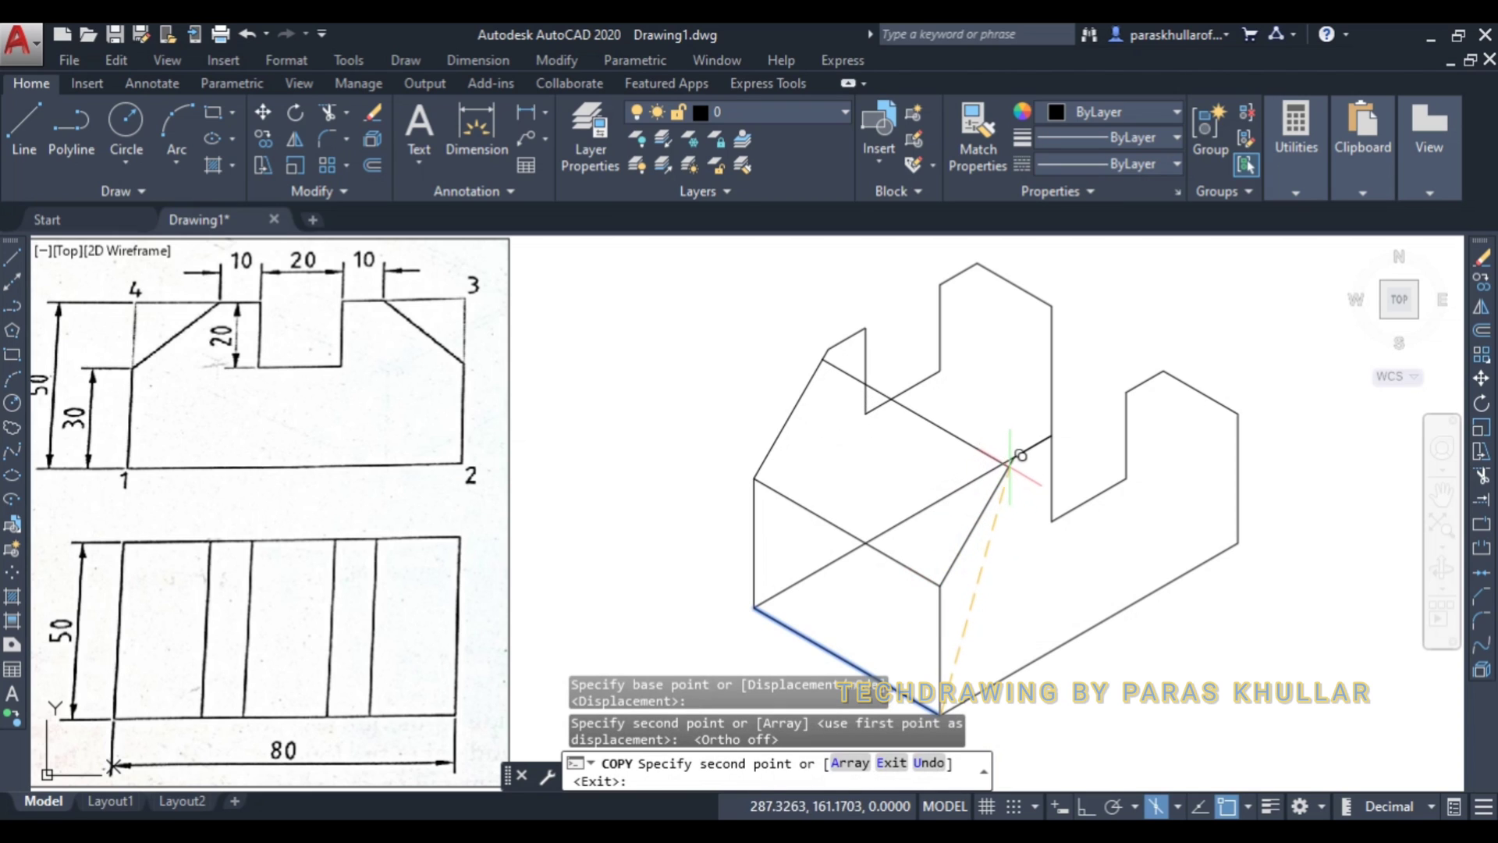
click(1015, 456)
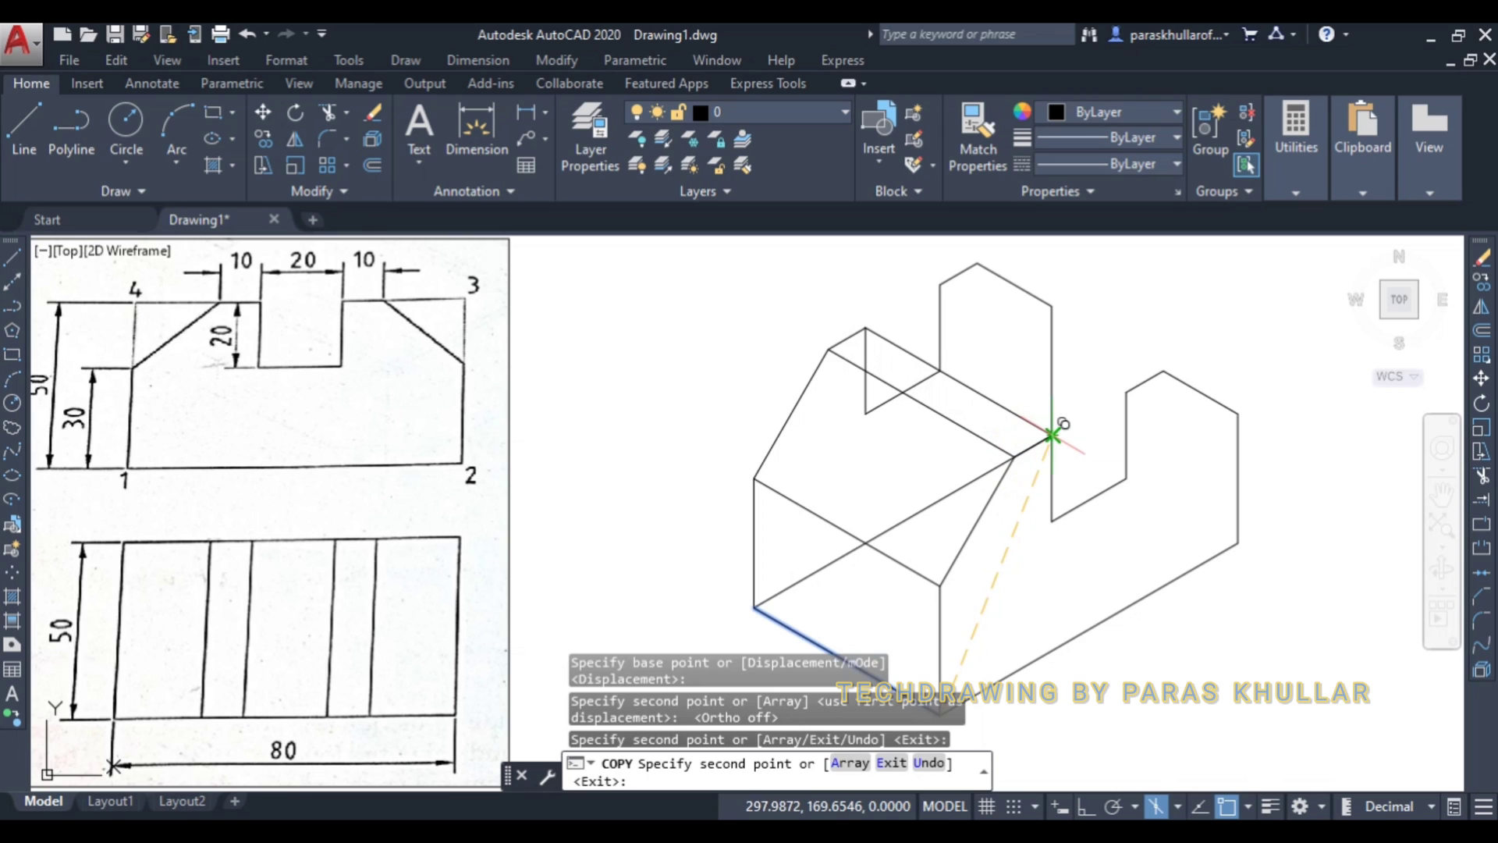
click(1052, 434)
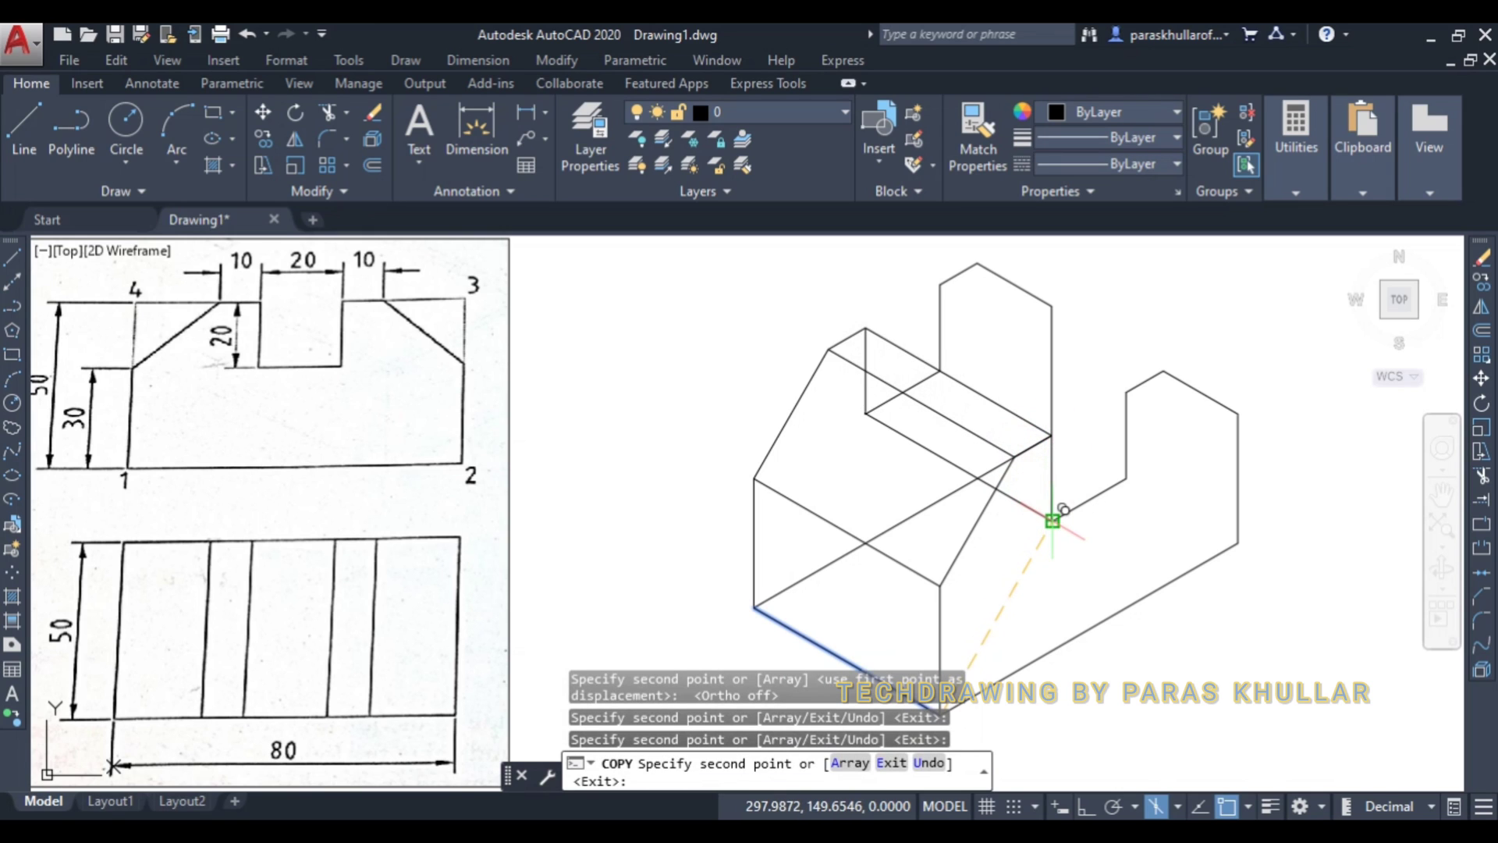
- Continue copying the depth line to the slot's two bottom corners, its upper-right corner and the right sloped edge's top end, and finish the copy
click(1052, 520)
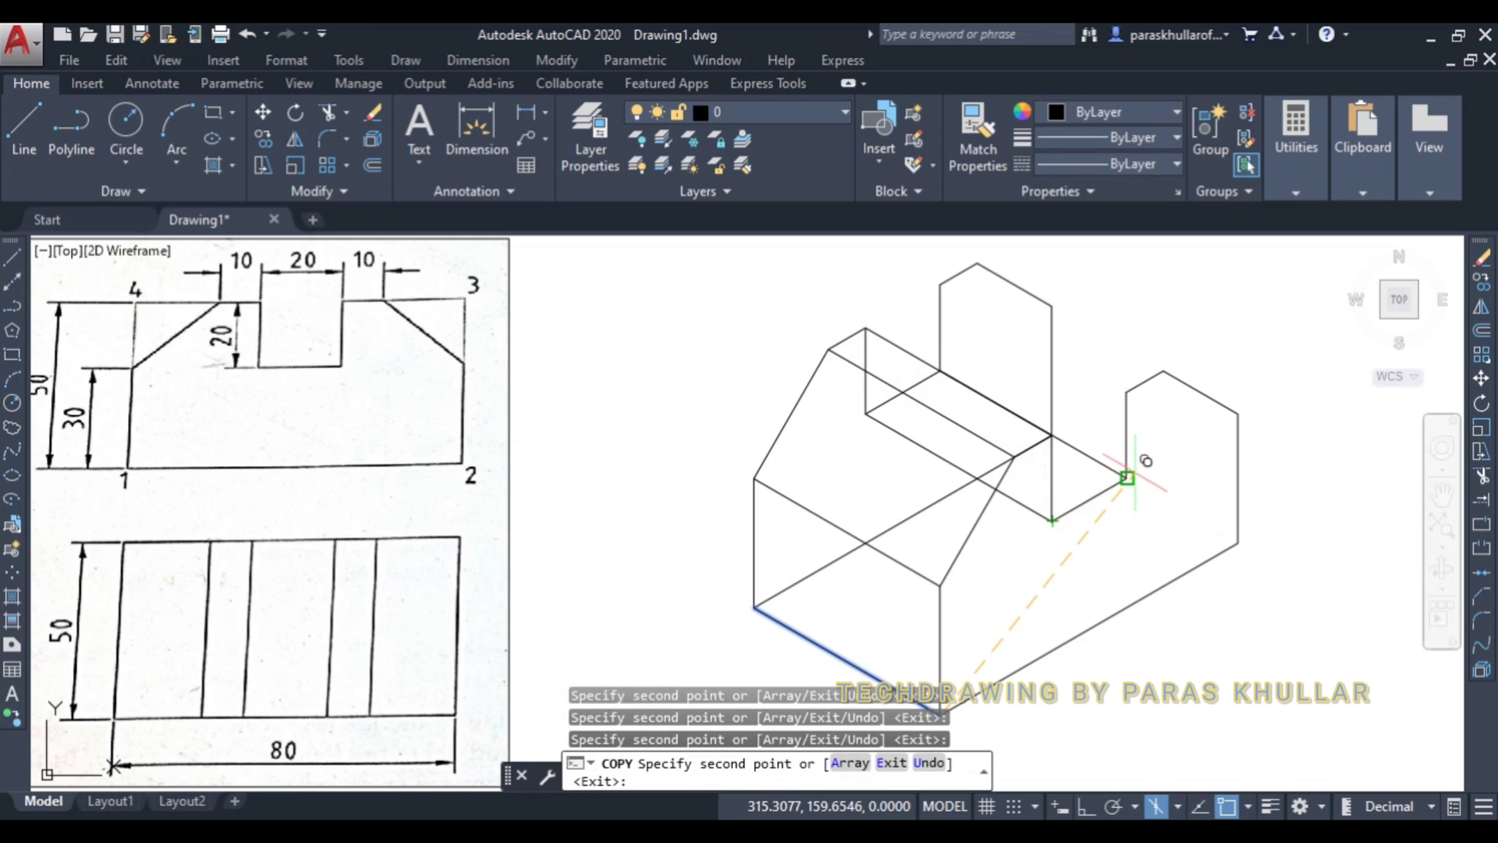
click(1125, 476)
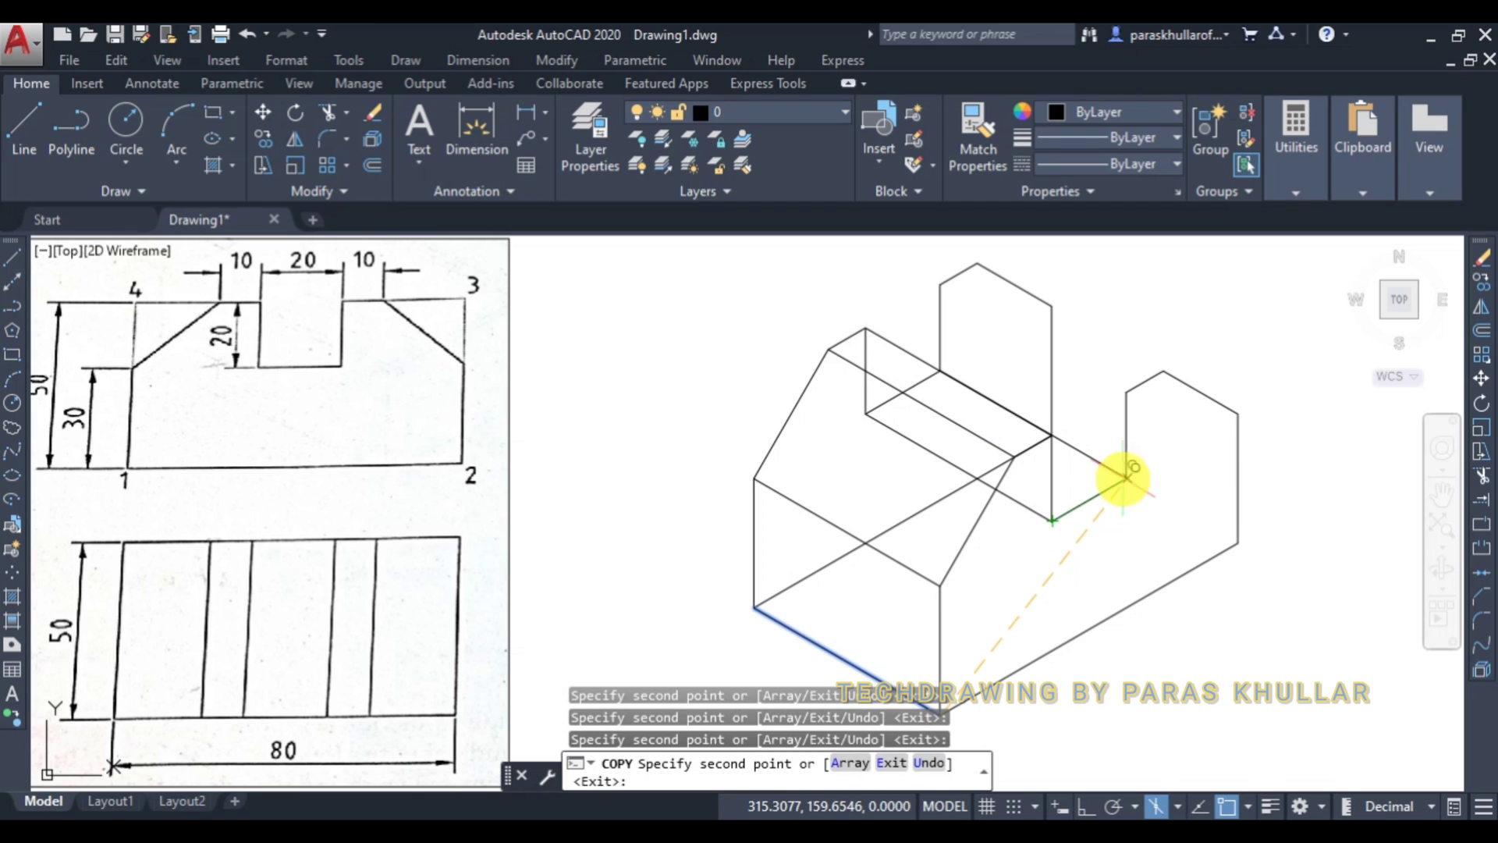
click(1127, 391)
click(1164, 369)
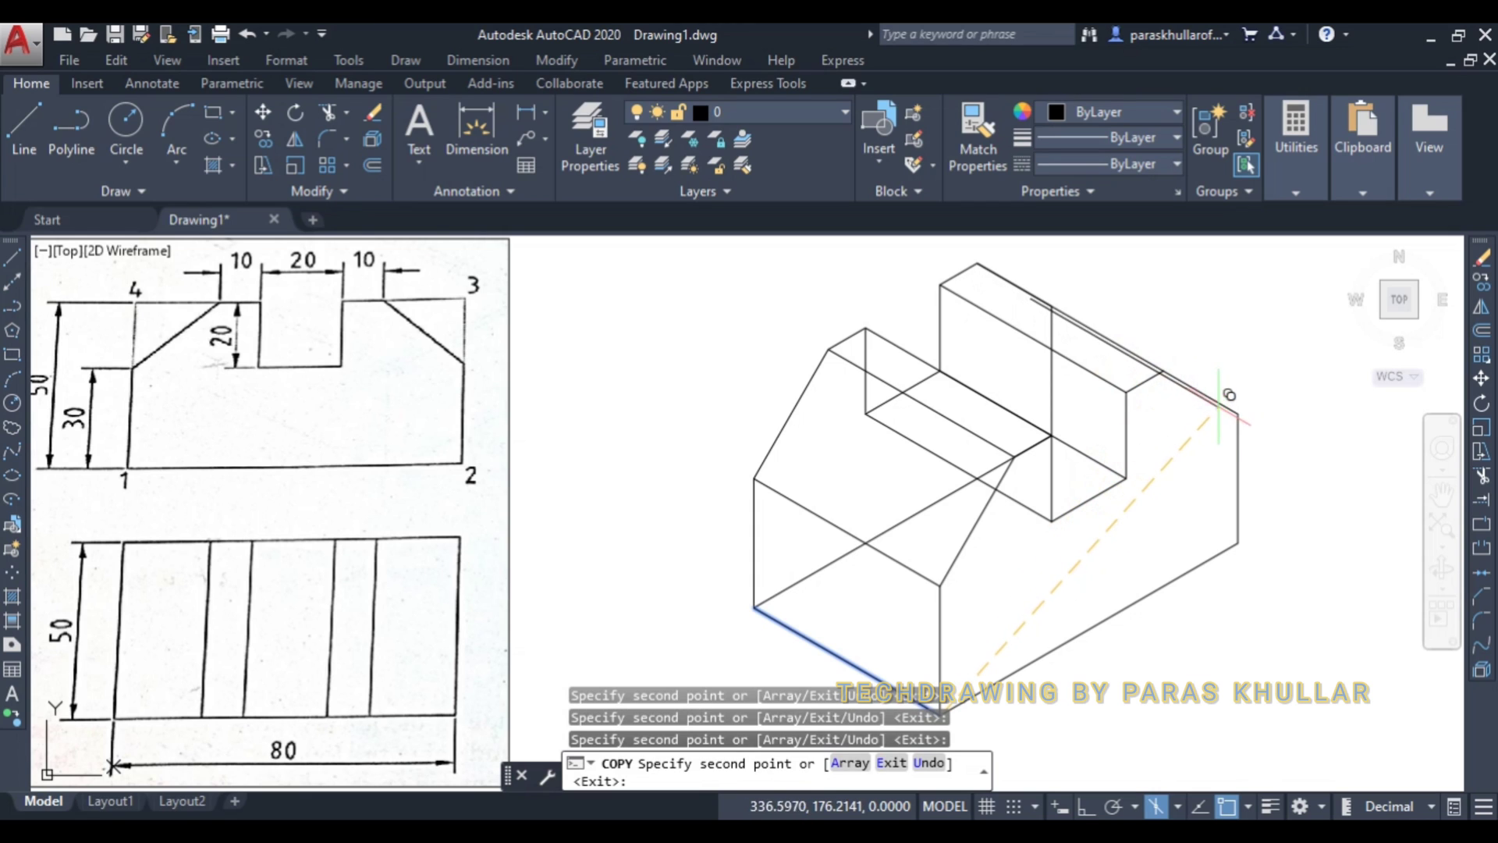
right_click(1268, 343)
click(1292, 356)
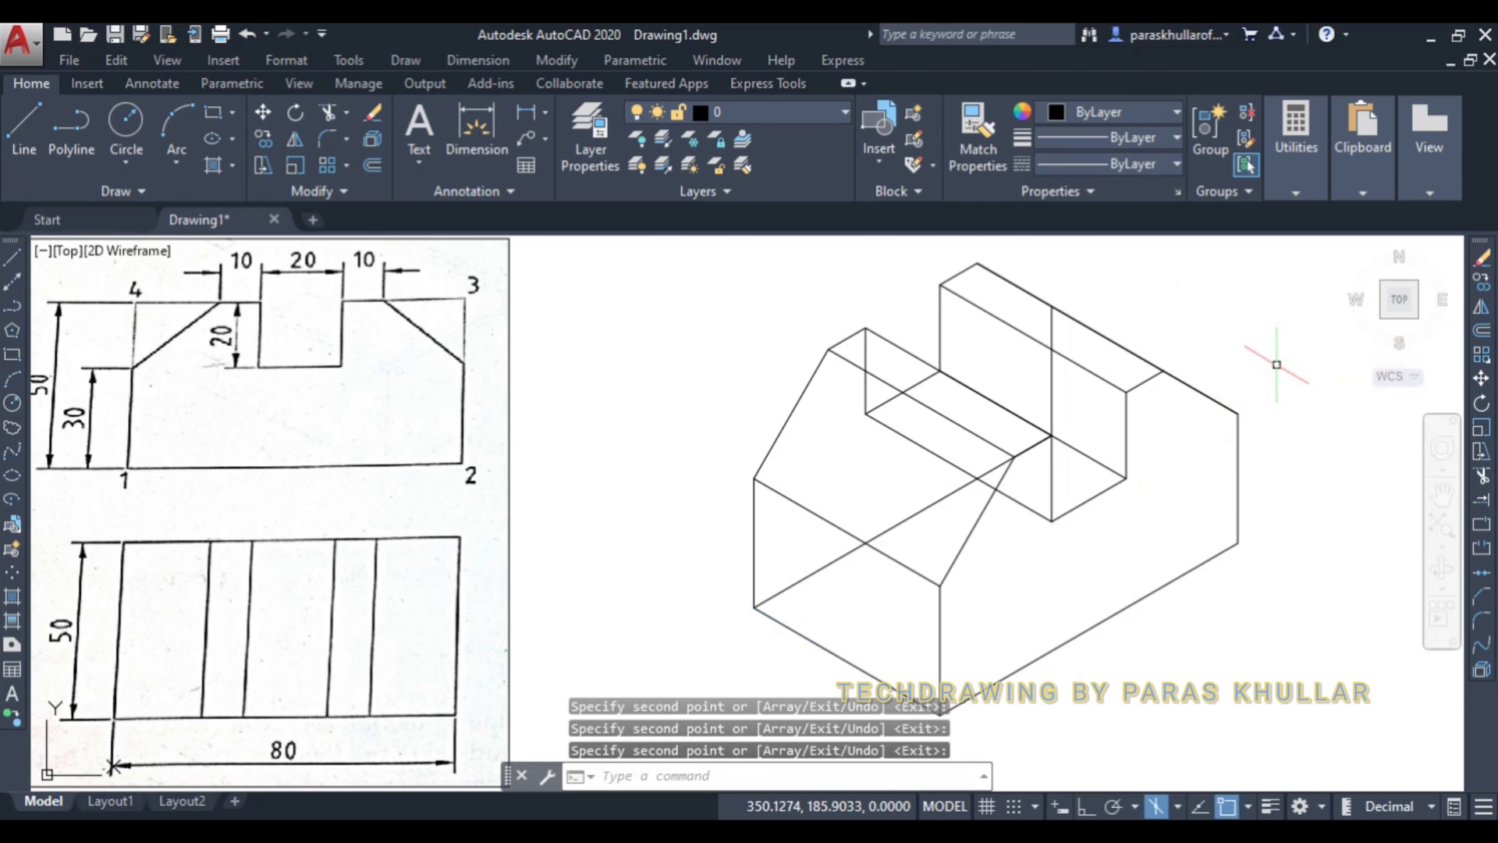
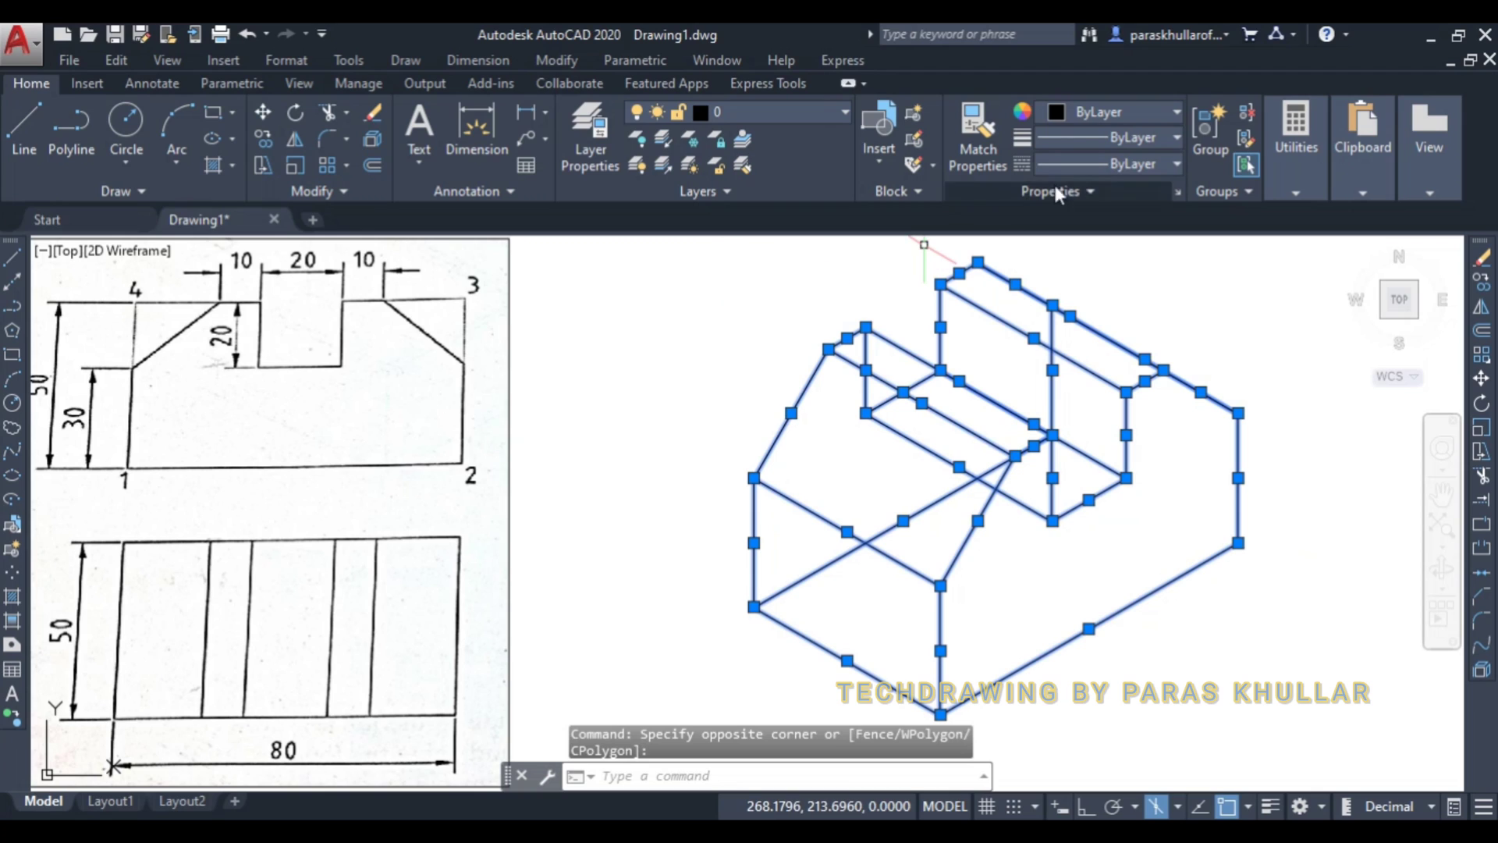
- Assign a 1.00 mm lineweight to all lines of the isometric block and turn on lineweight display
click(1086, 140)
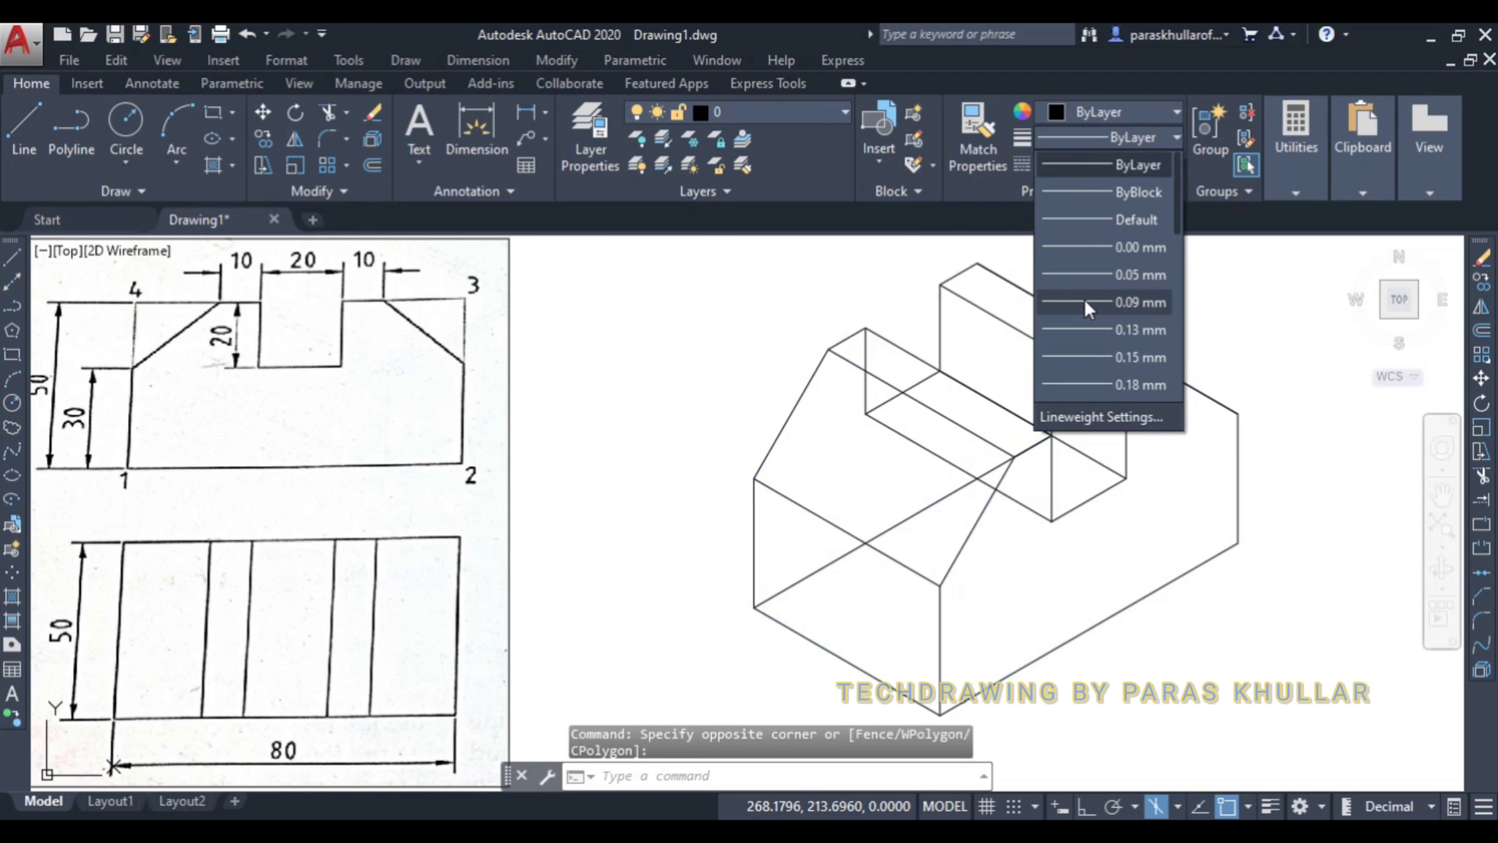
scroll(1084, 304, down, 3)
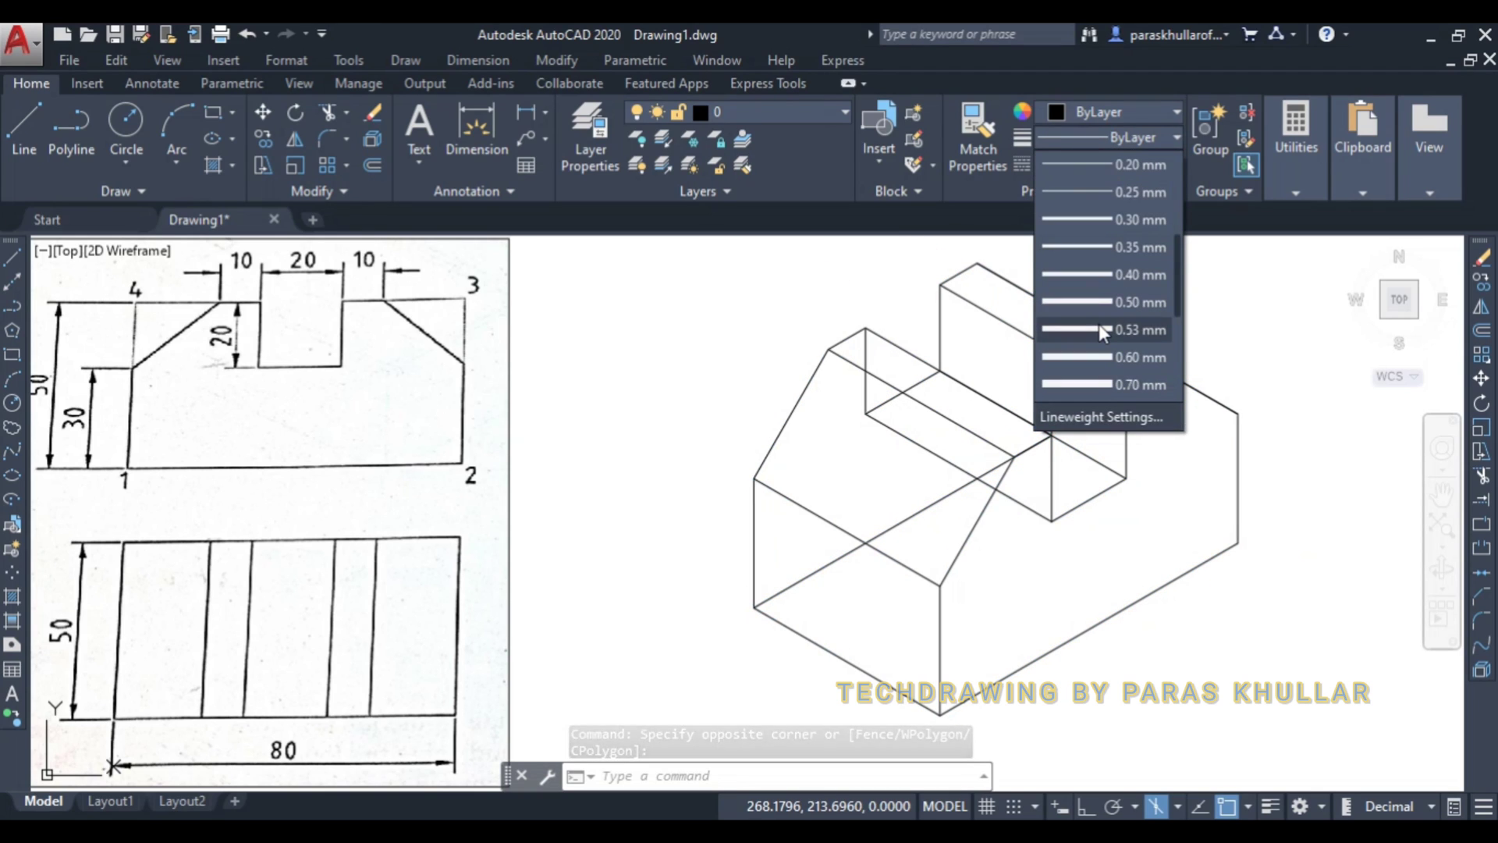
scroll(1116, 312, down, 1)
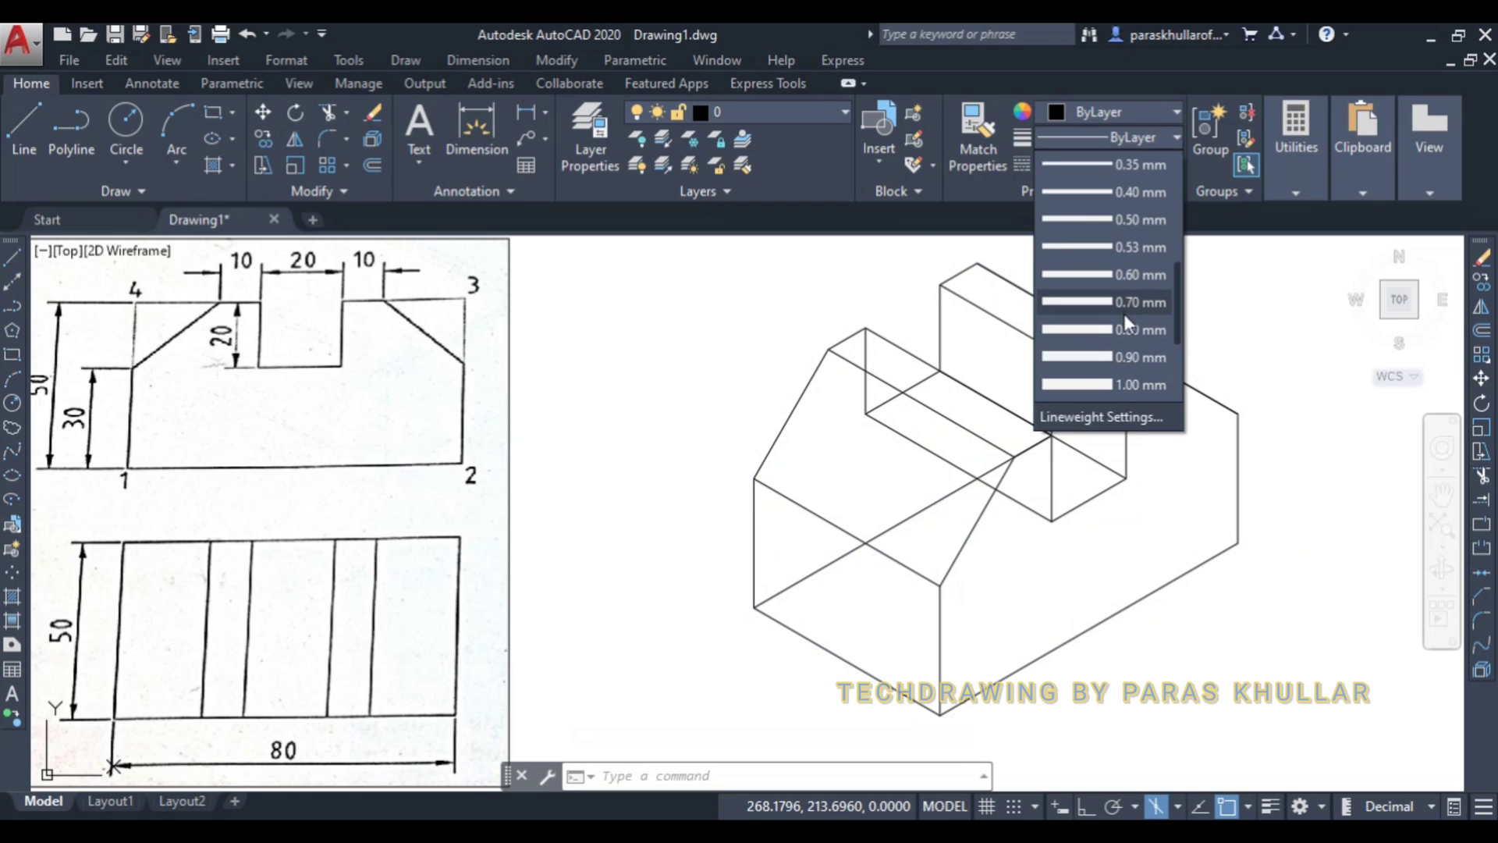
click(1117, 382)
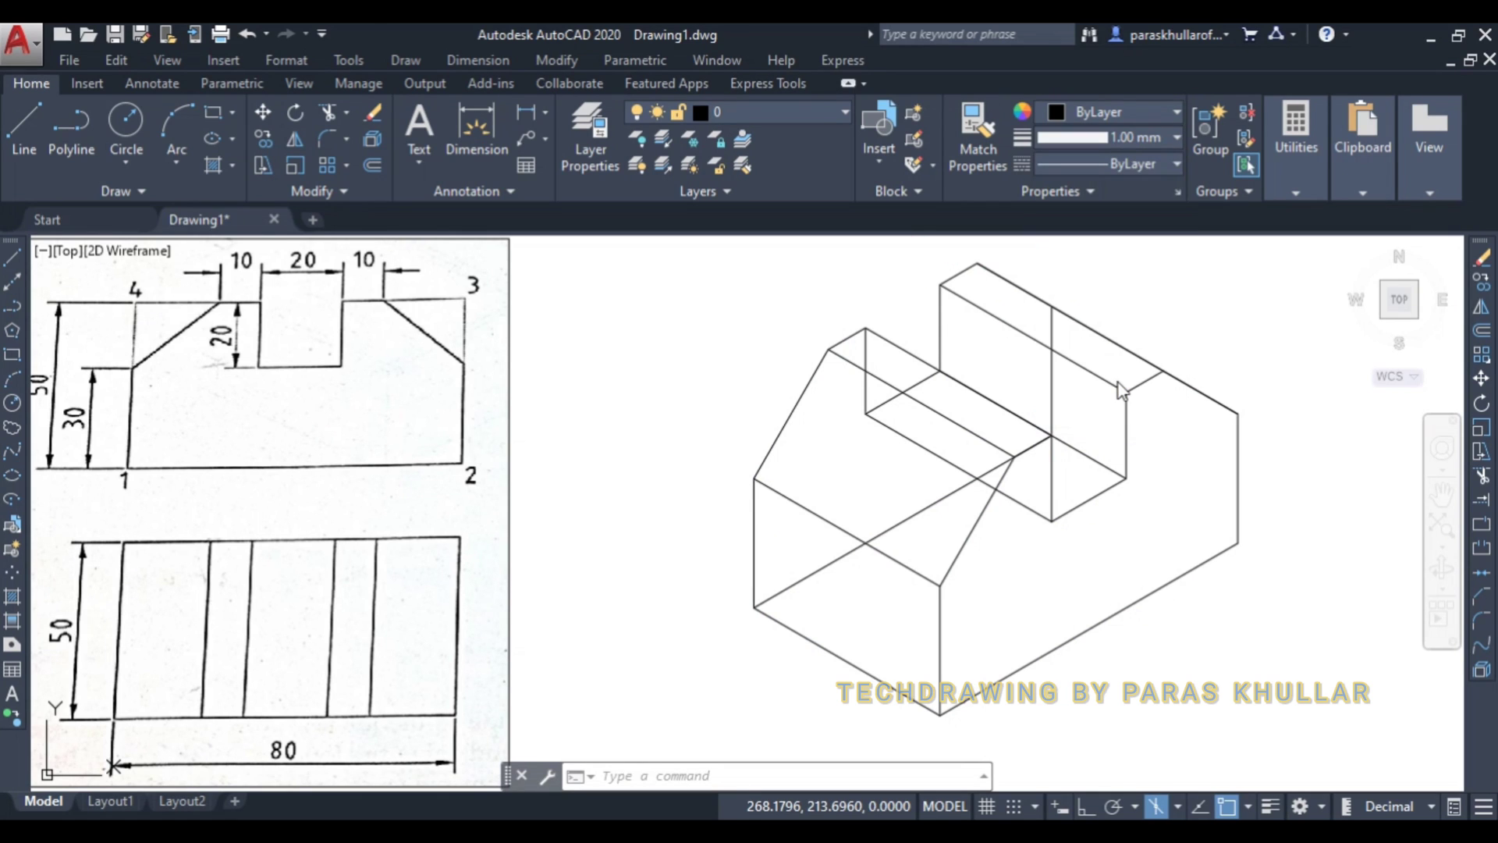
click(1117, 382)
key(Escape)
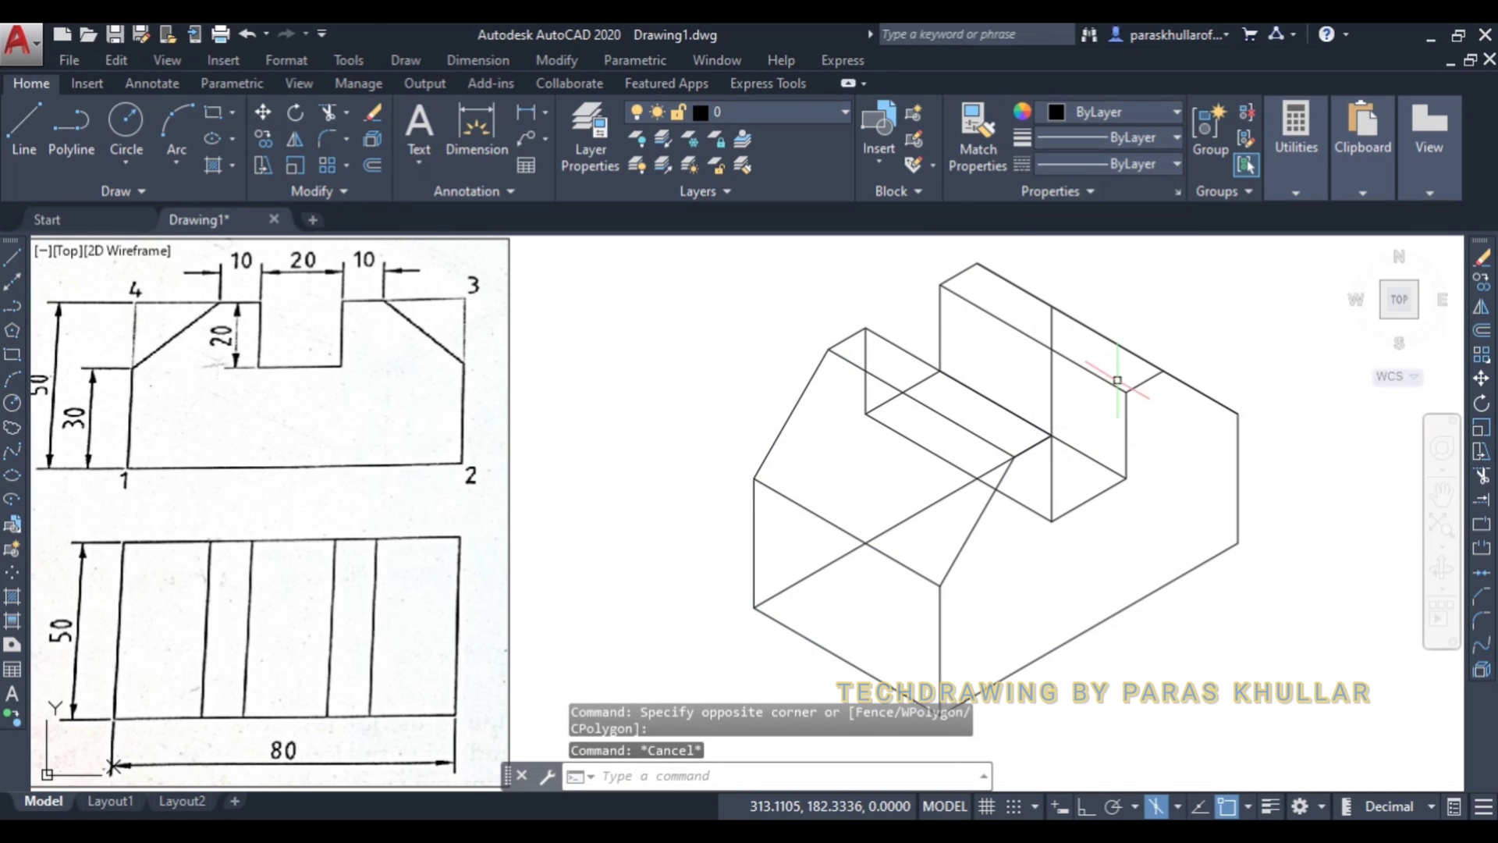
click(1269, 807)
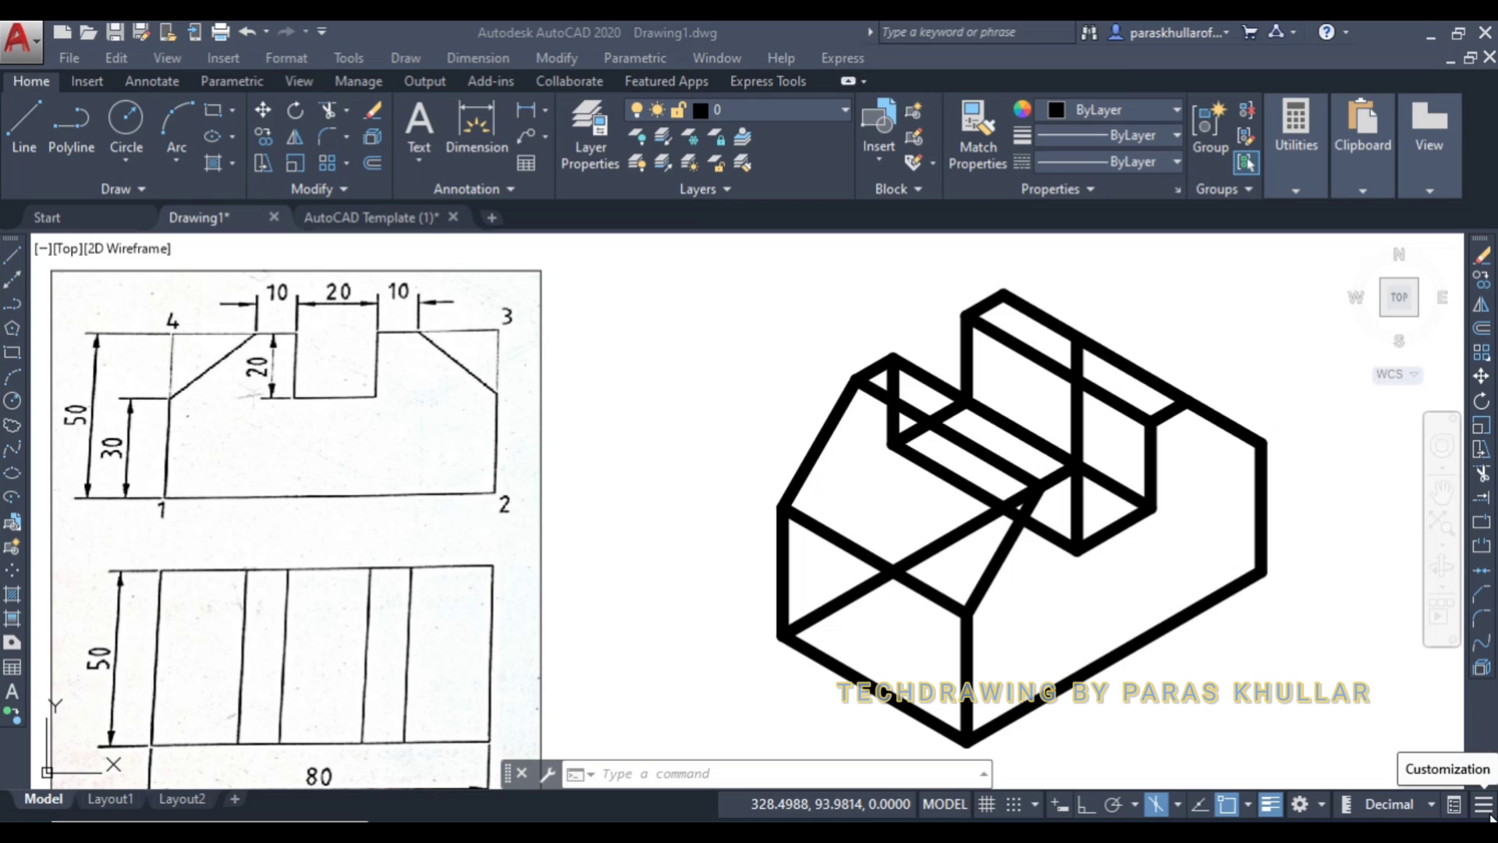
- Set the lineweight of the block's five hidden edges, at the rear, the base and inside the slot, to 0.60 mm
click(953, 525)
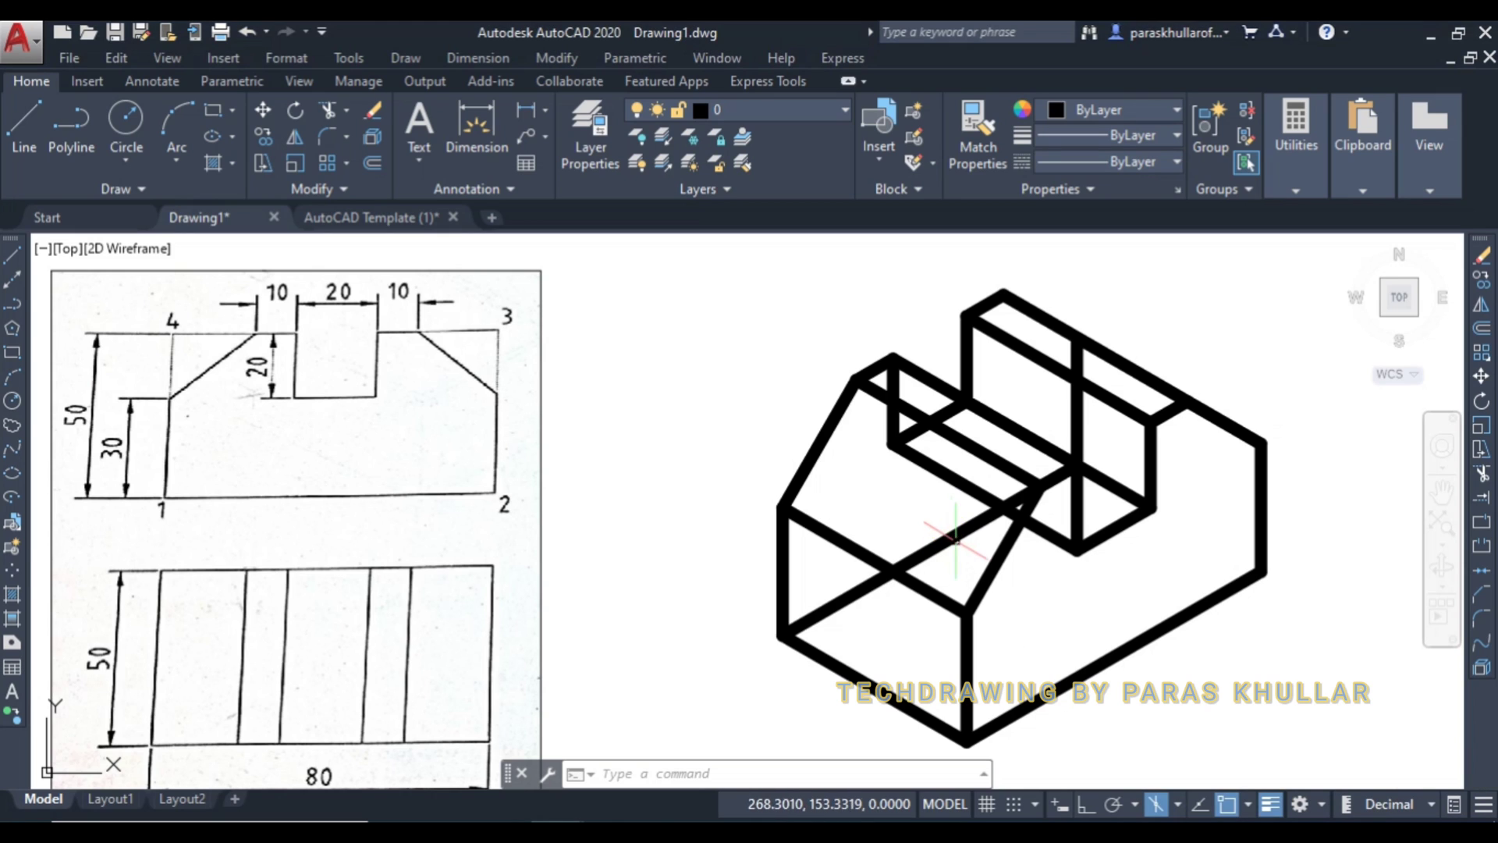
click(948, 538)
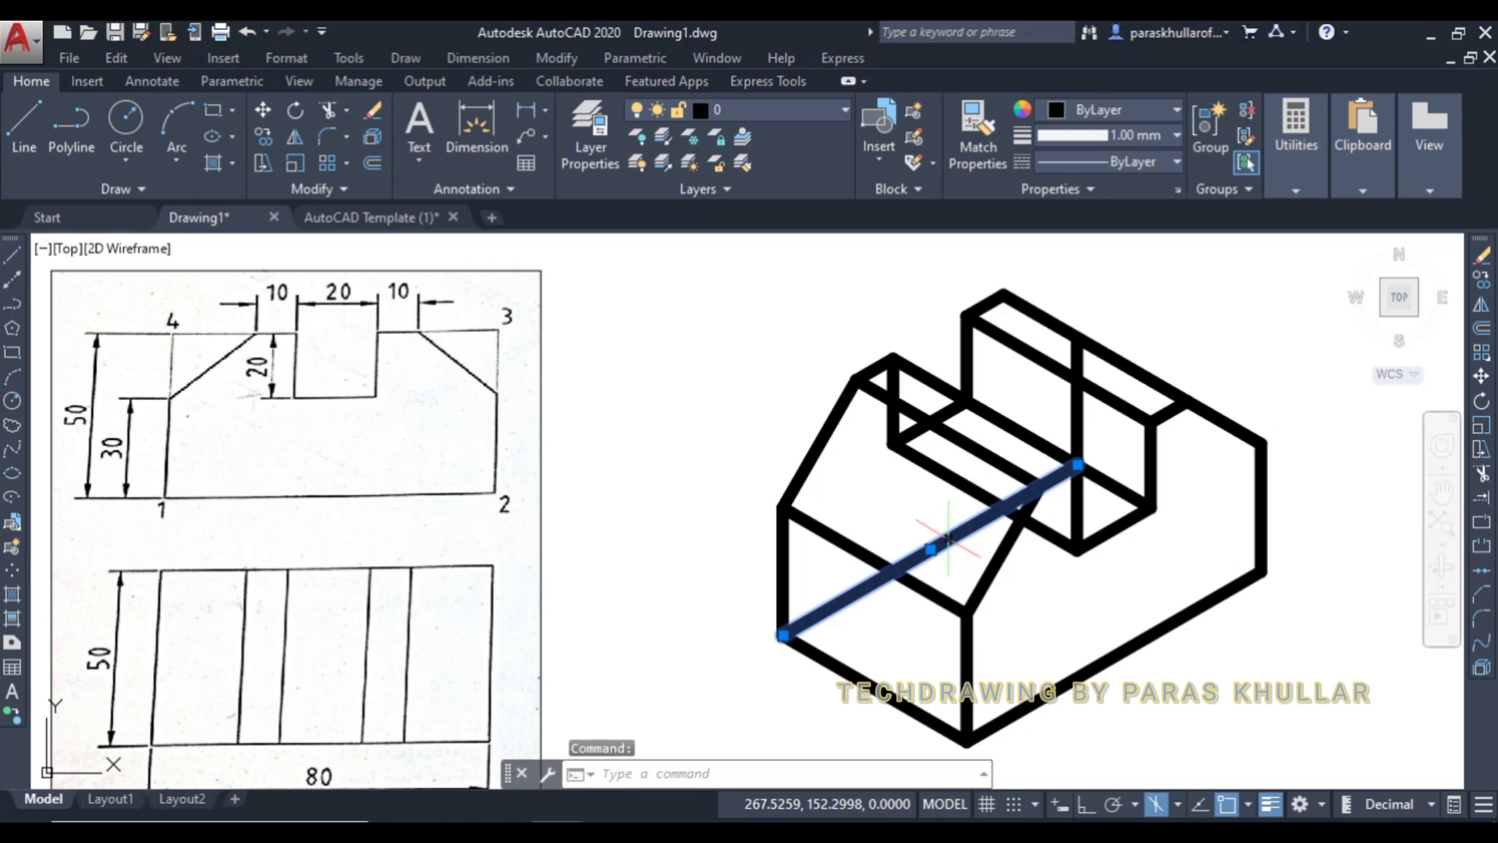
click(944, 465)
click(894, 390)
click(950, 406)
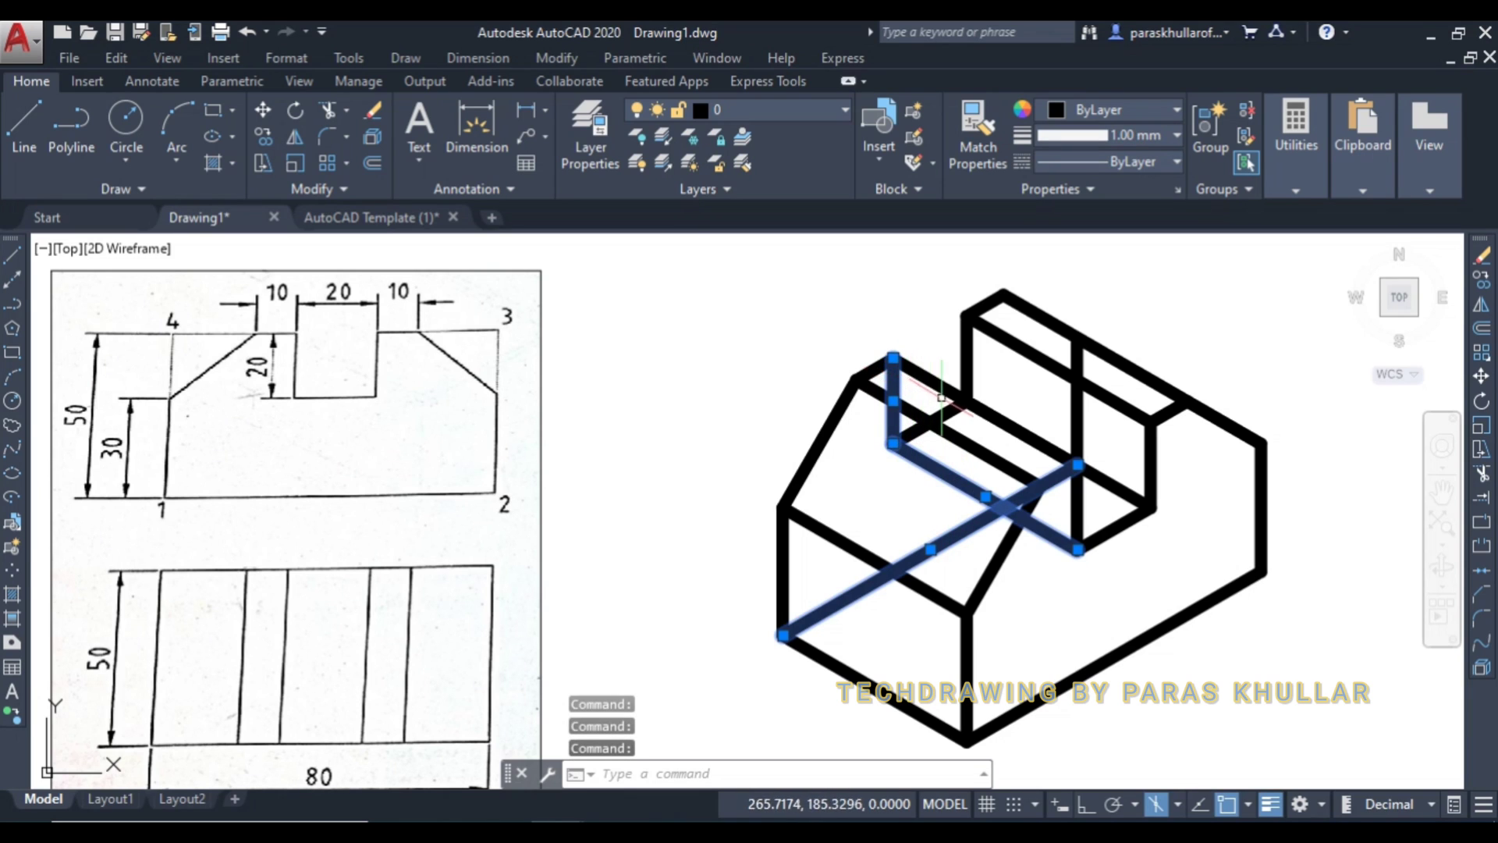
click(955, 400)
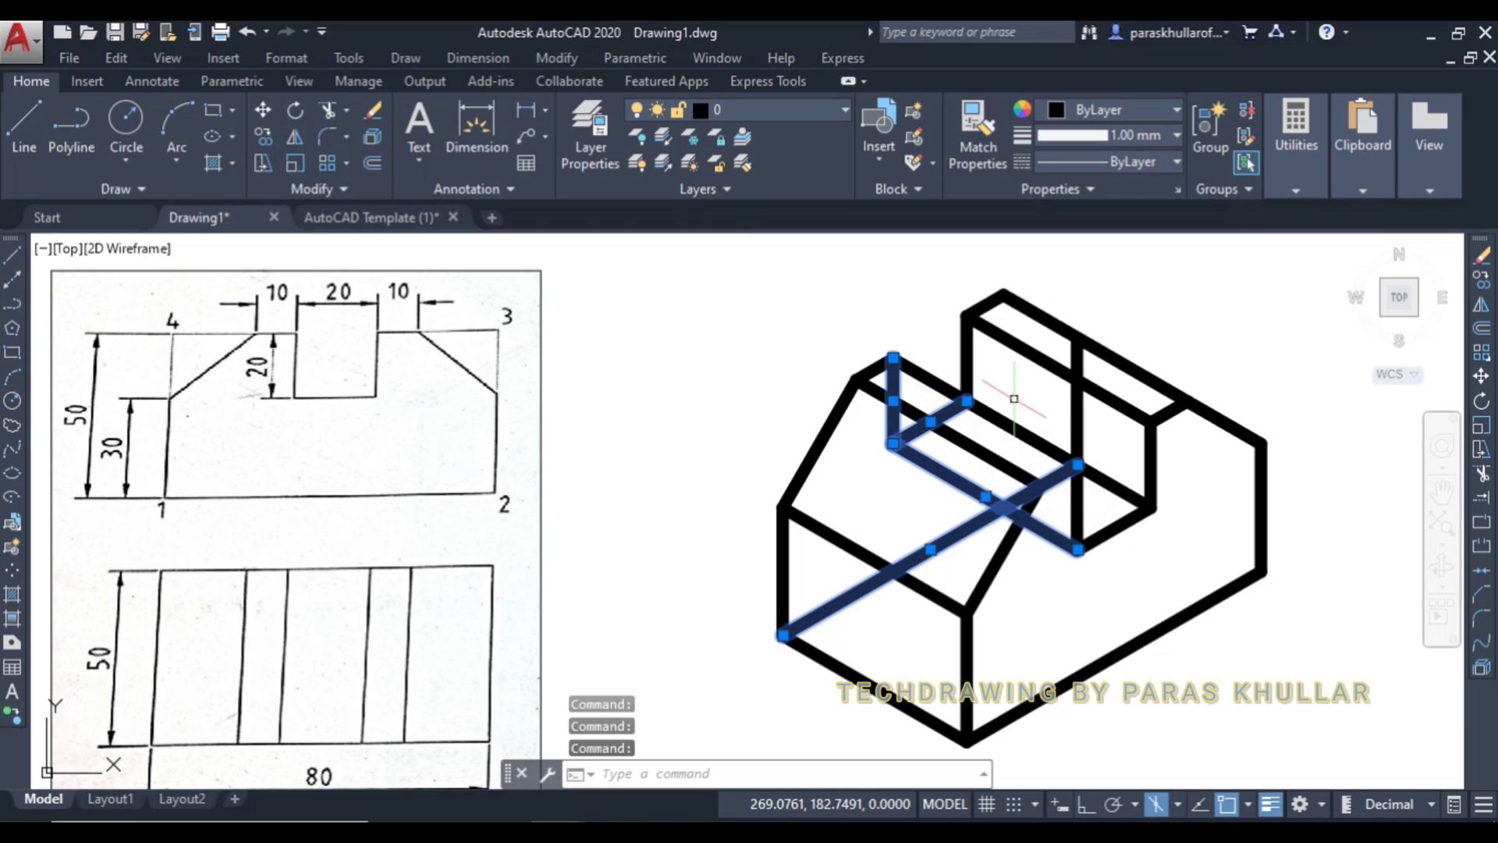
click(1084, 381)
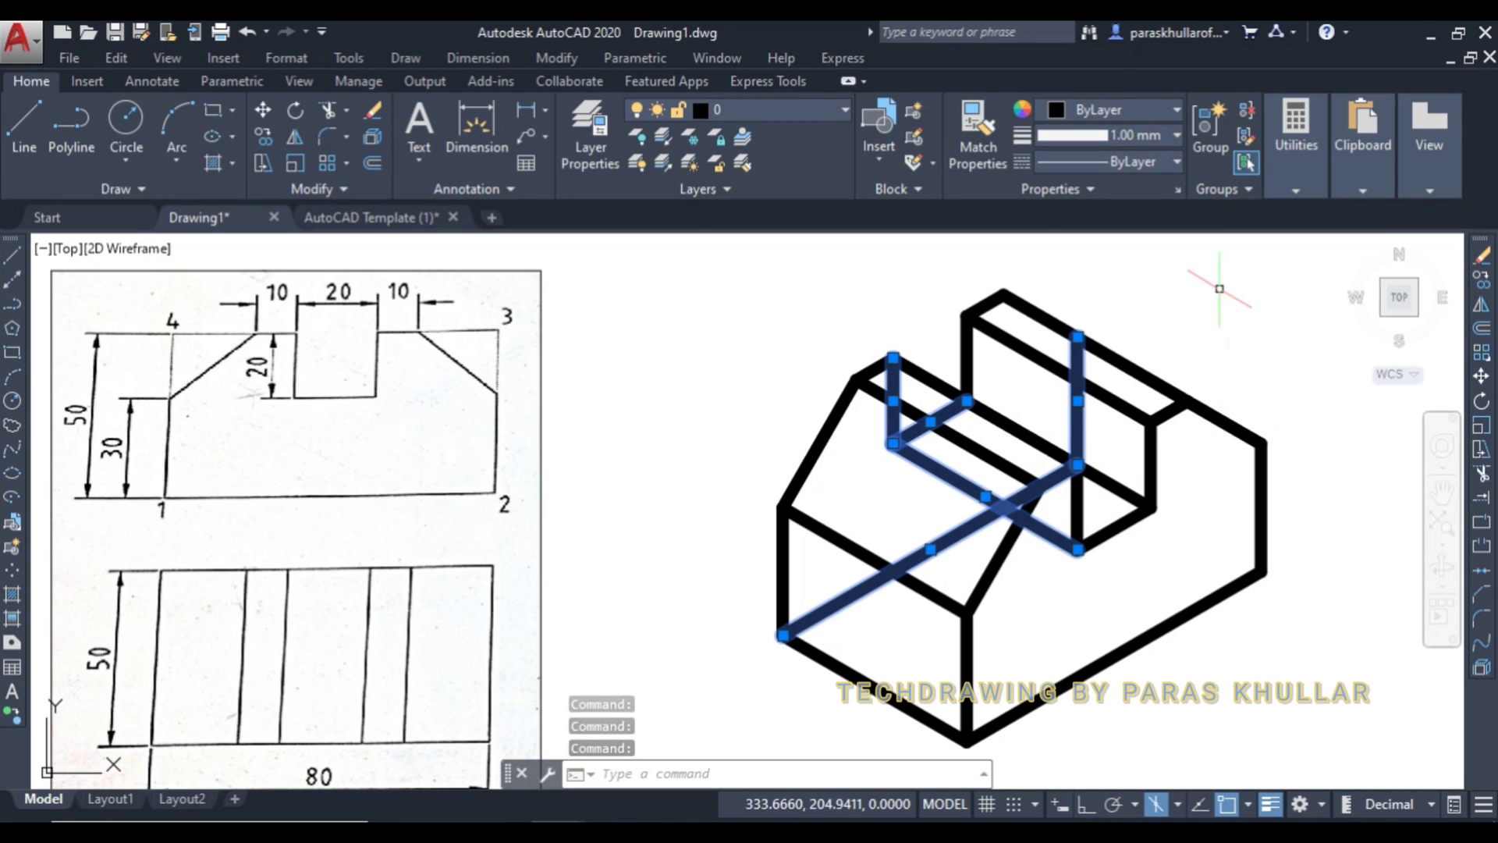
click(1158, 134)
scroll(1136, 234, up, 2)
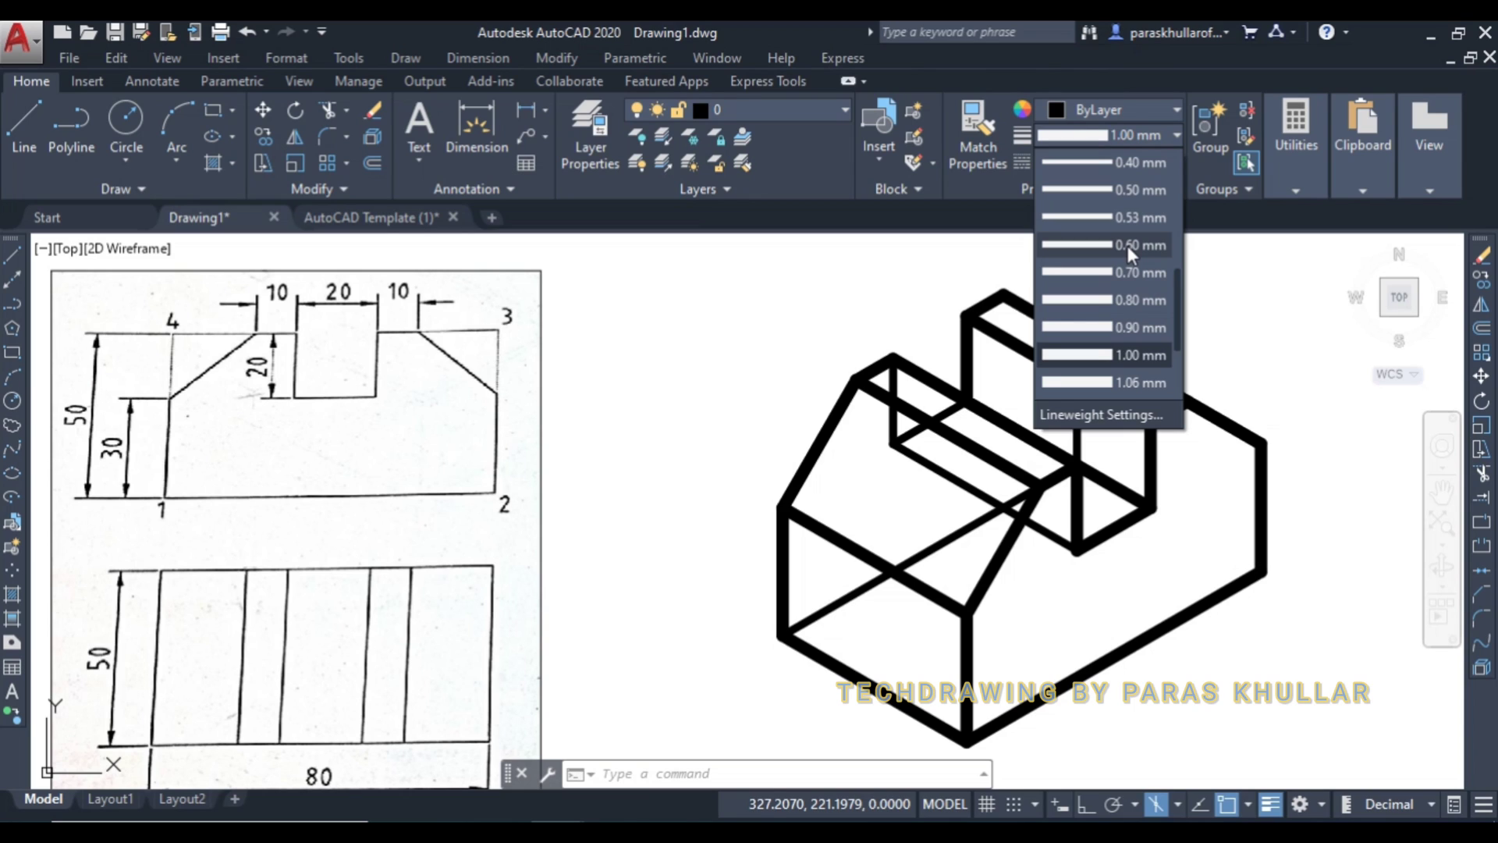
click(1136, 247)
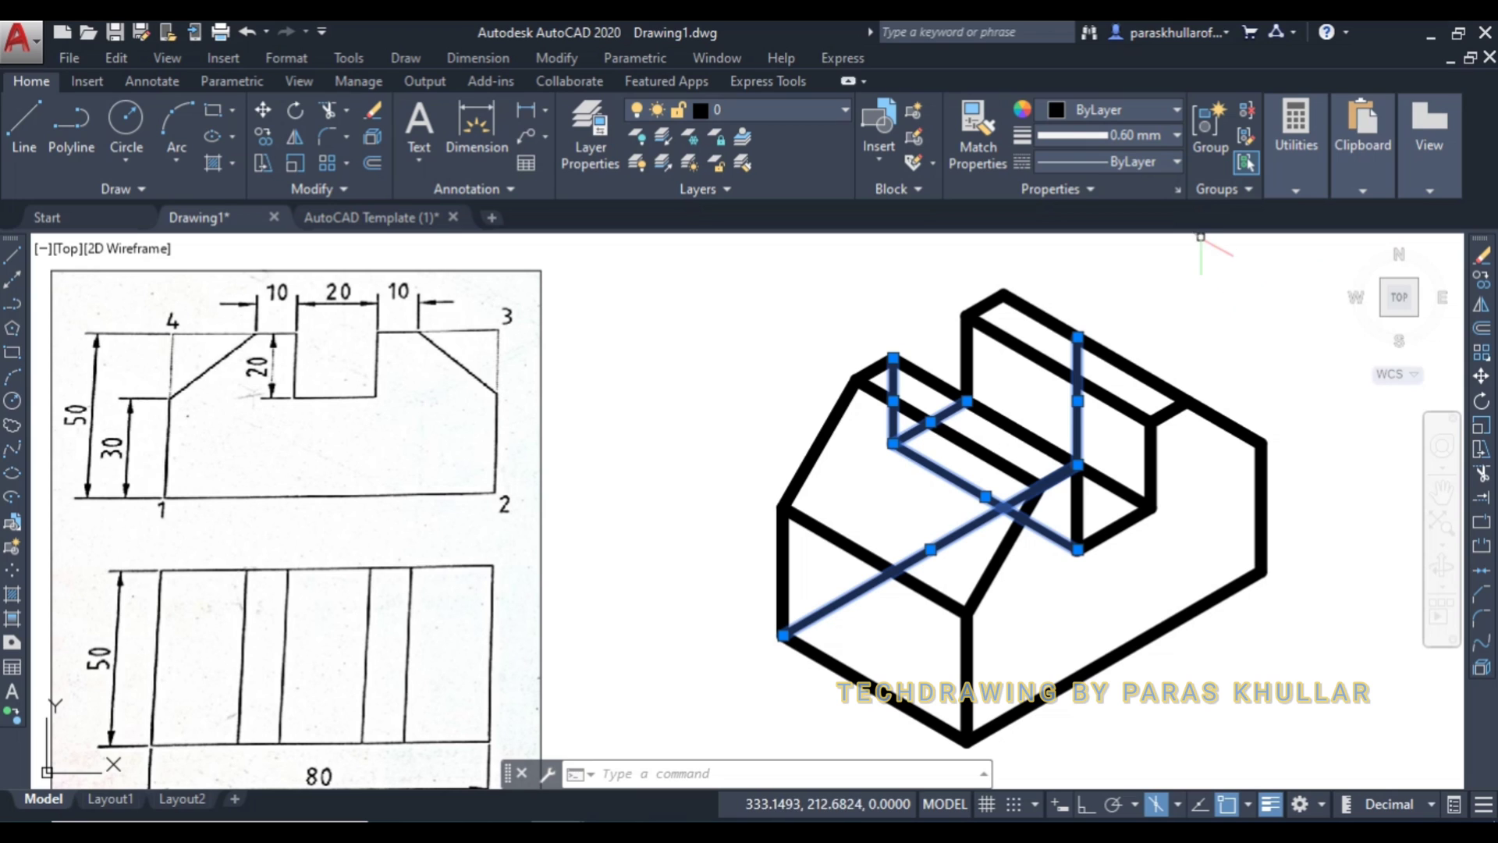
- Load the HIDDEN, HIDDEN2 and HIDDENX2 linetypes from acad.lin into the drawing
click(1148, 165)
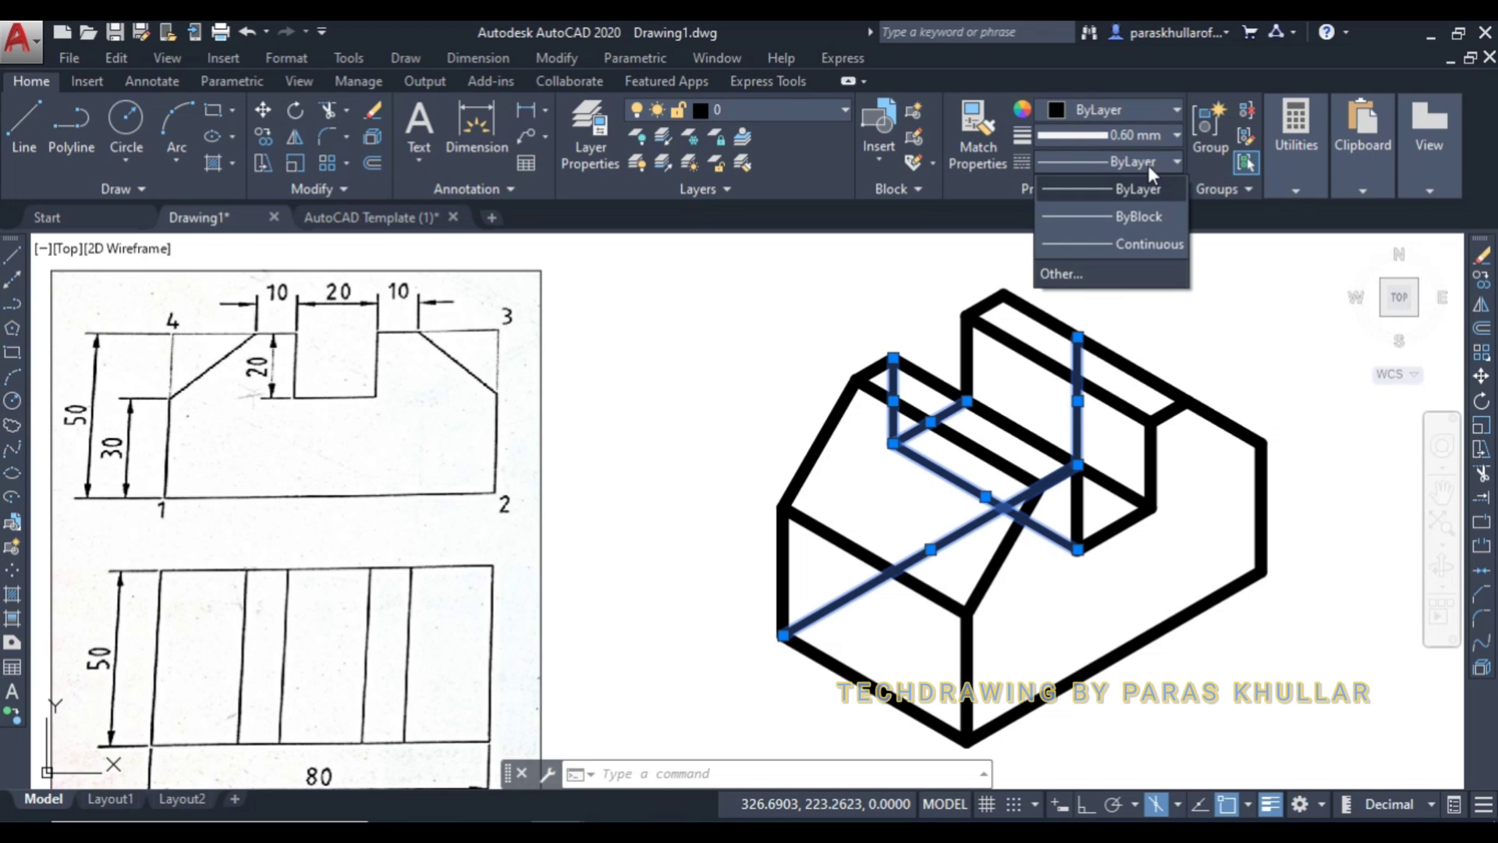
click(1075, 275)
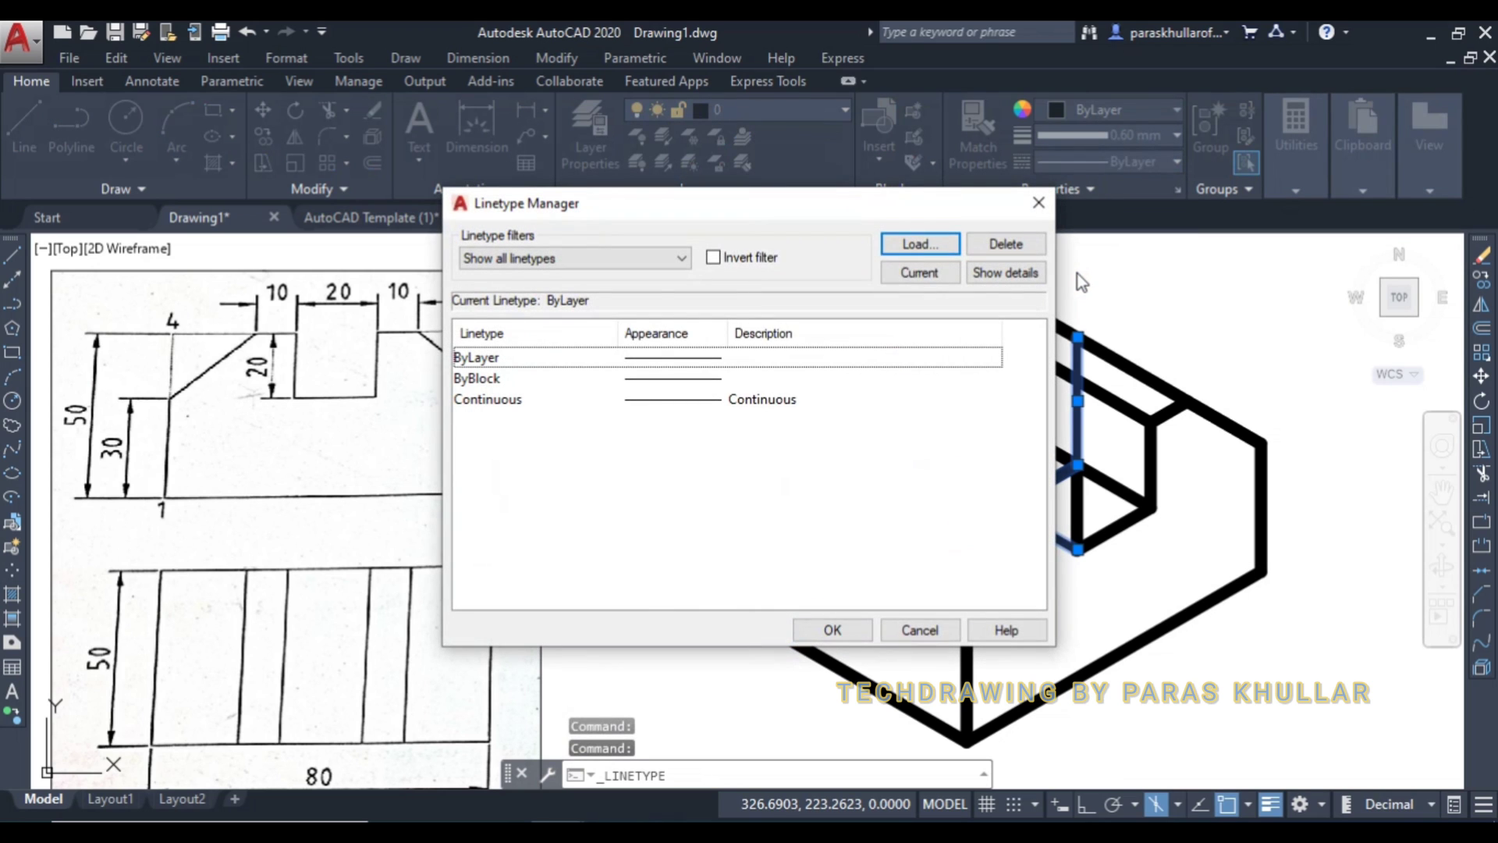
click(919, 247)
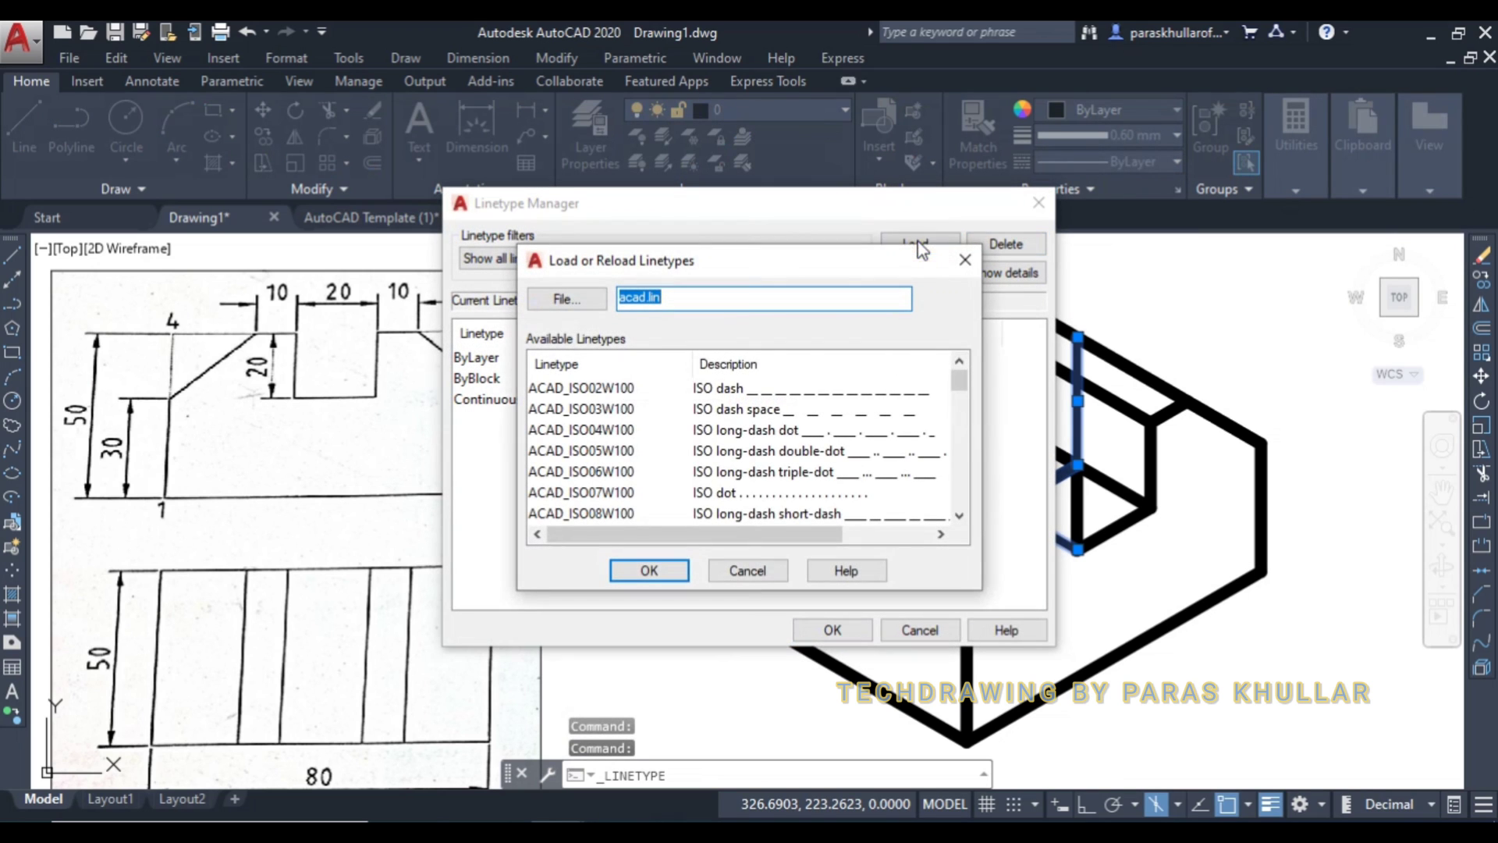
drag(964, 390, 970, 491)
click(572, 454)
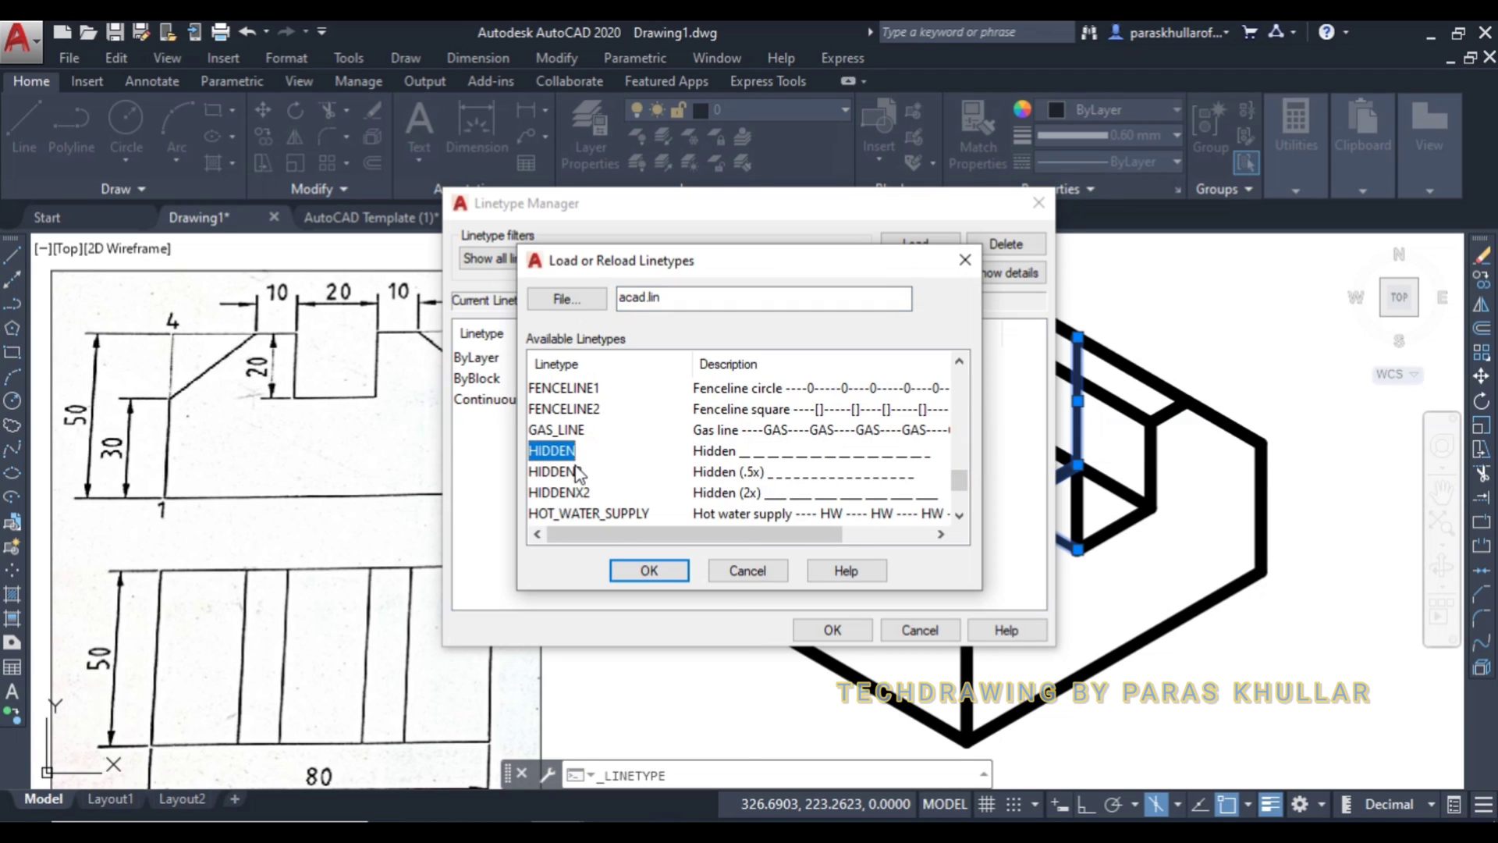
shift+click(575, 472)
shift+click(575, 493)
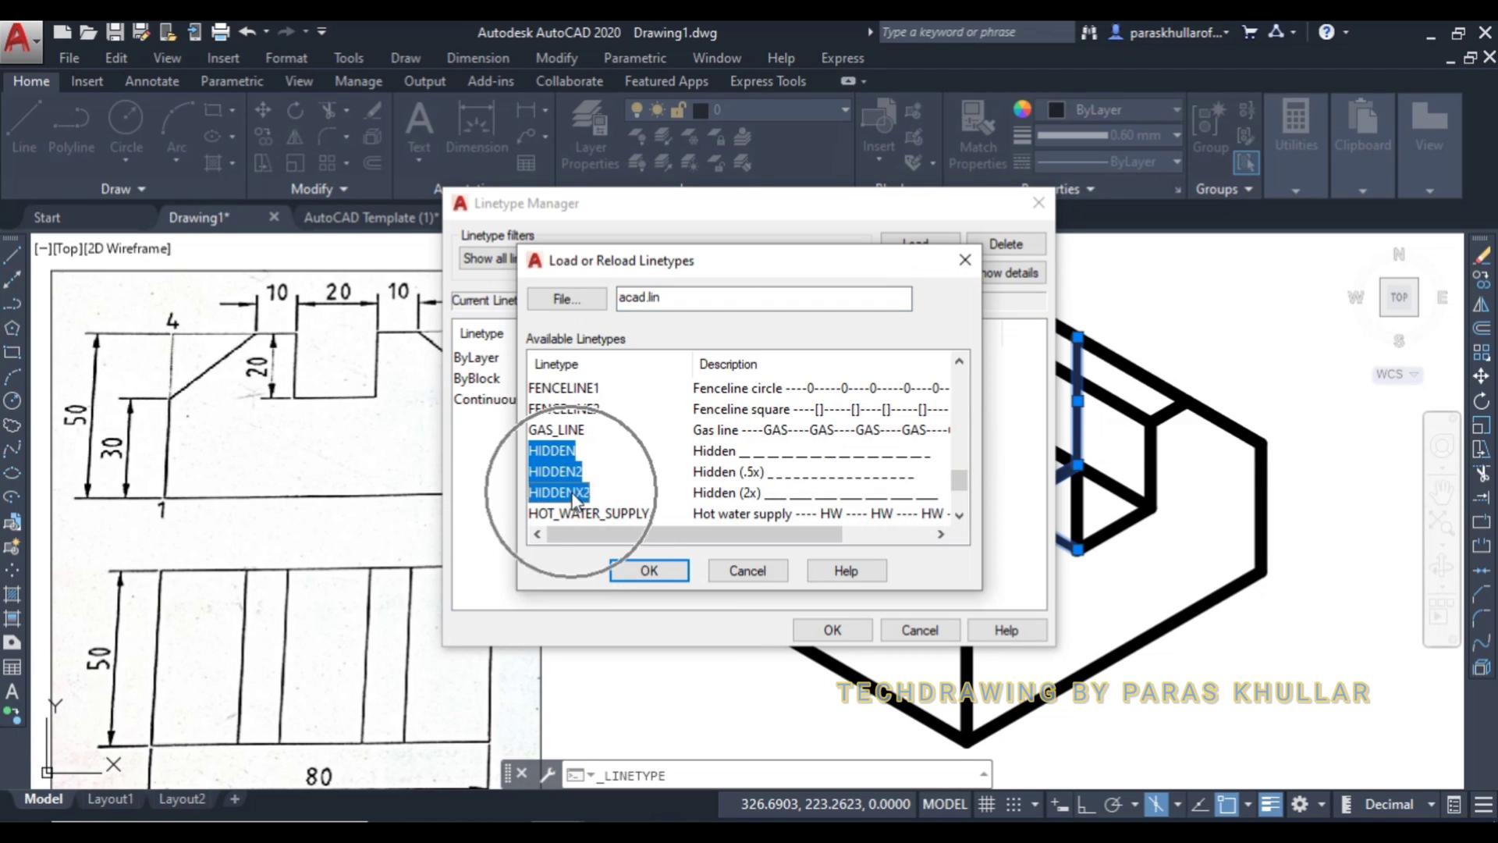
click(664, 574)
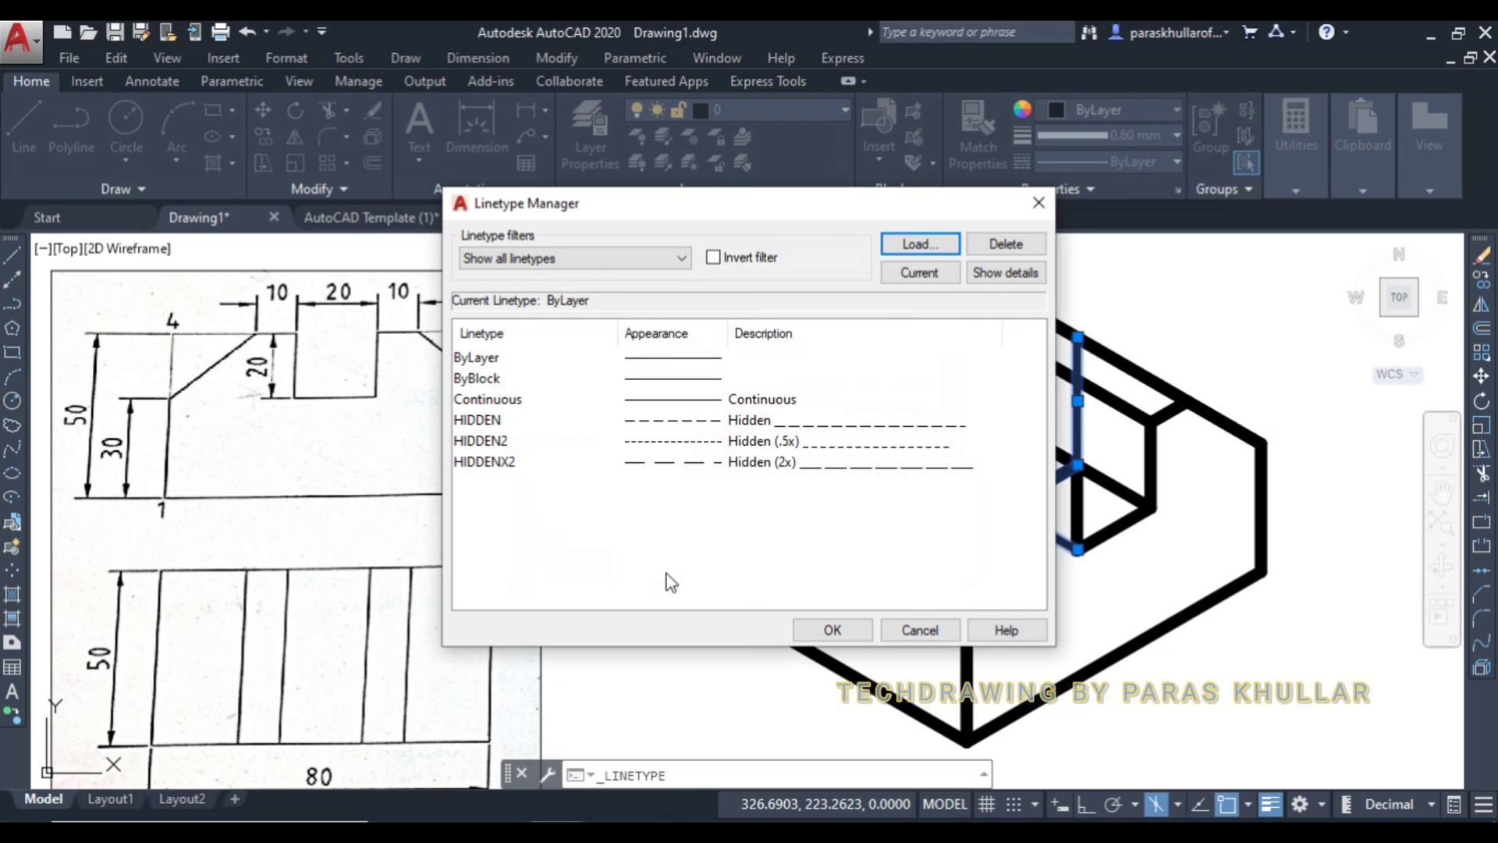
click(848, 629)
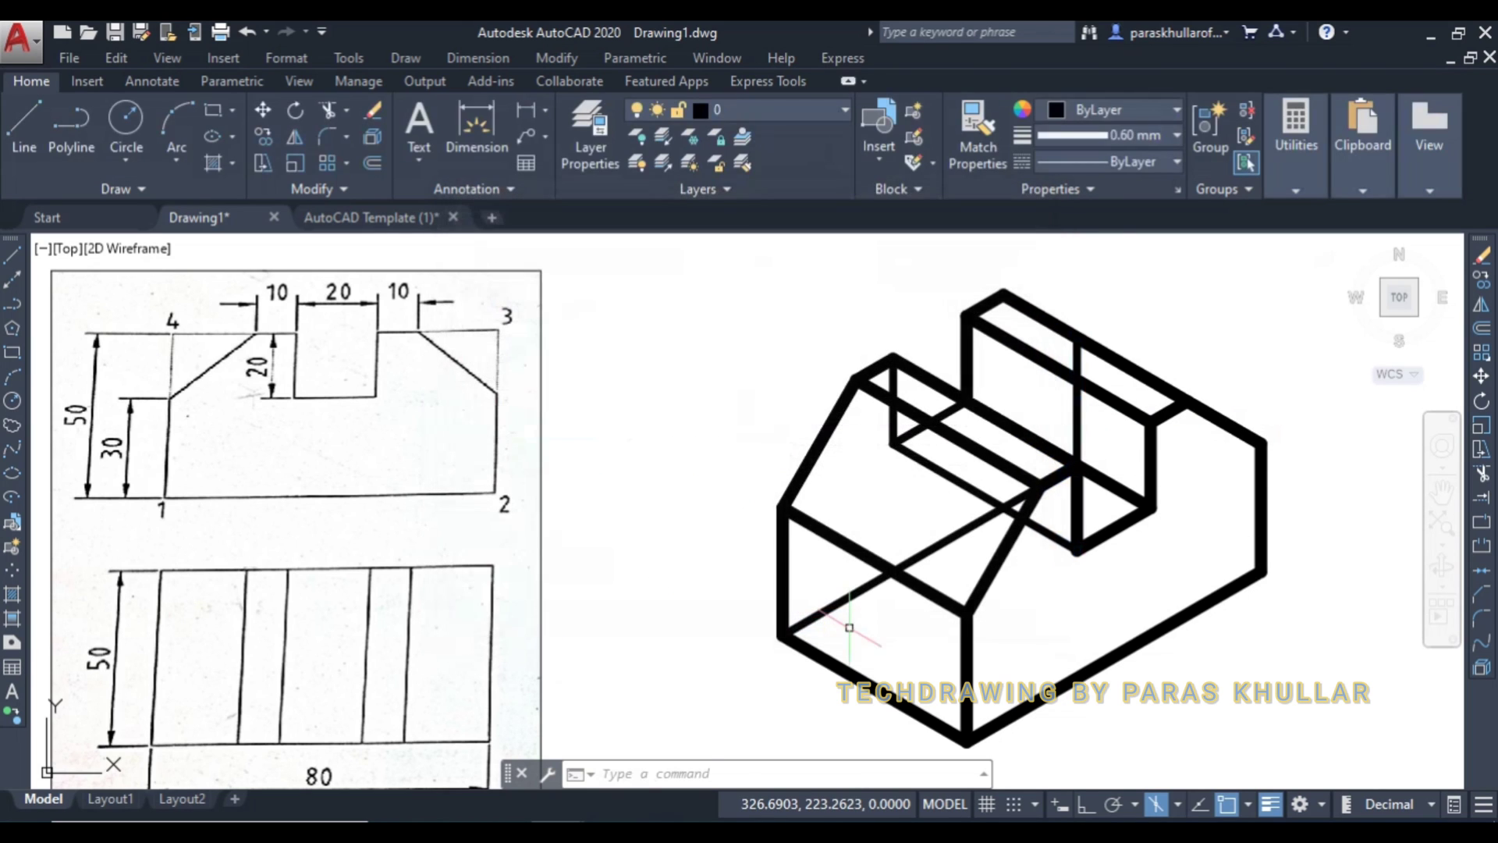
- Apply the HIDDEN linetype to the five thinner hidden edges of the isometric block
click(926, 553)
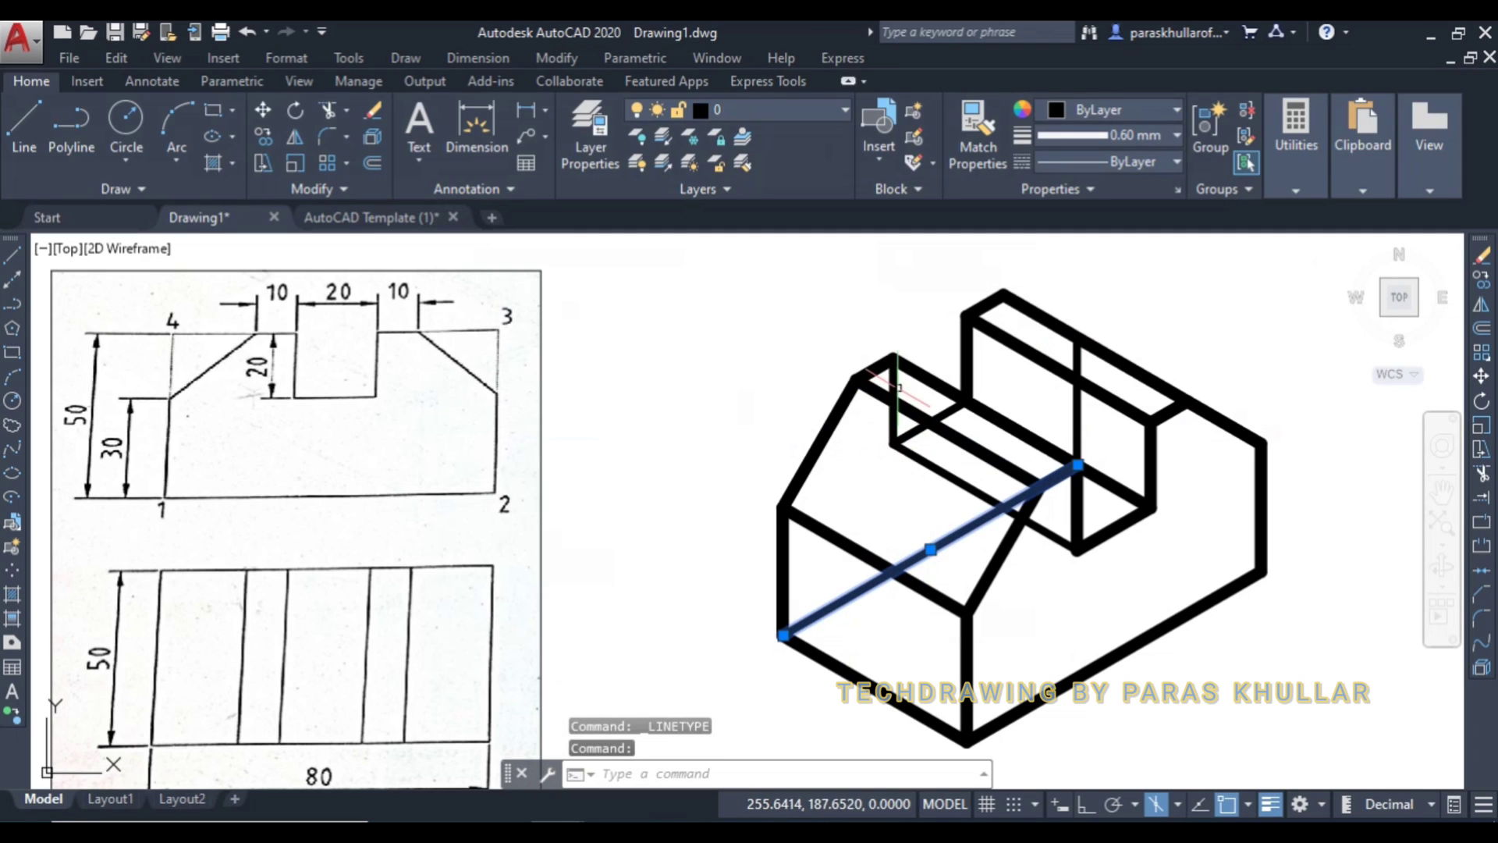
click(894, 390)
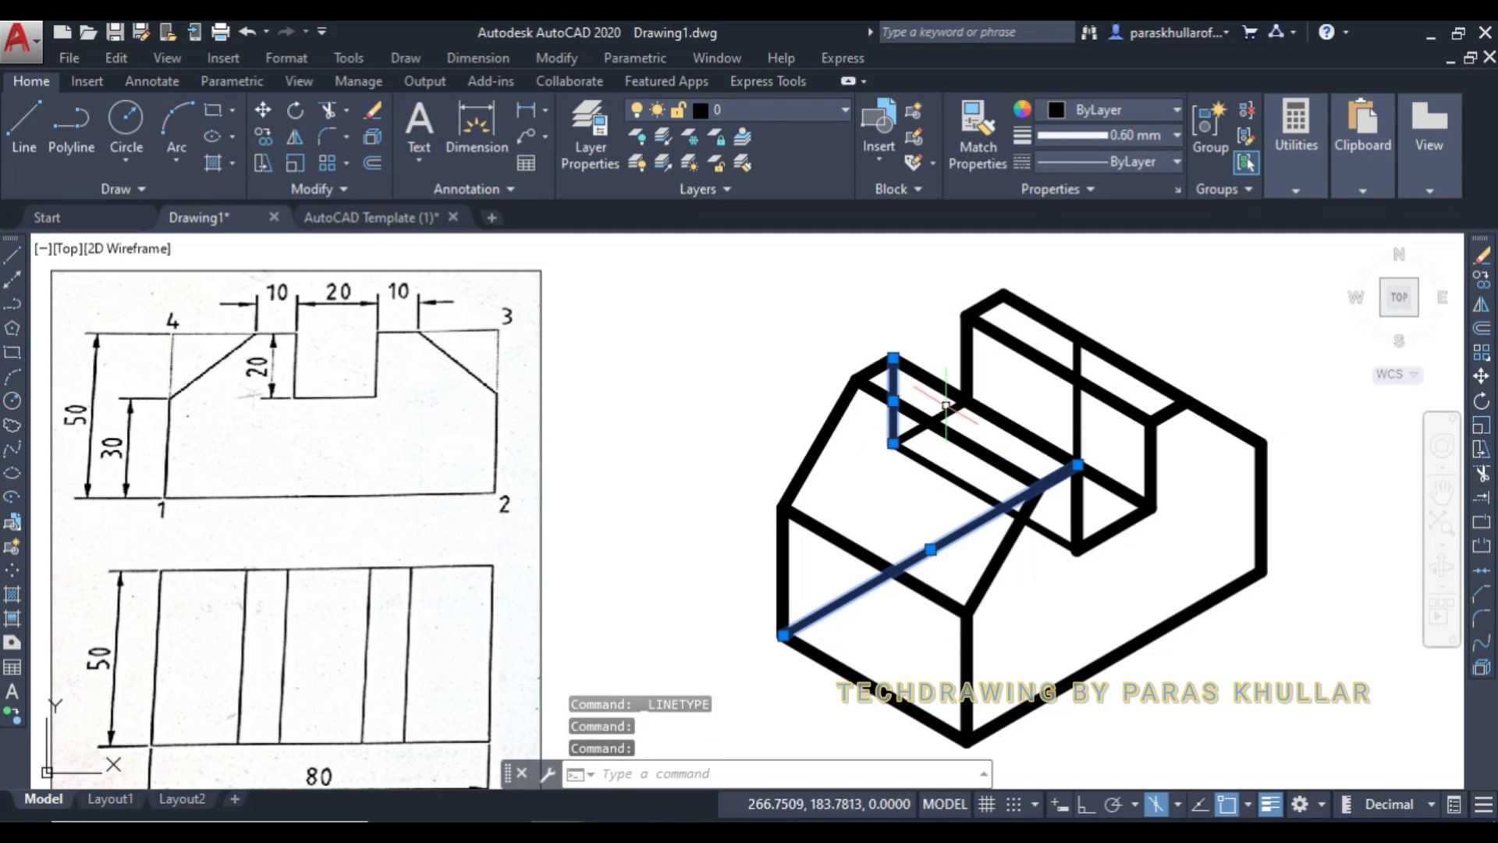
click(952, 411)
click(933, 461)
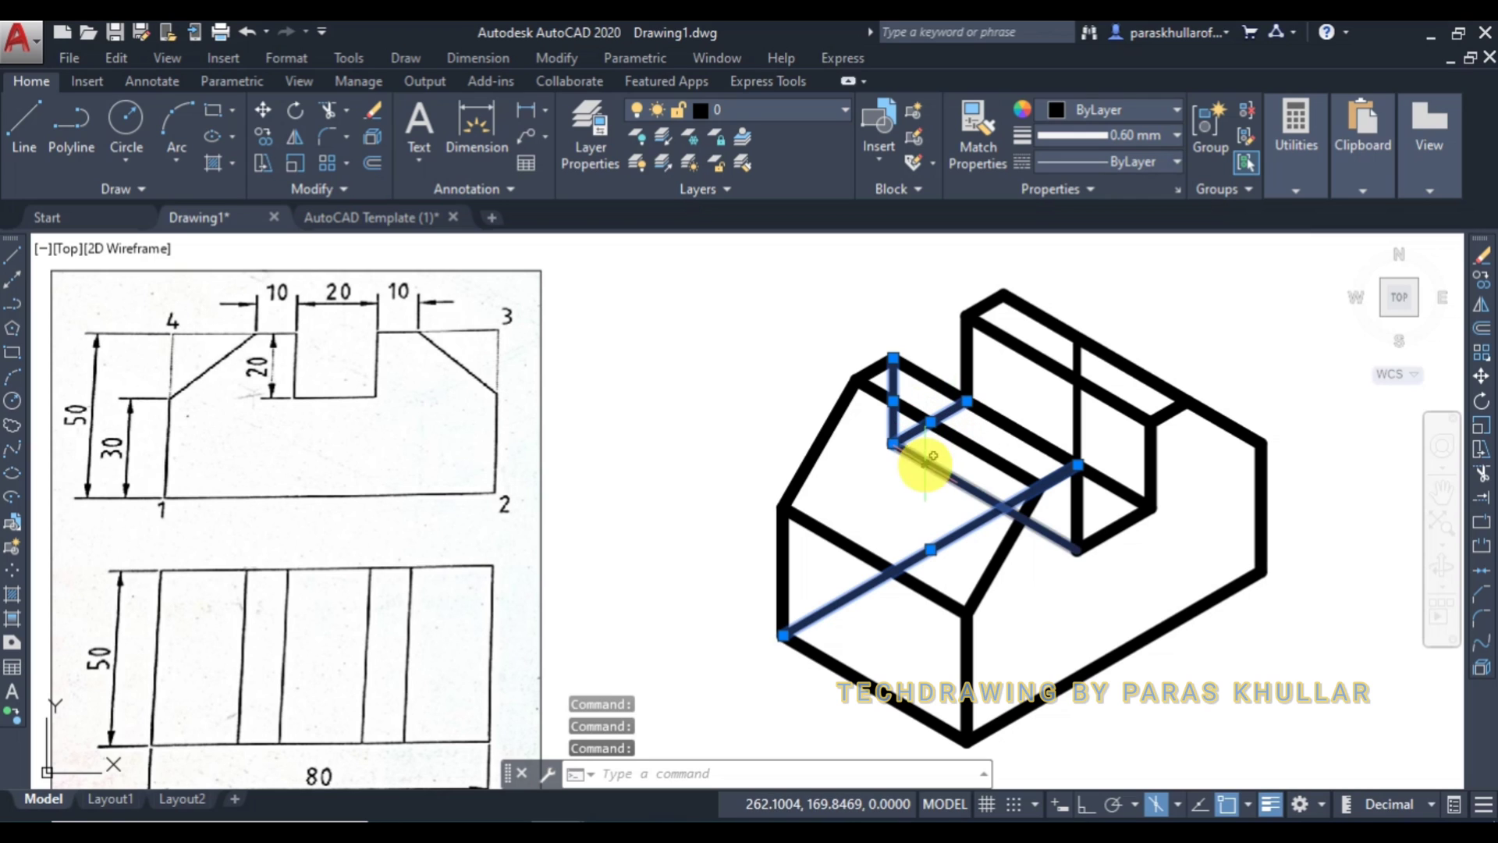
click(1077, 410)
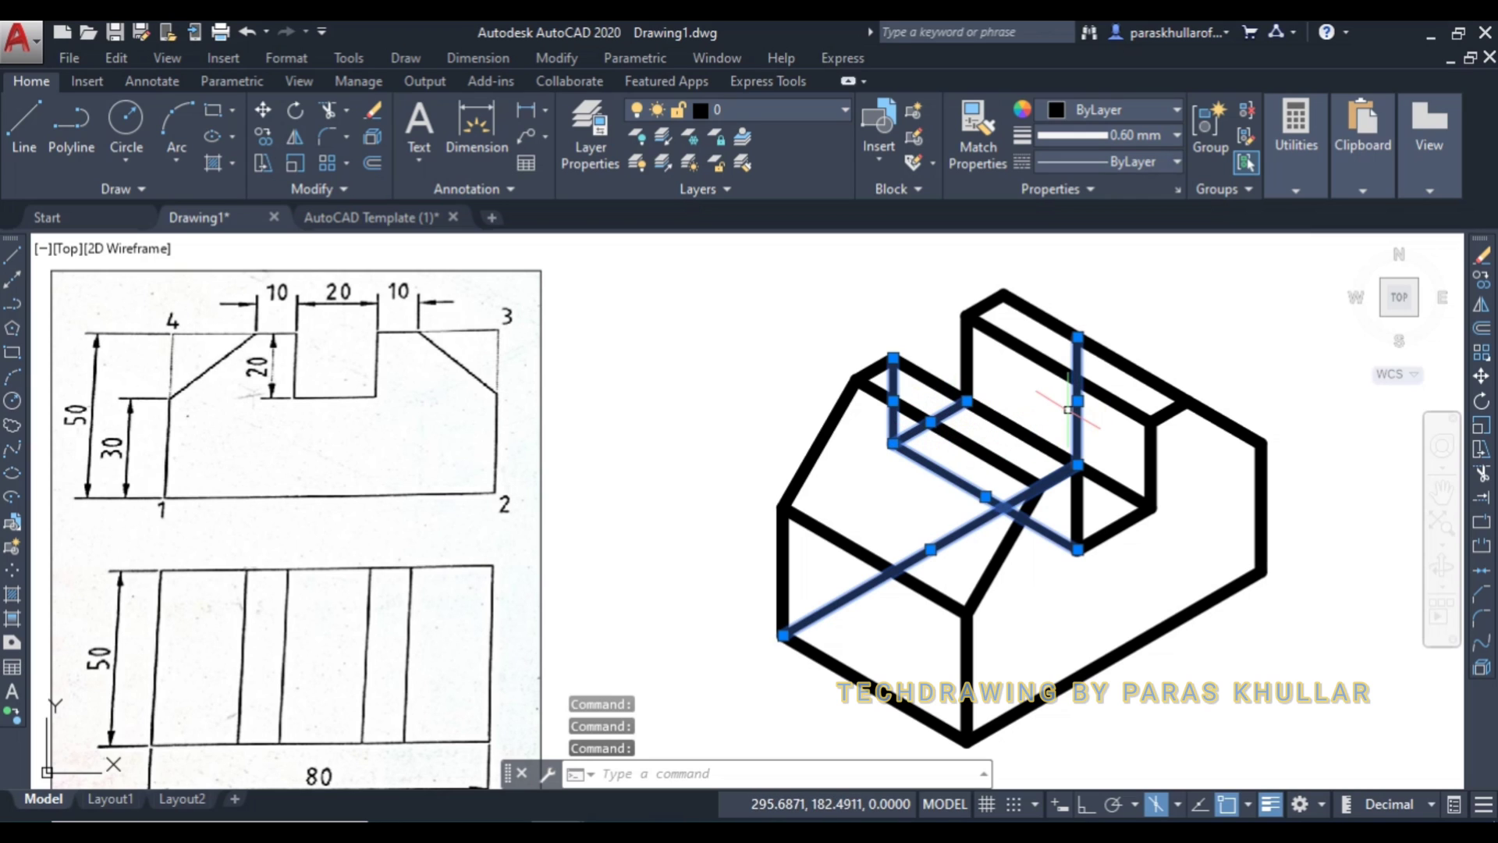
click(1153, 167)
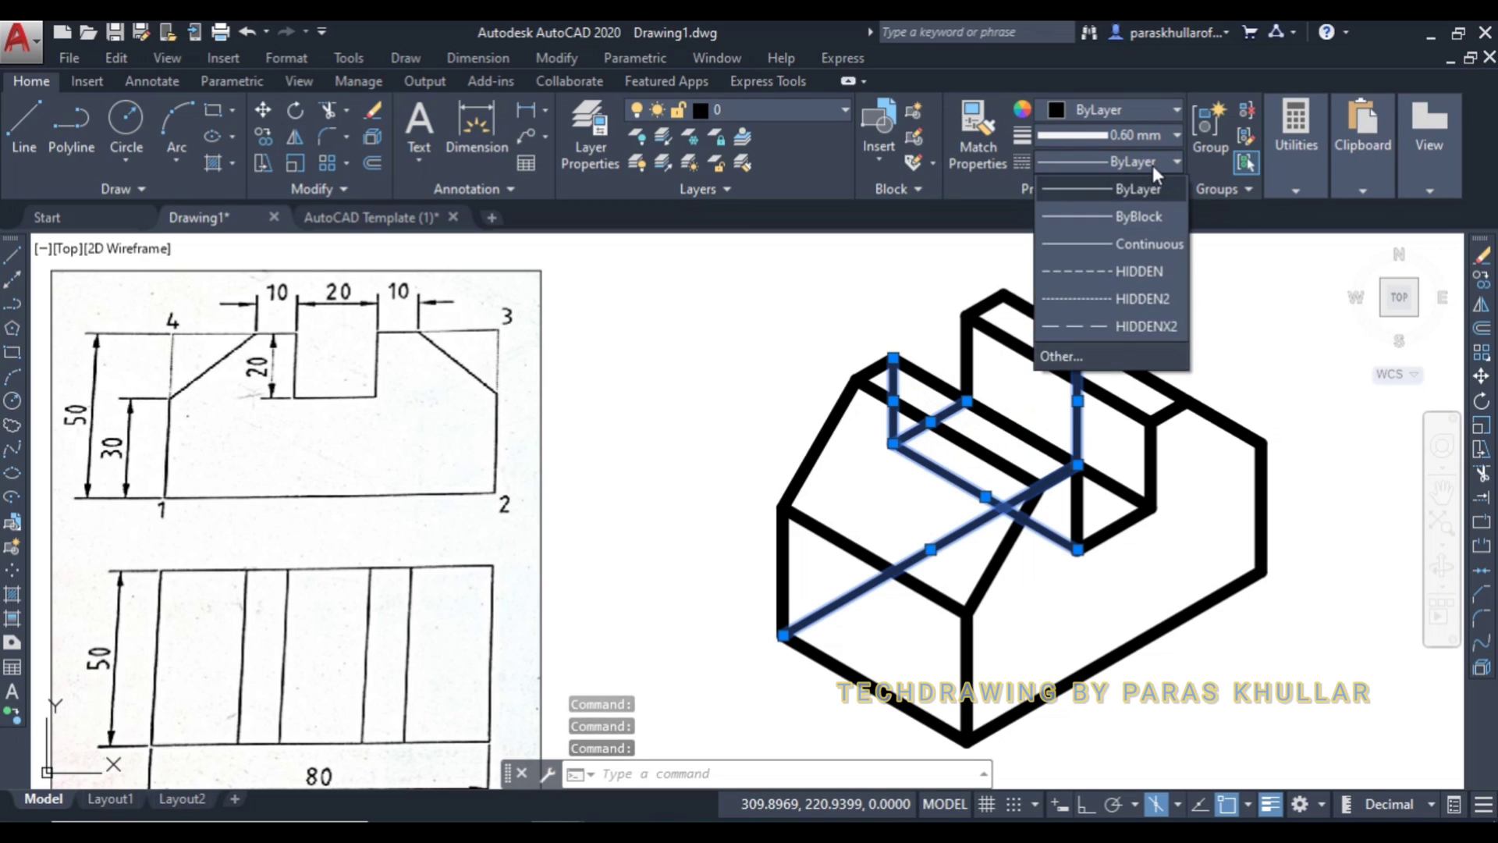
click(1131, 271)
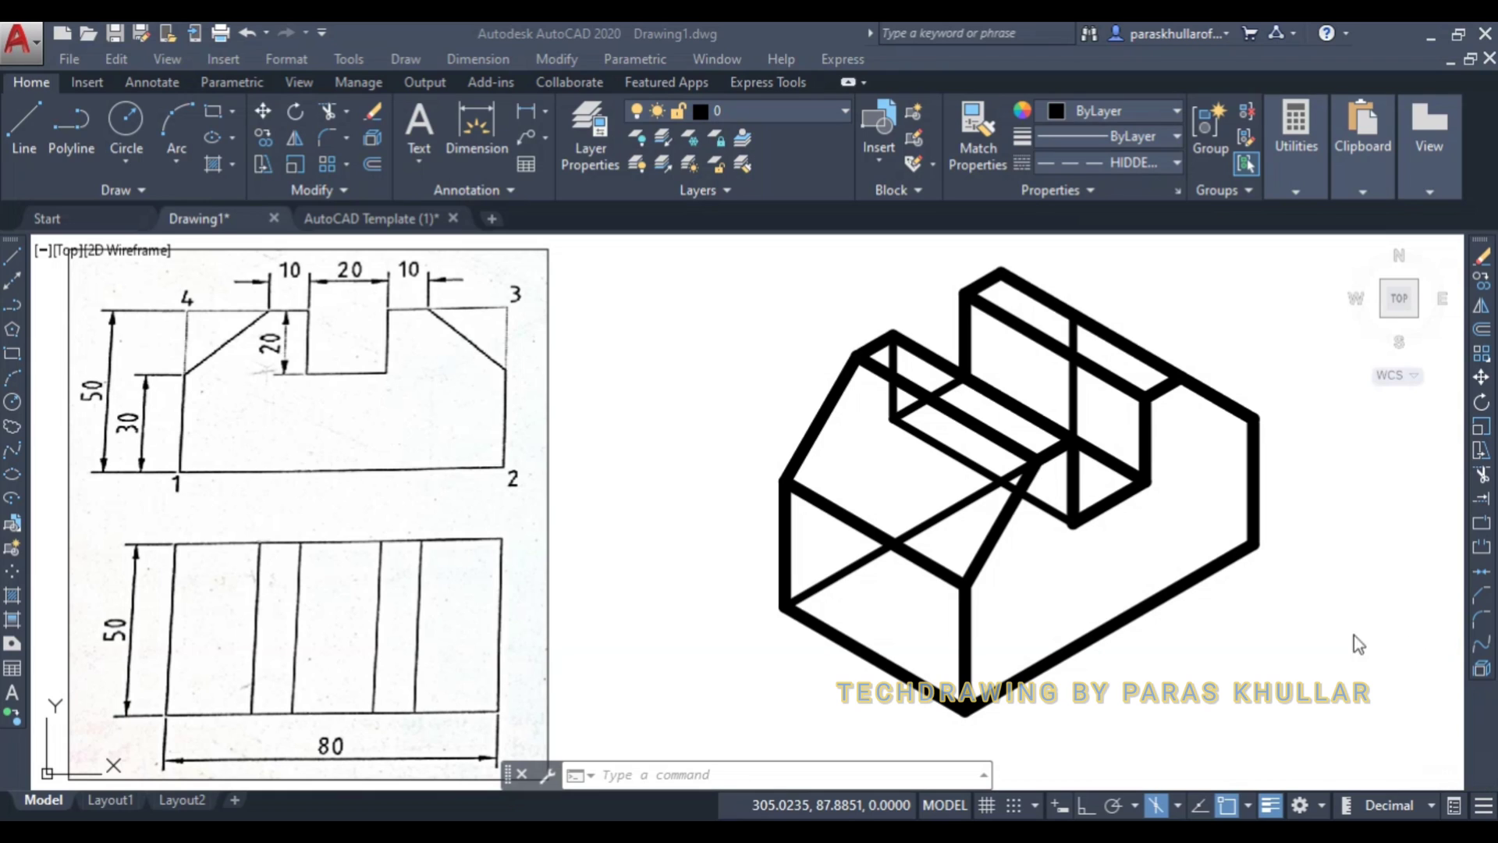
- Set the global linetype scale factor to 10 with LTSCALE and inspect the dashes on the hidden edges
click(611, 777)
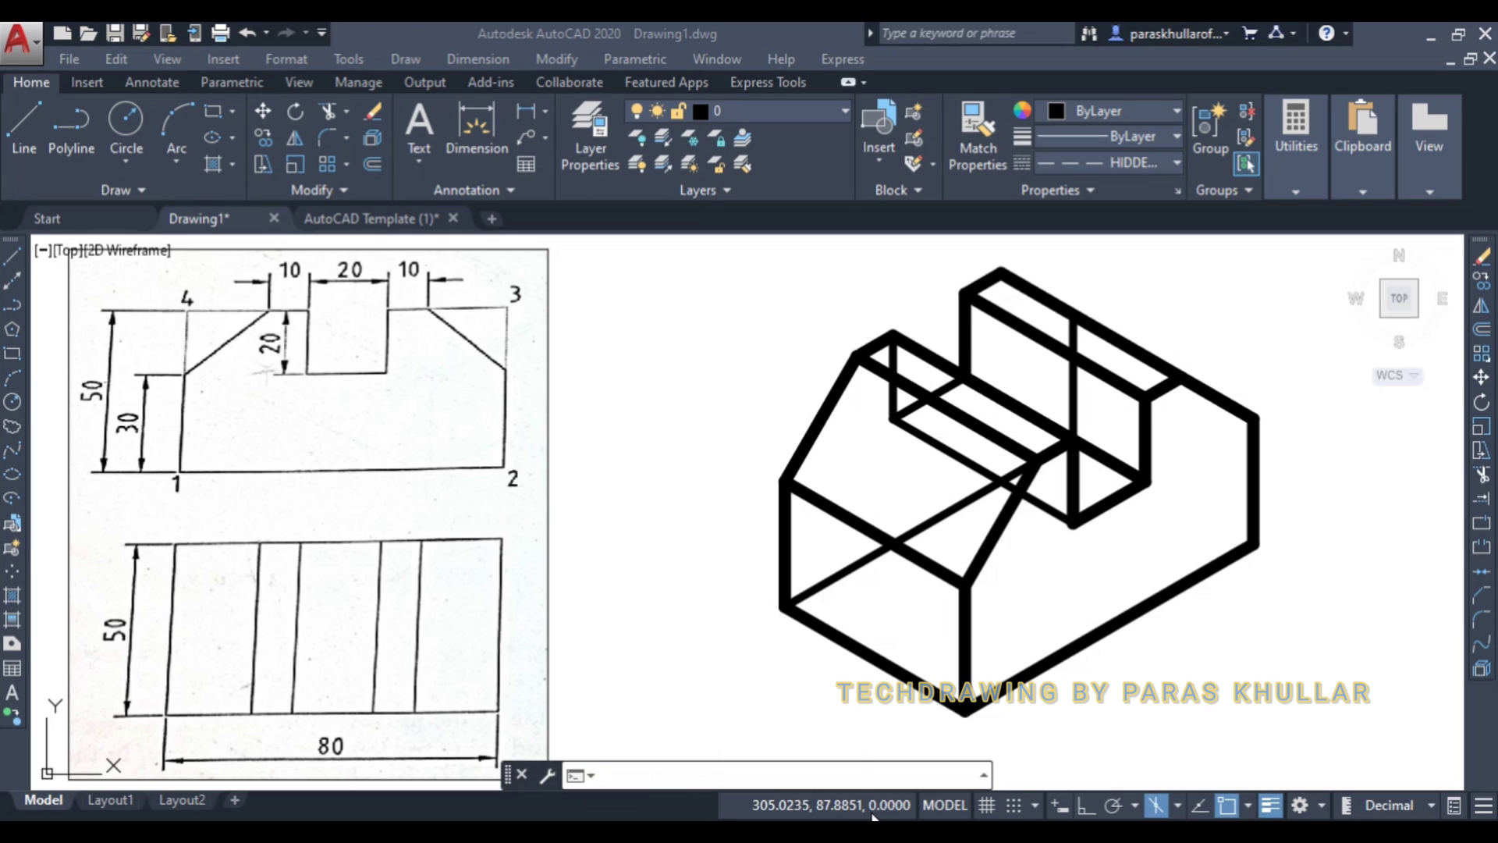
text(LTScal)
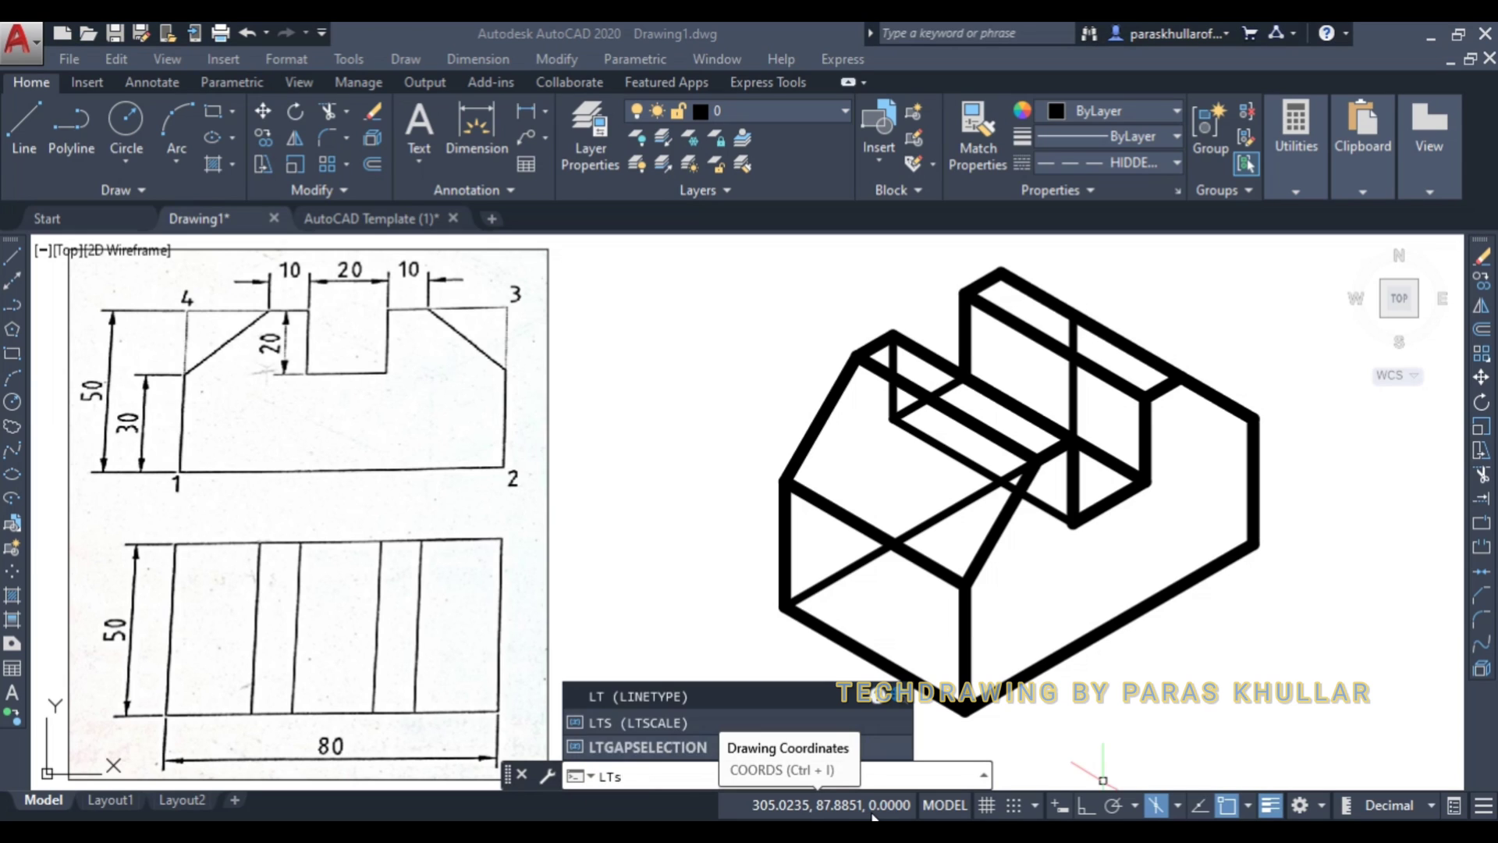
text(e)
key(Return)
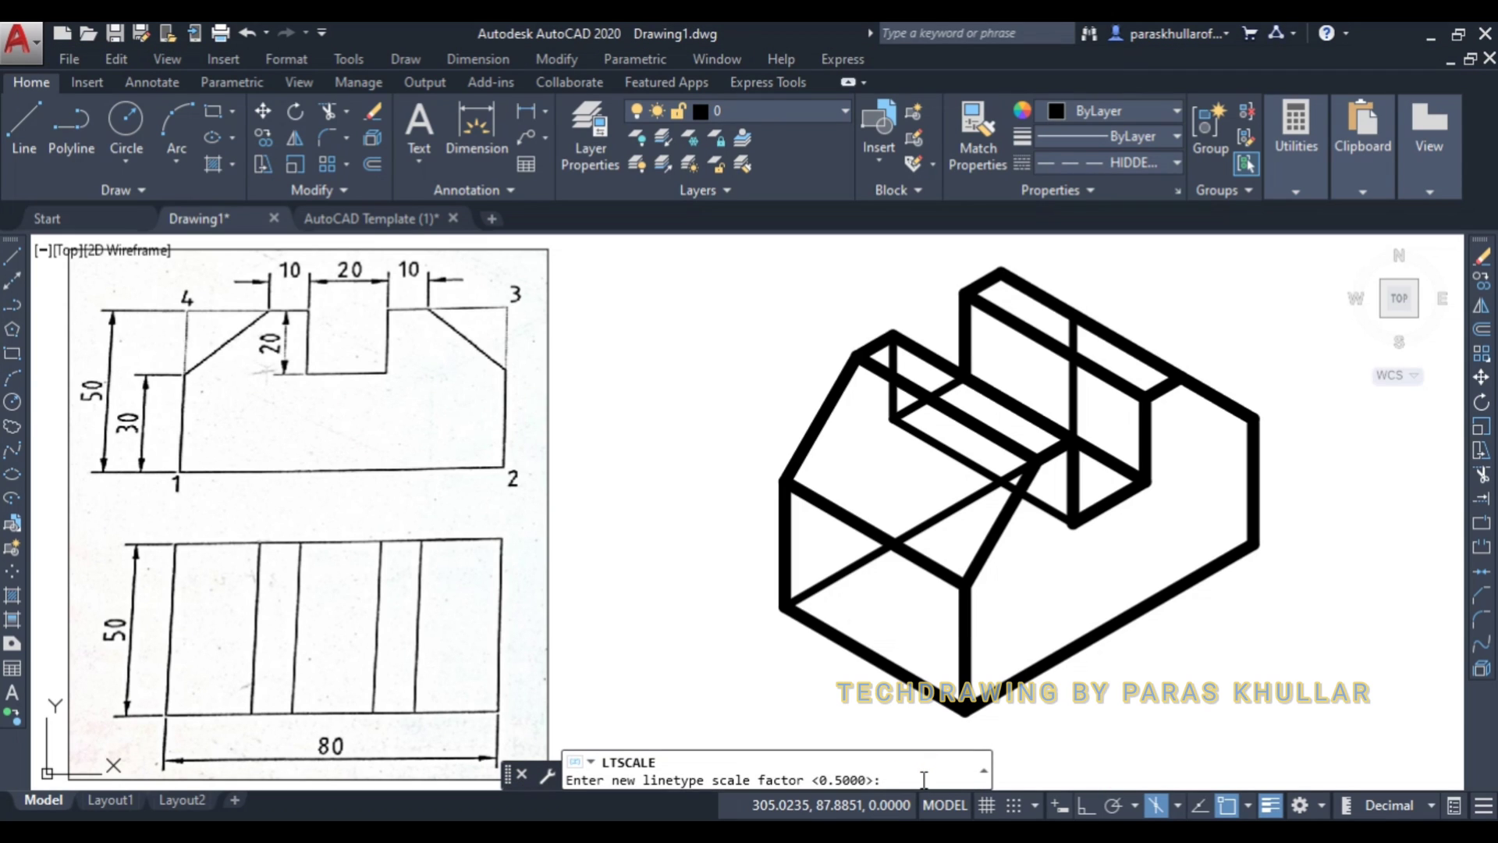
text(10)
key(Return)
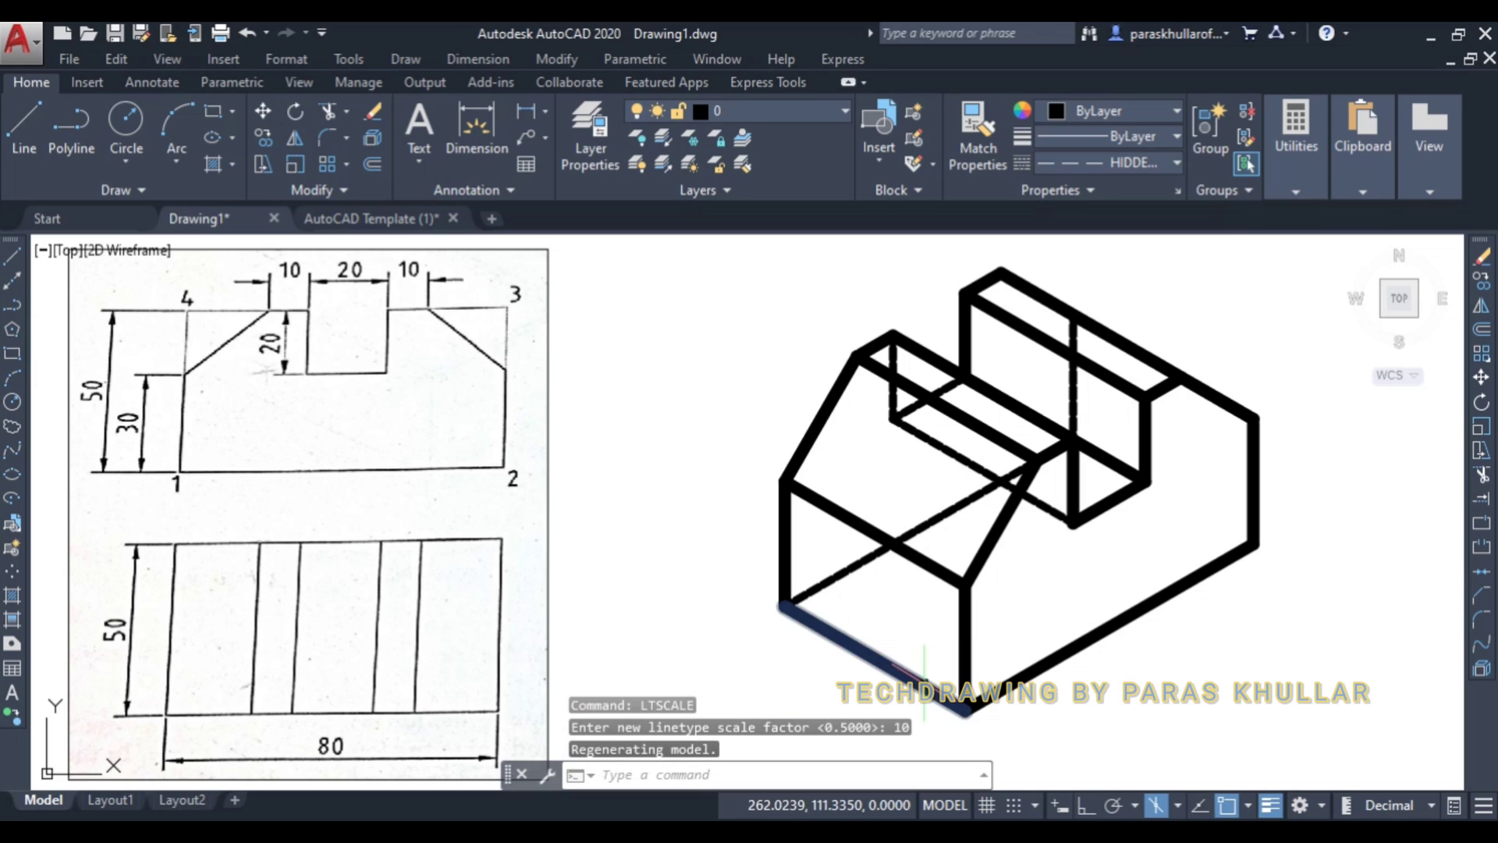
scroll(981, 527, up, 2)
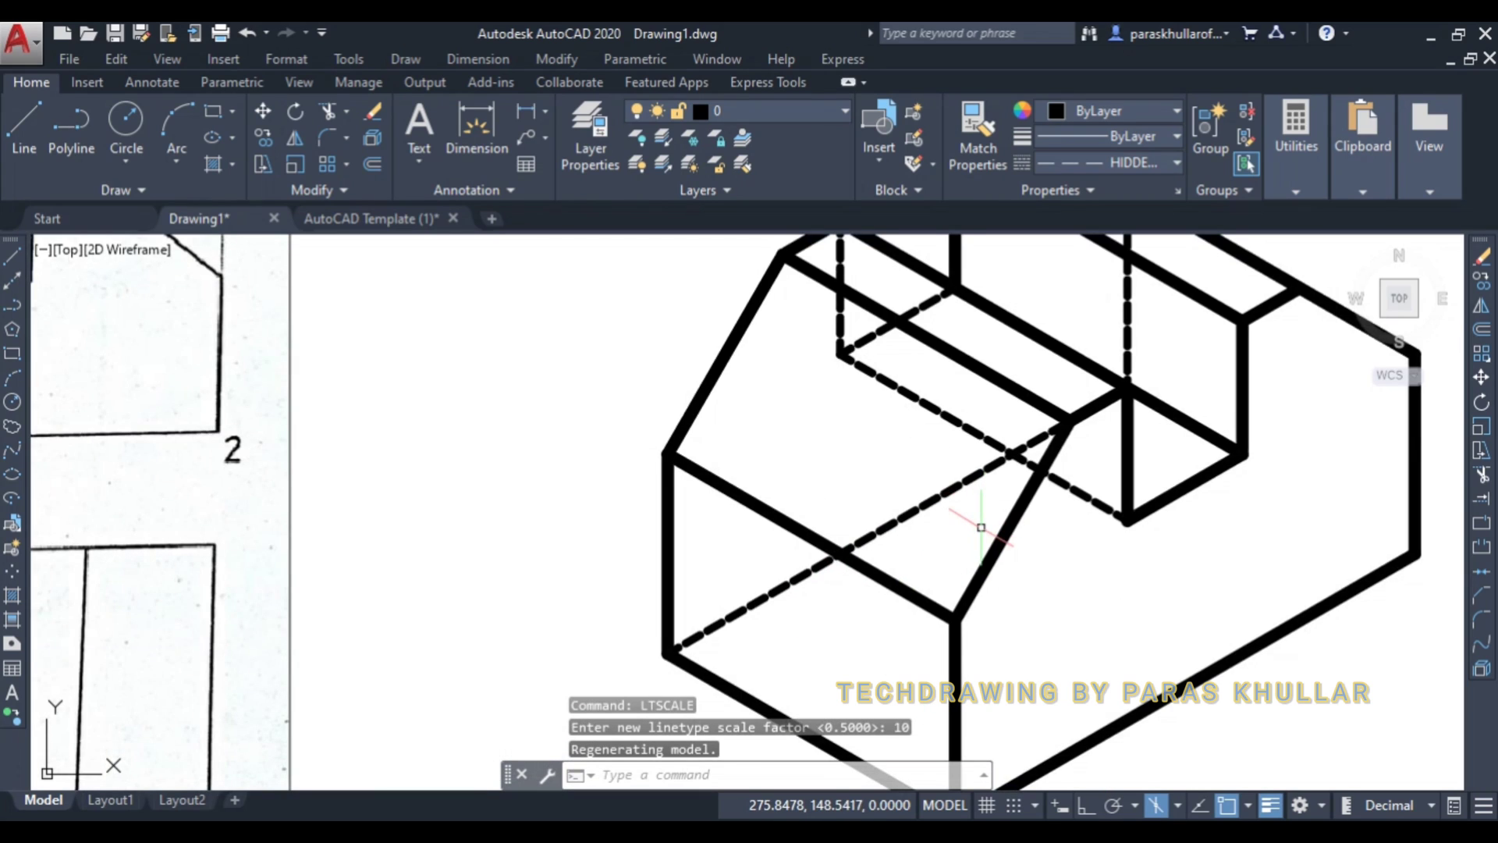
scroll(981, 527, down, 3)
- Set the global linetype scale factor to 15 with LTSCALE
click(716, 774)
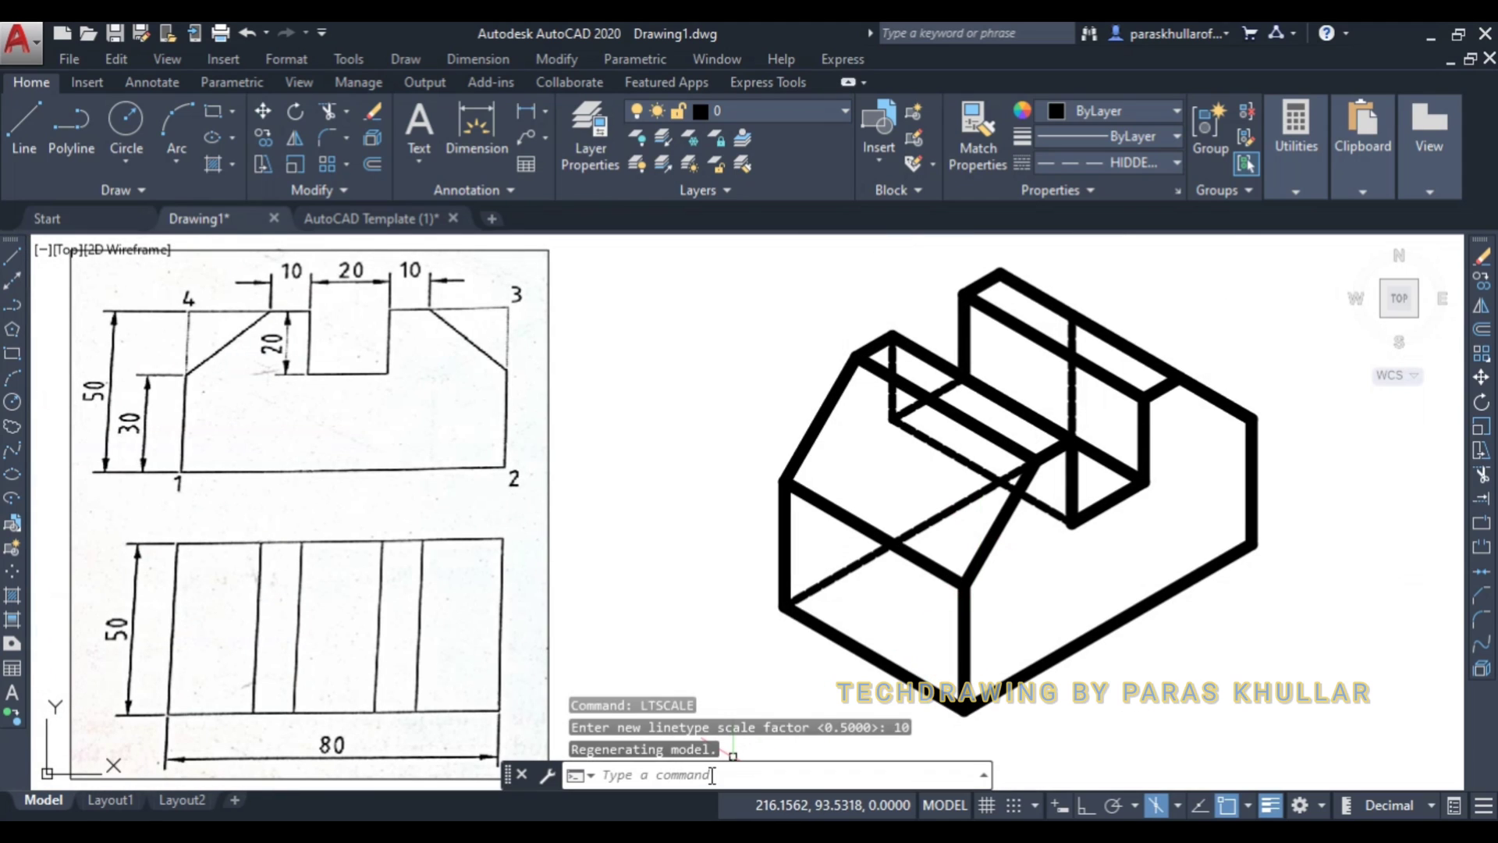
text(ltsca)
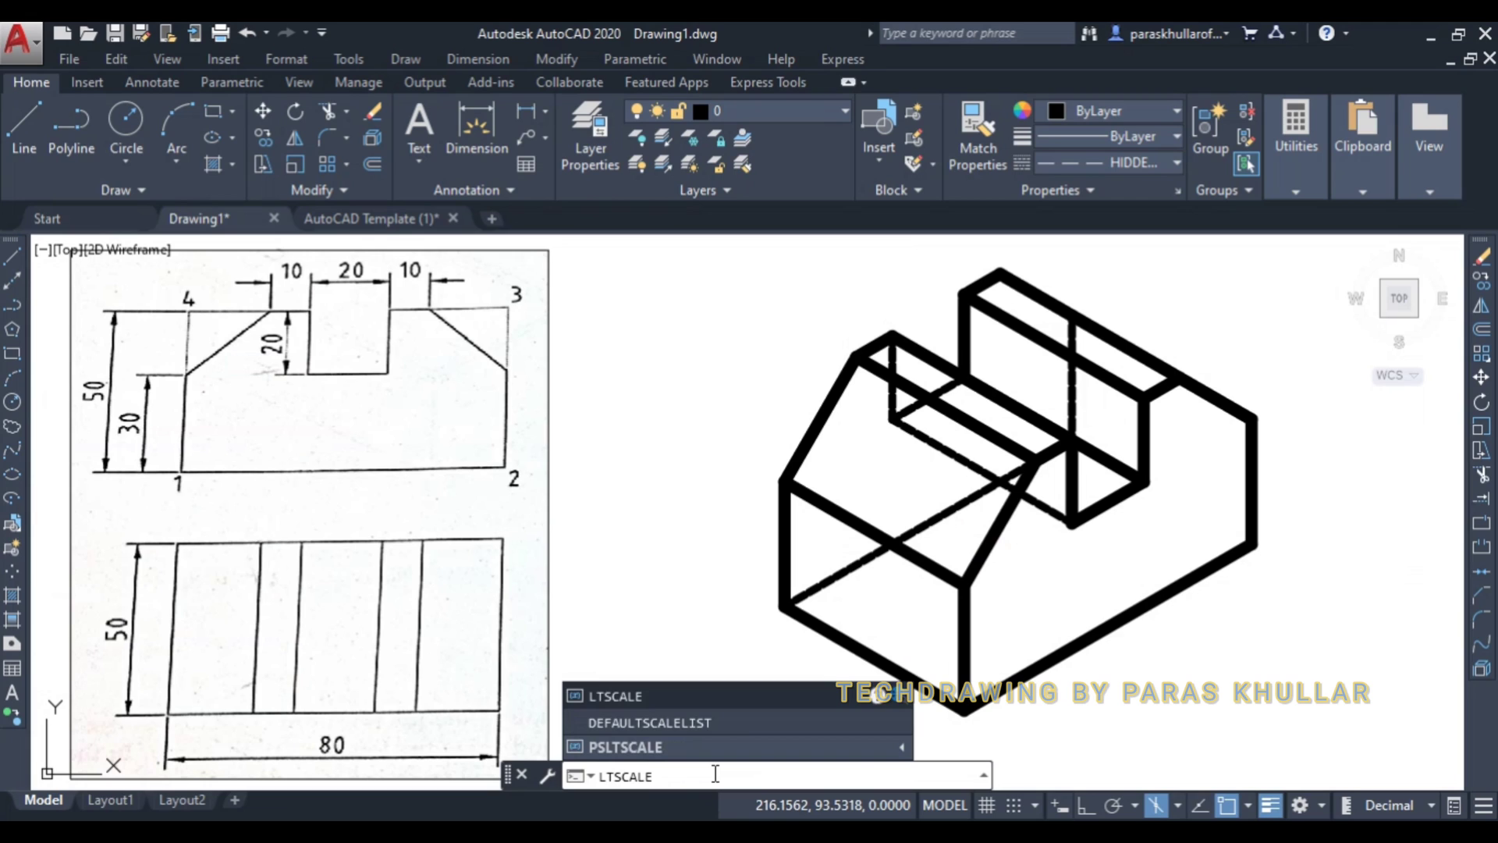
key(Return)
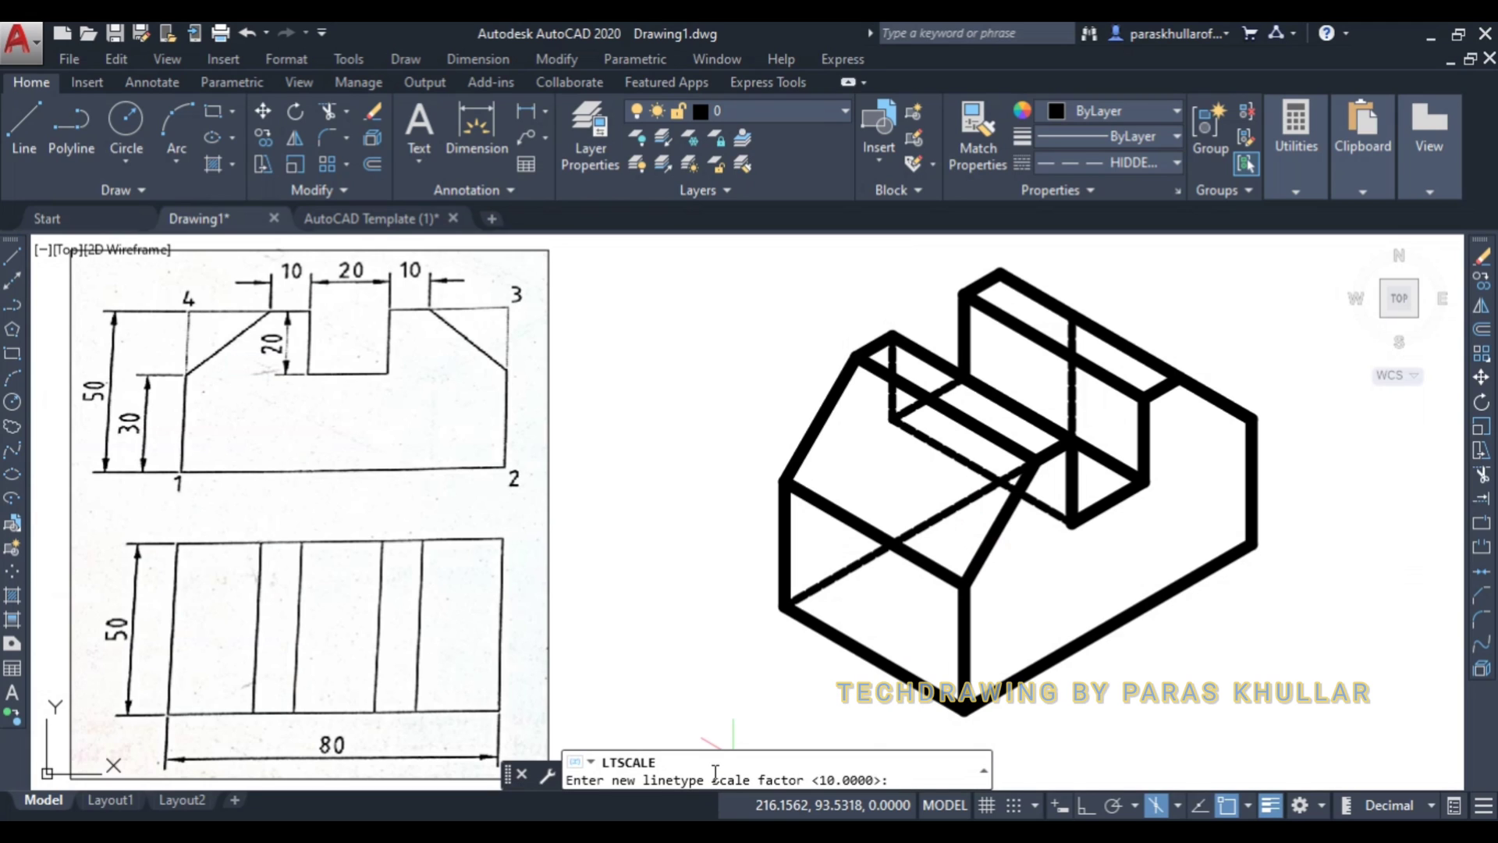
key(Return)
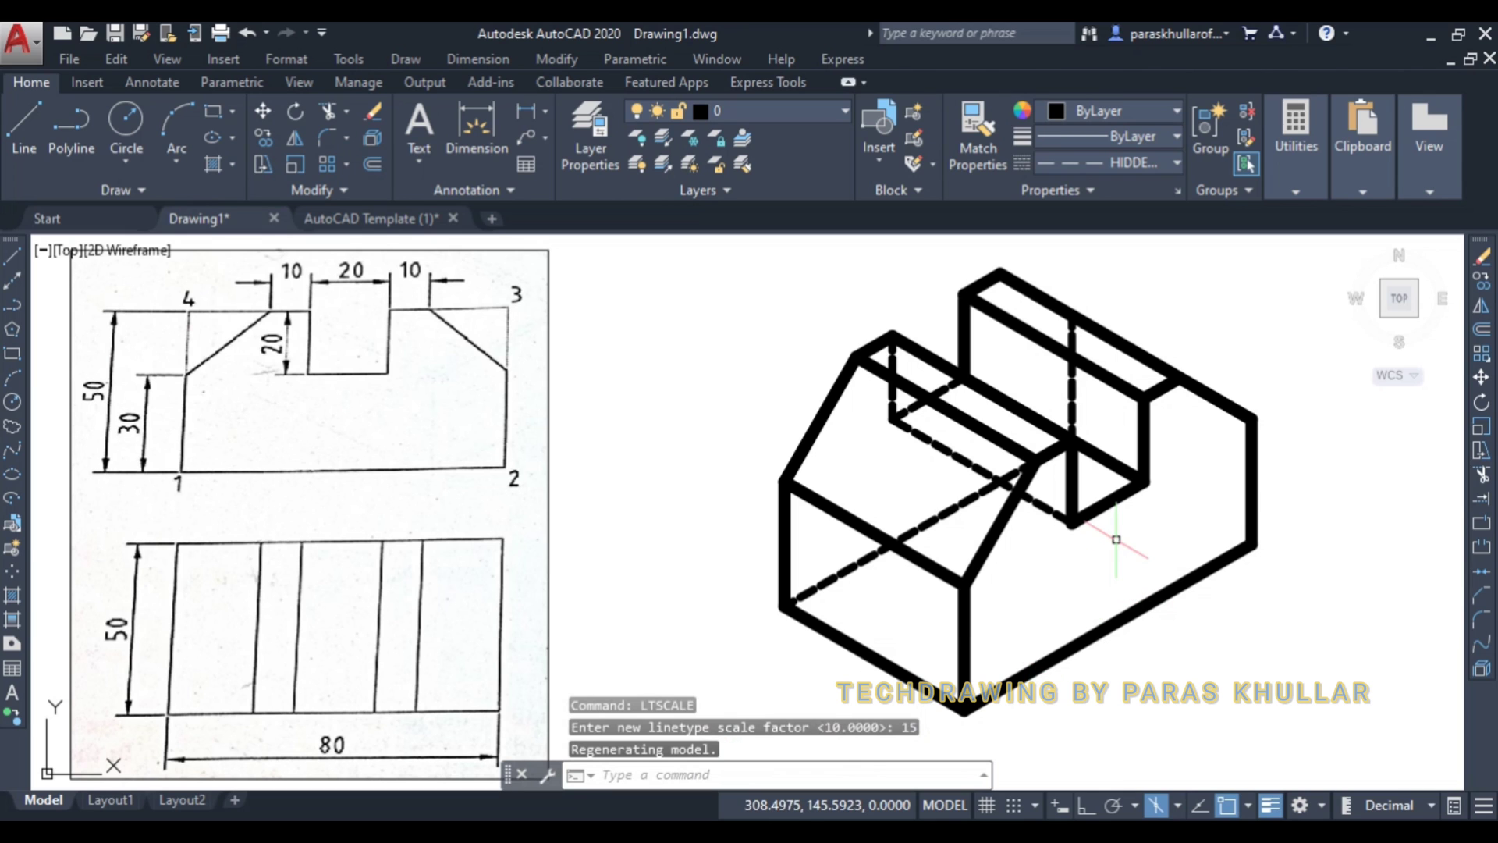
- Turn on ortho mode and add a linear dimension to the block's far-right vertical edge, placed just outside it
mouse_move(1144, 535)
middle_down()
mouse_move(1072, 537)
mouse_move(1131, 543)
middle_up()
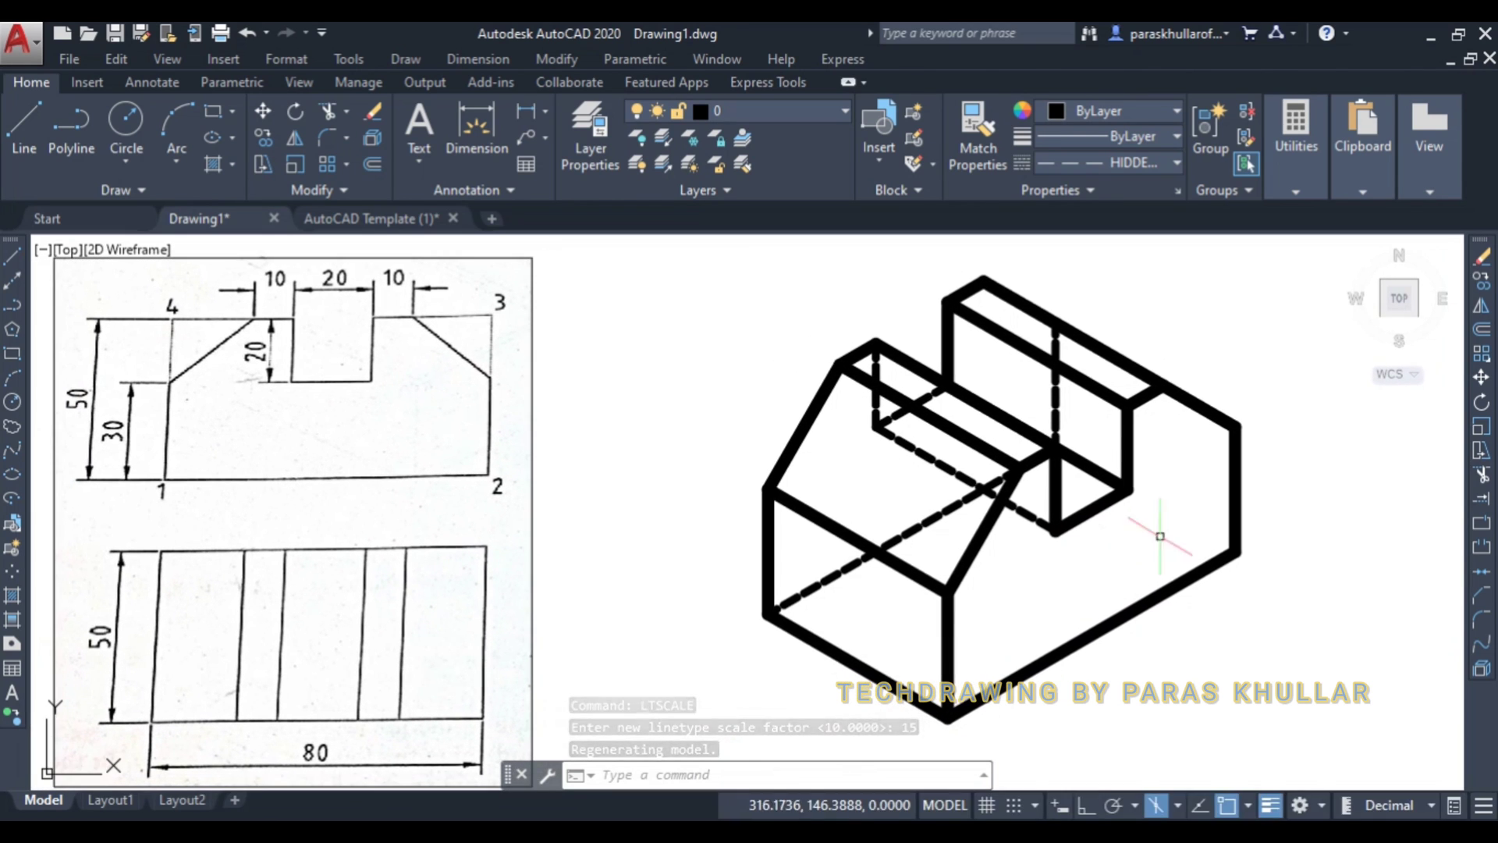
key(F8)
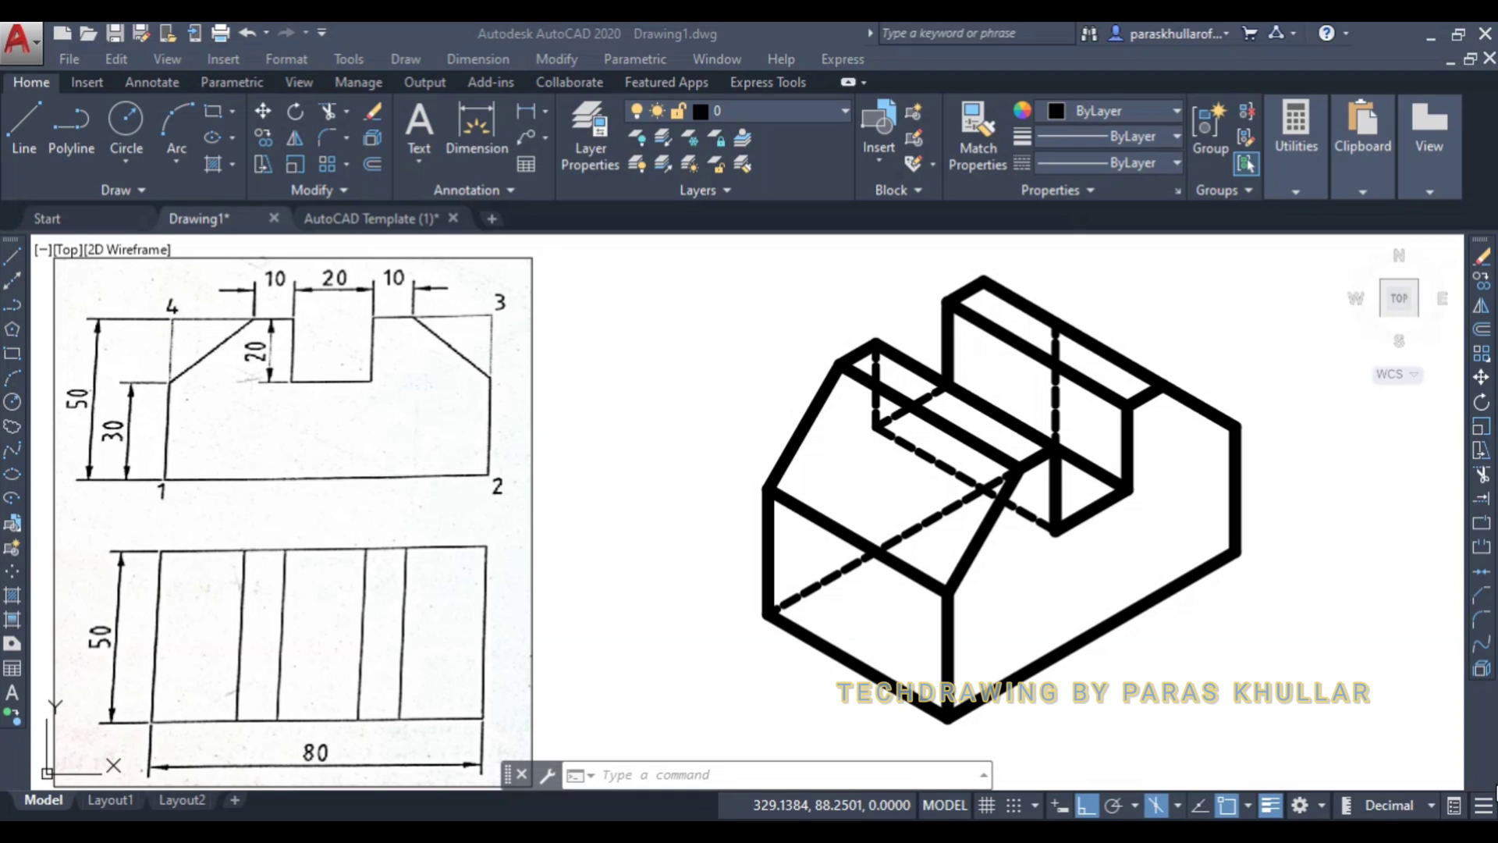
click(525, 114)
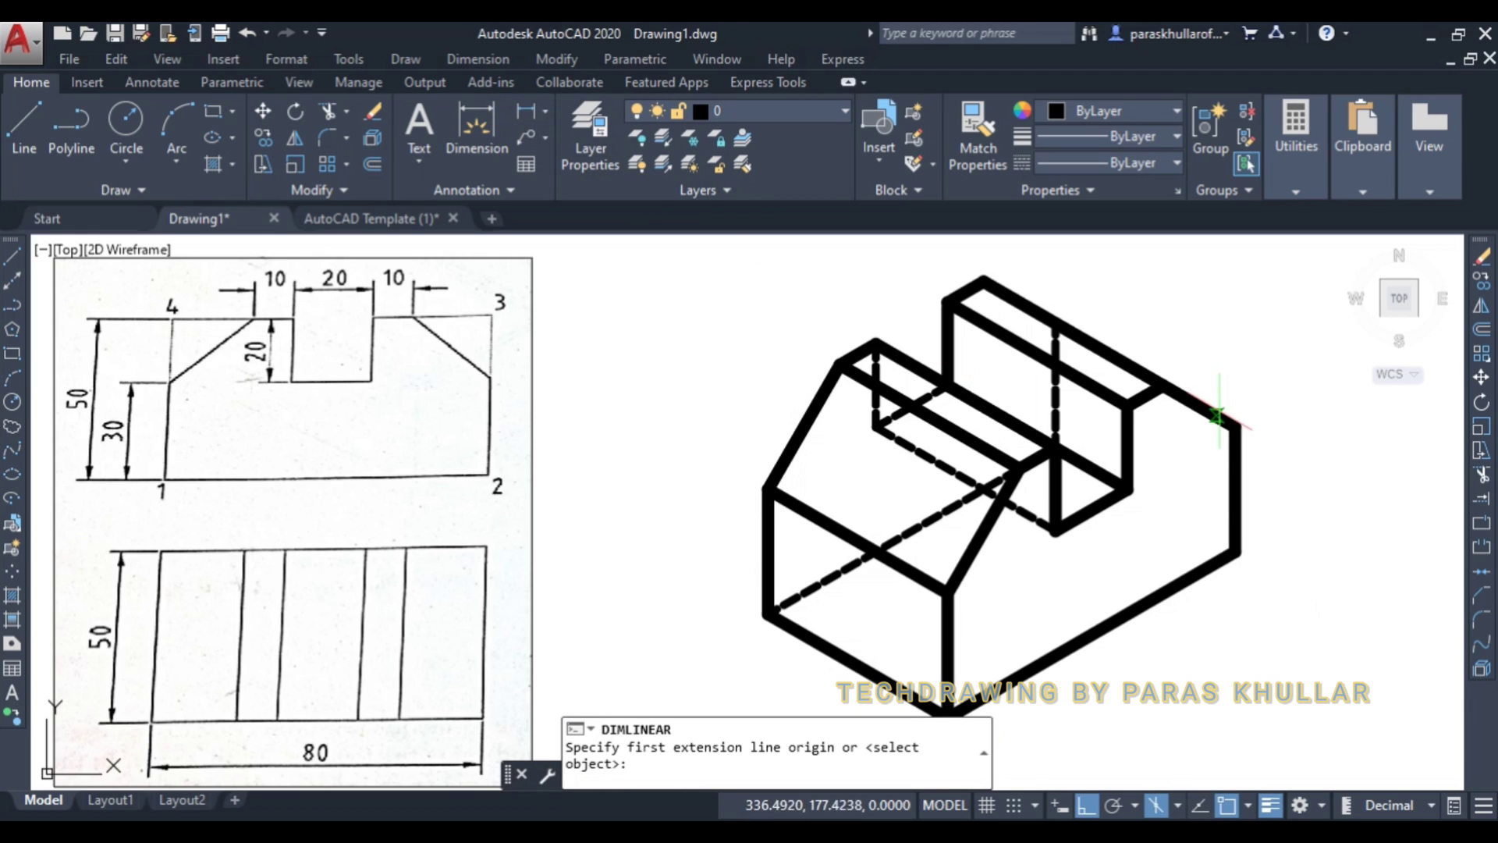
click(1235, 425)
click(1236, 552)
click(1274, 549)
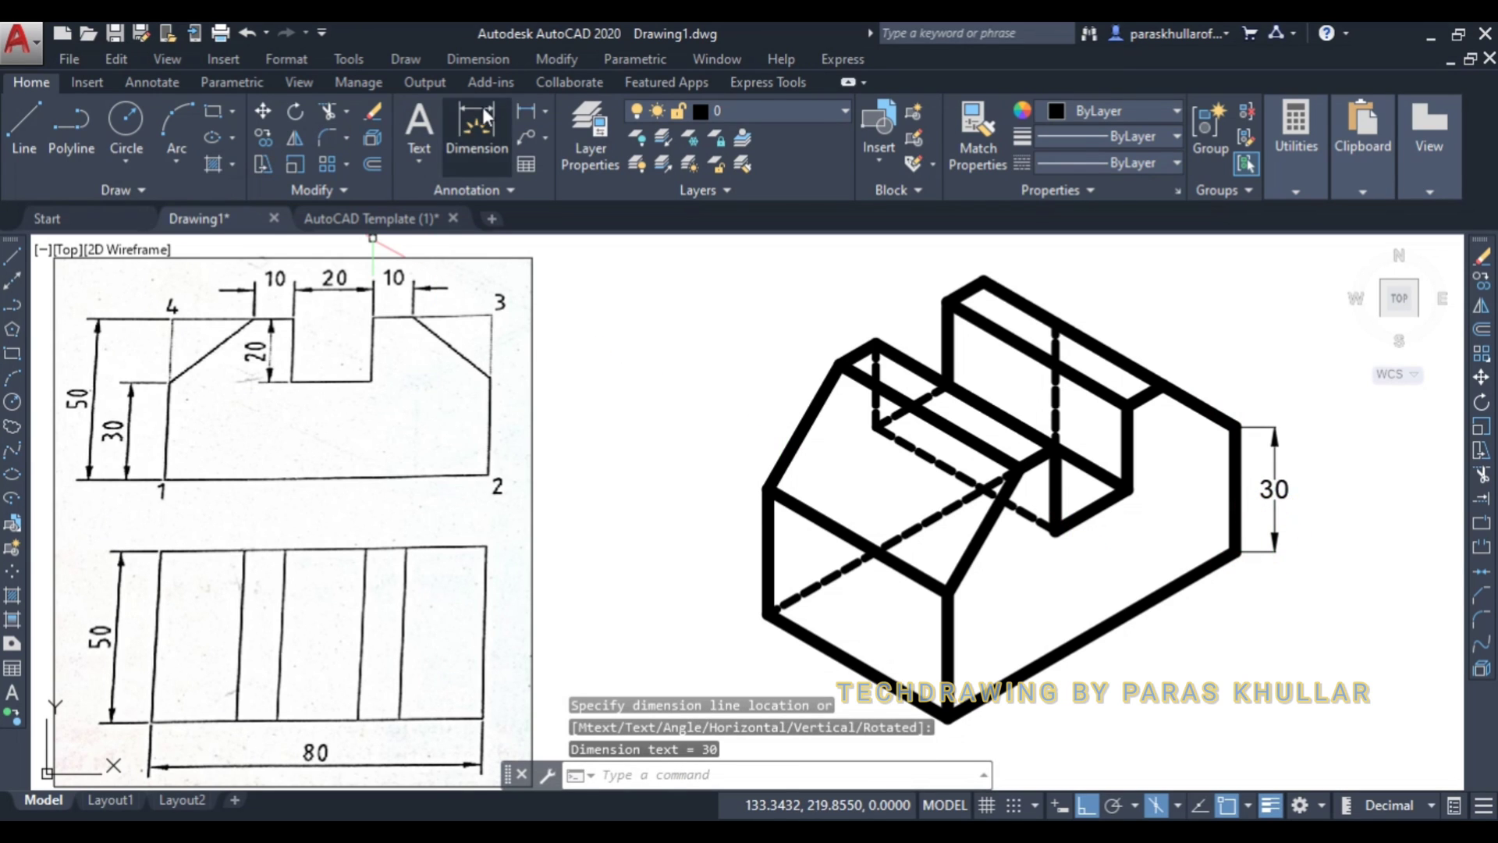
- Add a linear dimension for the block's overall height from the right end of the flat top, outside the existing vertical dimension
click(515, 108)
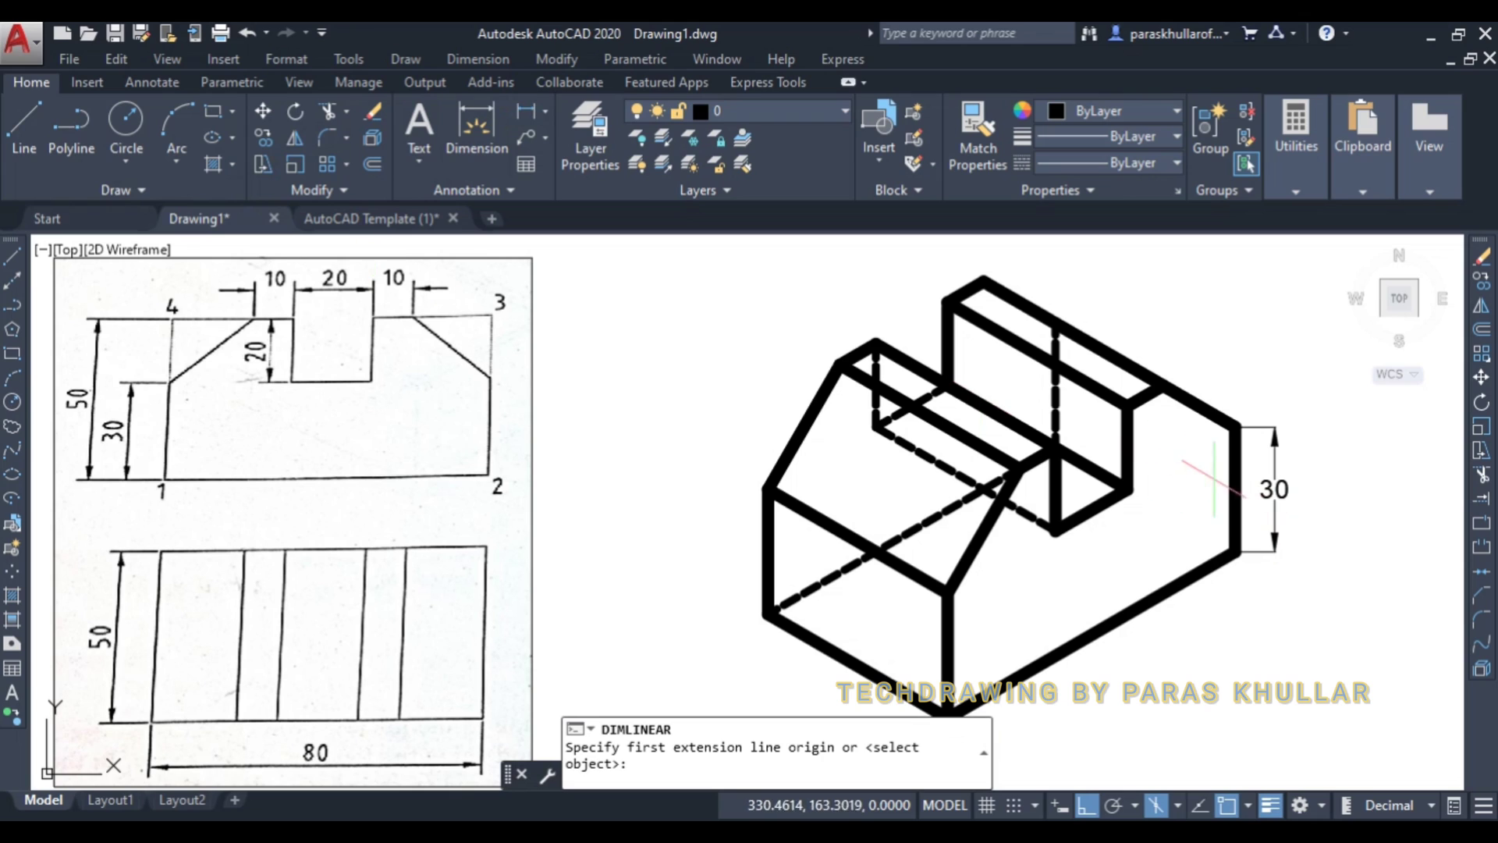
click(1162, 385)
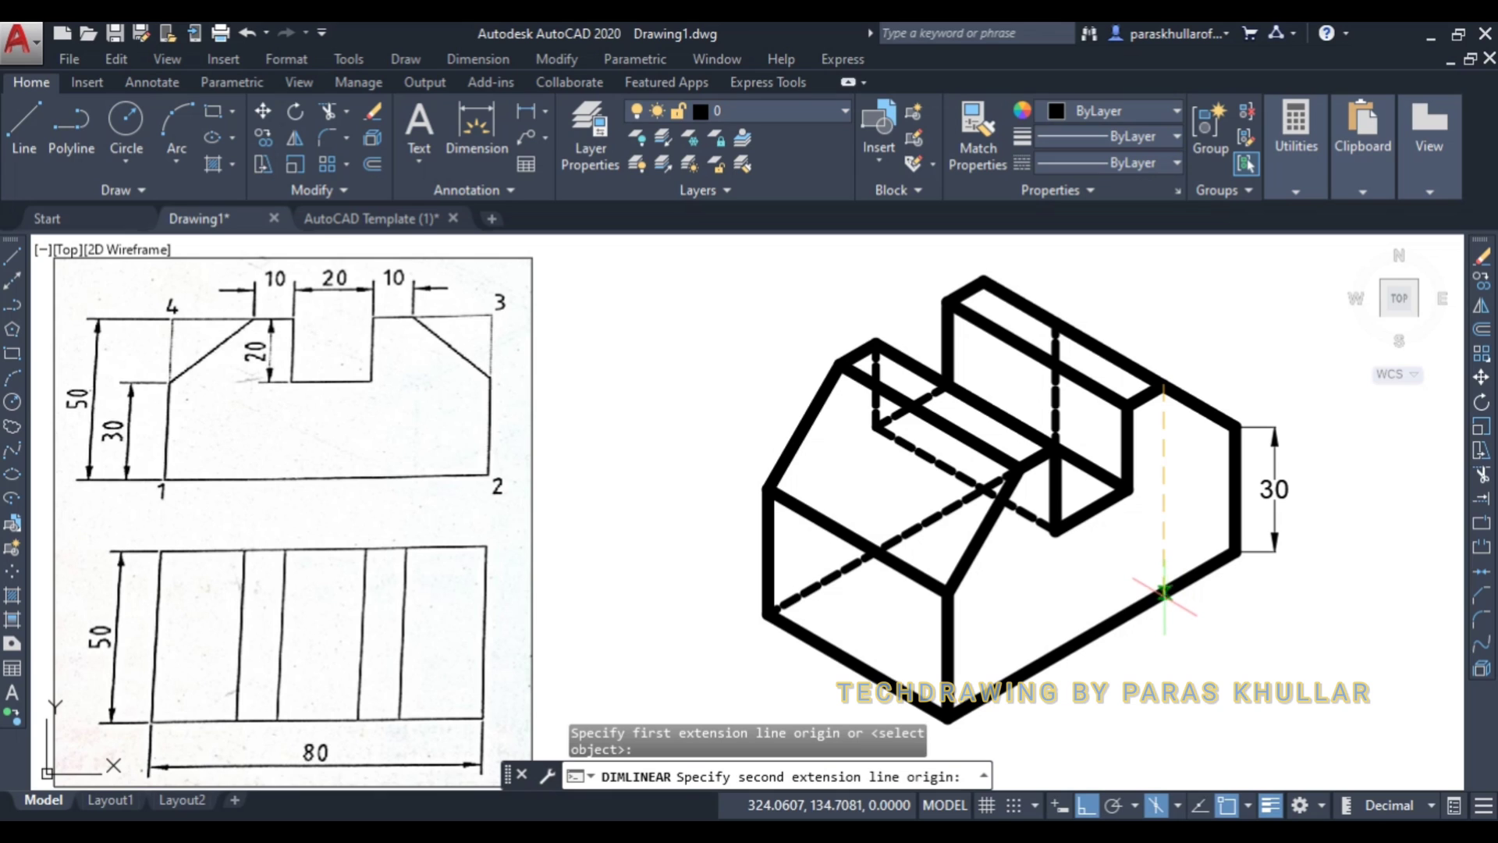
click(1162, 591)
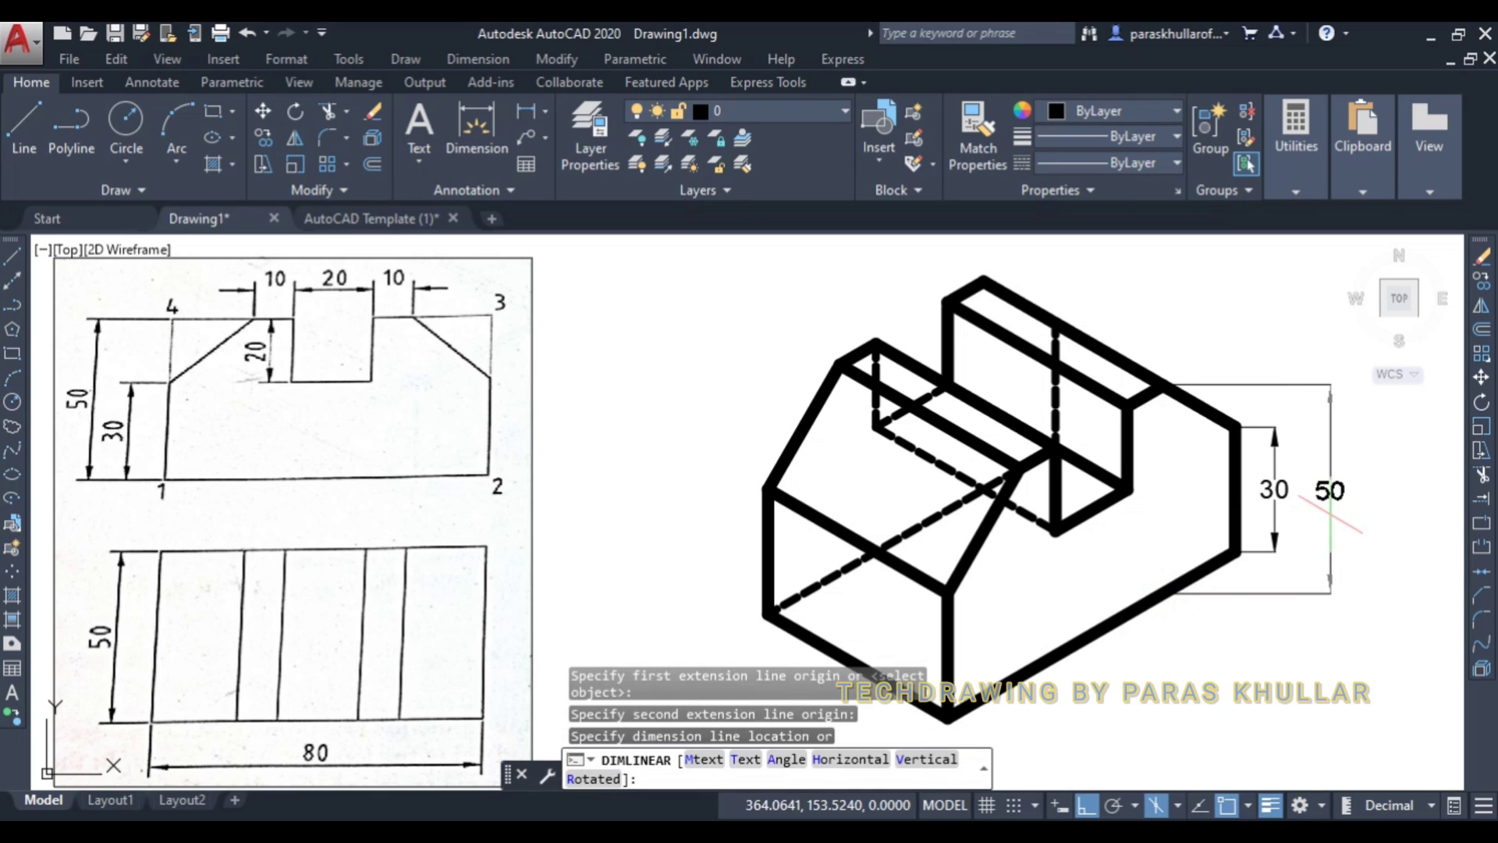
click(1317, 527)
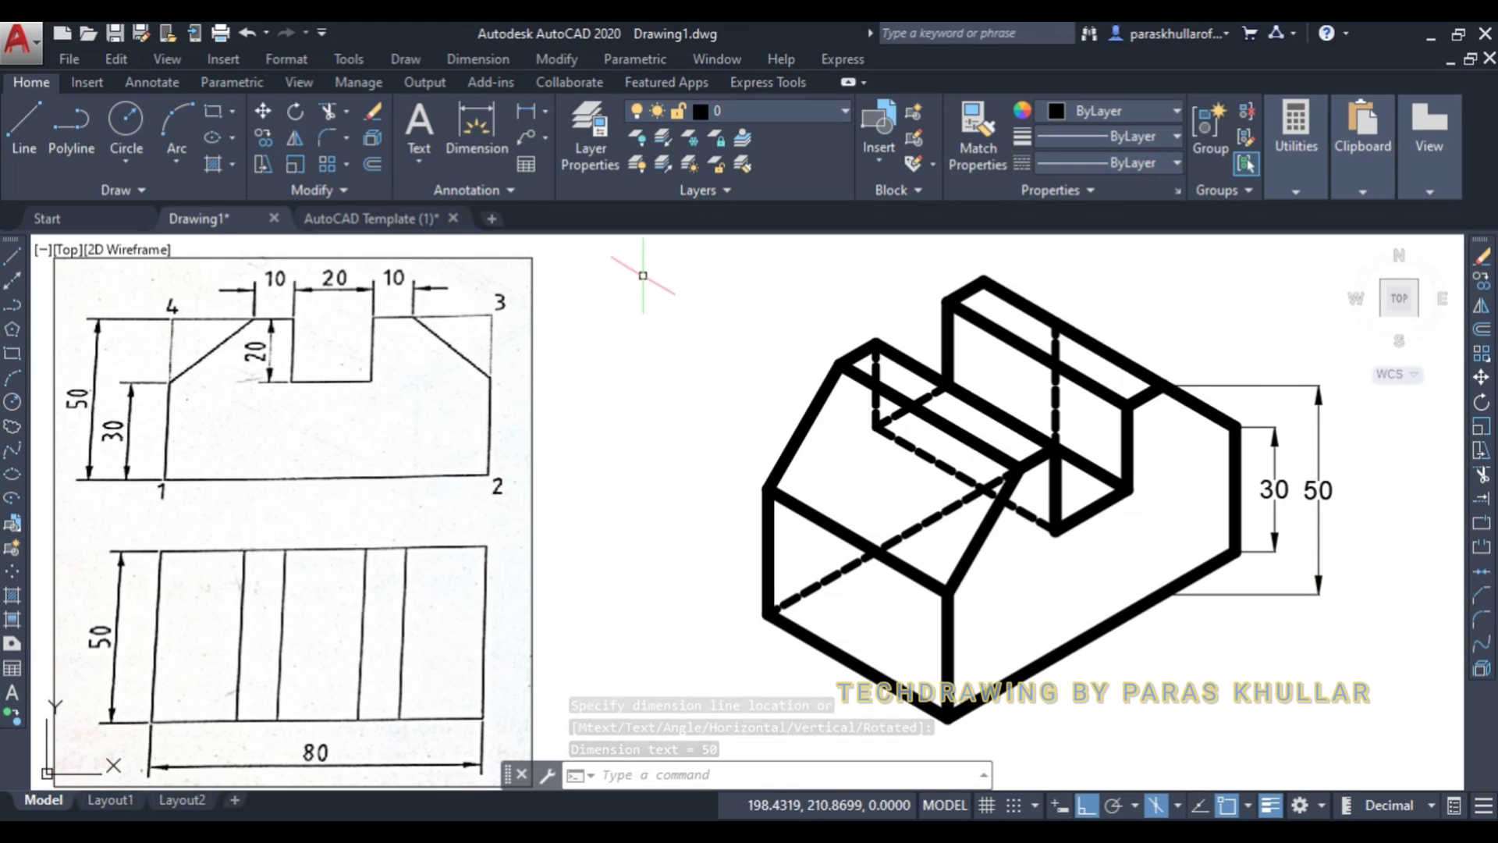
- Add an aligned dimension to the block's lower-left base edge, placed below the edge
click(547, 113)
click(554, 190)
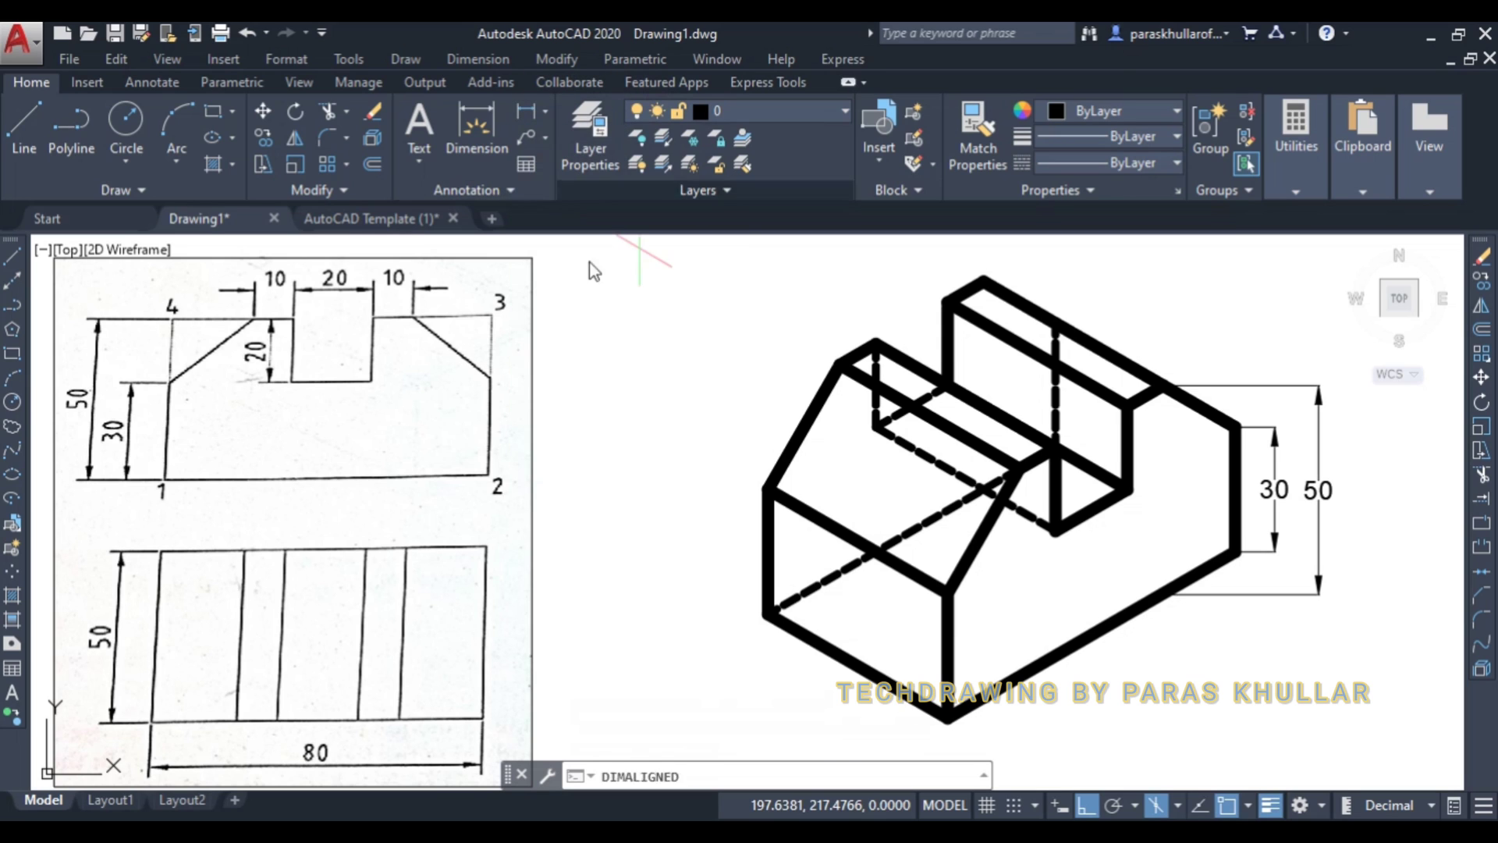
middle_drag(696, 528, 696, 479)
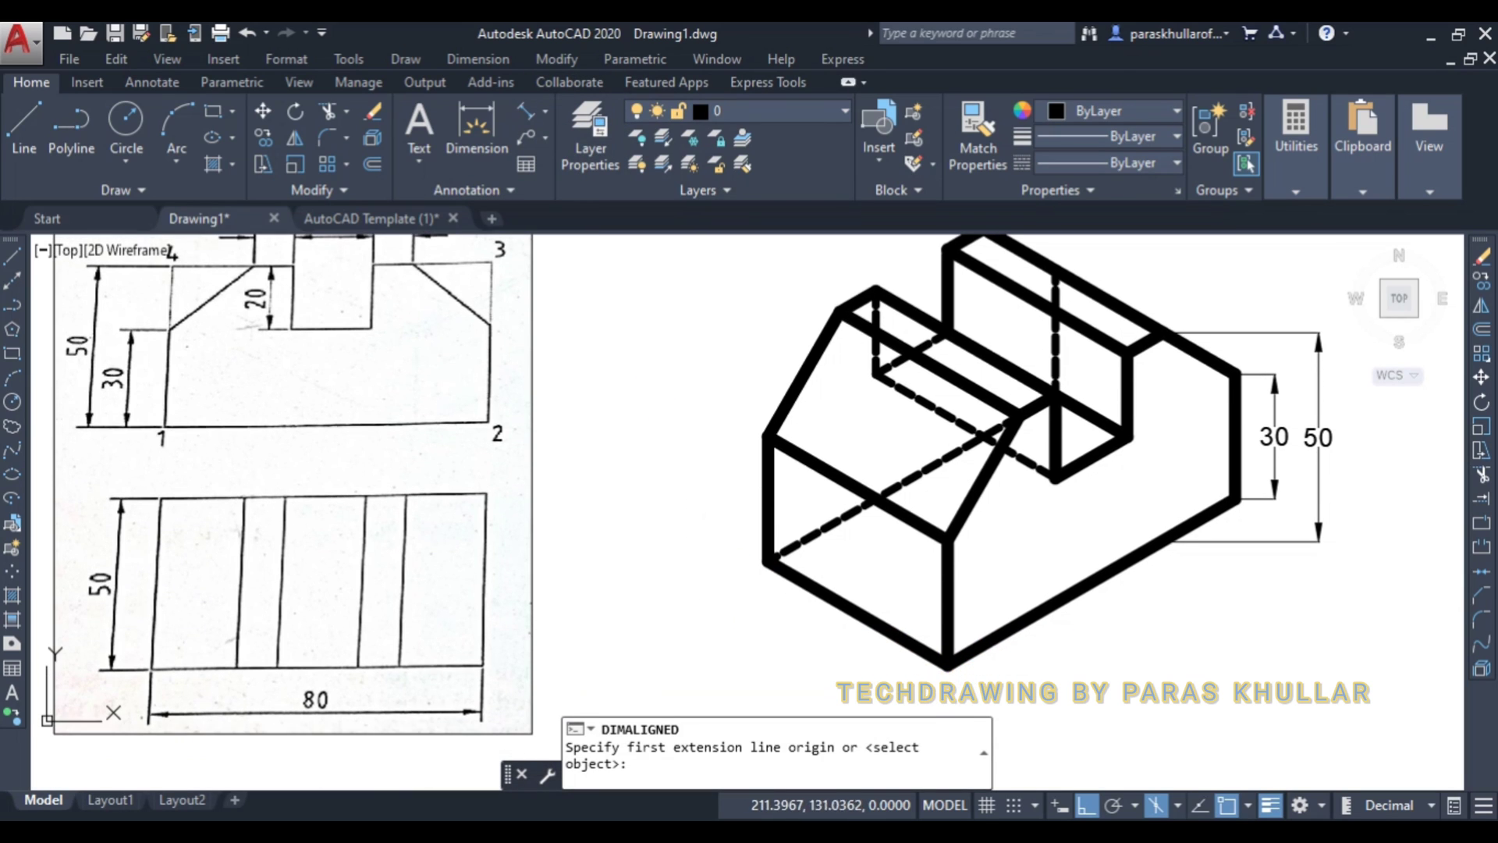
click(767, 559)
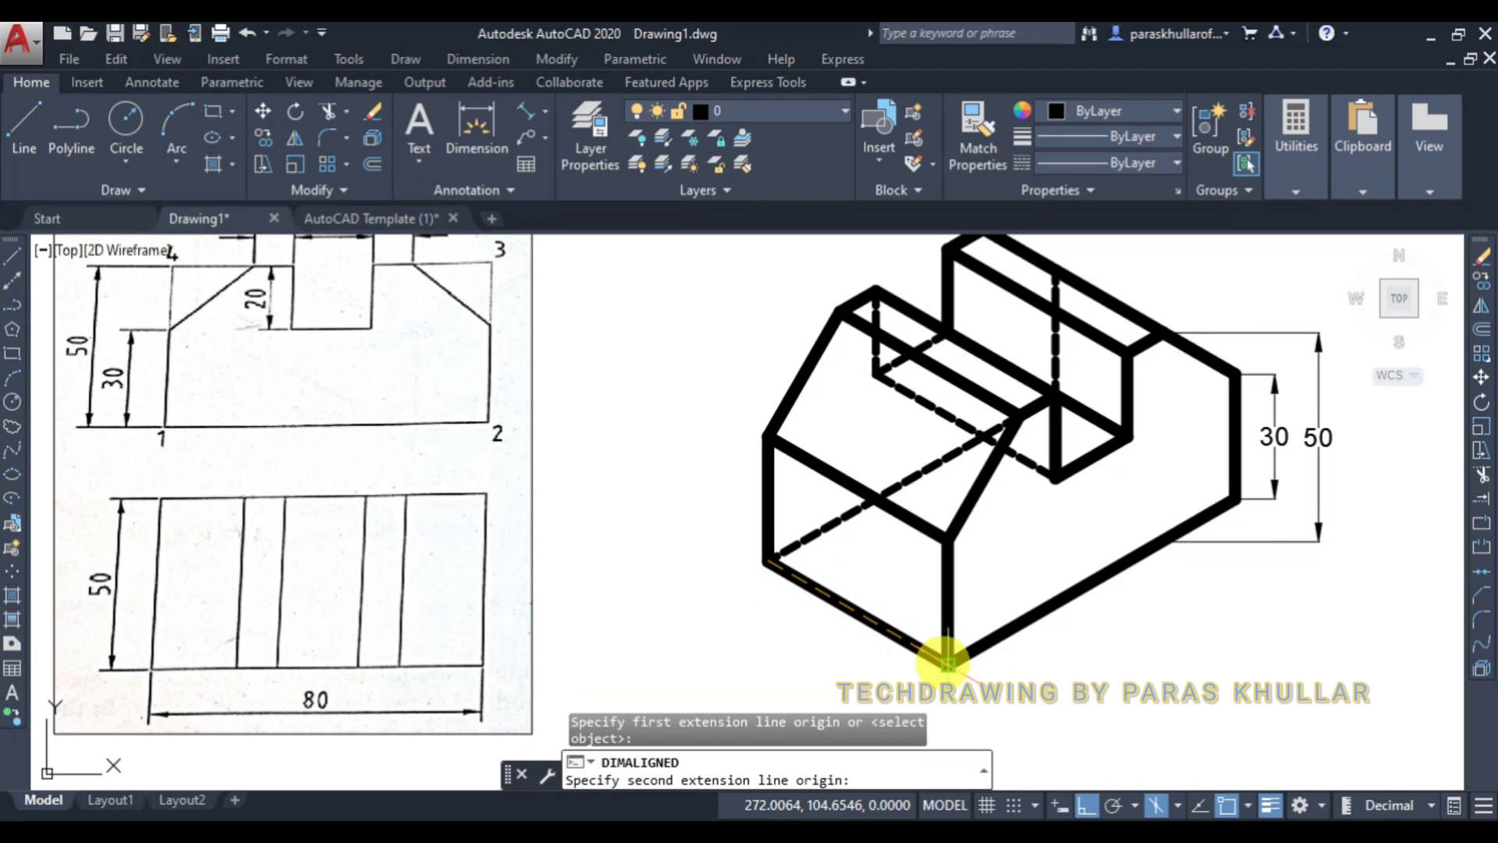
click(947, 662)
click(884, 667)
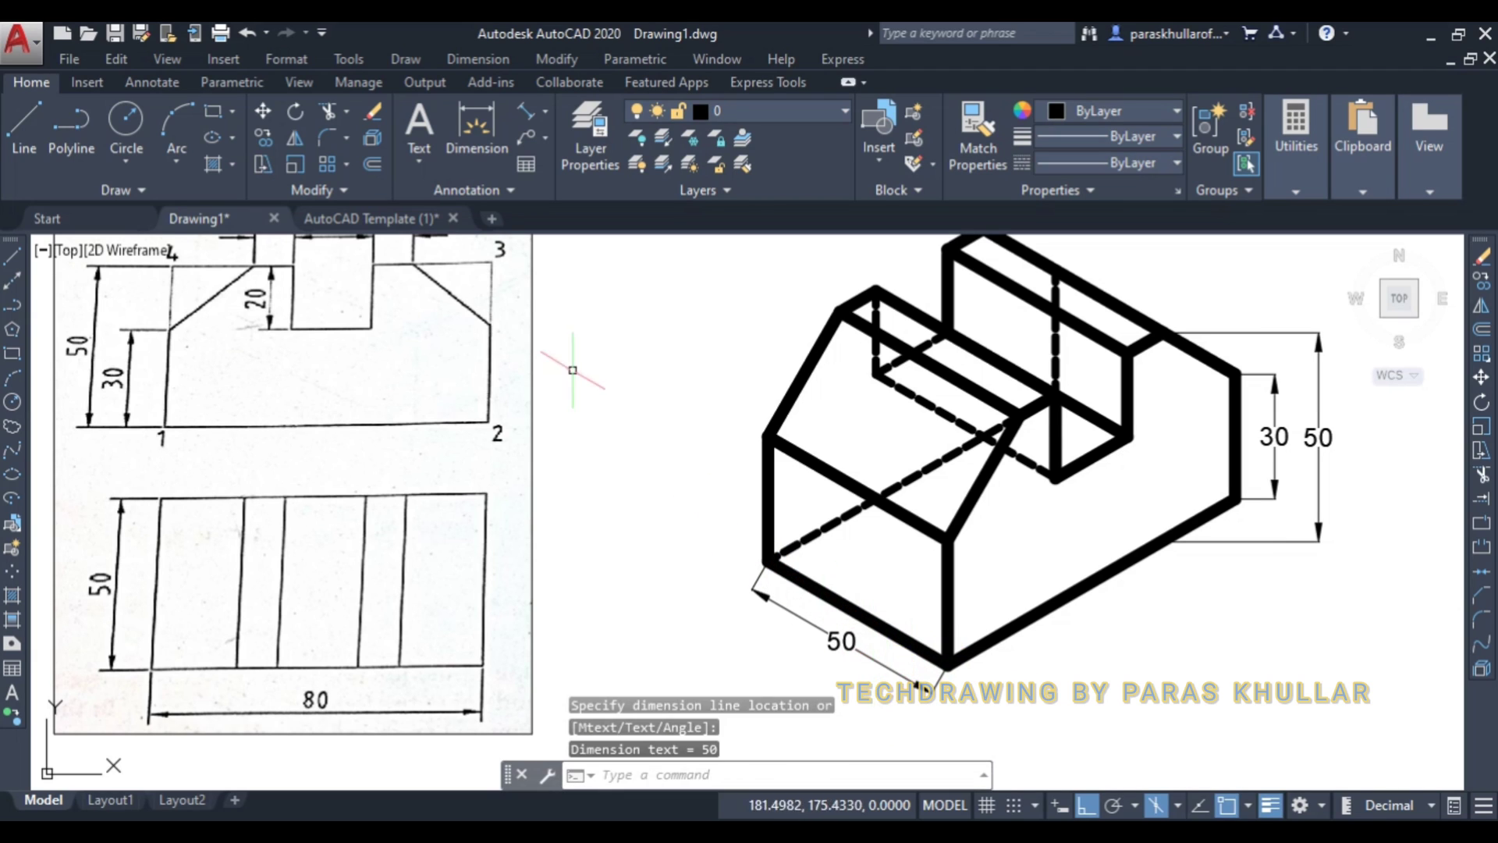
- Add an aligned dimension across the flat top strip beside the left slope, placed above its back end
mouse_move(656, 320)
middle_down()
mouse_move(632, 391)
mouse_move(659, 386)
middle_up()
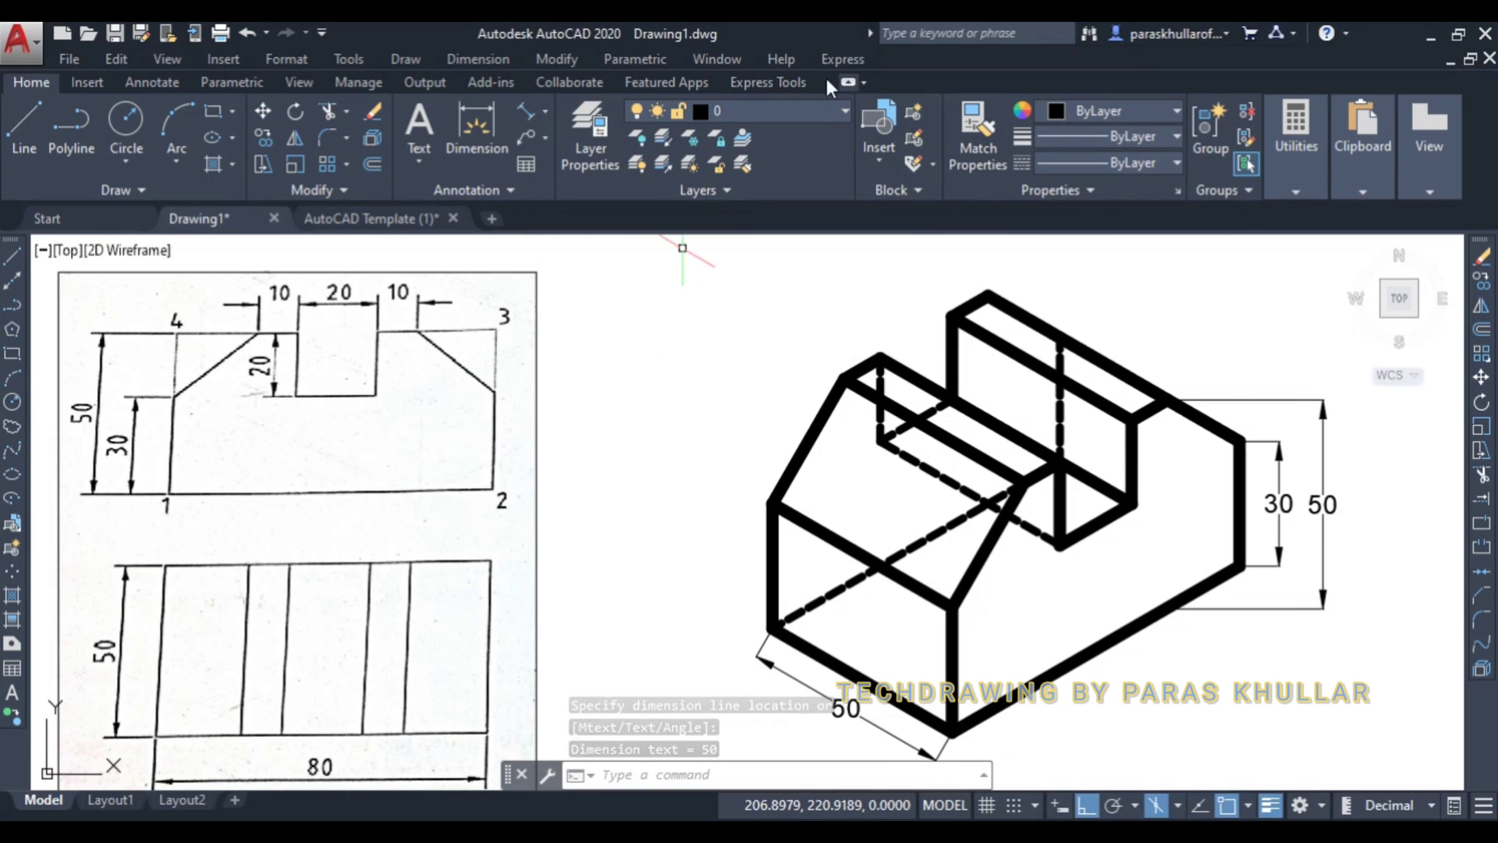
click(522, 119)
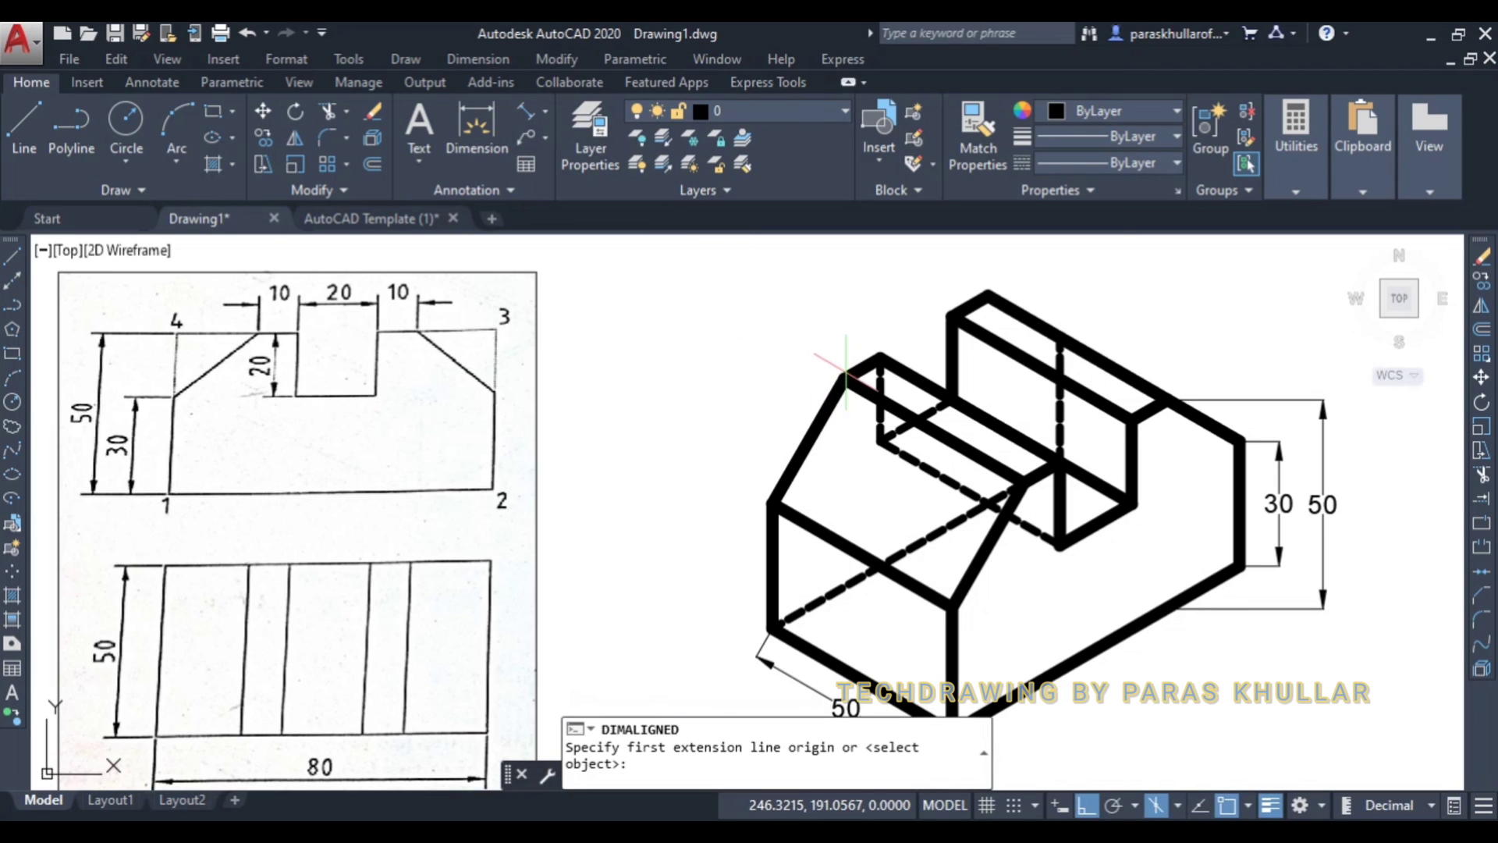
click(845, 377)
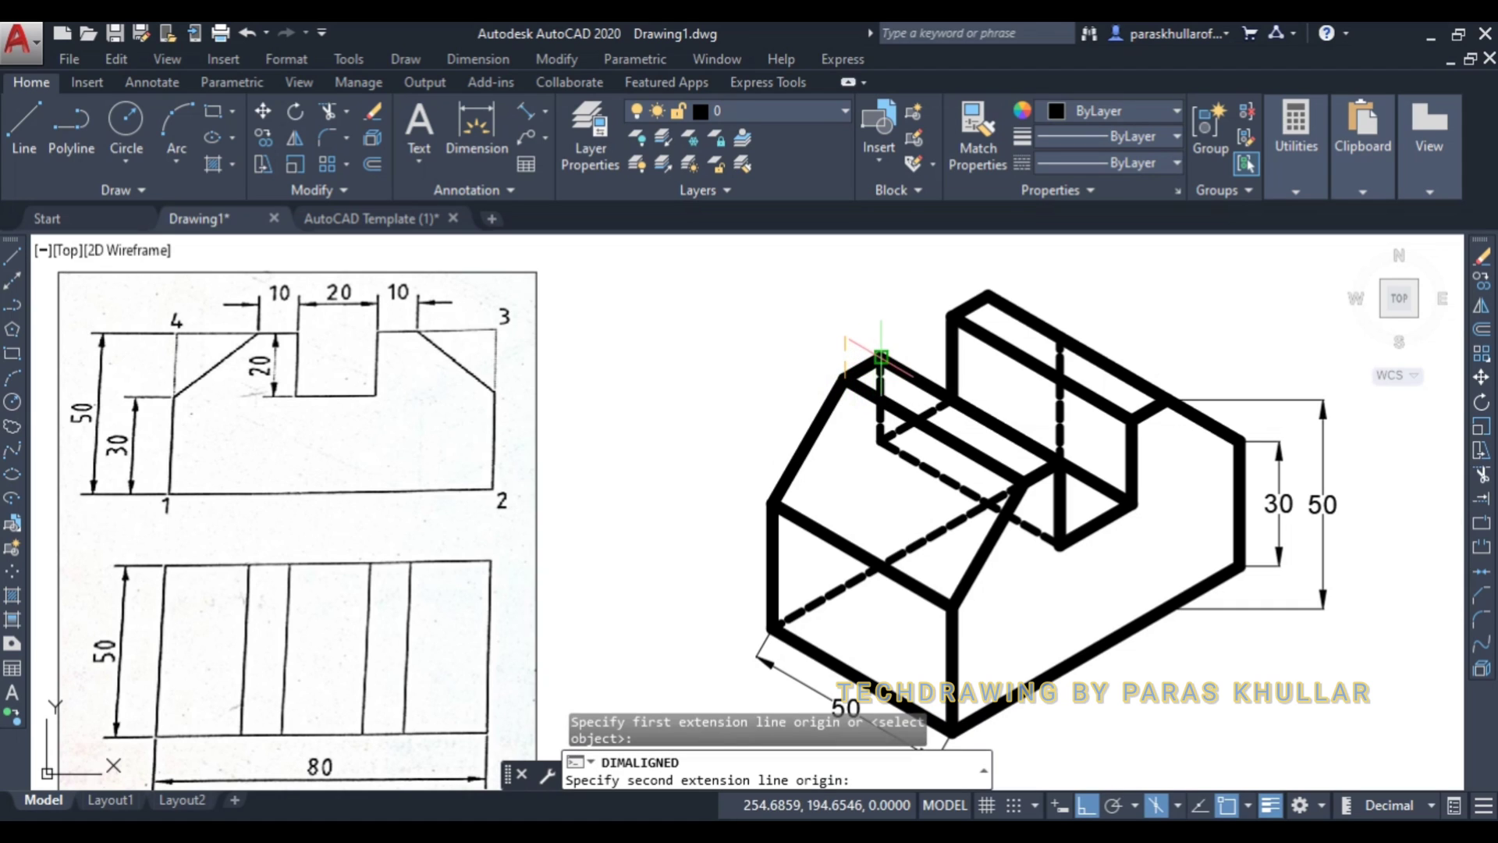
click(880, 357)
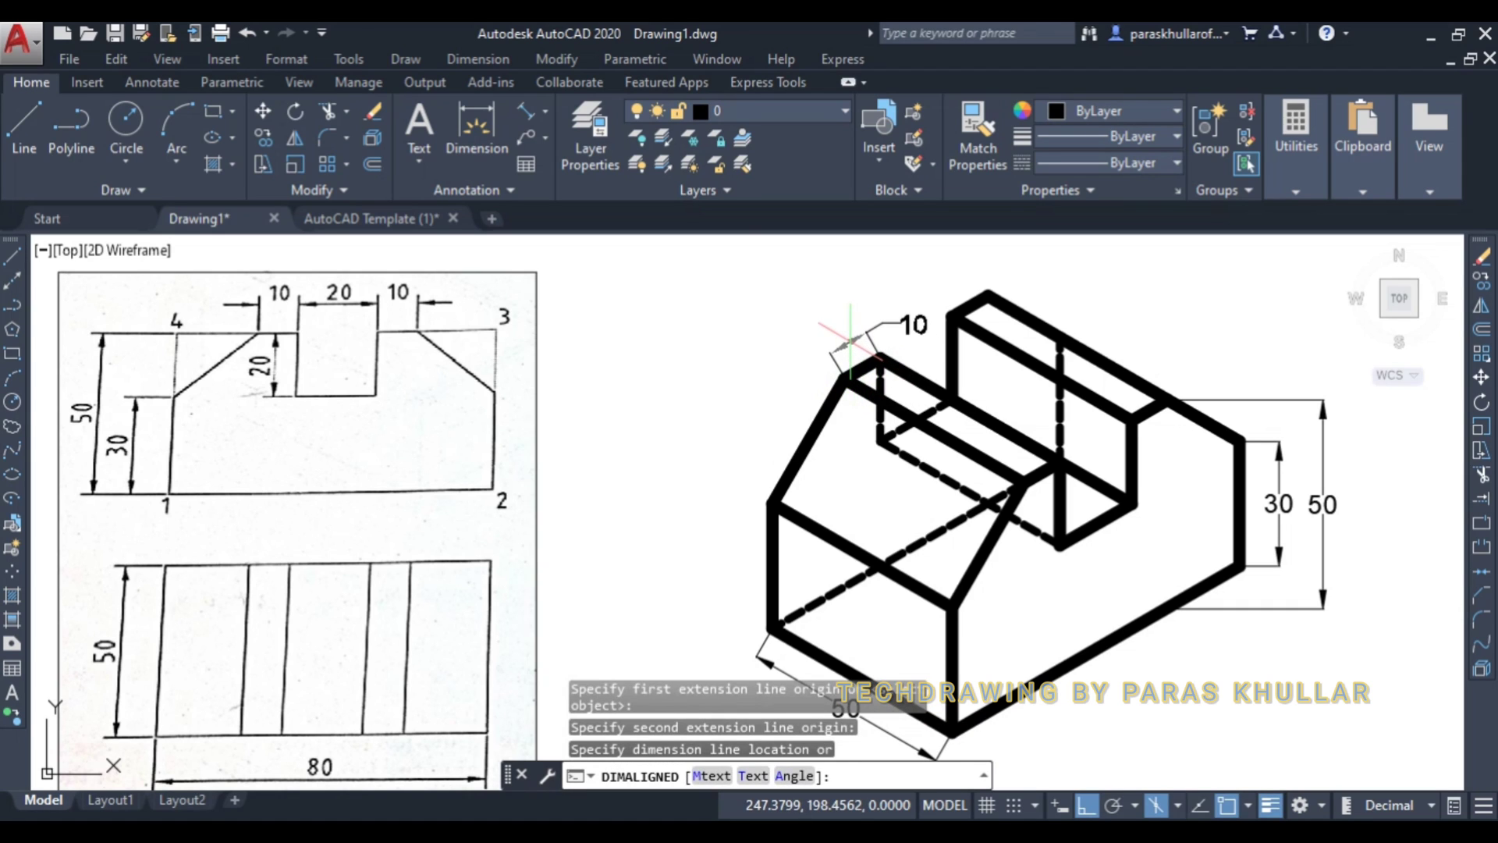
click(844, 339)
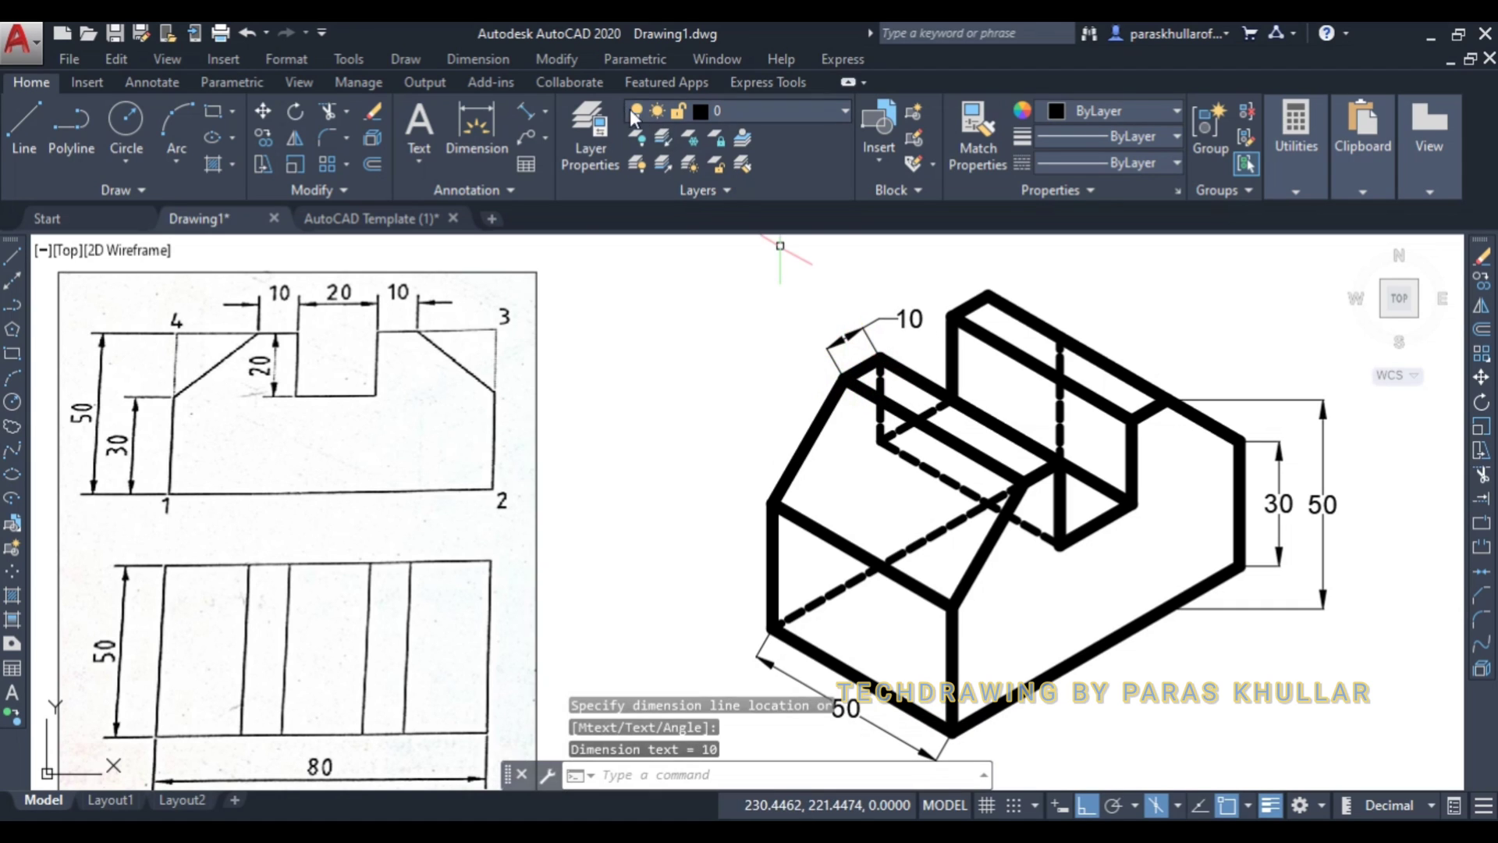
- Add an aligned dimension across the slot's opening between the back upper corners of its two walls
key(space)
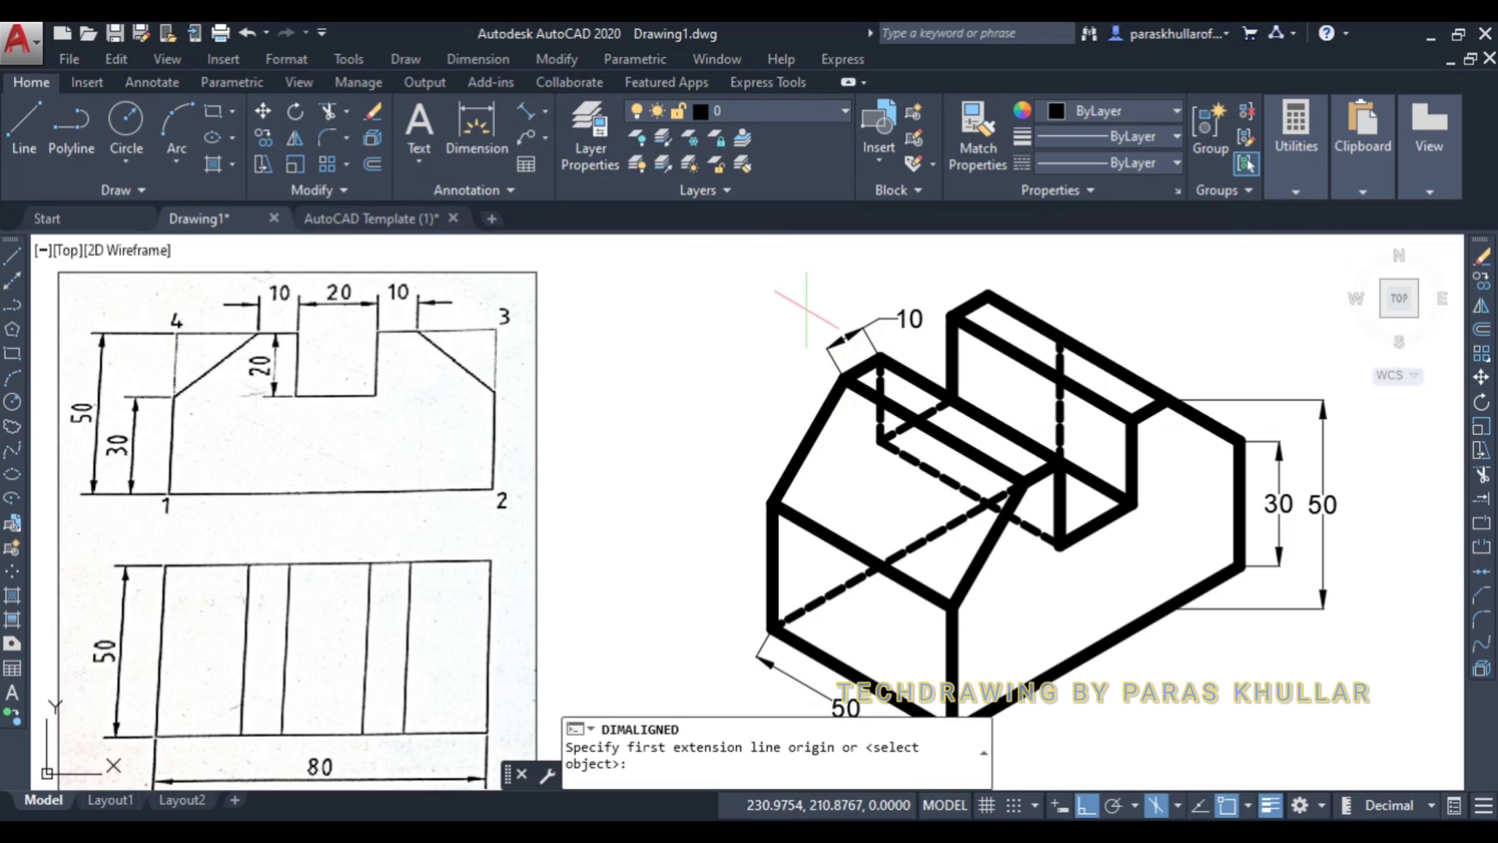
click(880, 357)
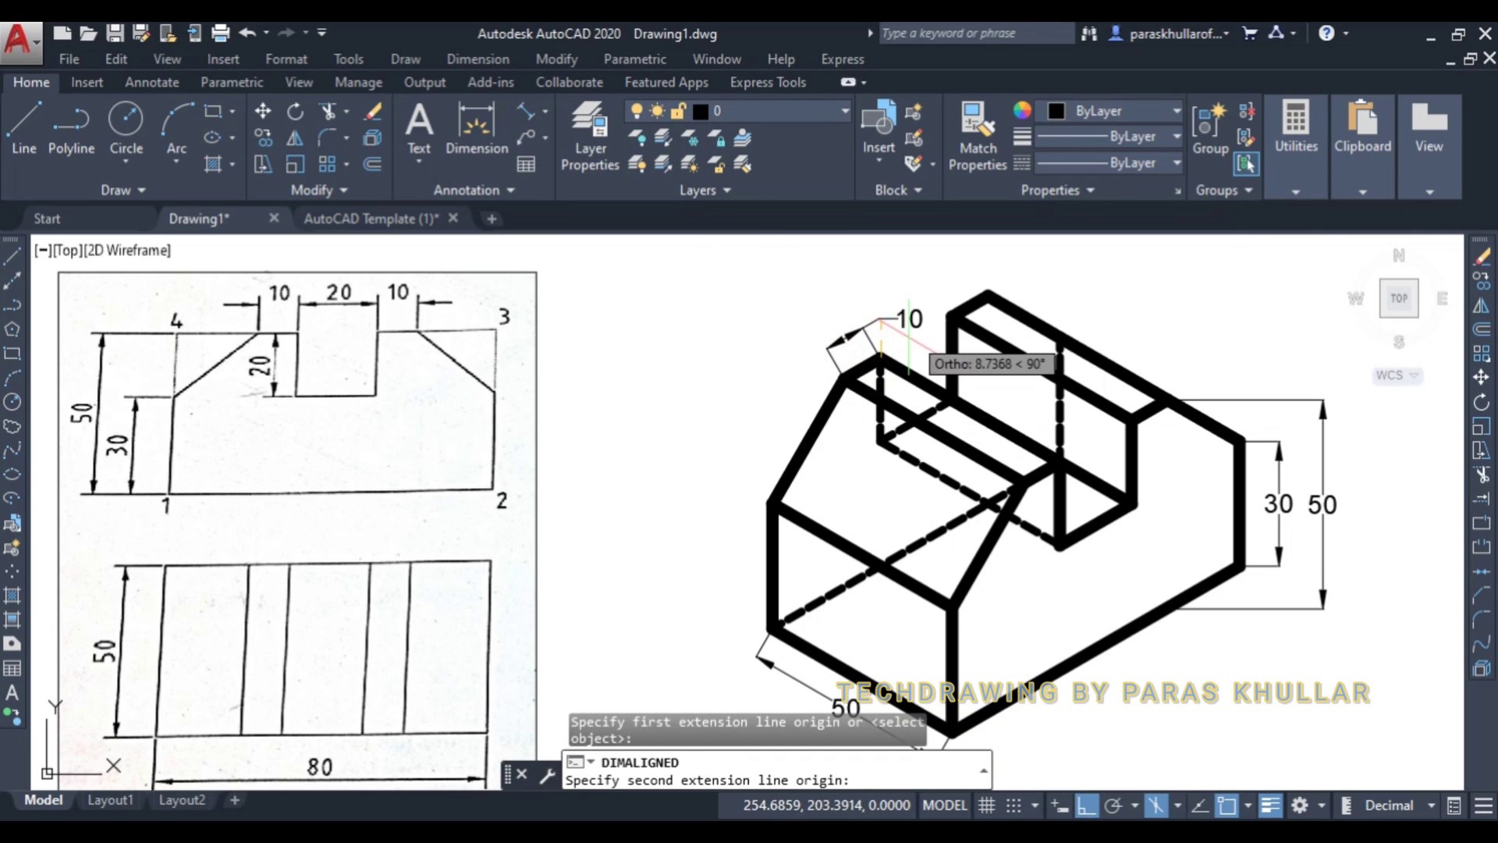
click(952, 316)
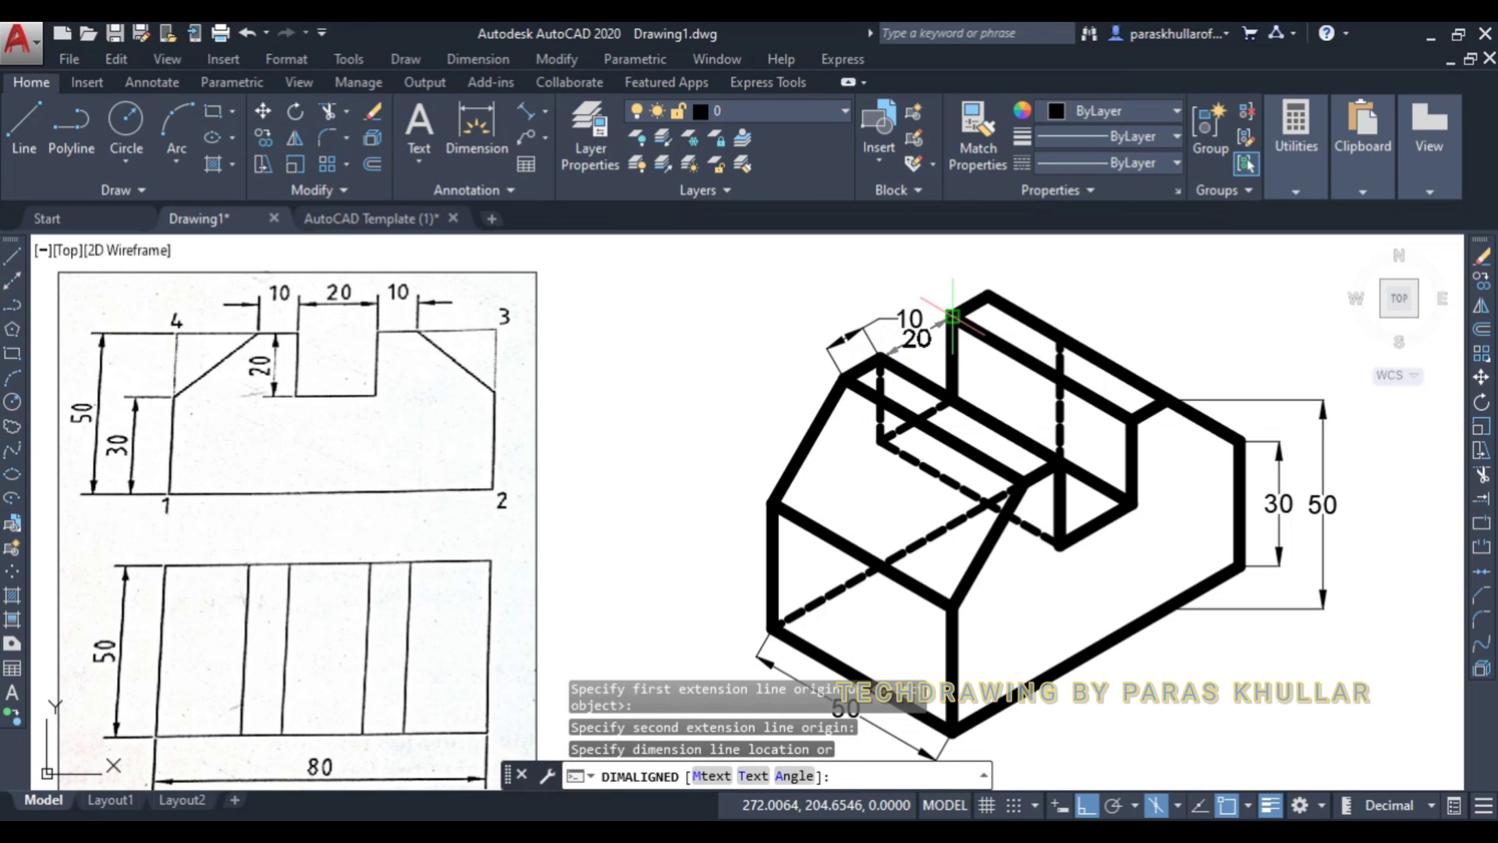
click(951, 316)
- Add an aligned dimension across the flat top strip on the slot's far side, placed above its back end
right_click(683, 309)
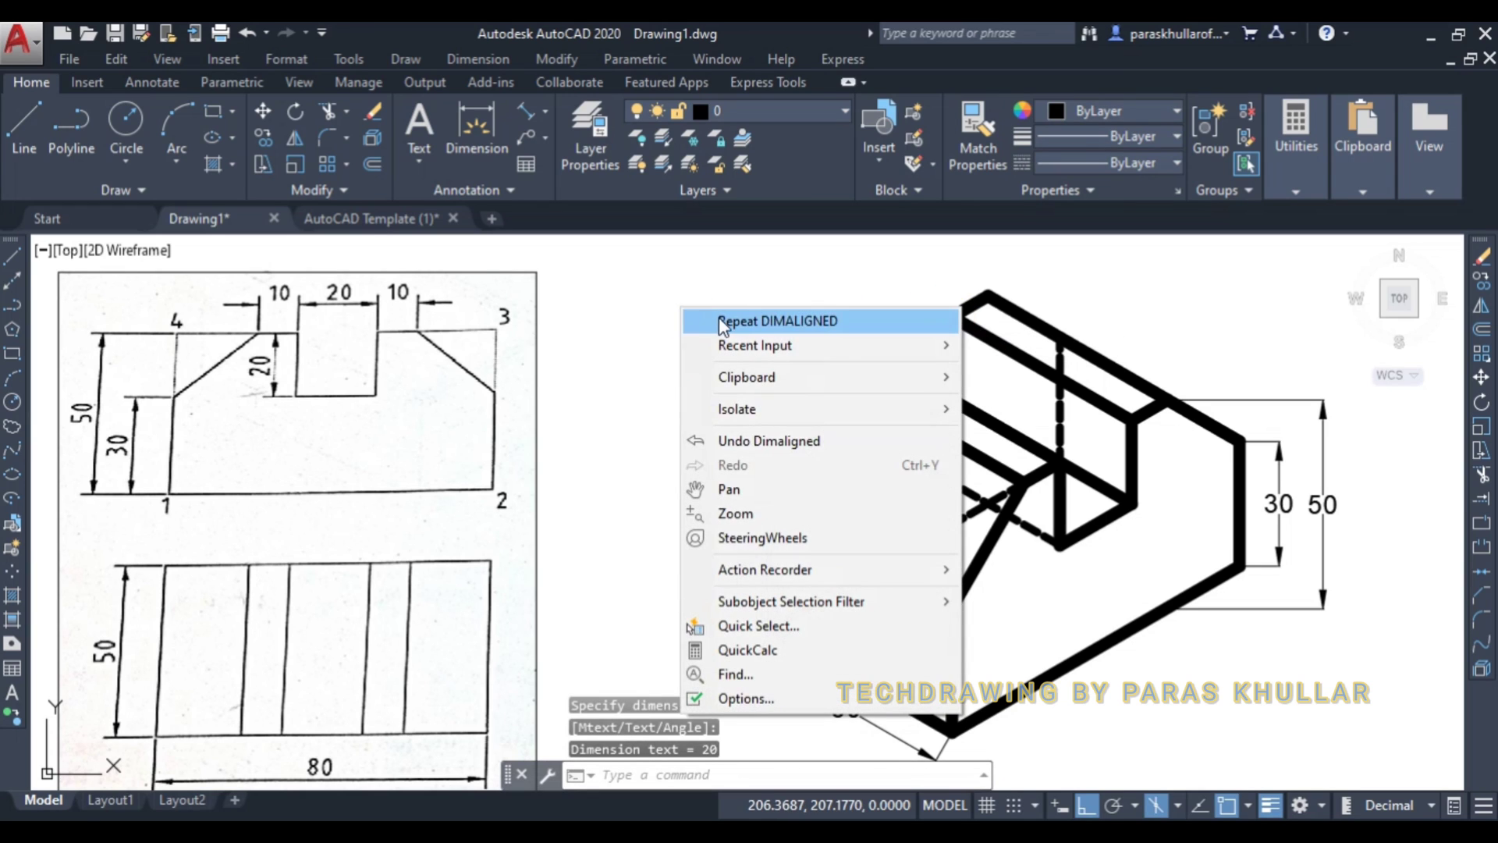
click(723, 322)
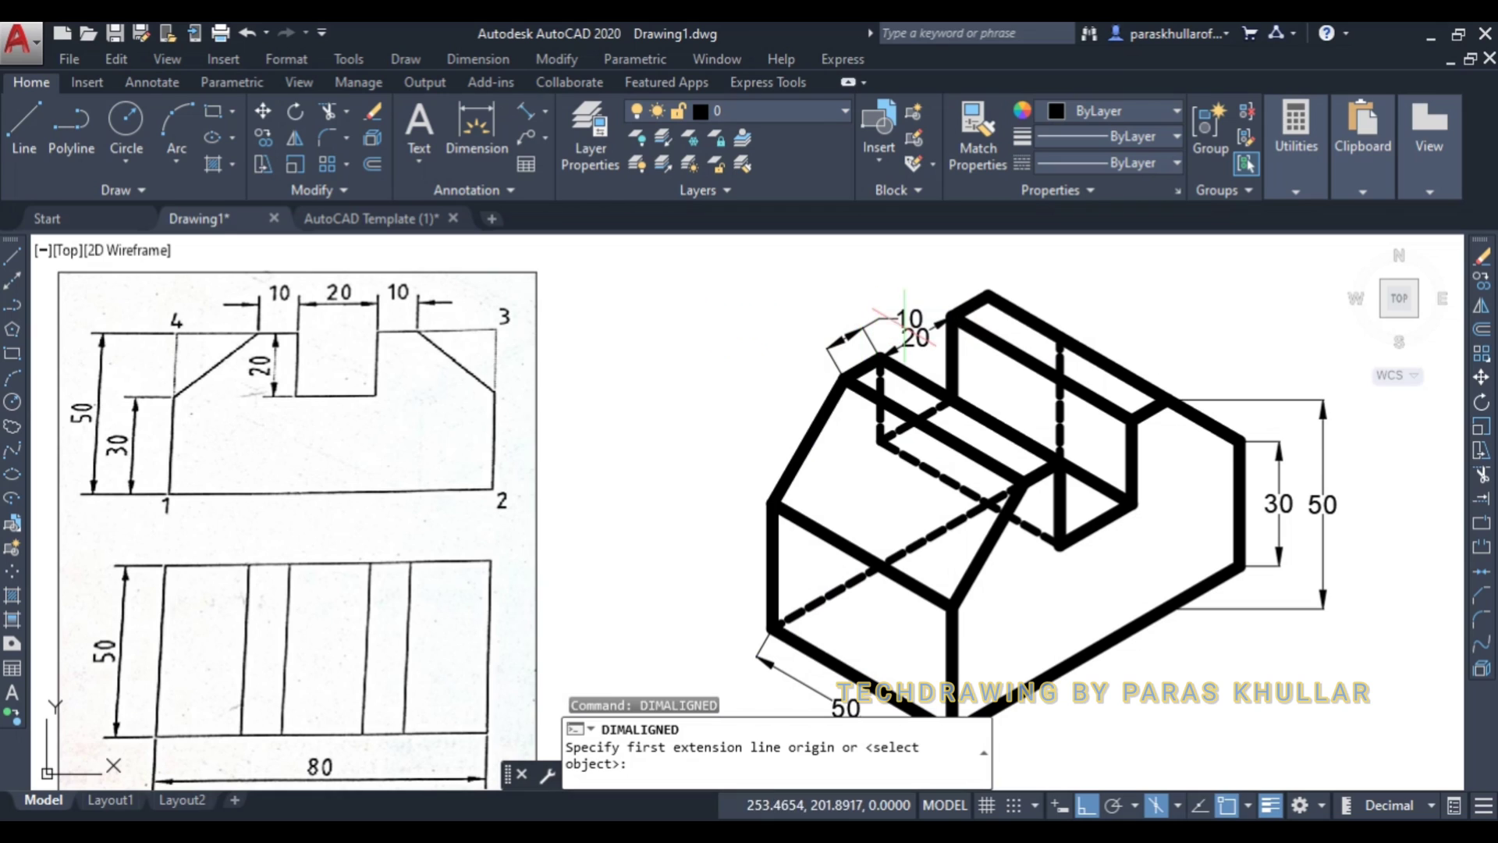
click(952, 312)
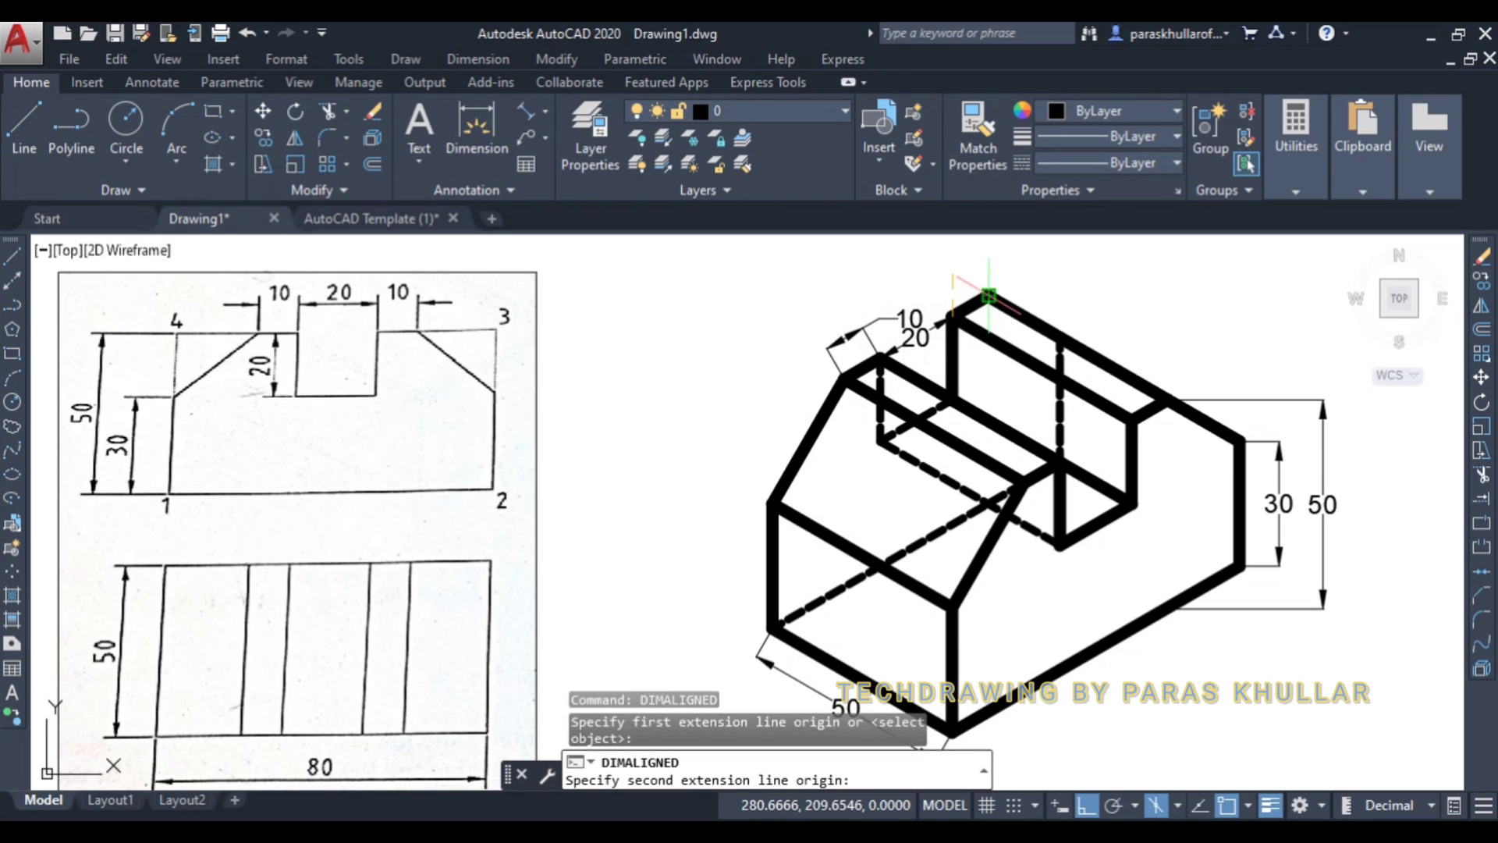
click(988, 295)
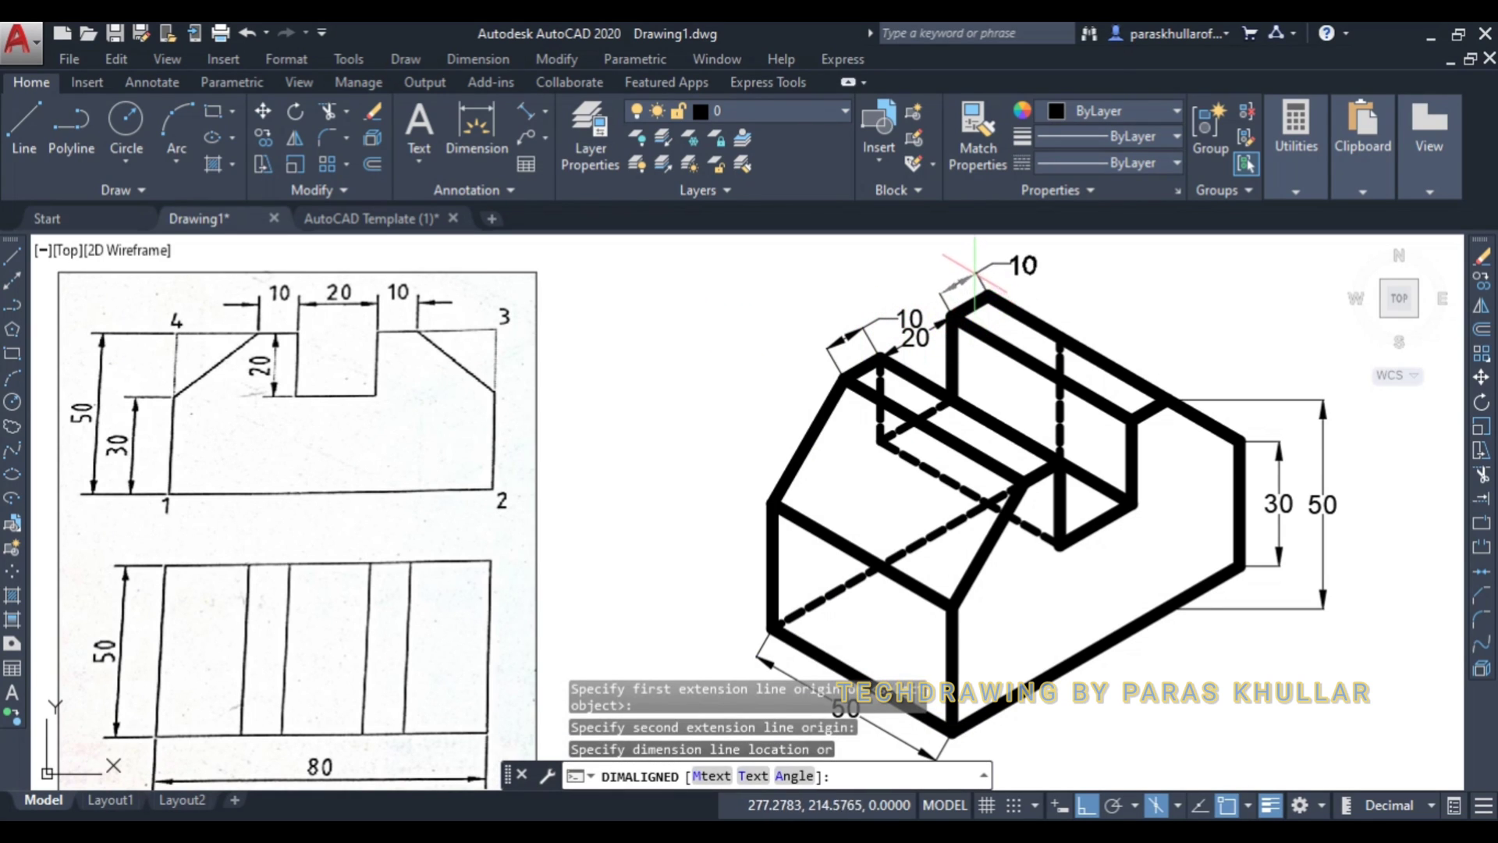
click(975, 275)
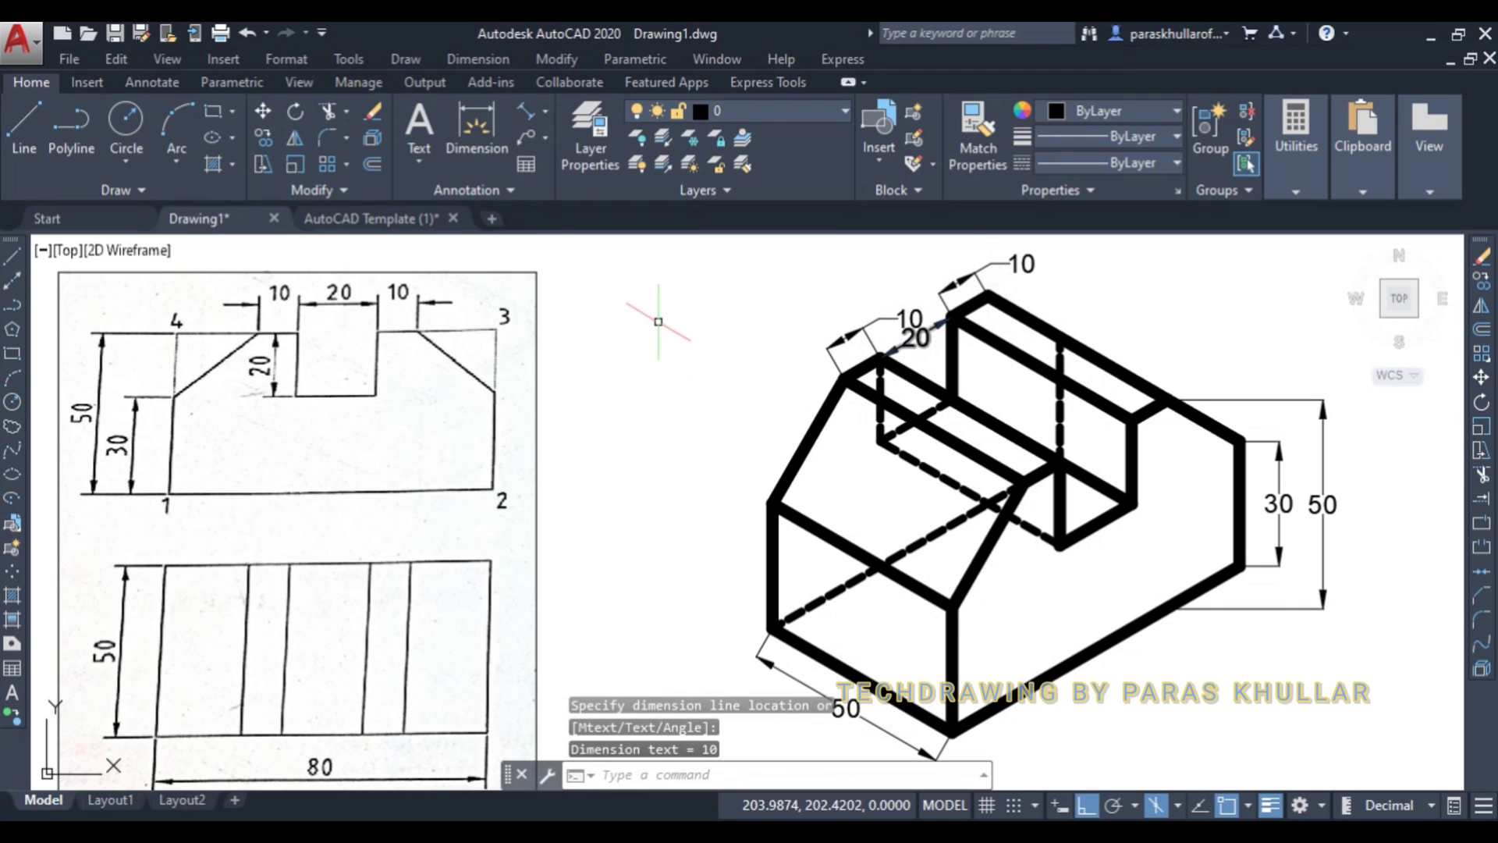
- Add an aligned dimension for the slot's depth along its right-hand vertical edge on the front face
right_click(670, 324)
click(691, 334)
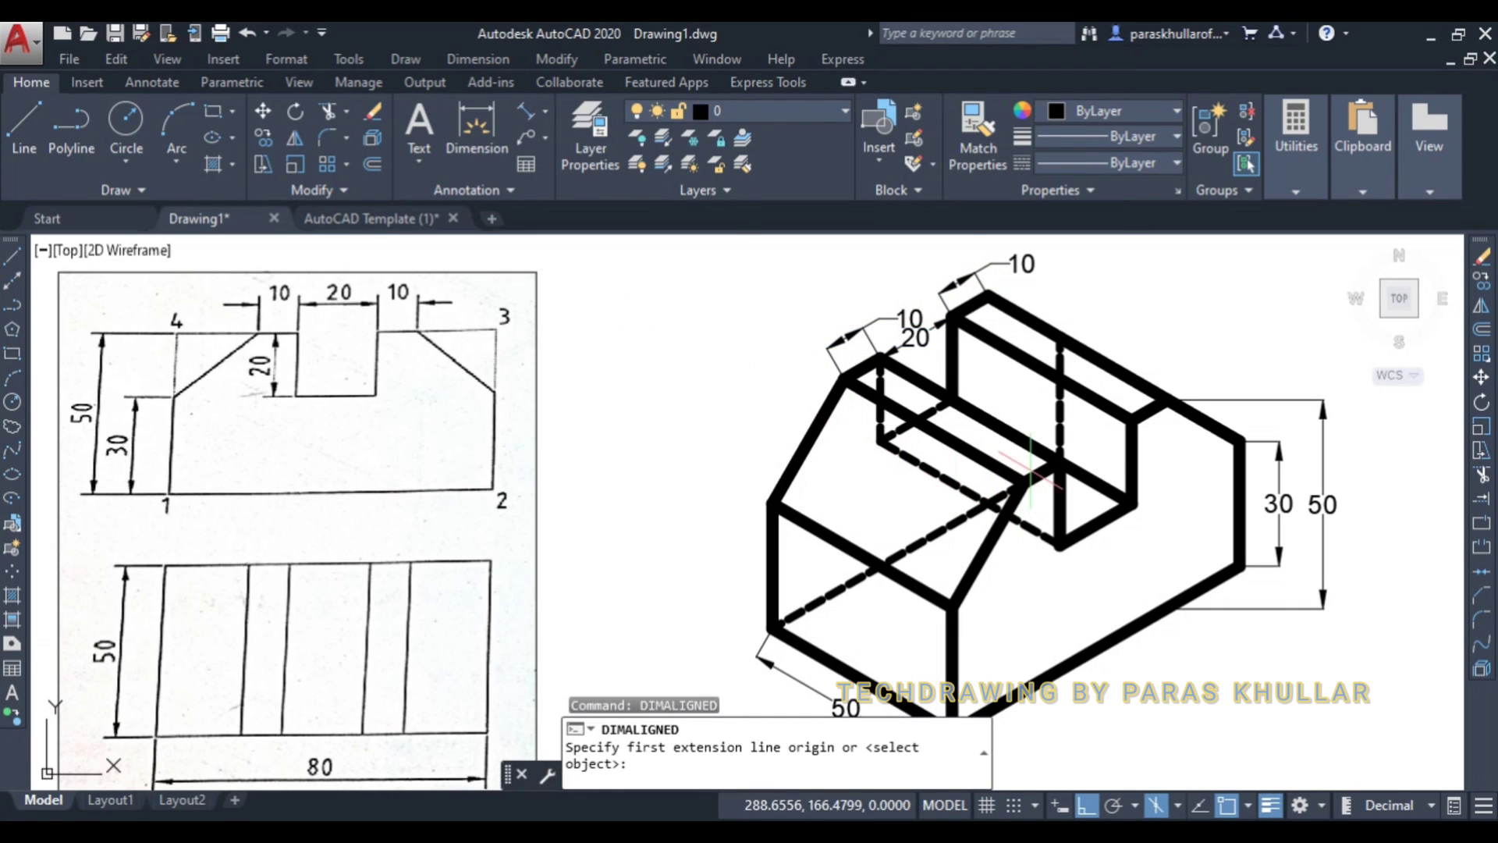
click(1135, 419)
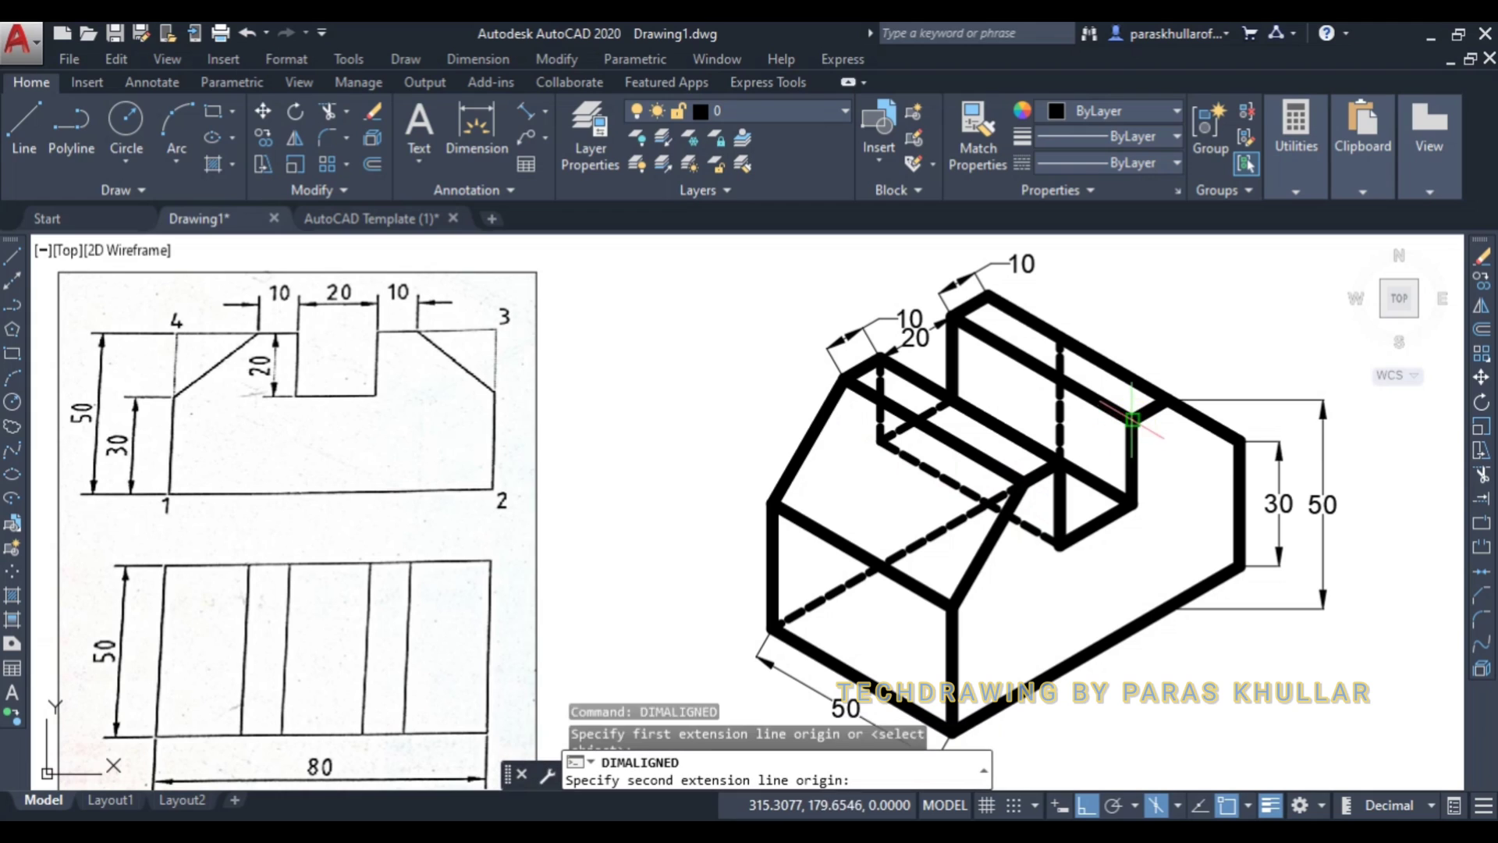
click(1131, 501)
click(1172, 485)
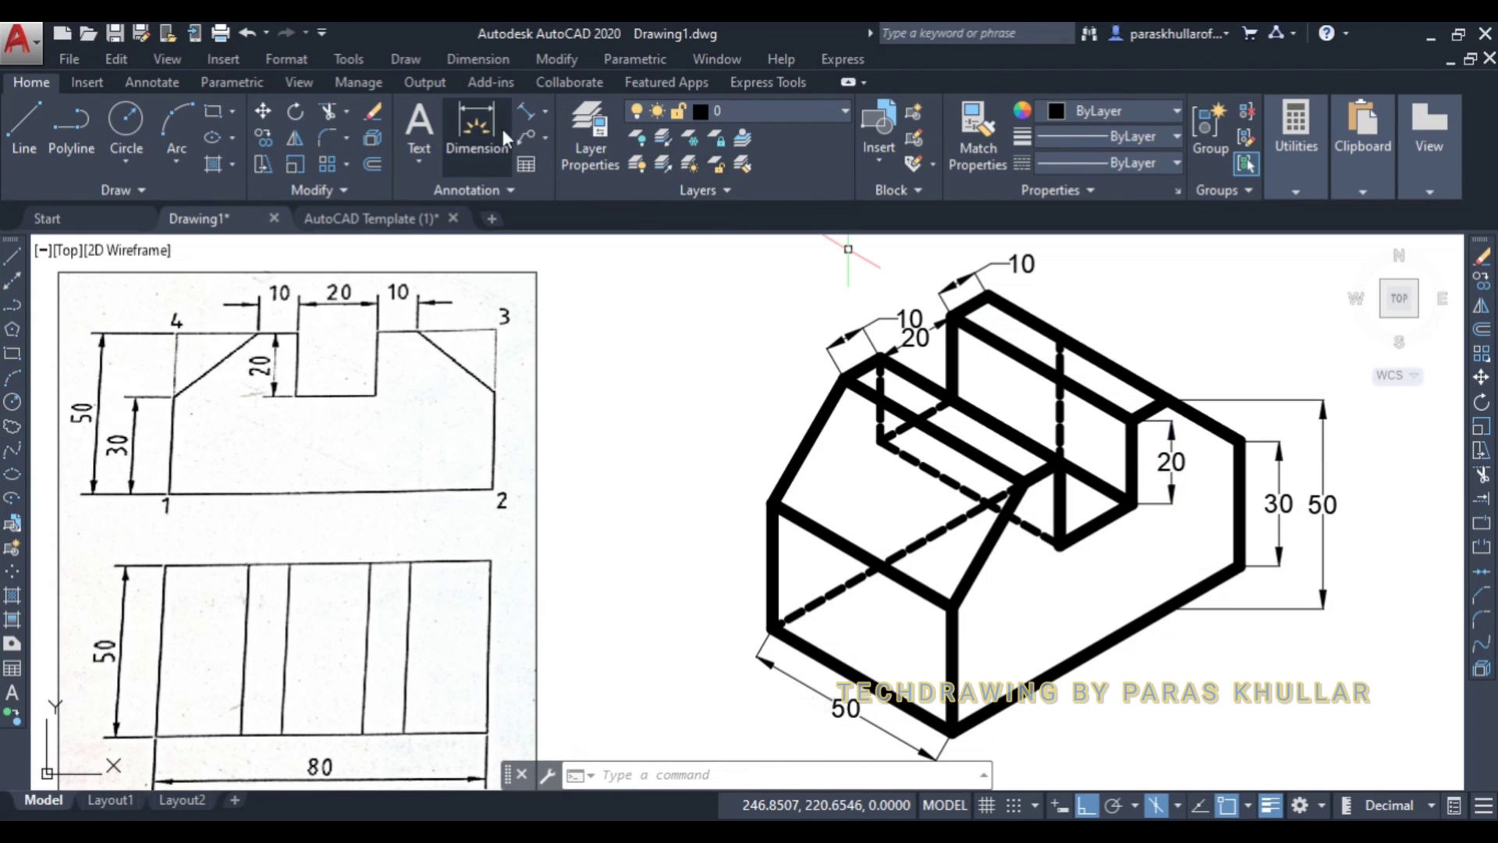
- Add an aligned dimension for the block's length along the lower-right base edge, placed below the edge
click(524, 113)
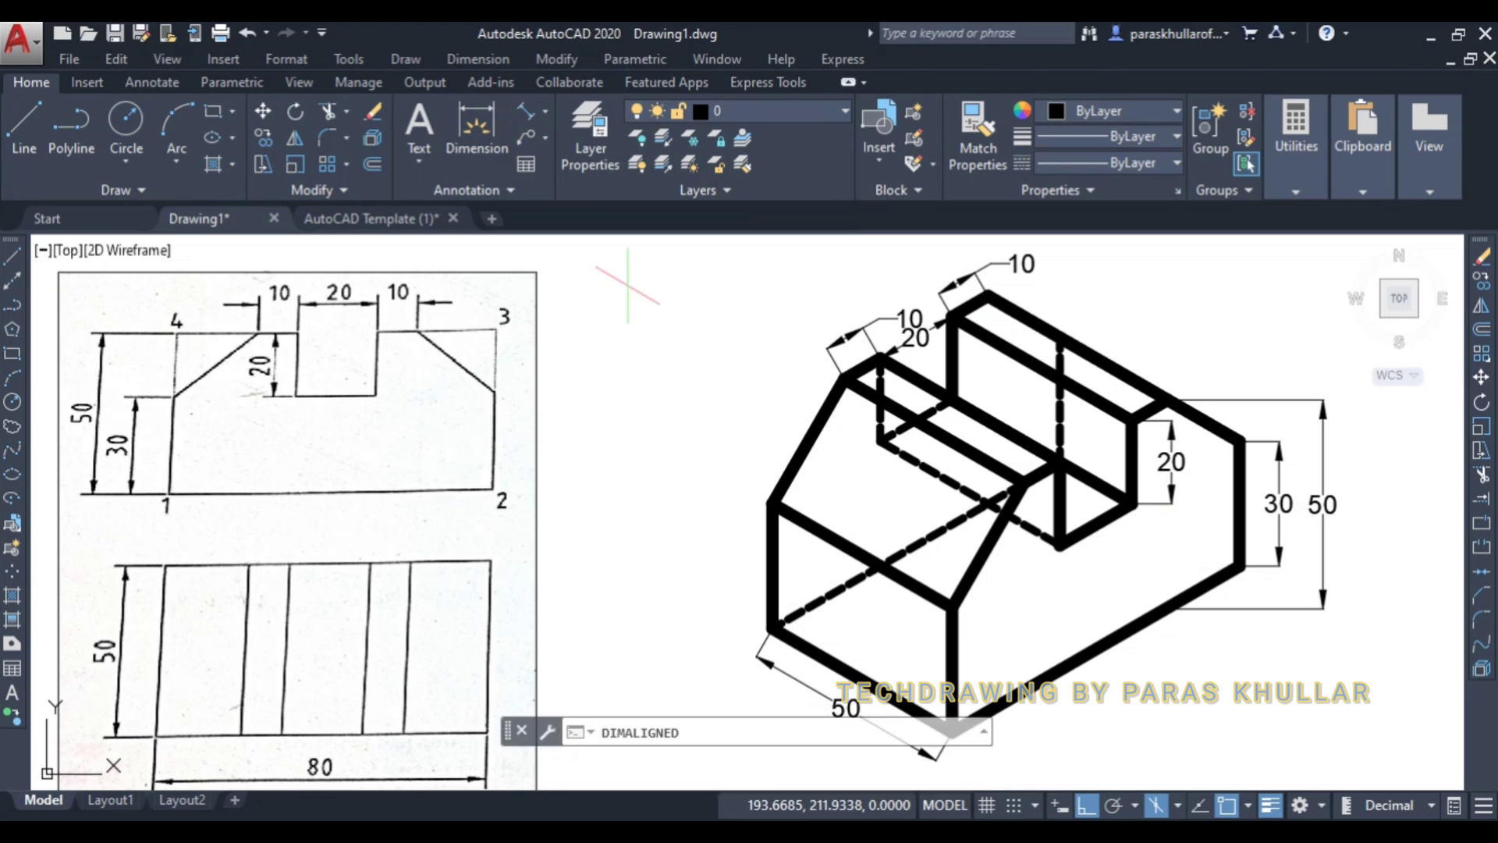
middle_drag(987, 589, 973, 528)
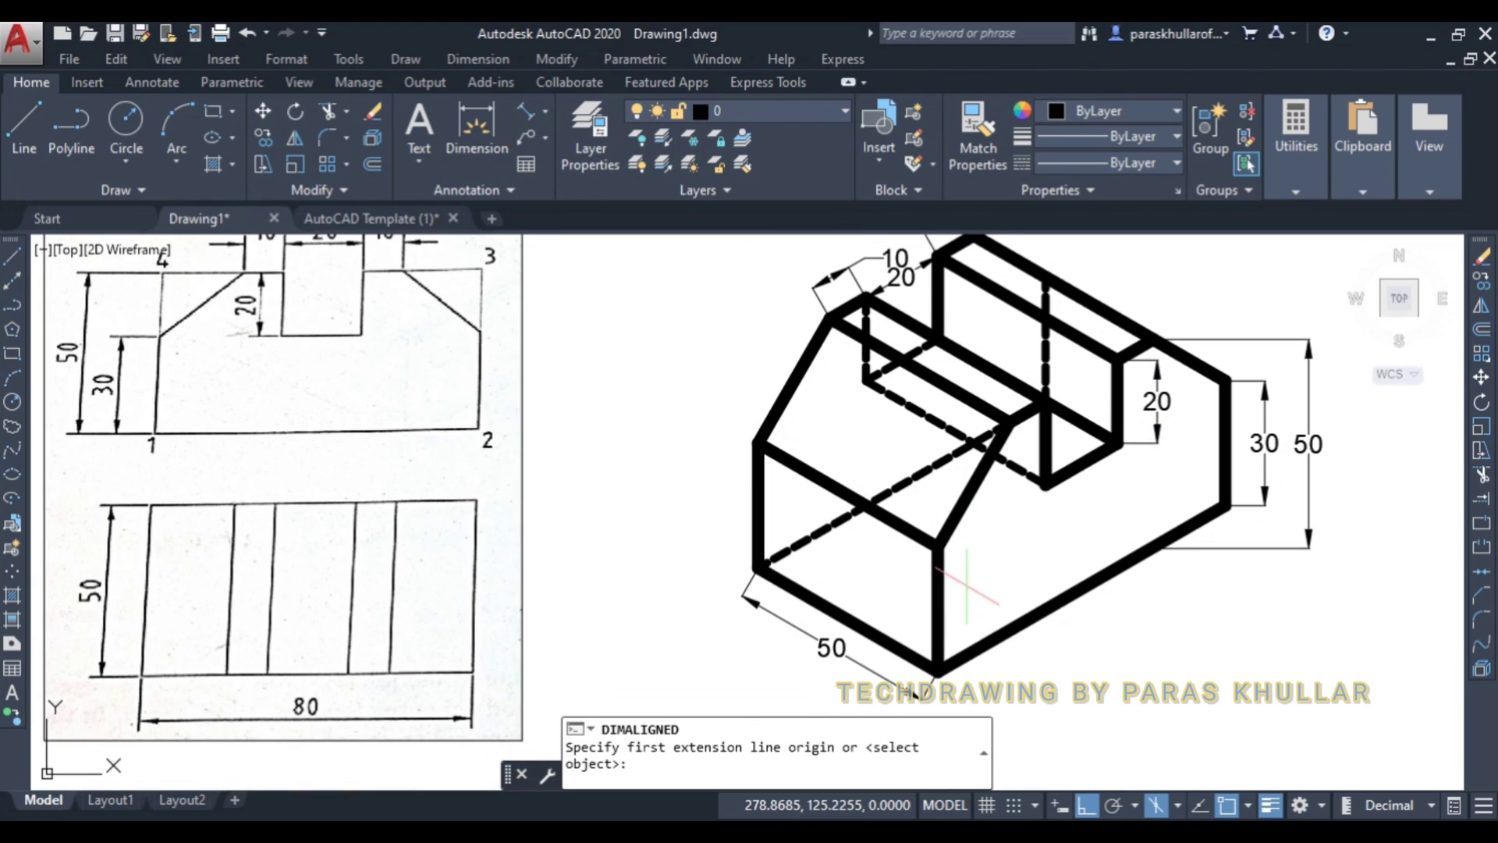
click(938, 670)
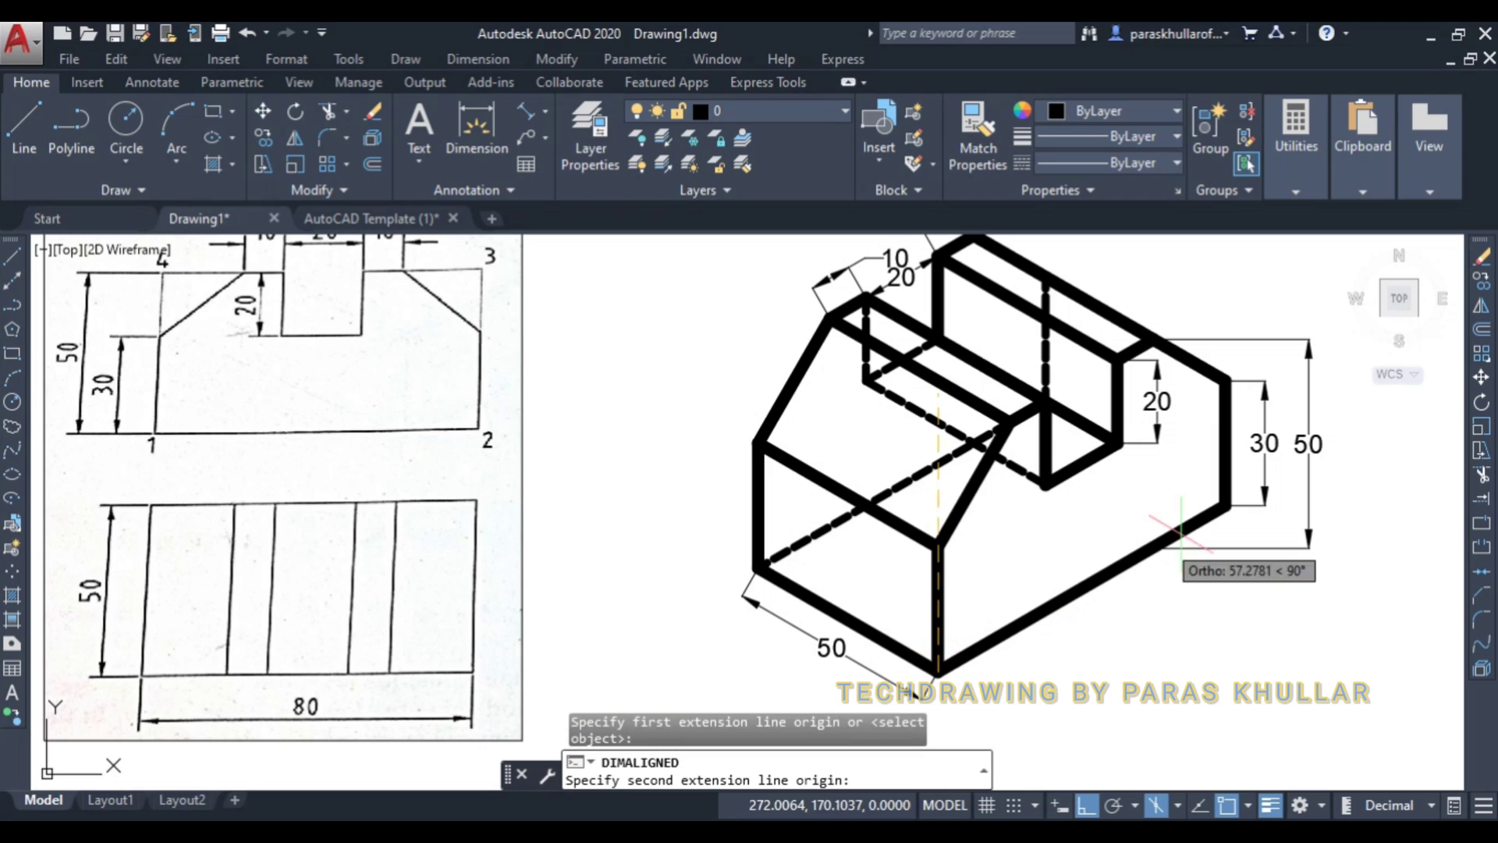
click(1224, 505)
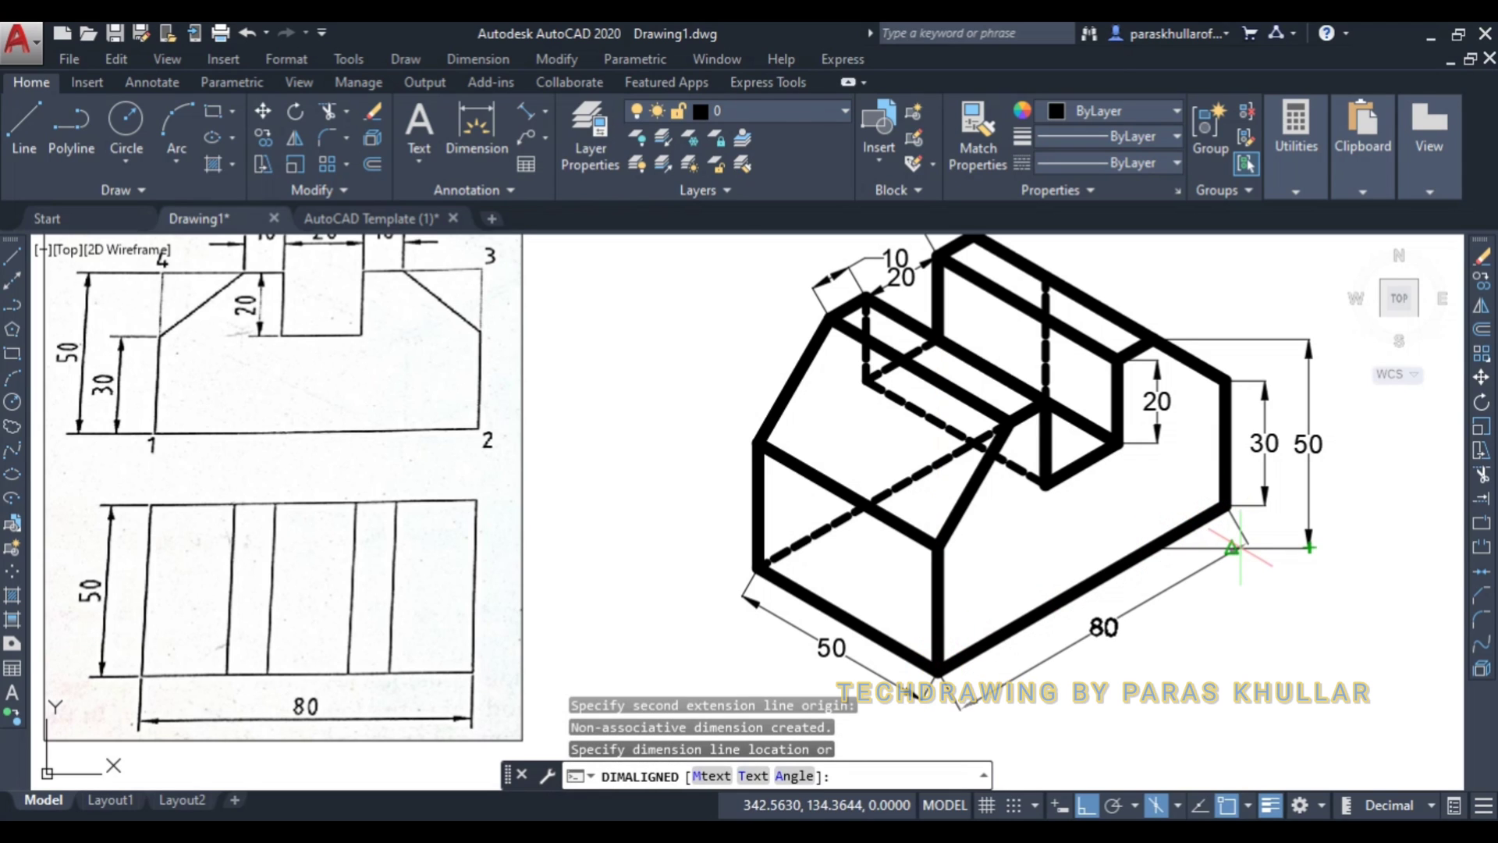
click(1235, 546)
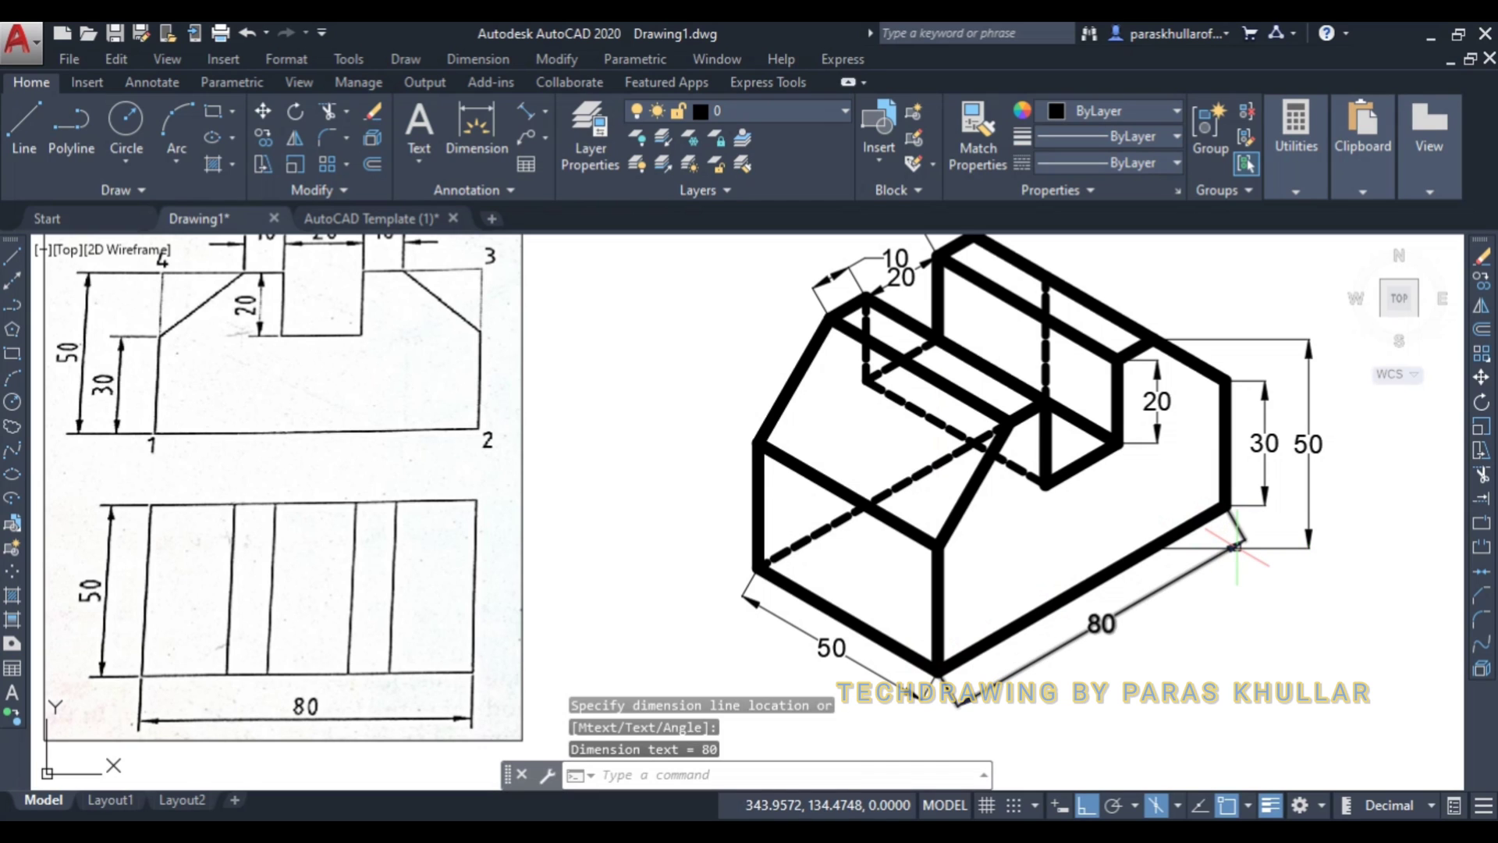
key(Escape)
key(Escape)
- Oblique the 50, 30 and 20 vertical dimensions with DIMEDIT so their extension lines run parallel to the block's 80 mm base edge
middle_drag(1065, 553, 975, 614)
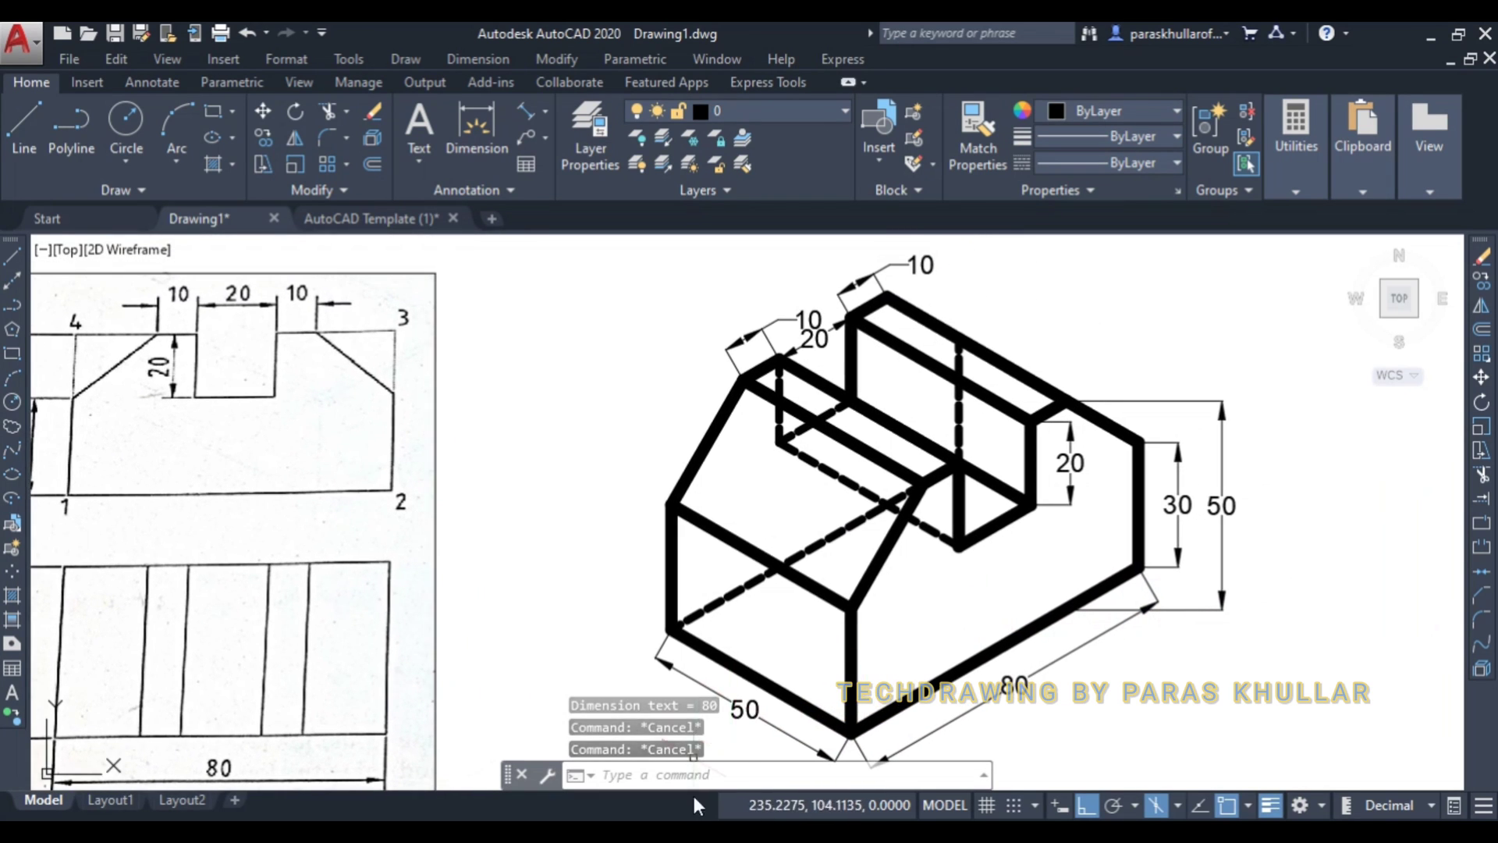
text(d)
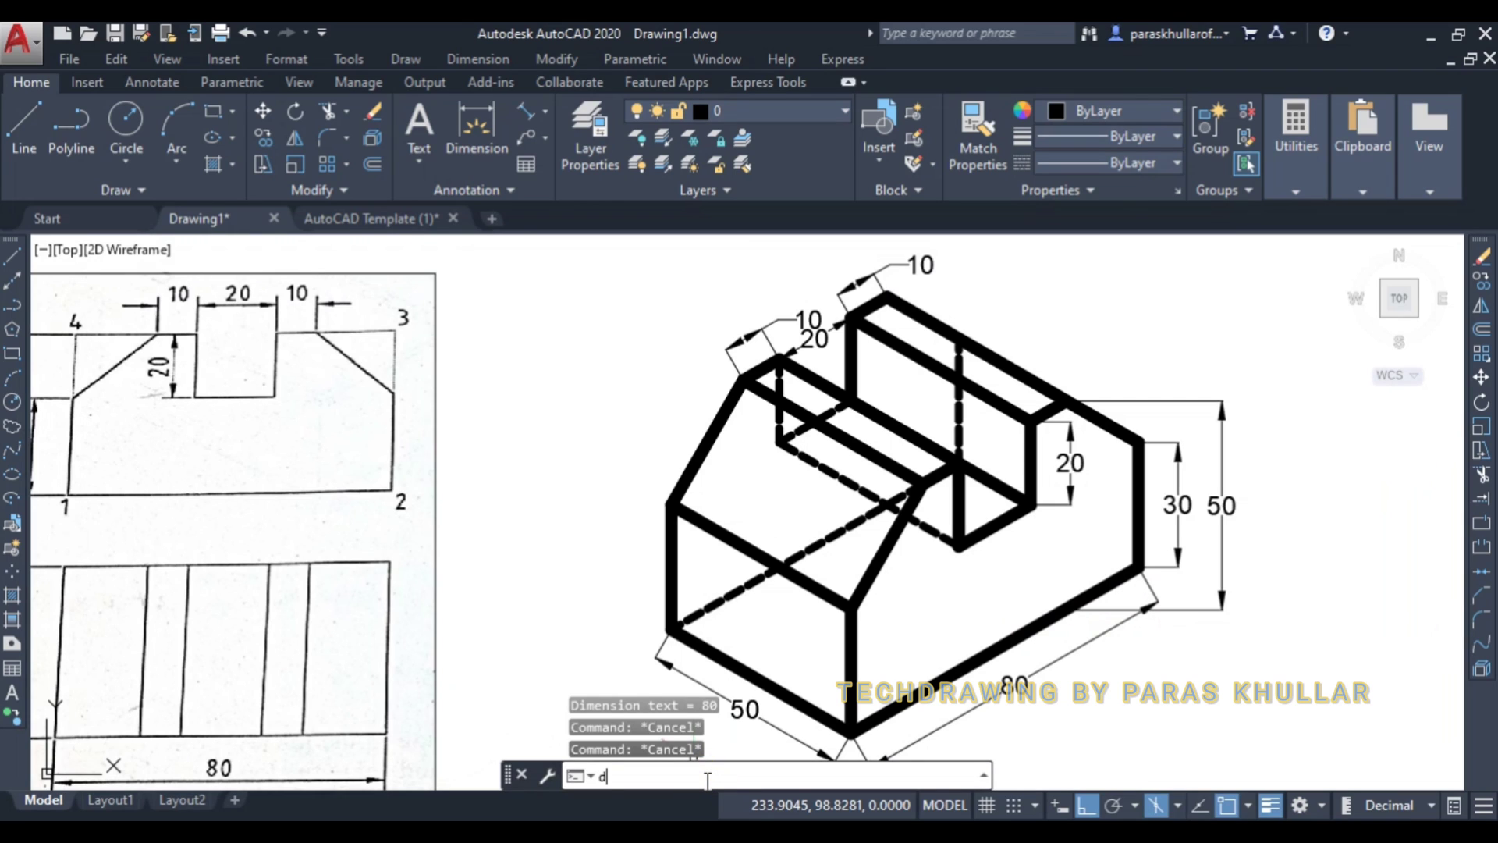
text(IMed)
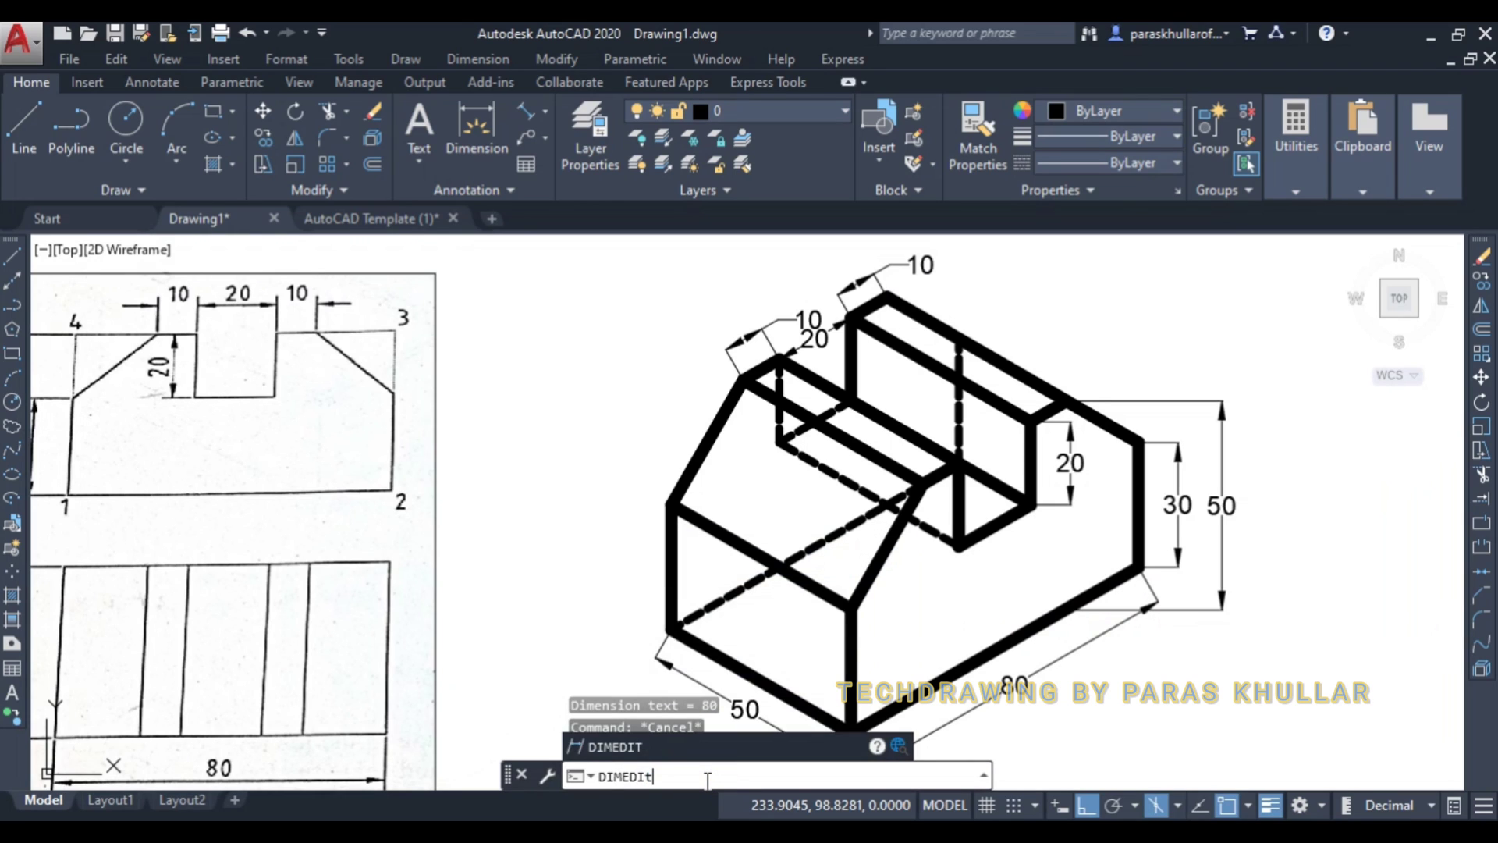
key(Return)
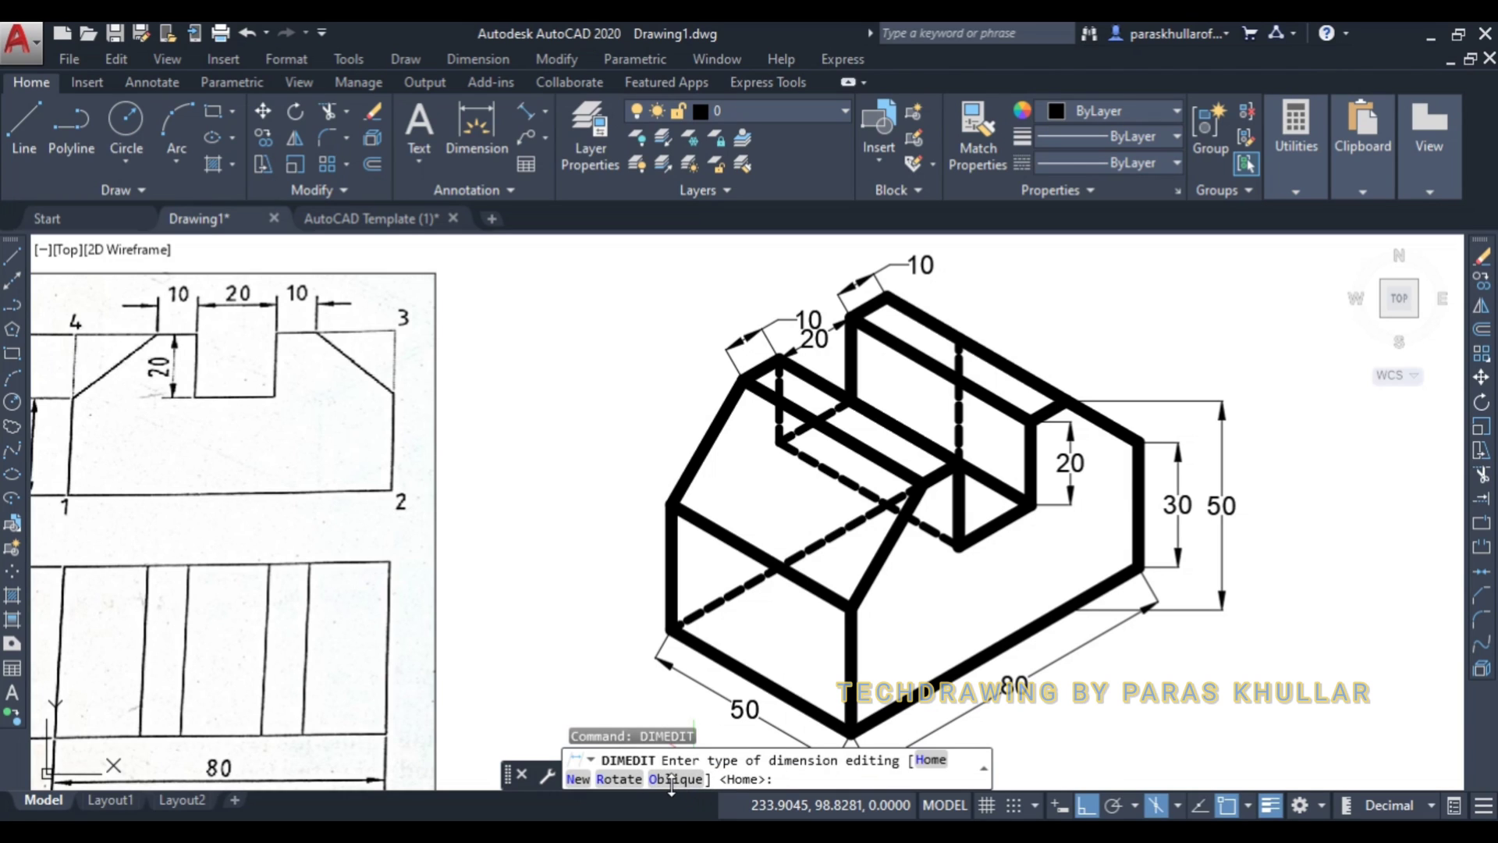
click(673, 779)
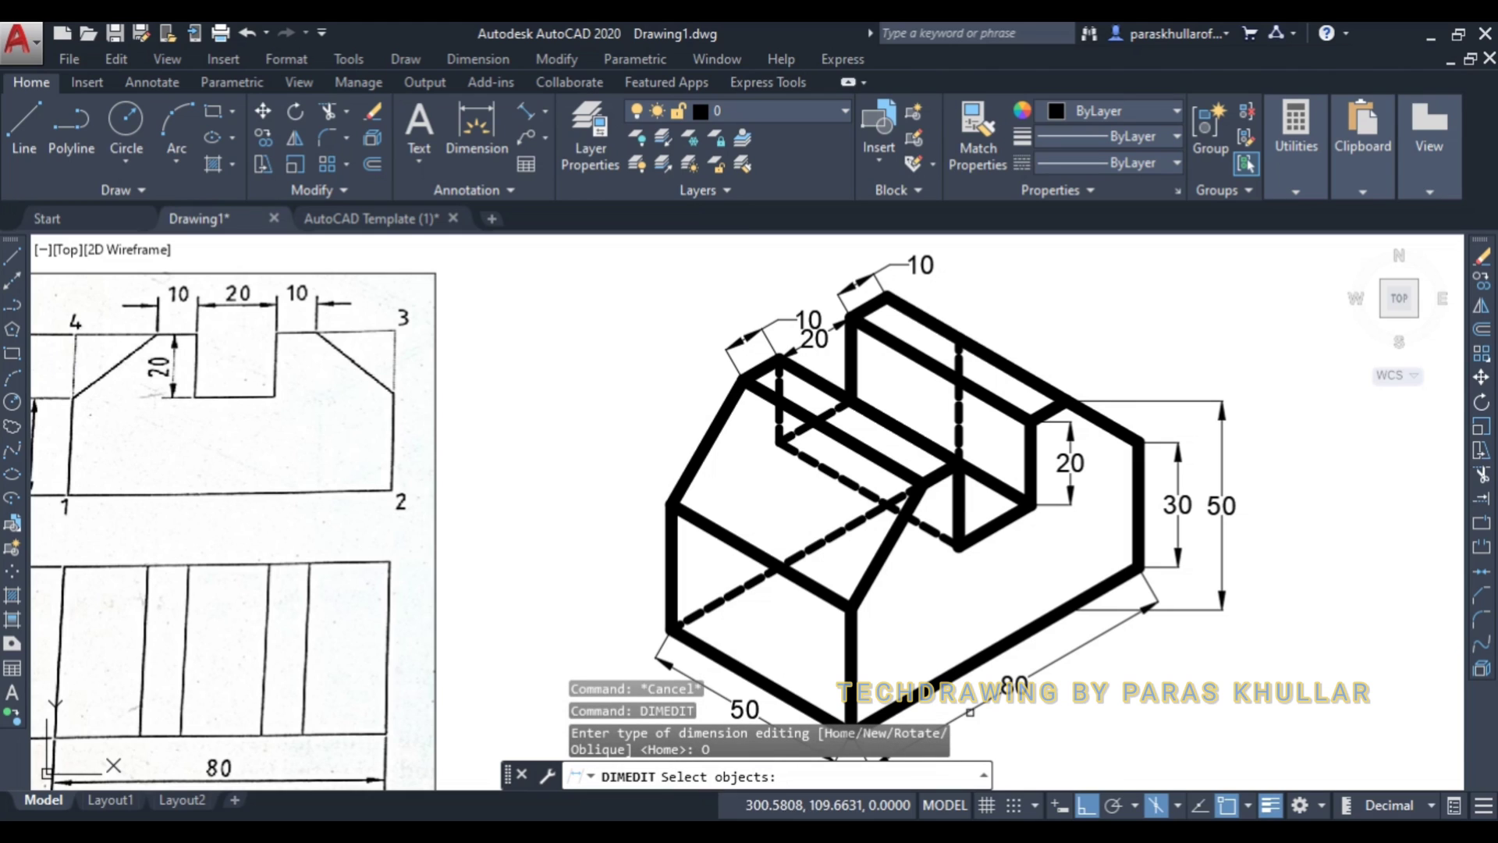
click(1222, 506)
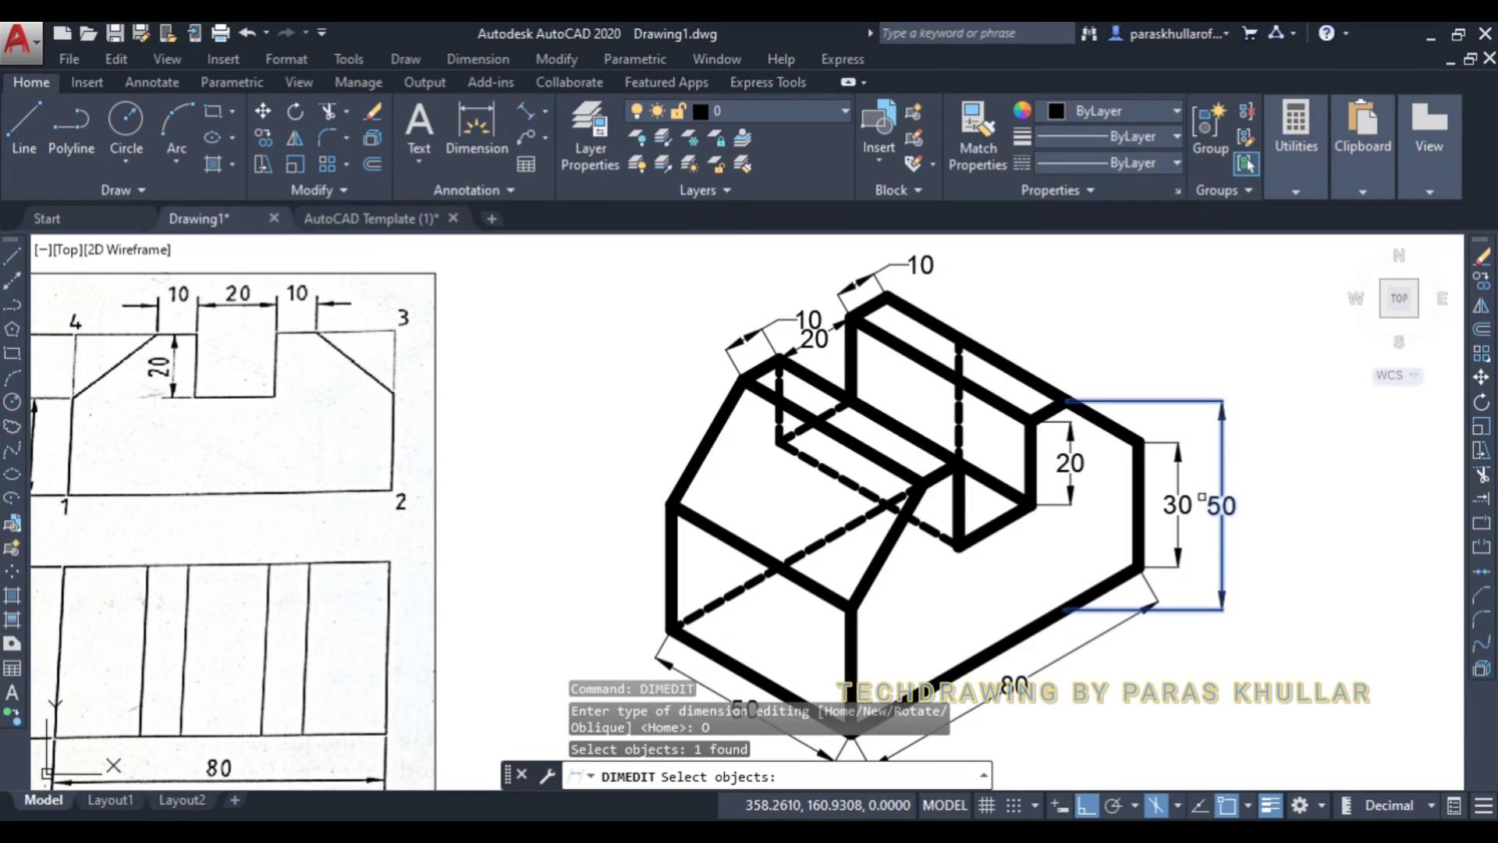
click(1178, 502)
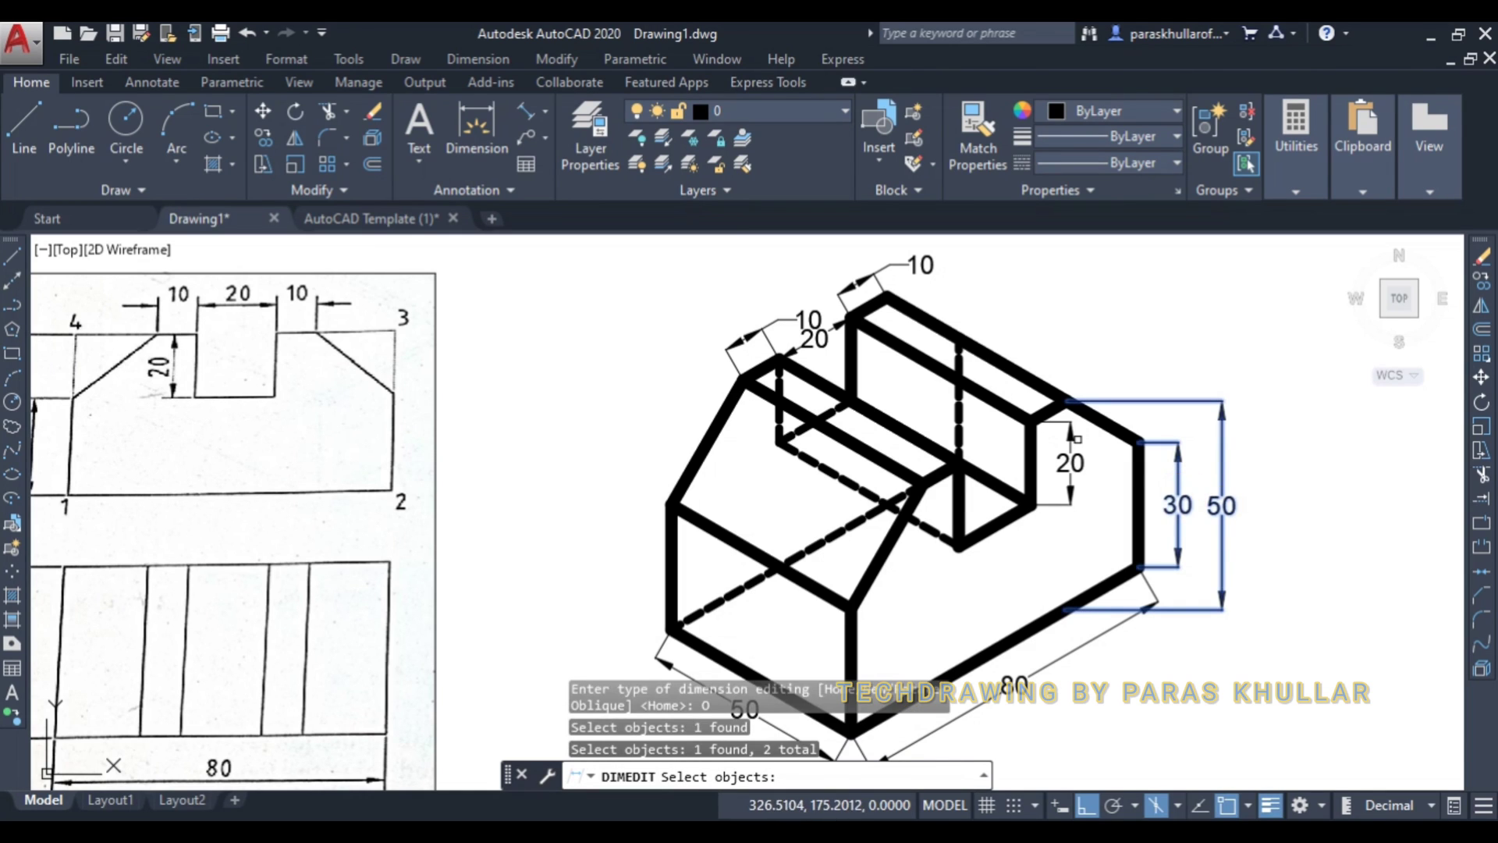
click(1073, 441)
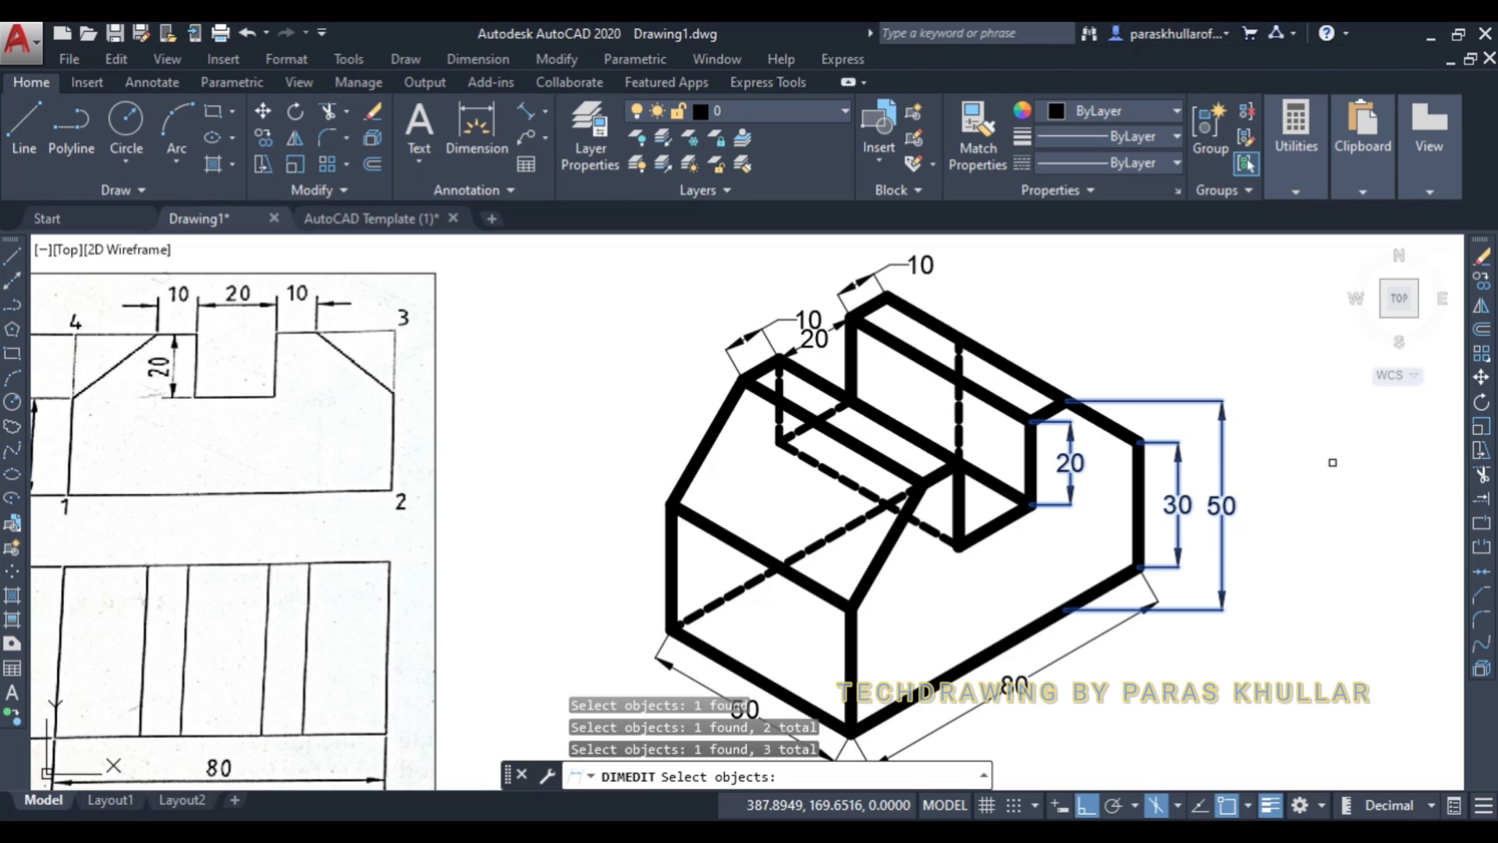
key(Return)
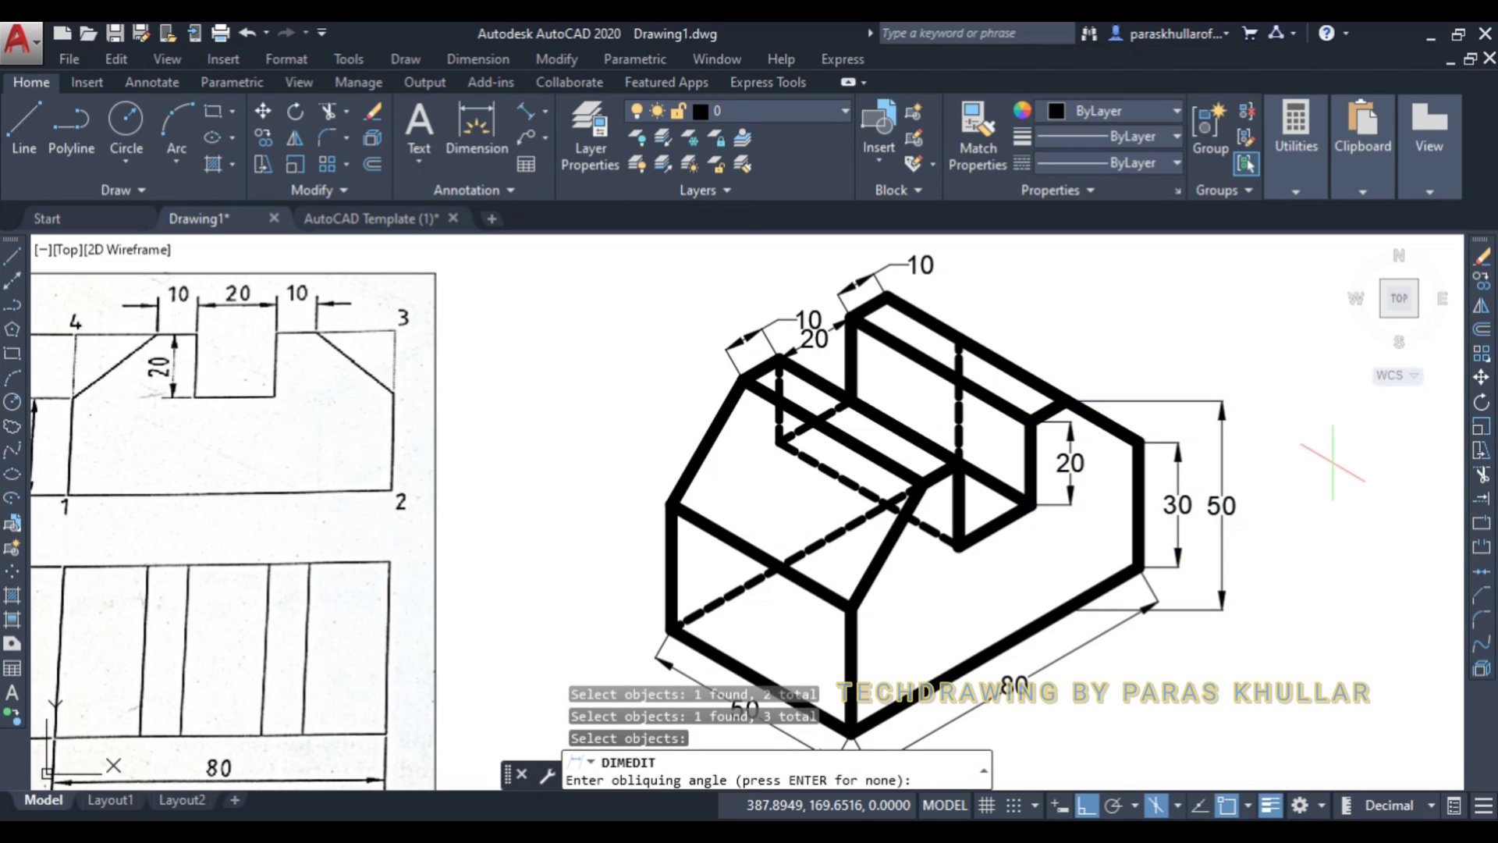
key(Return)
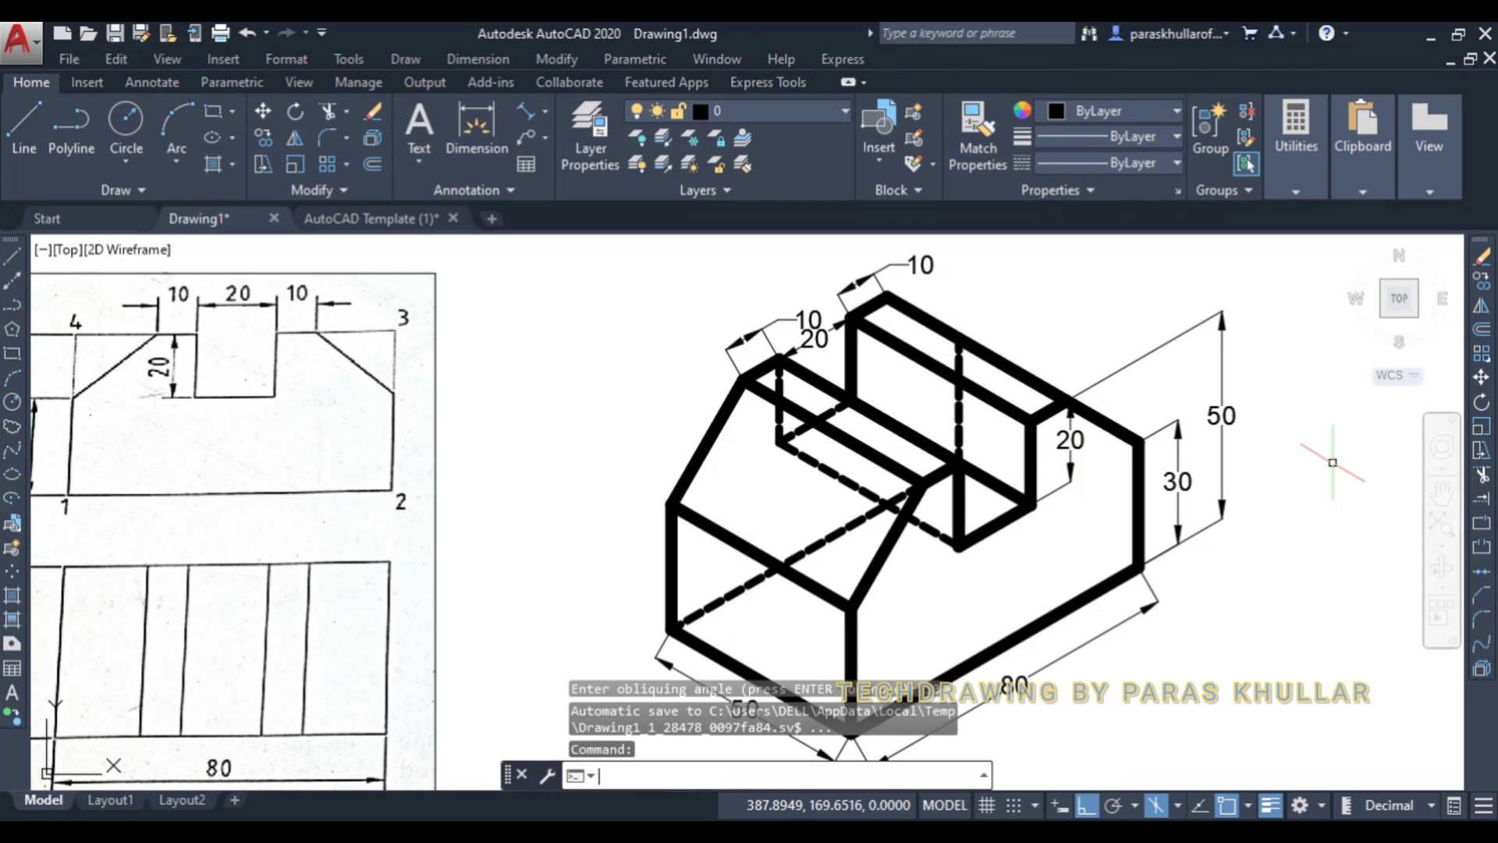
- Apply a 90-degree obliquing angle to the three top dimensions and the 50 and 80 base dimensions
click(858, 285)
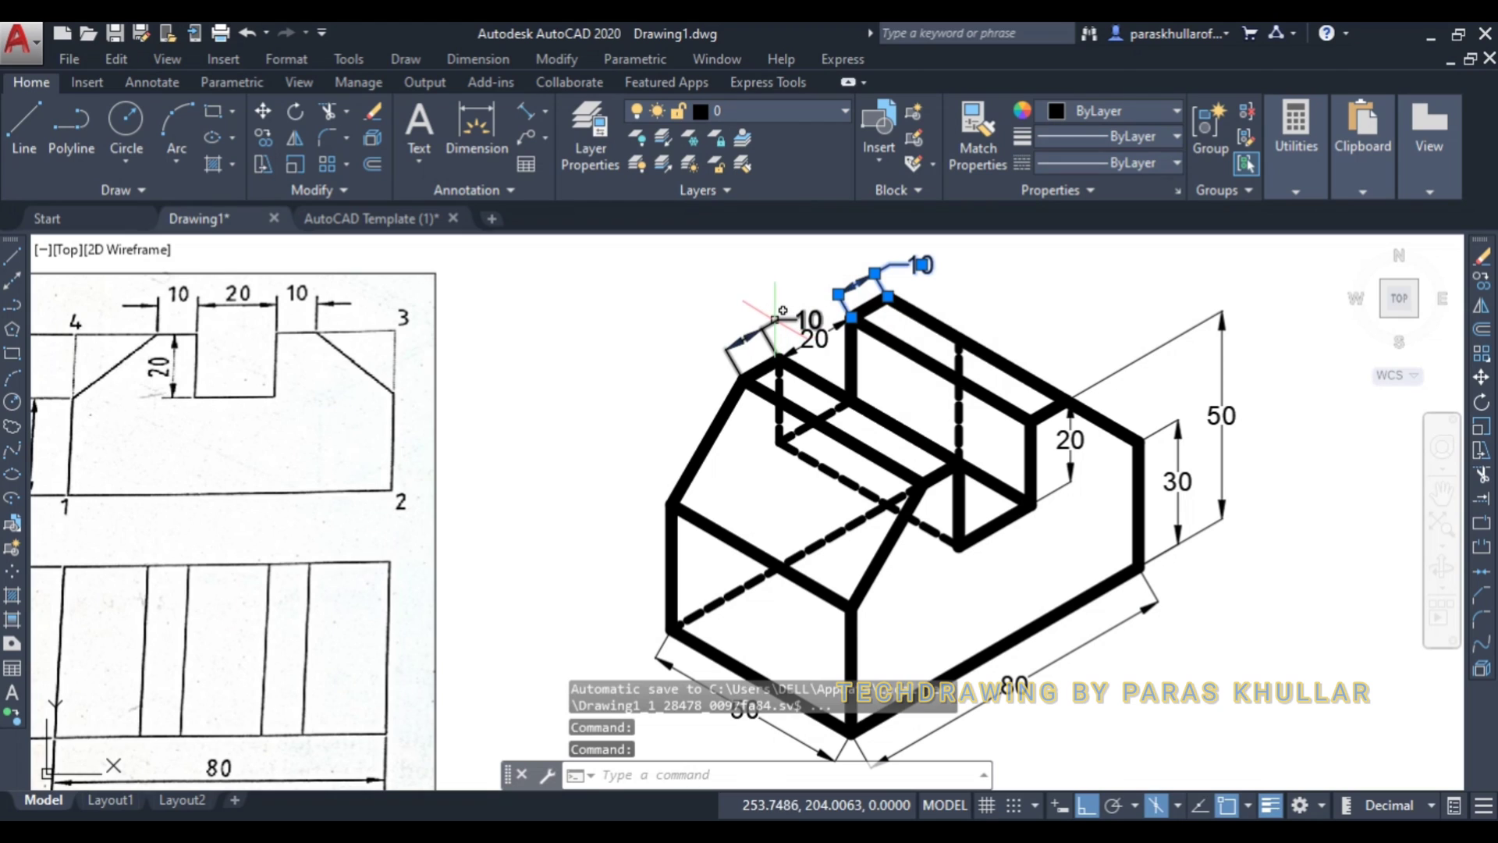
click(776, 320)
click(813, 340)
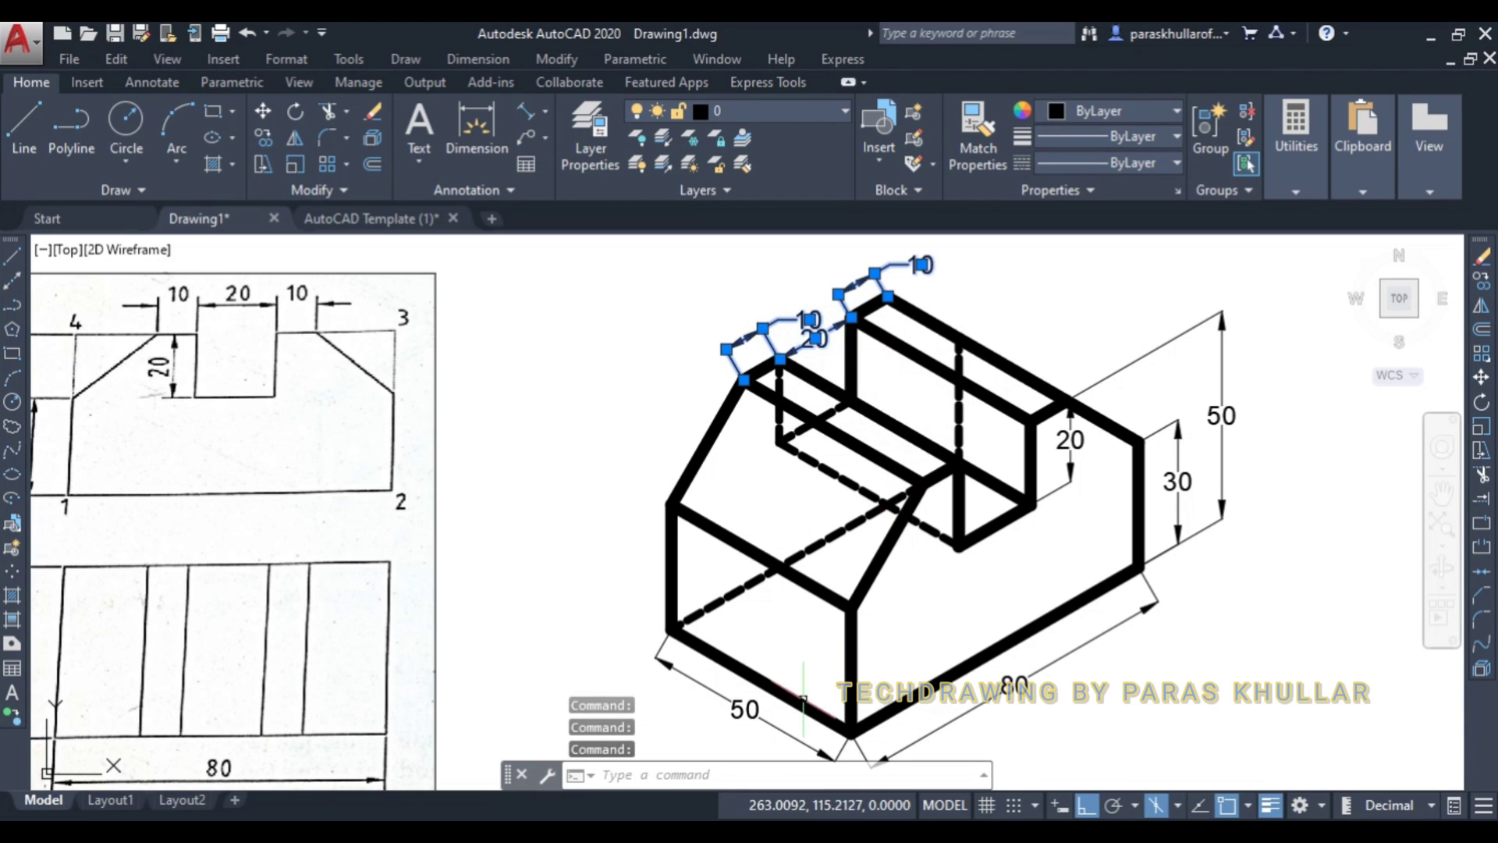
click(744, 707)
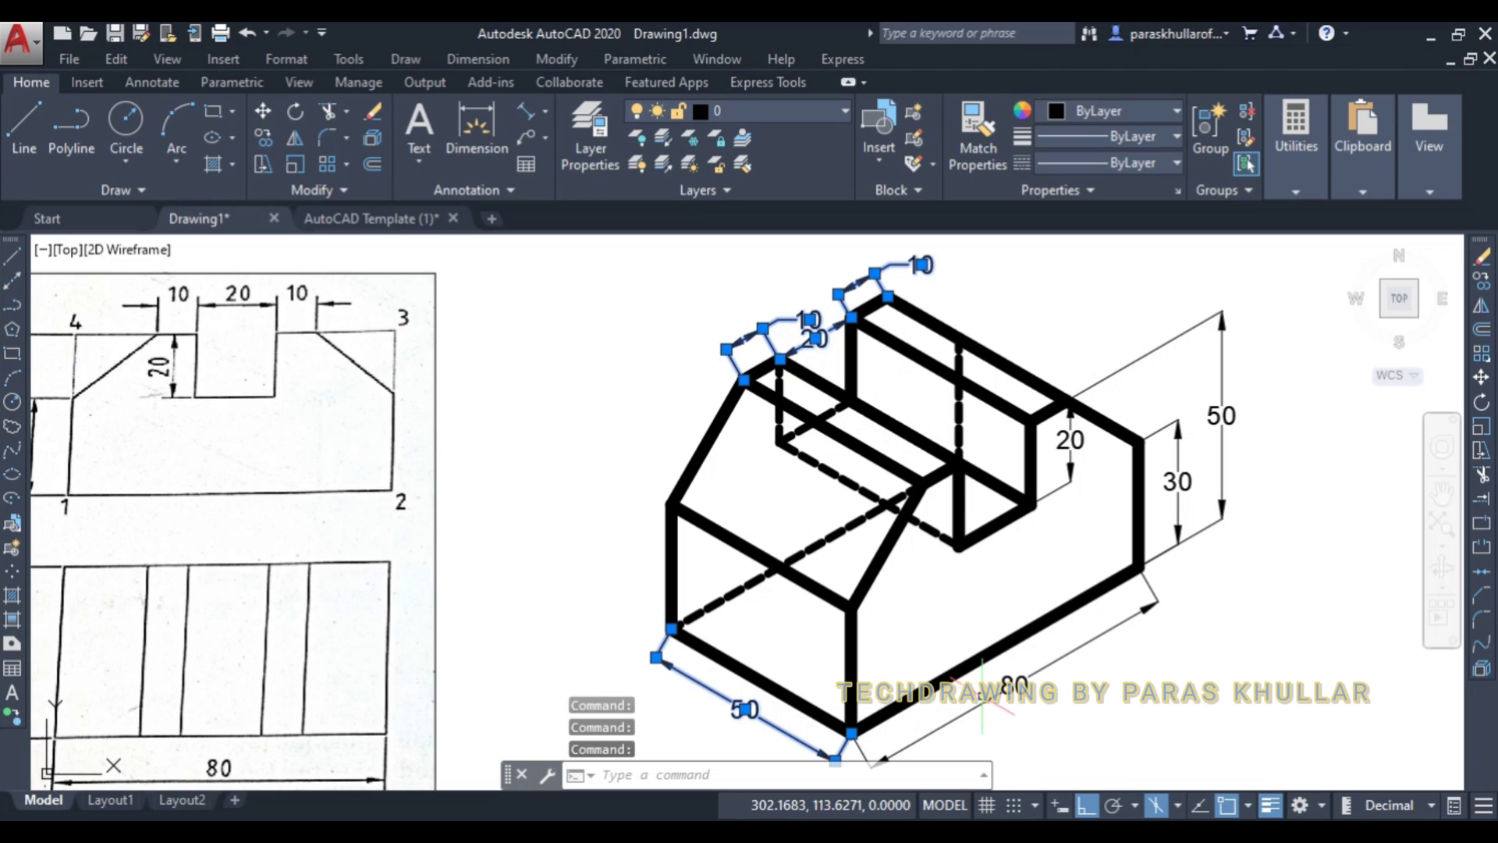
click(1008, 687)
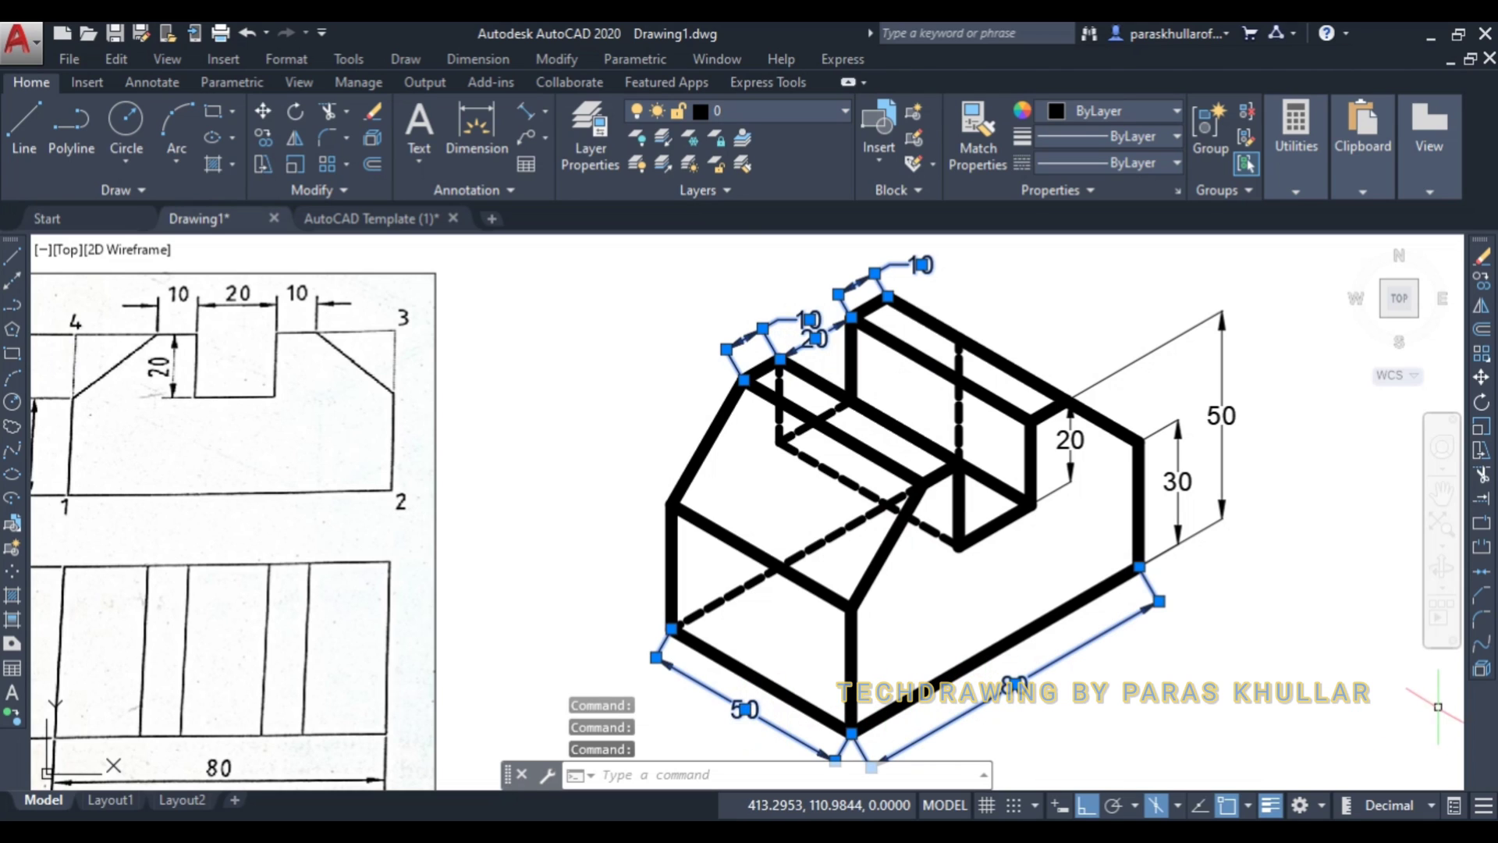
text(dimed)
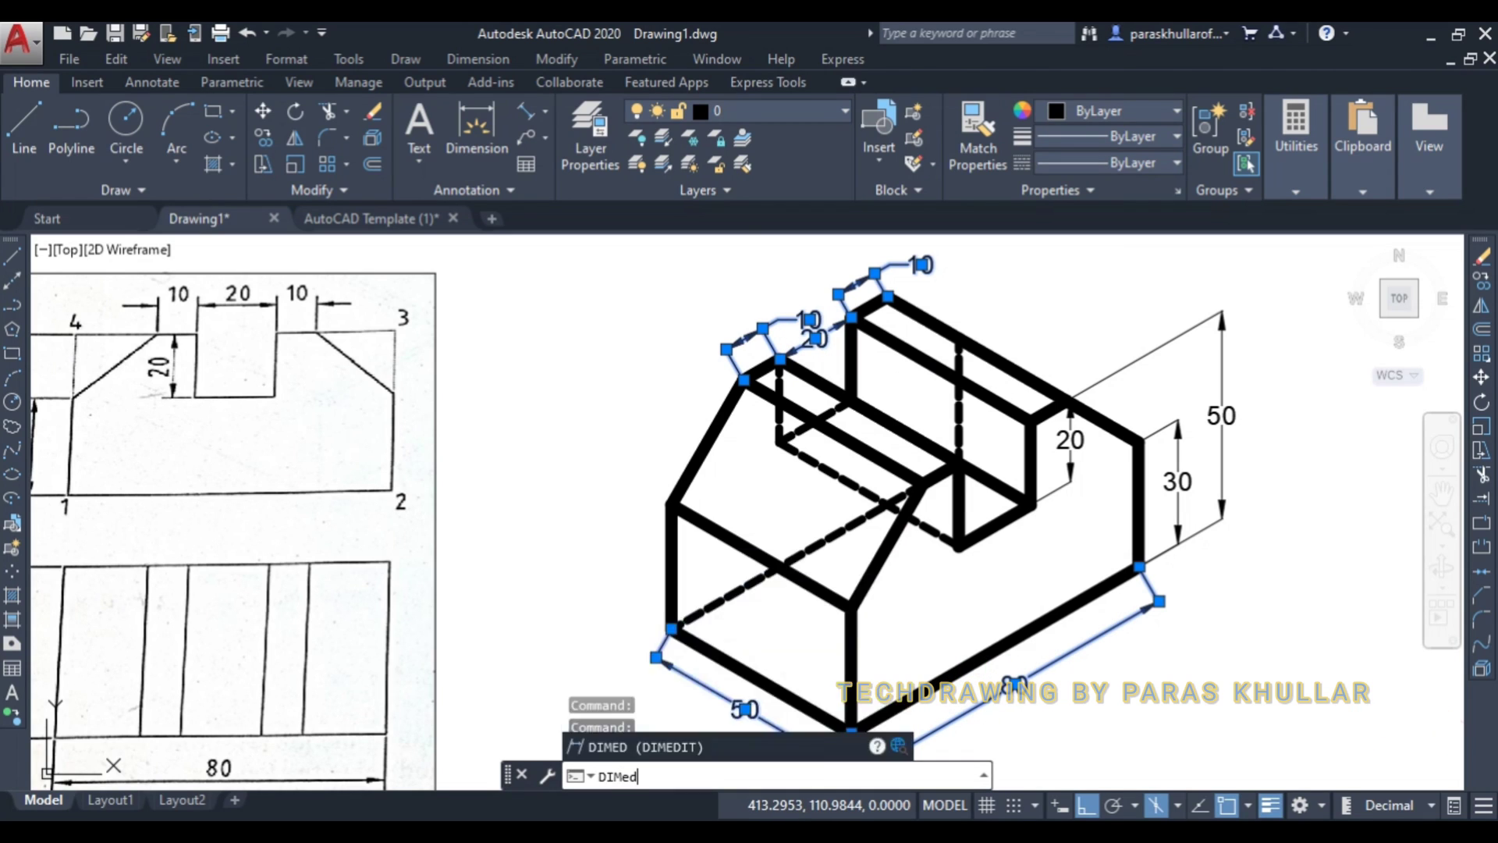
key(Return)
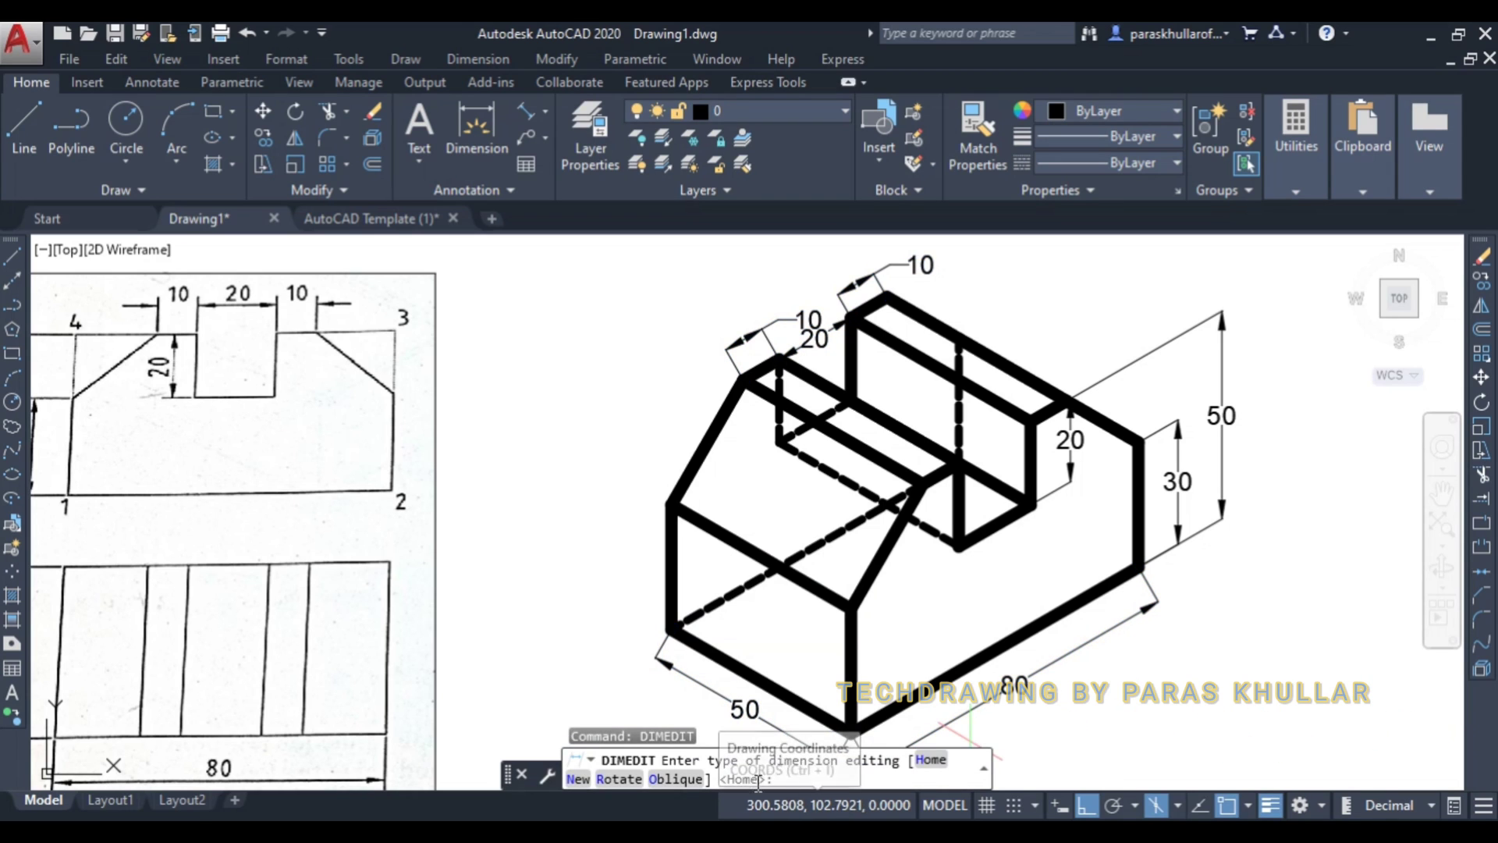
click(698, 778)
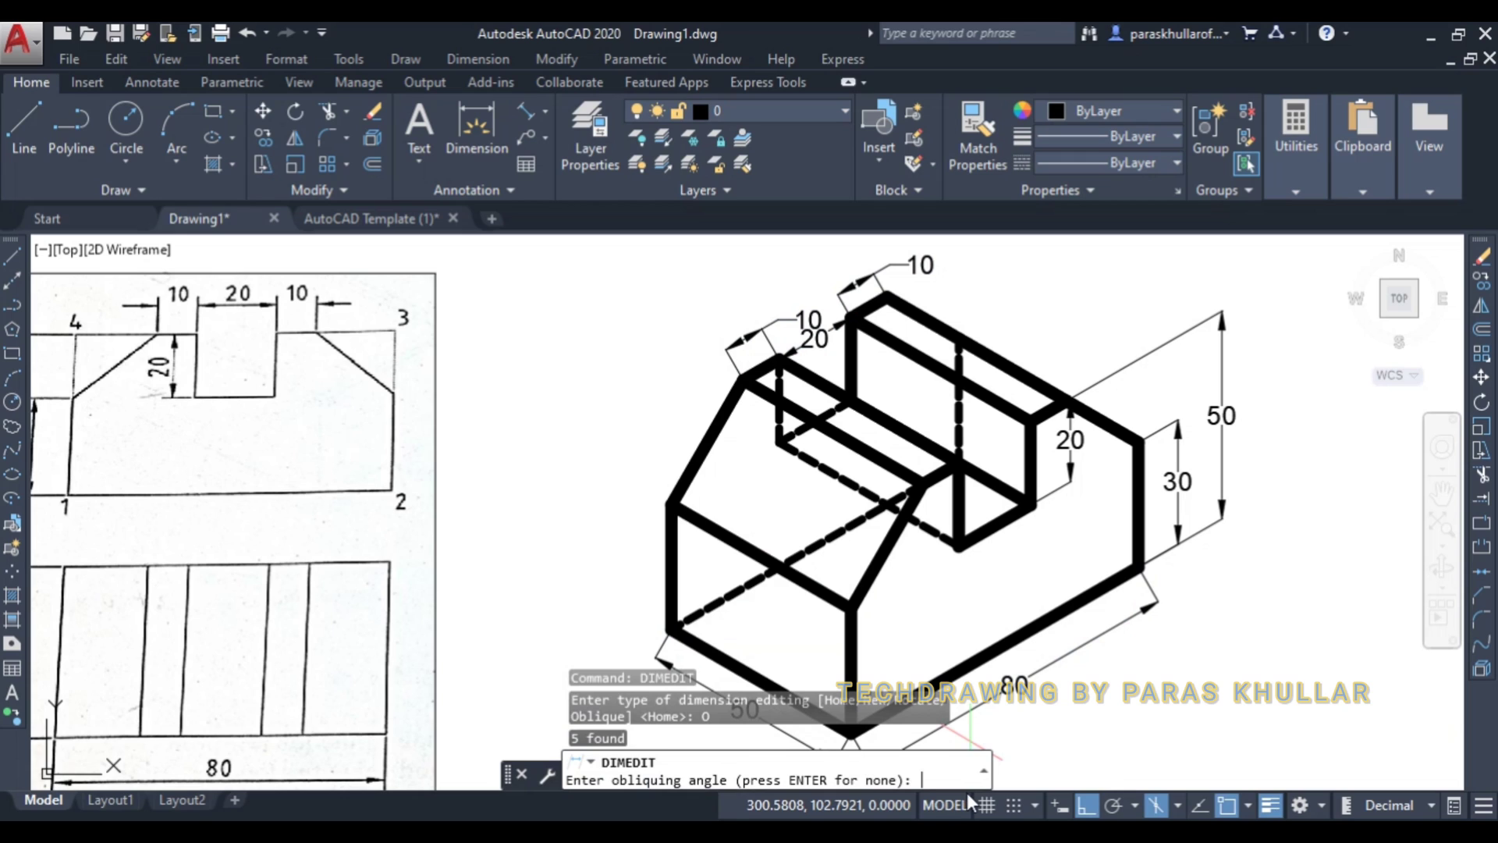
text(90)
key(Return)
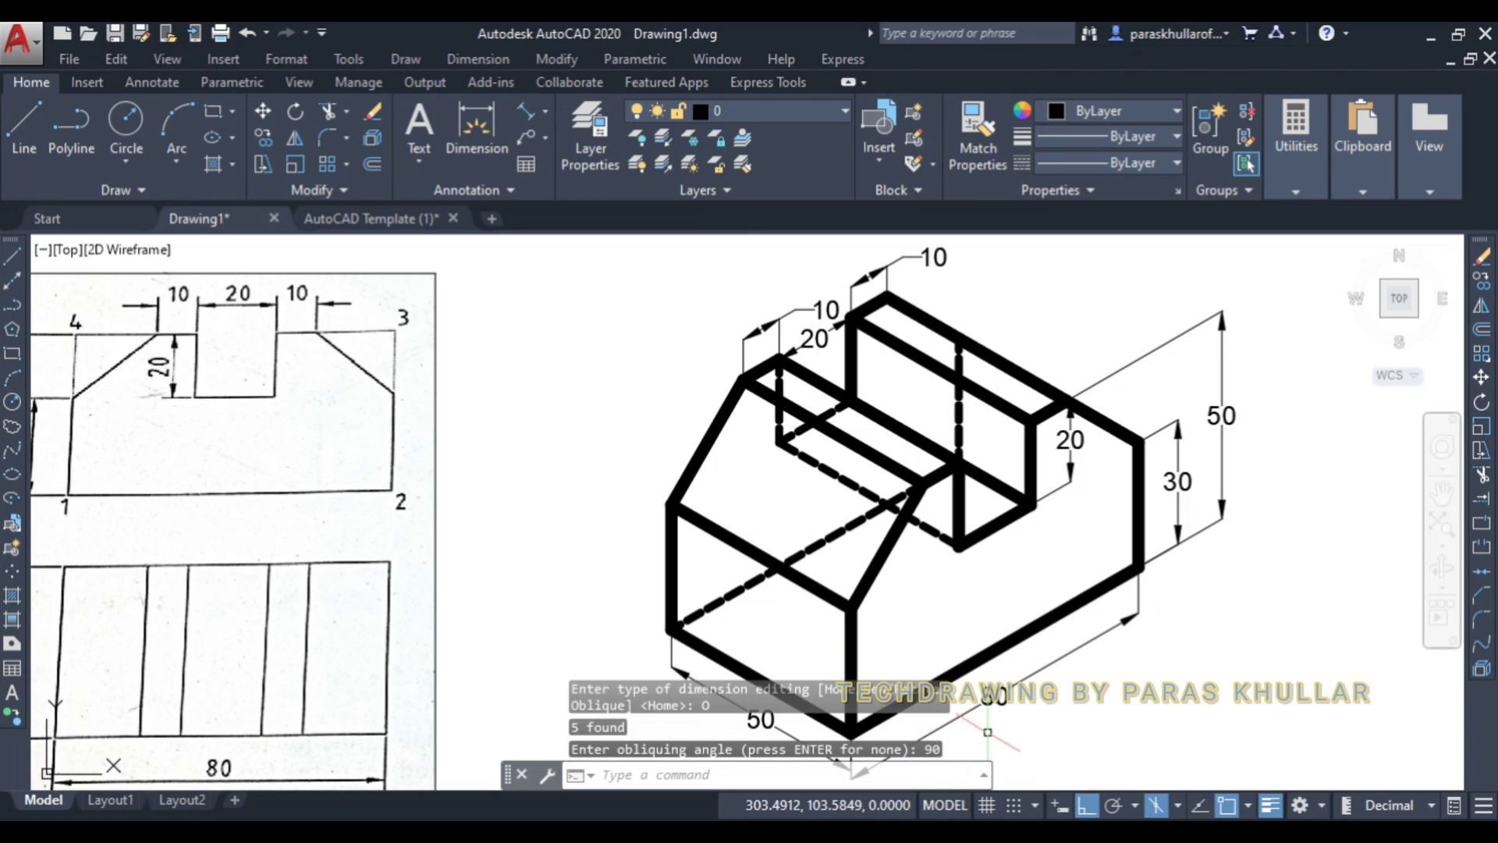
- With Ortho off, move the text of the near top strip's 10 dimension beyond the outer end of its dimension line
click(819, 309)
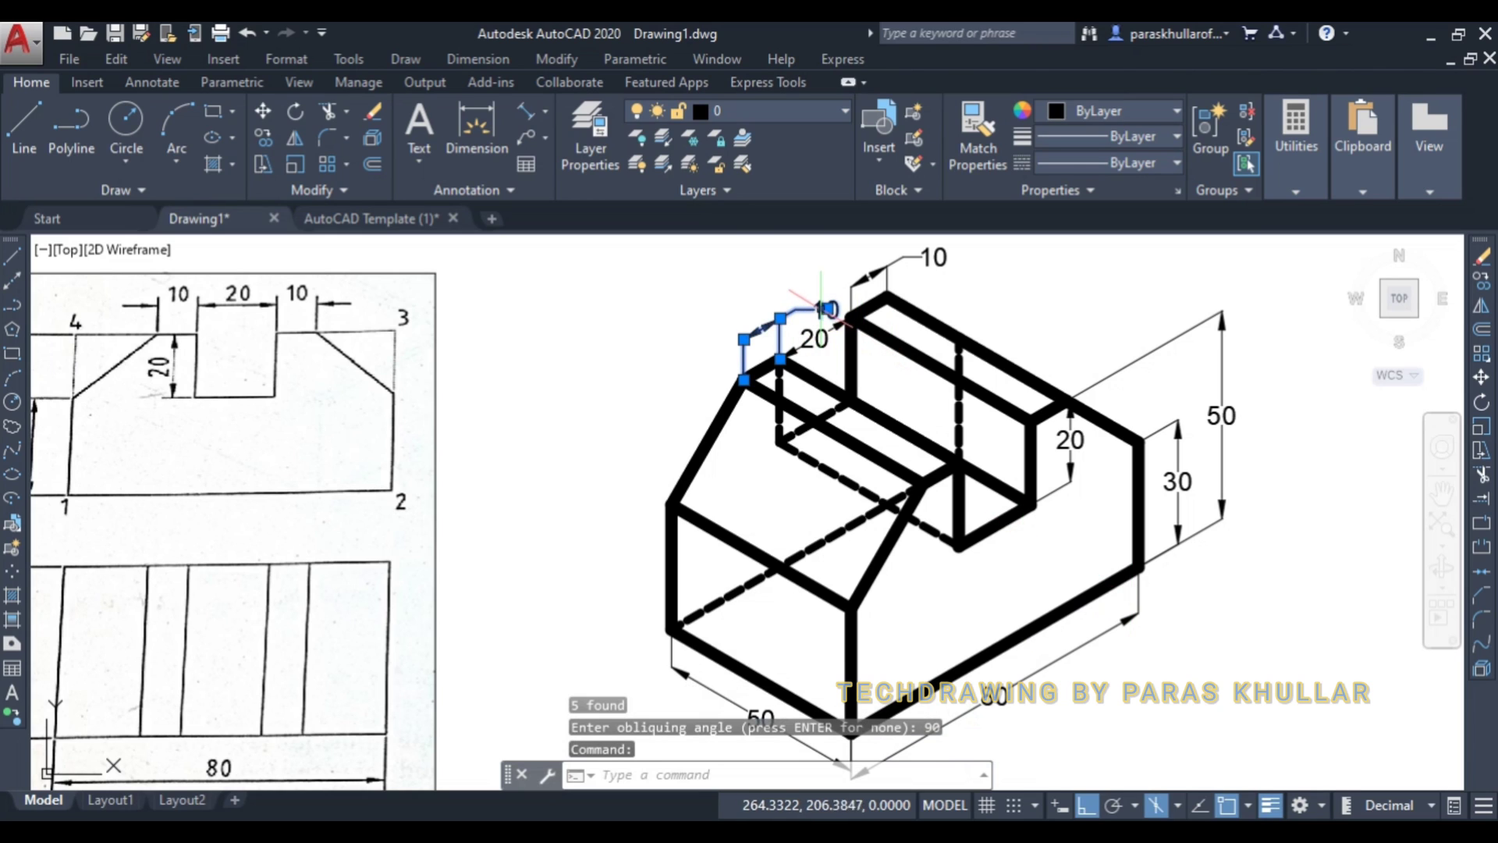
click(826, 309)
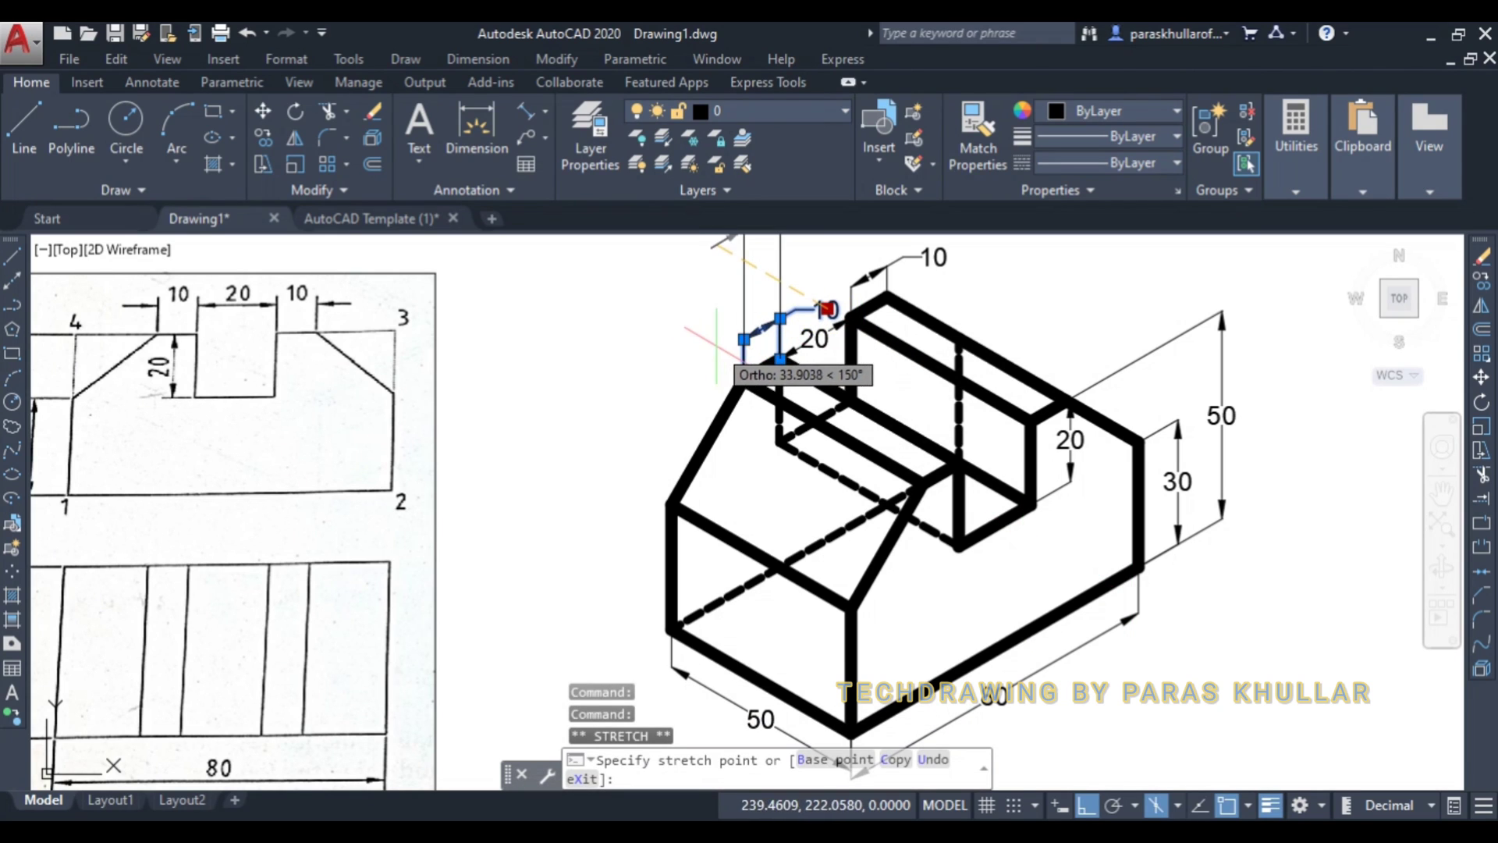
key(F8)
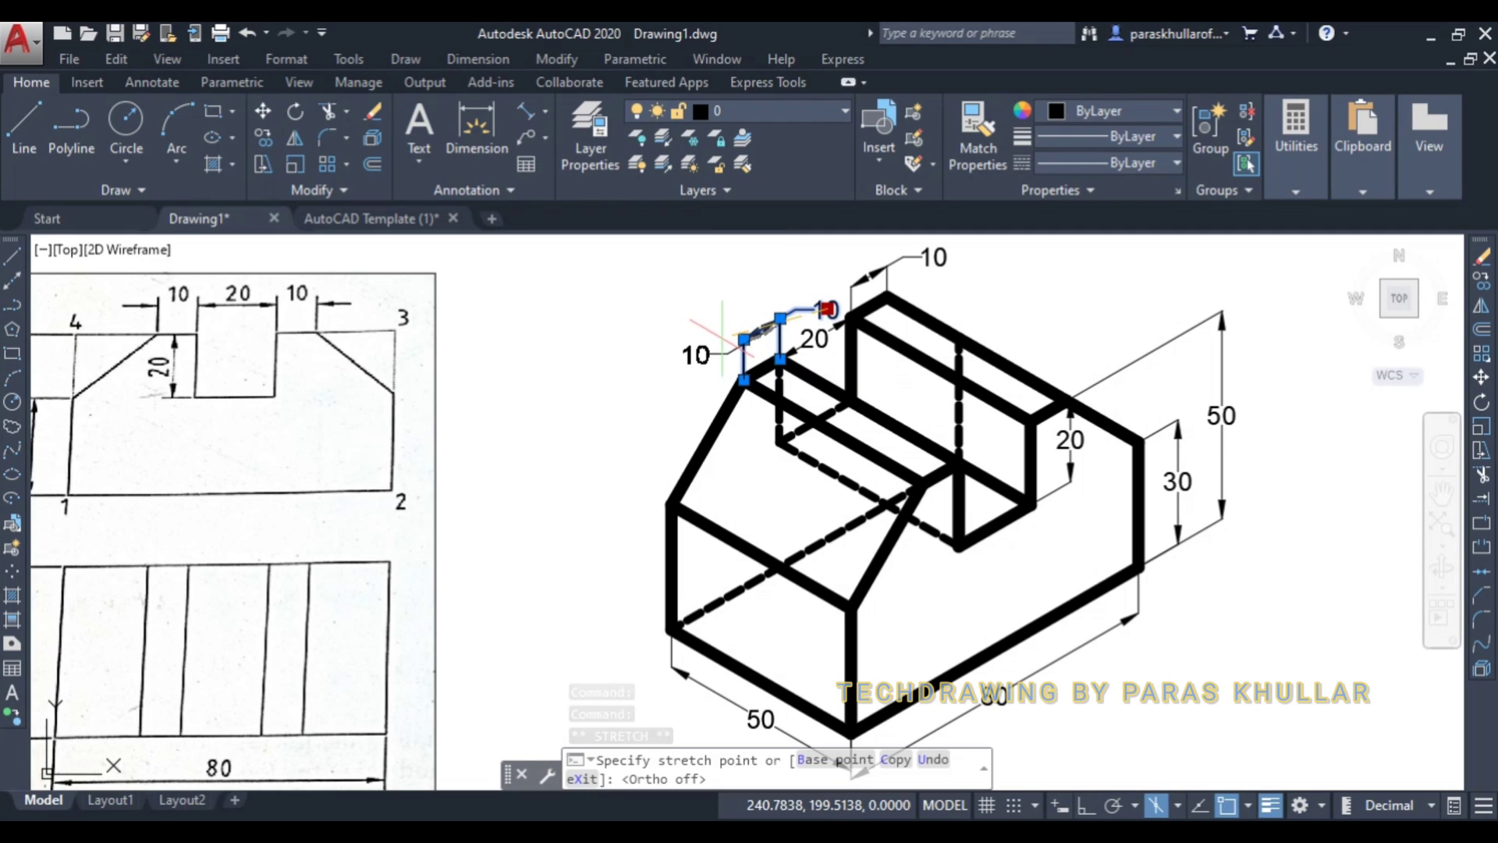
click(726, 337)
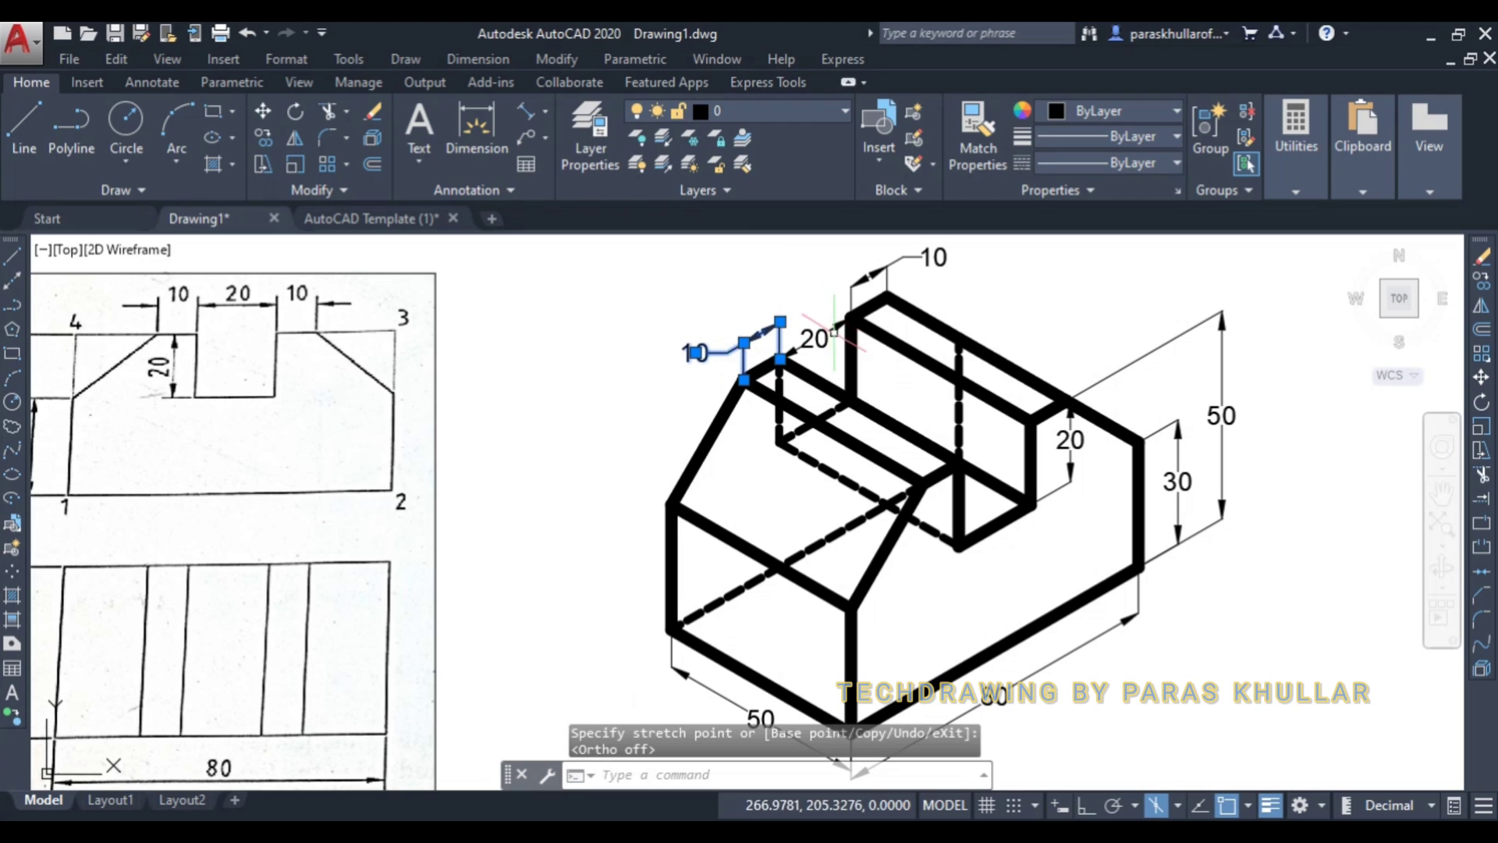
- Raise the slot opening's 20 dimension line to align with the adjacent 10 dimensions, and clear the selection
click(815, 340)
click(815, 340)
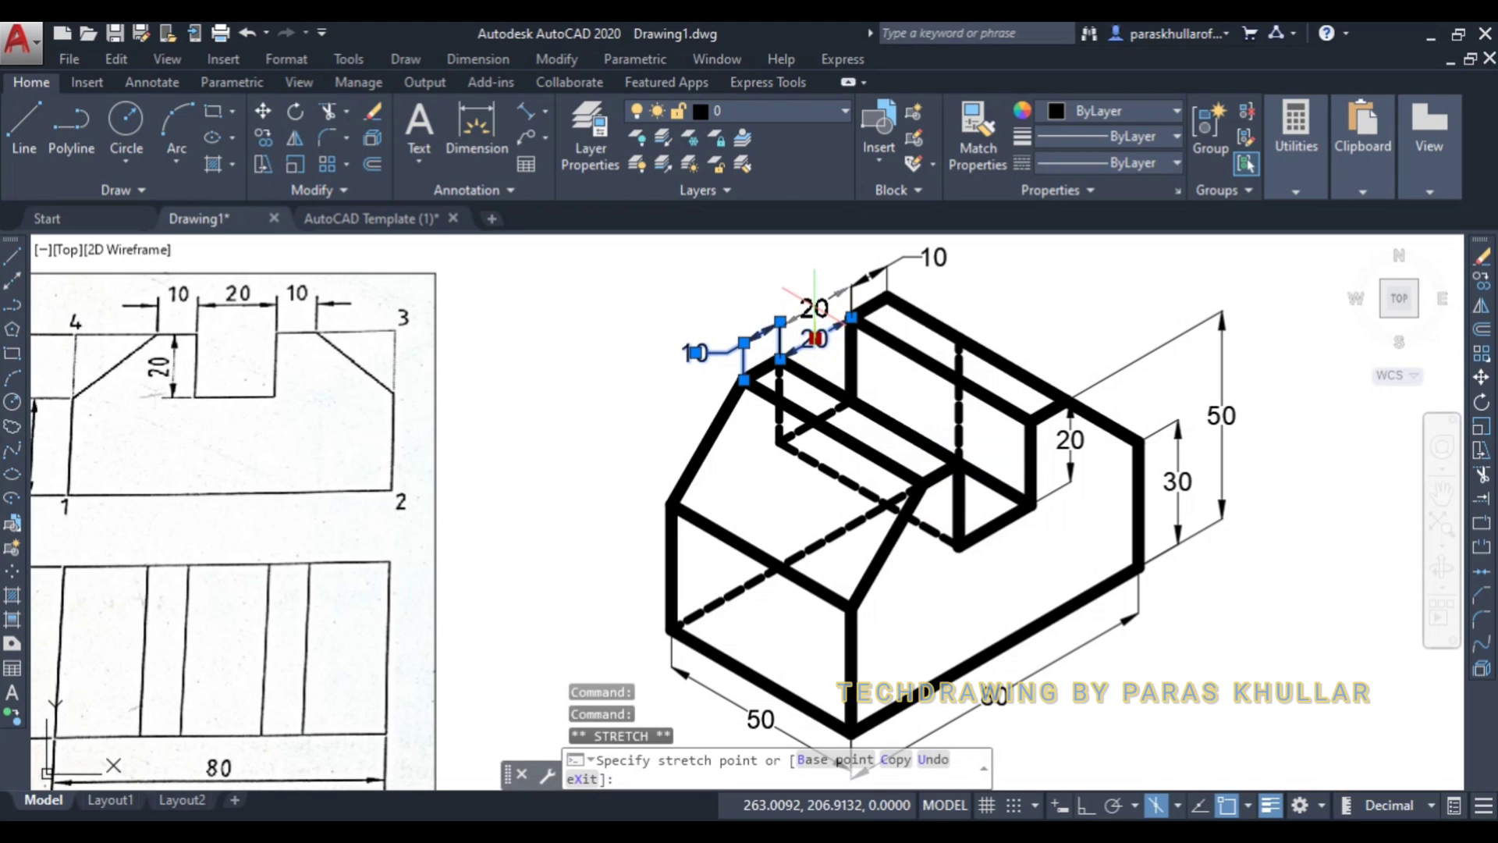
click(813, 307)
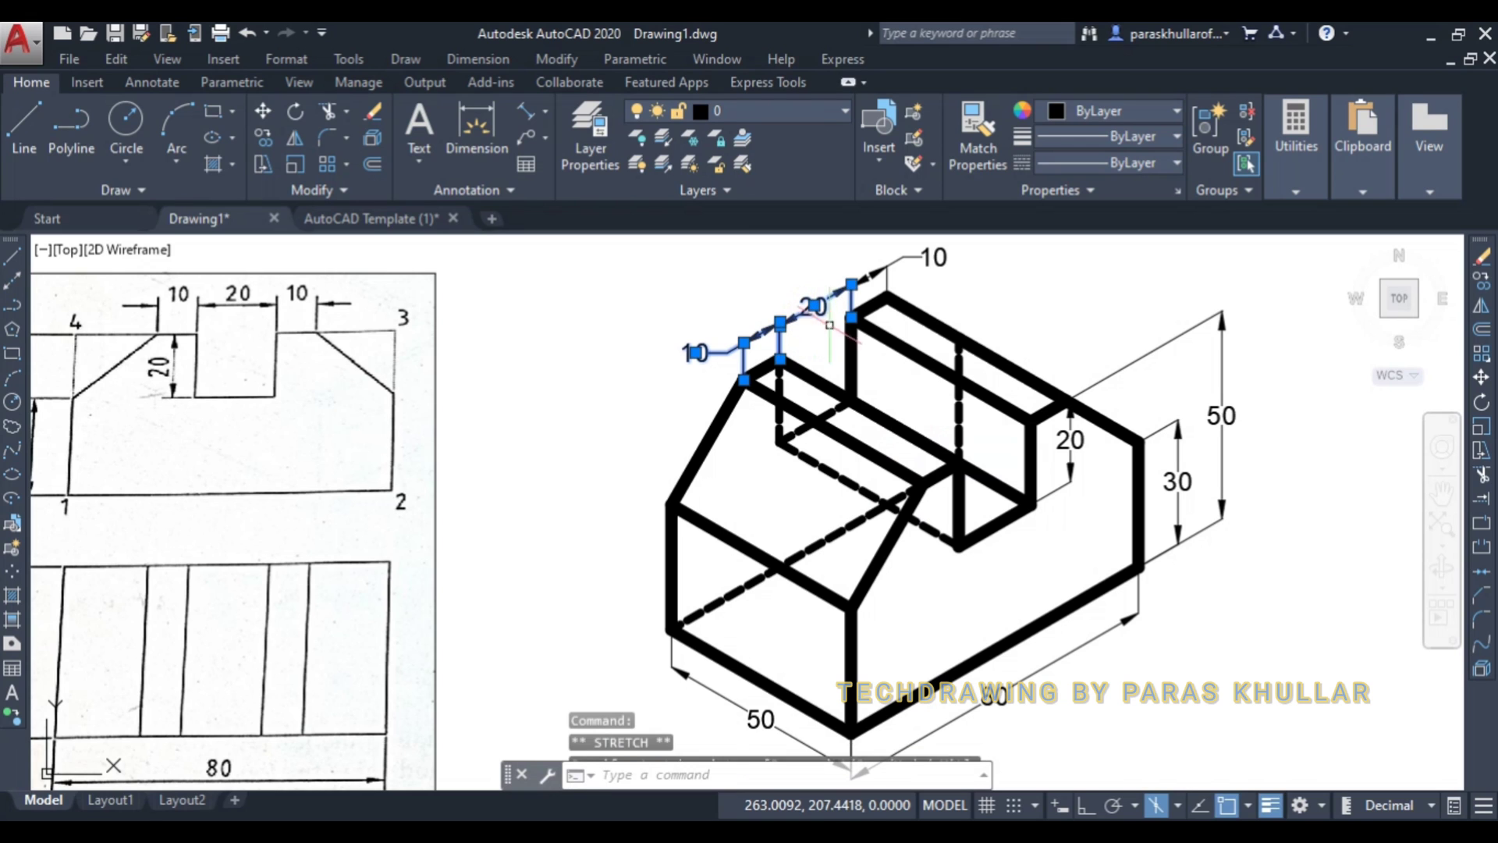
key(Escape)
key(Escape)
- Close the Command Line window so that it does not cover the finished drawing
middle_drag(1271, 618, 1411, 613)
middle_click(1271, 616)
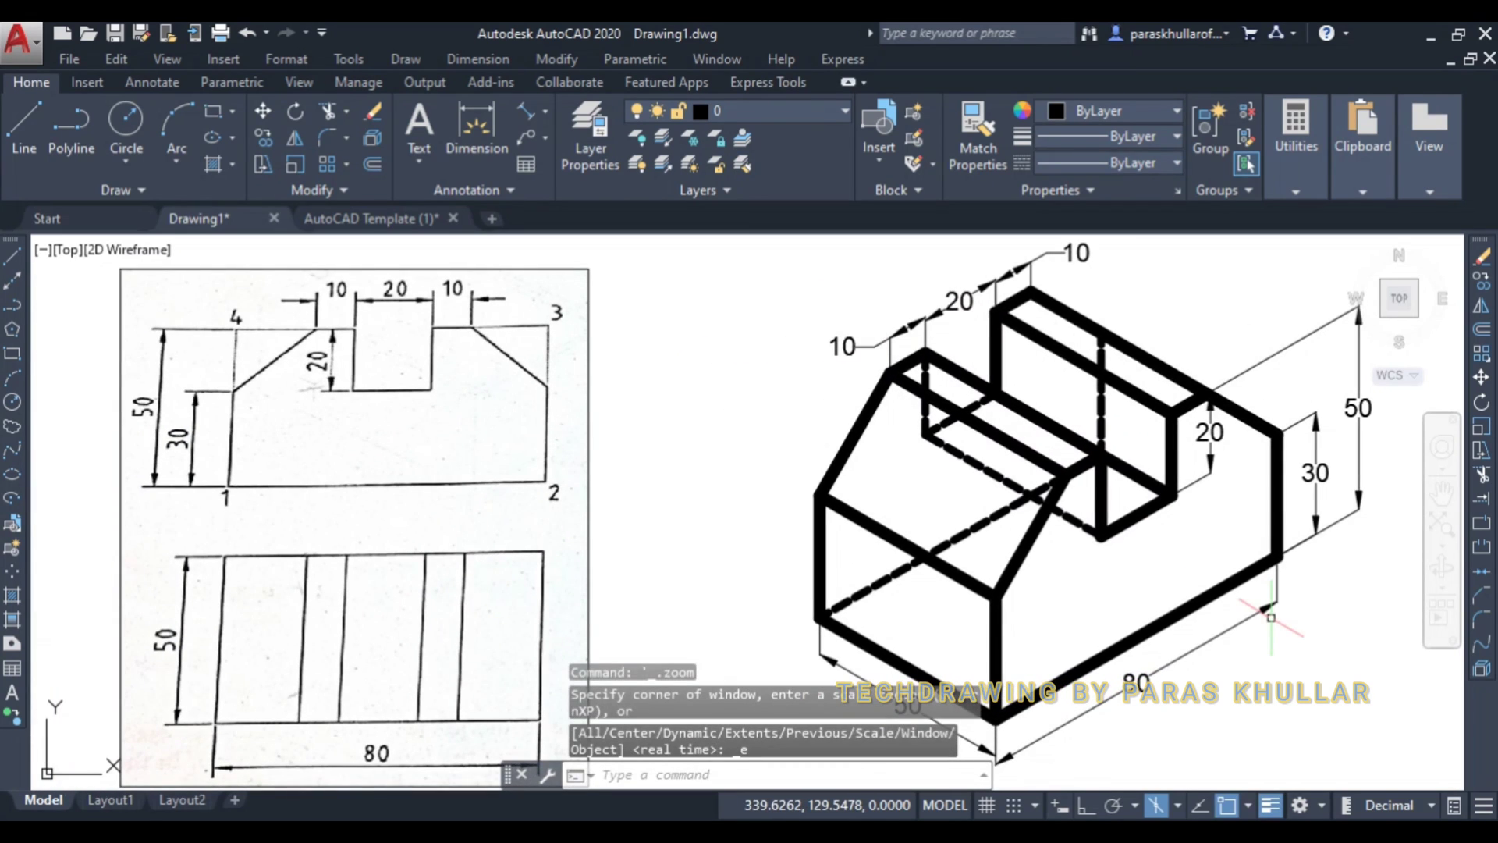
click(521, 775)
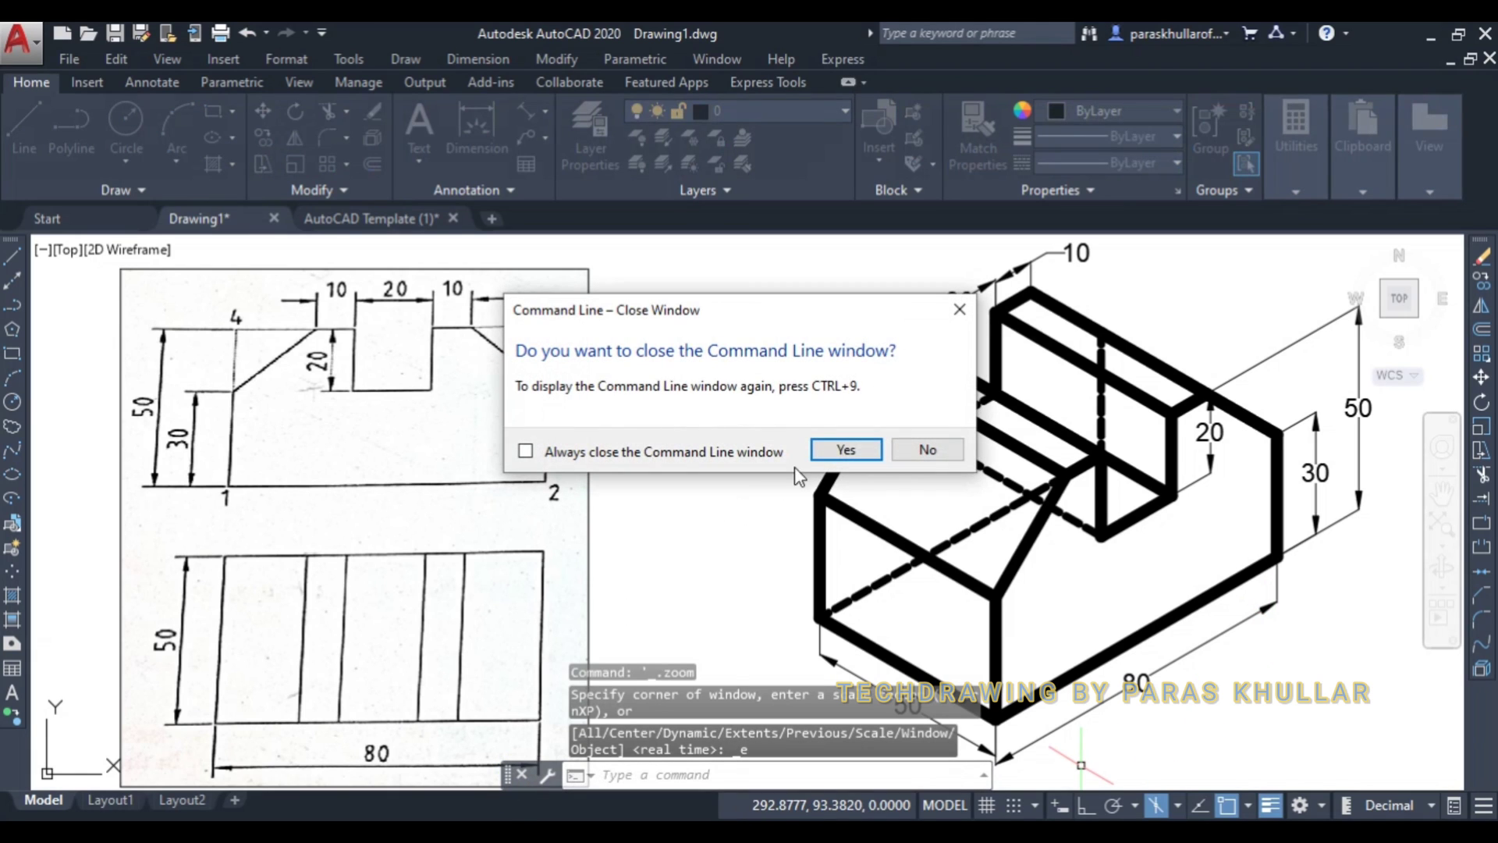
click(845, 451)
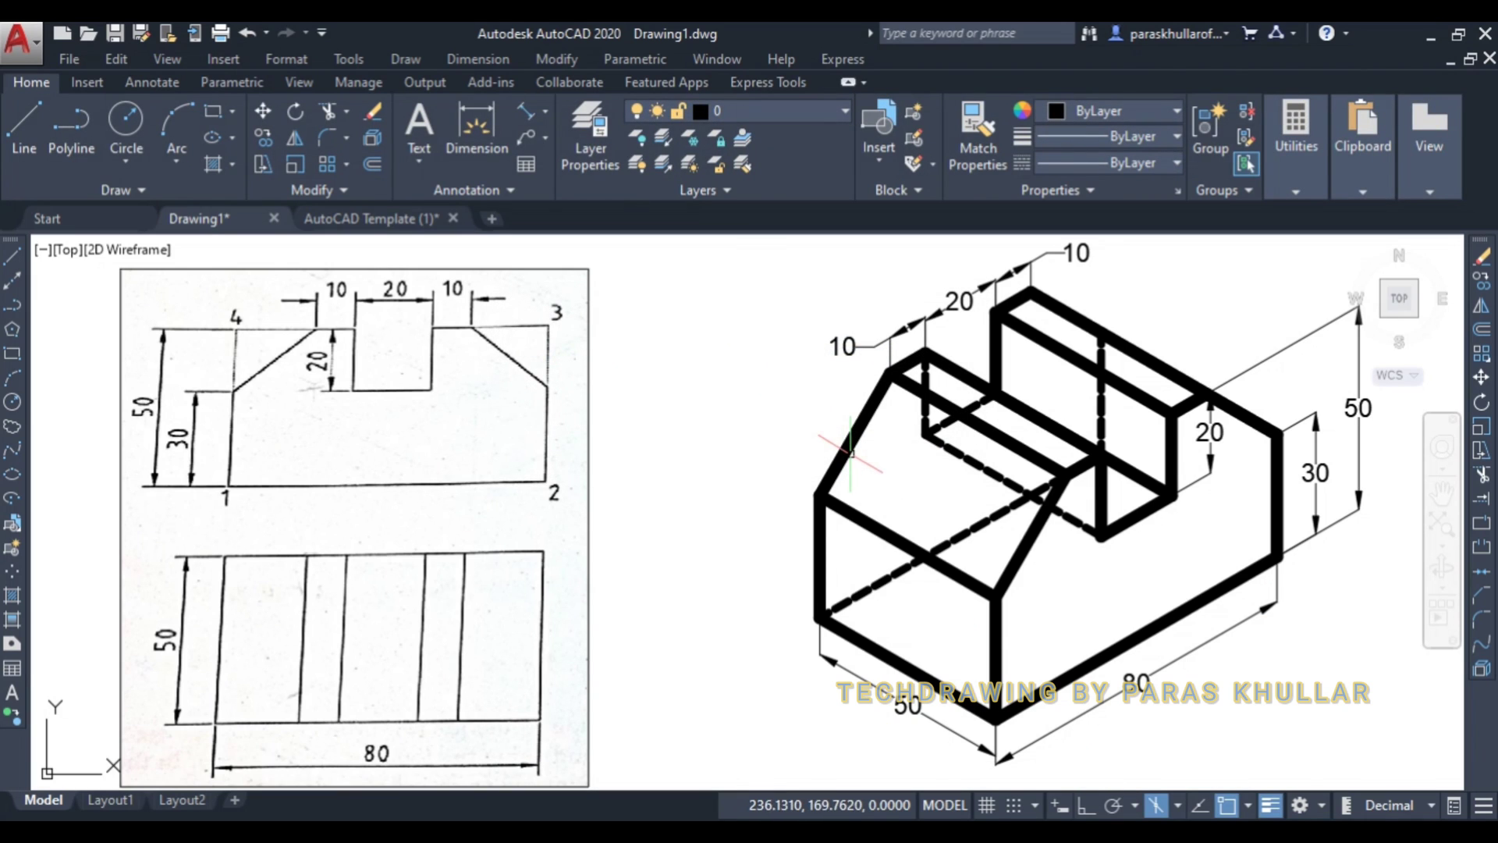